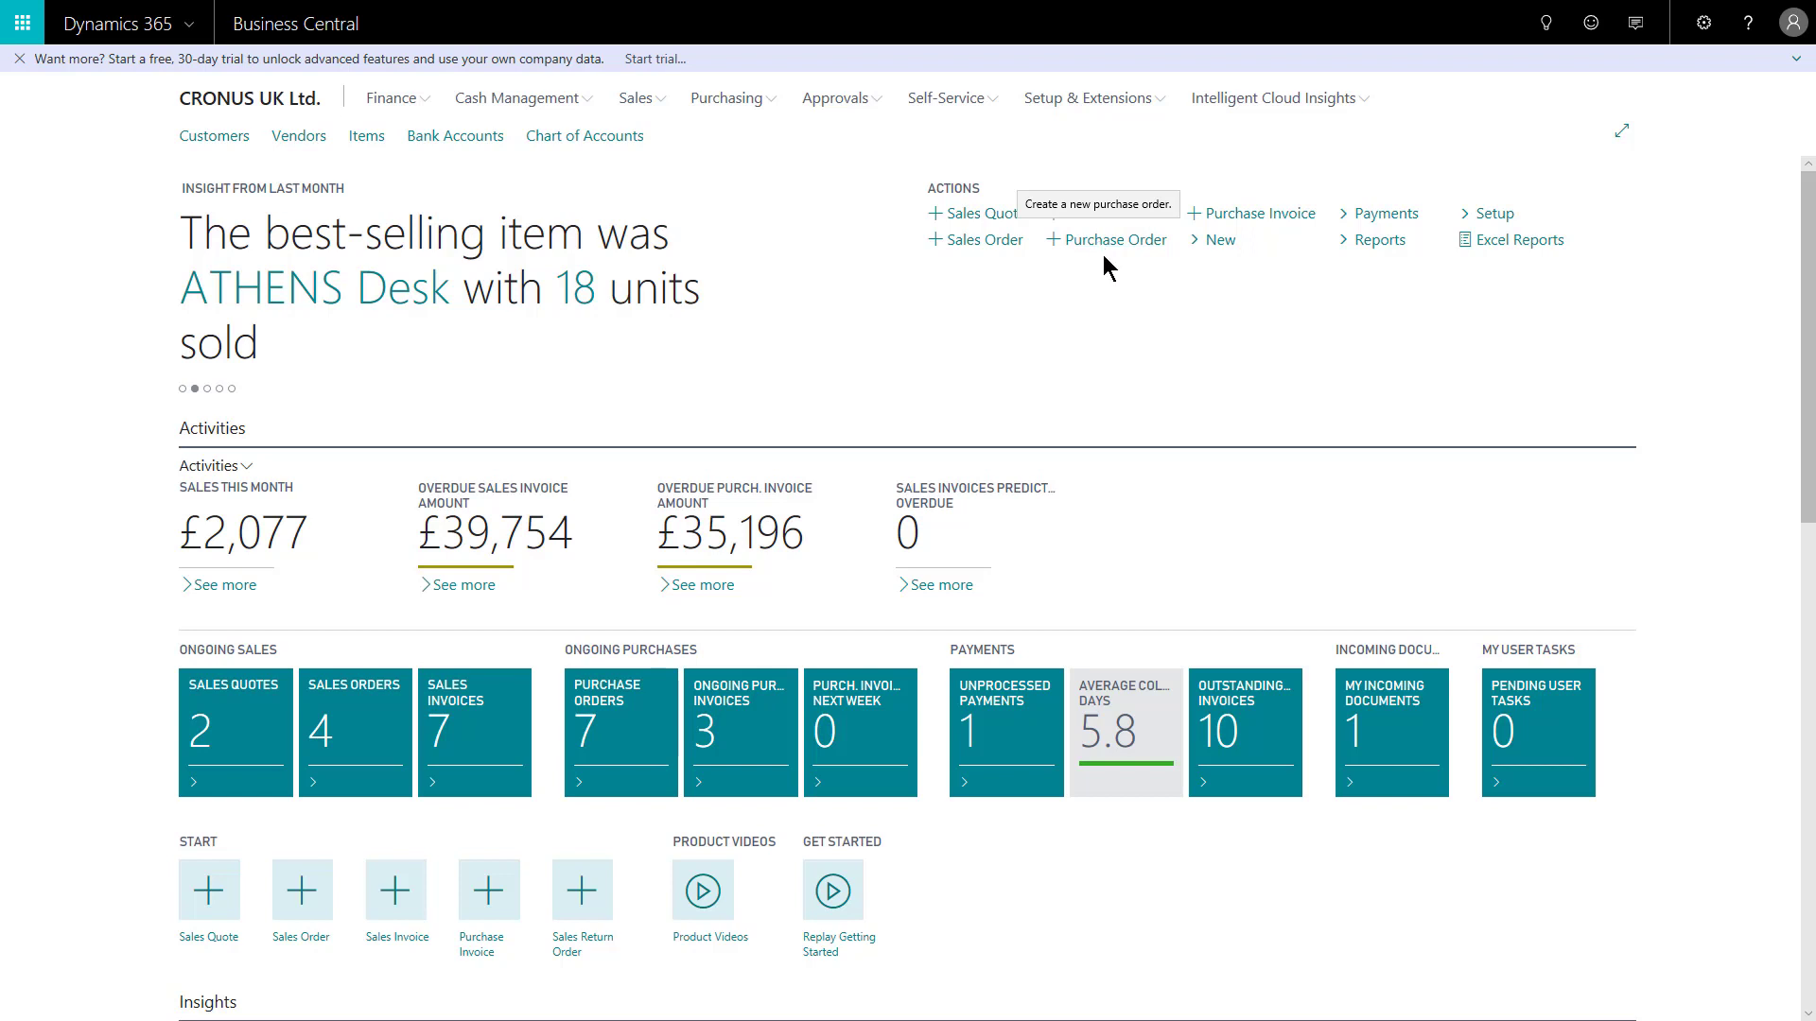
Browse to the Purchase Orders list under Purchasing, then return to the home page.
left_click(768, 100)
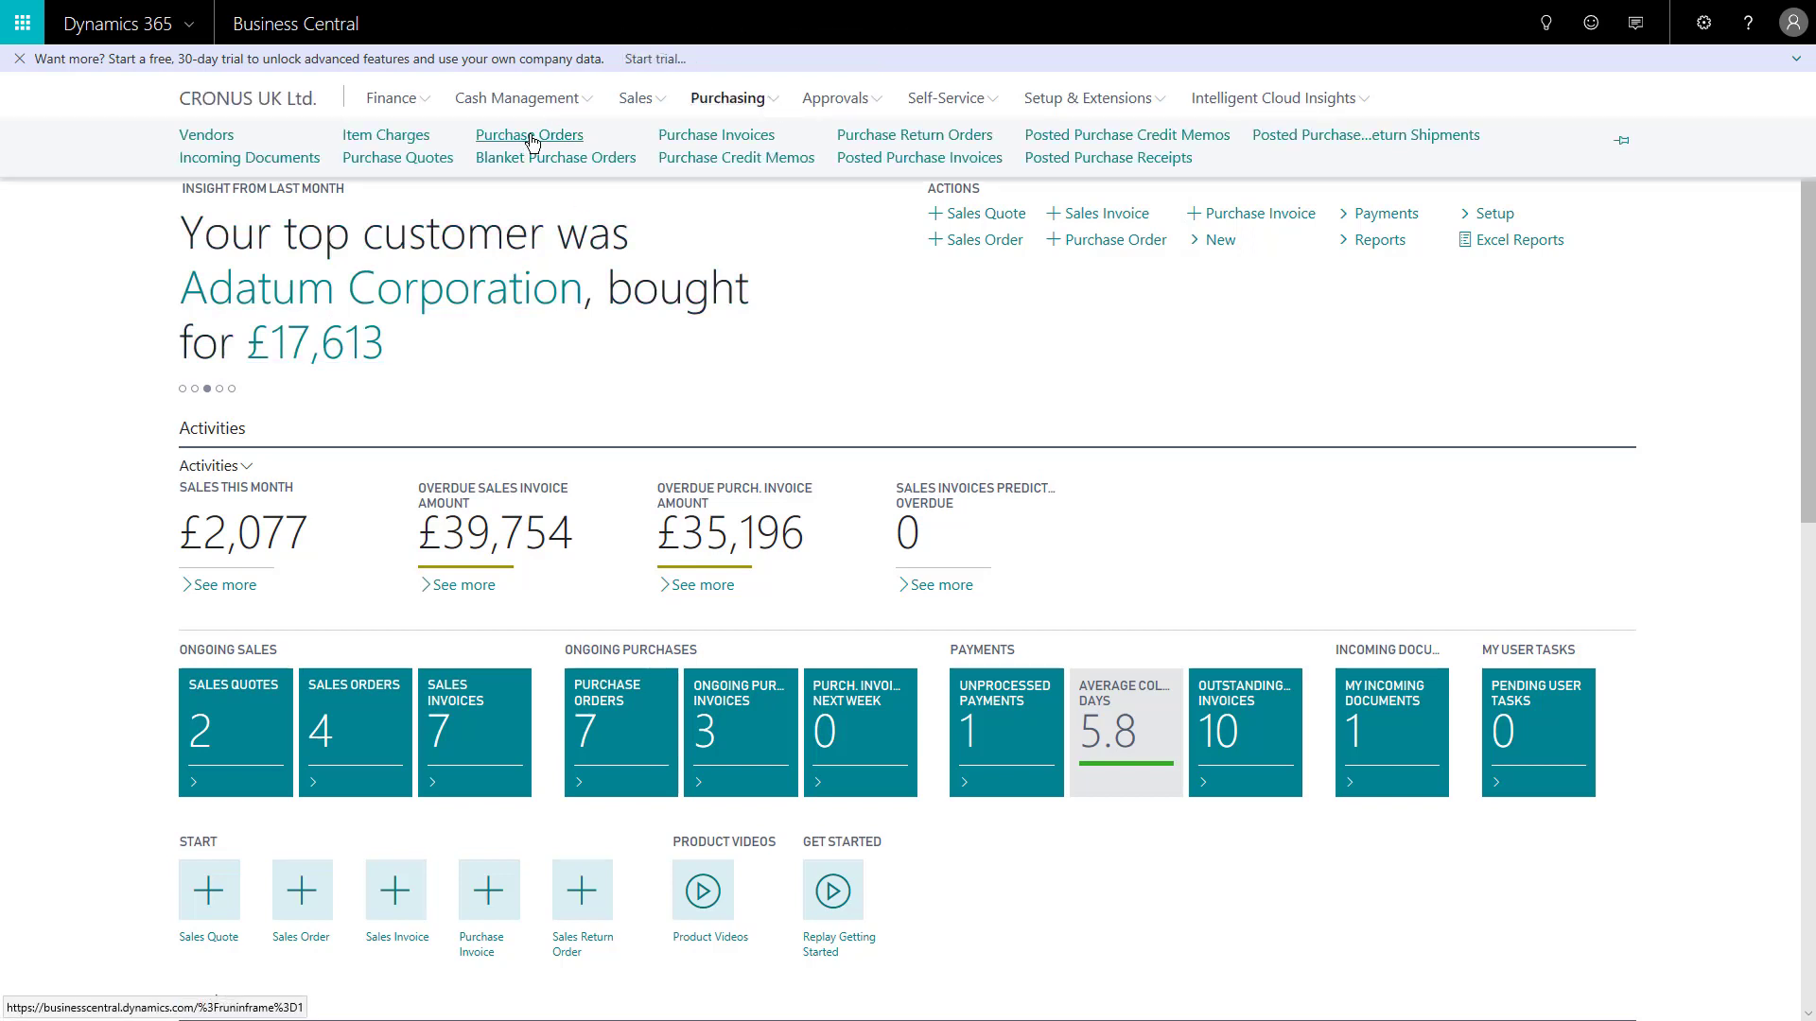
left_click(535, 138)
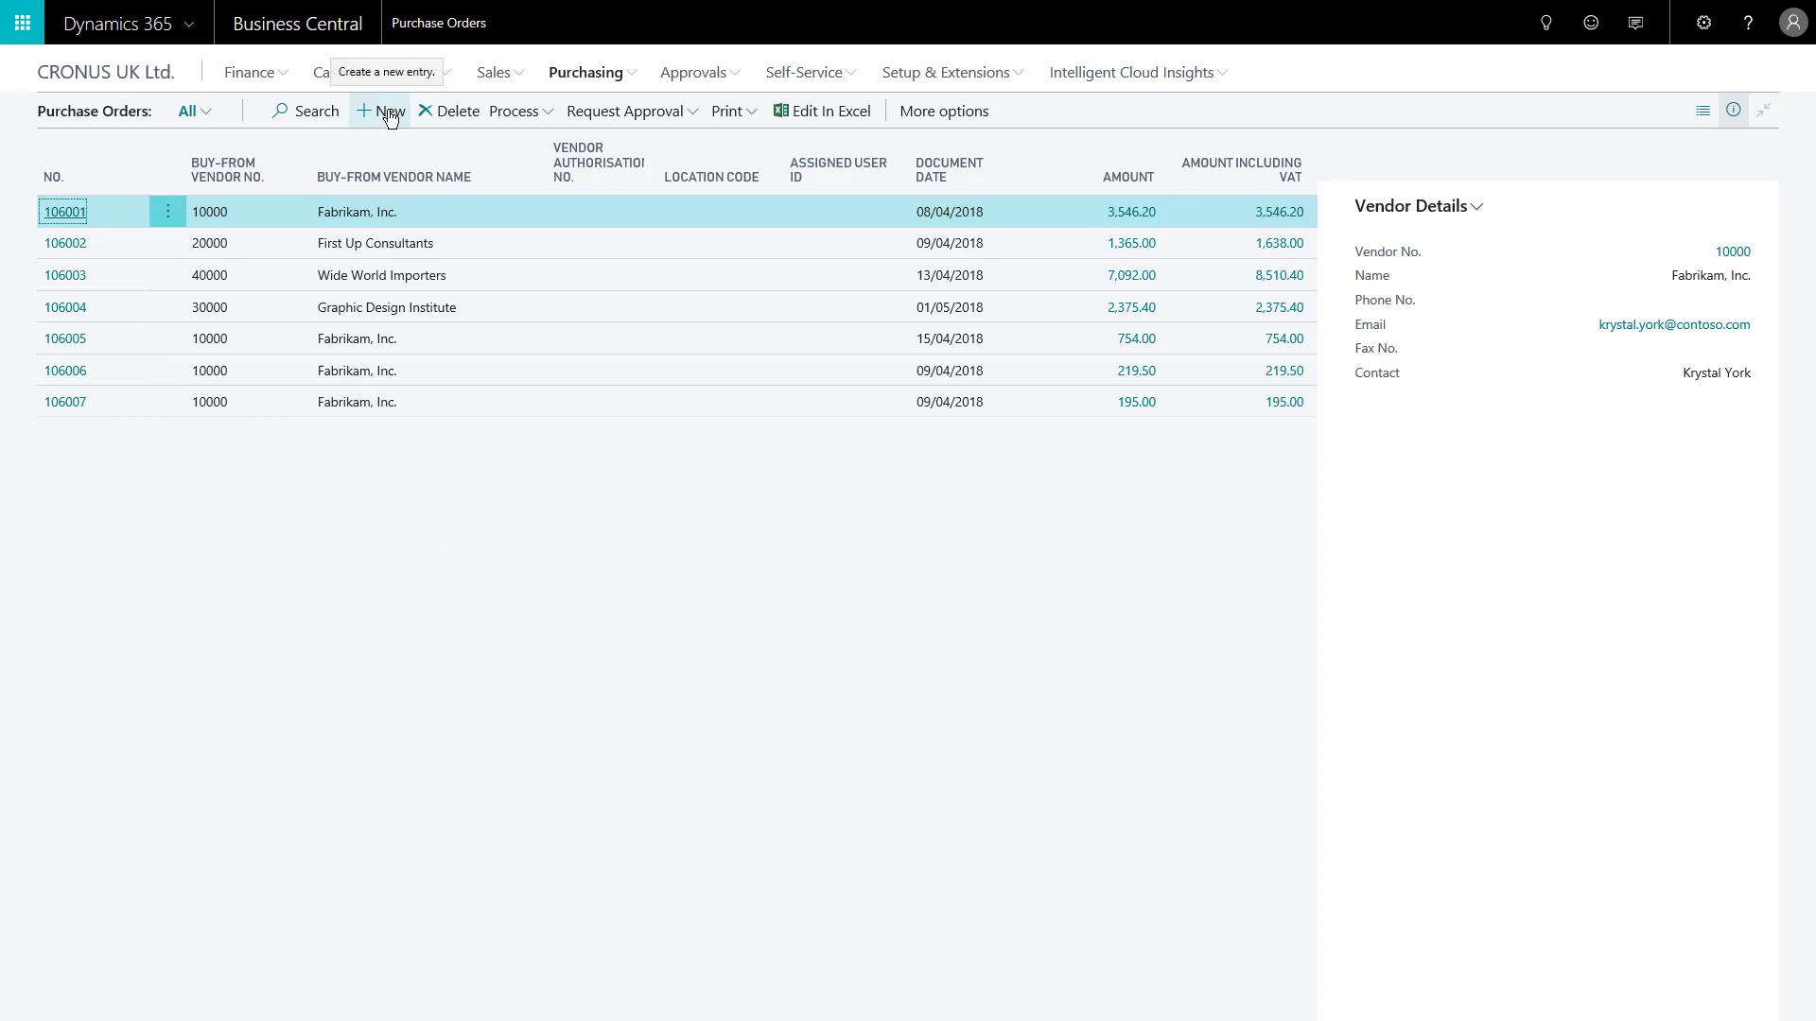
left_click(95, 73)
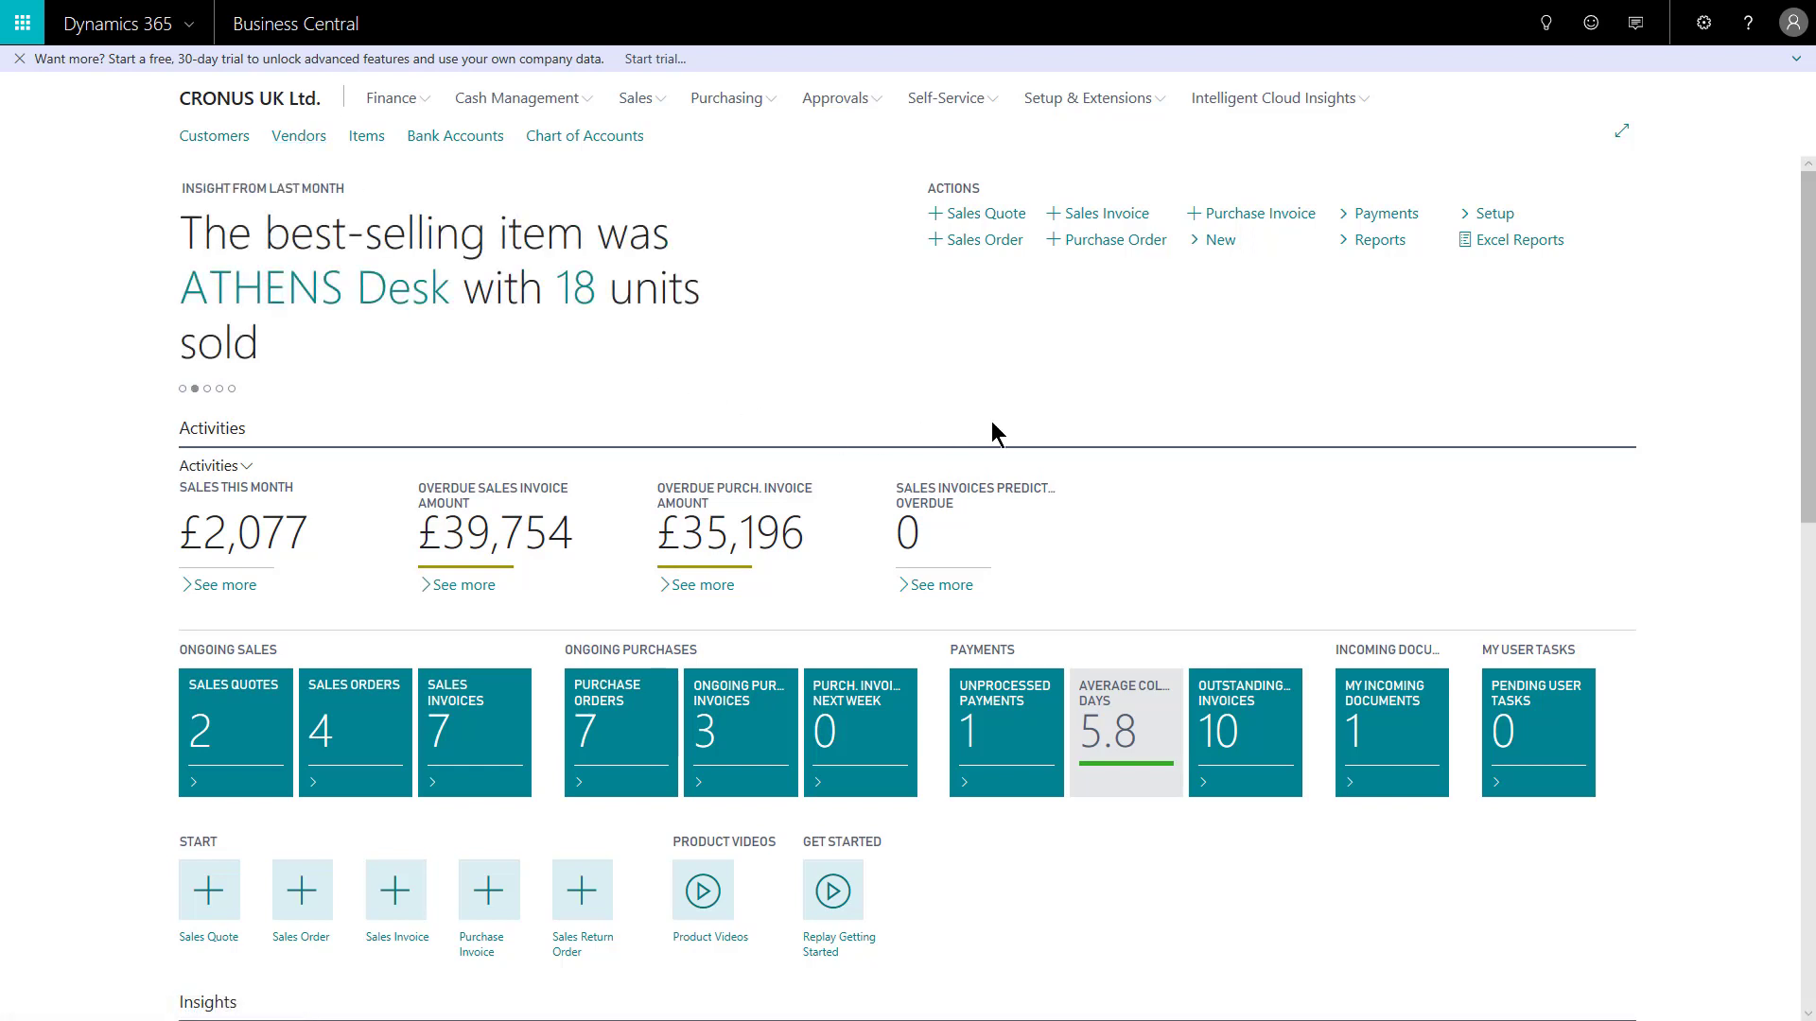
Create a new purchase order, expanding and collapsing Invoice Details, and ready the Vendor Name field.
left_click(1097, 244)
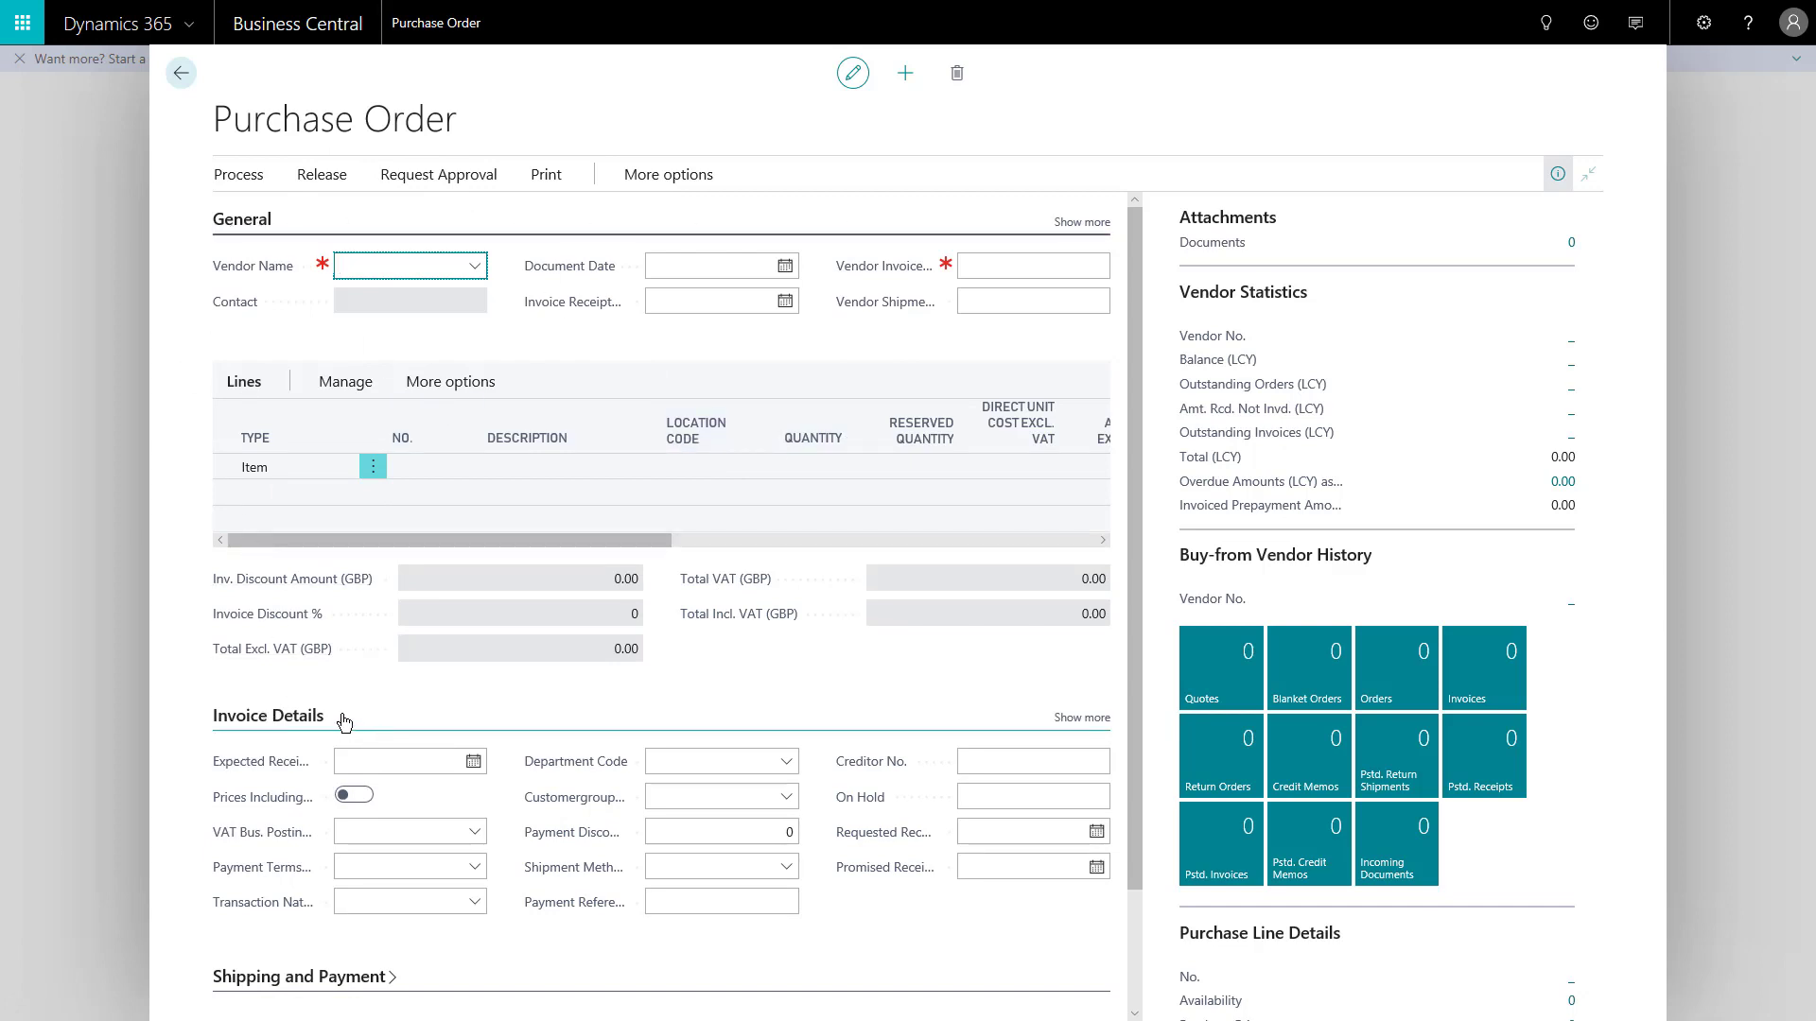
left_click(1086, 719)
left_click(1086, 719)
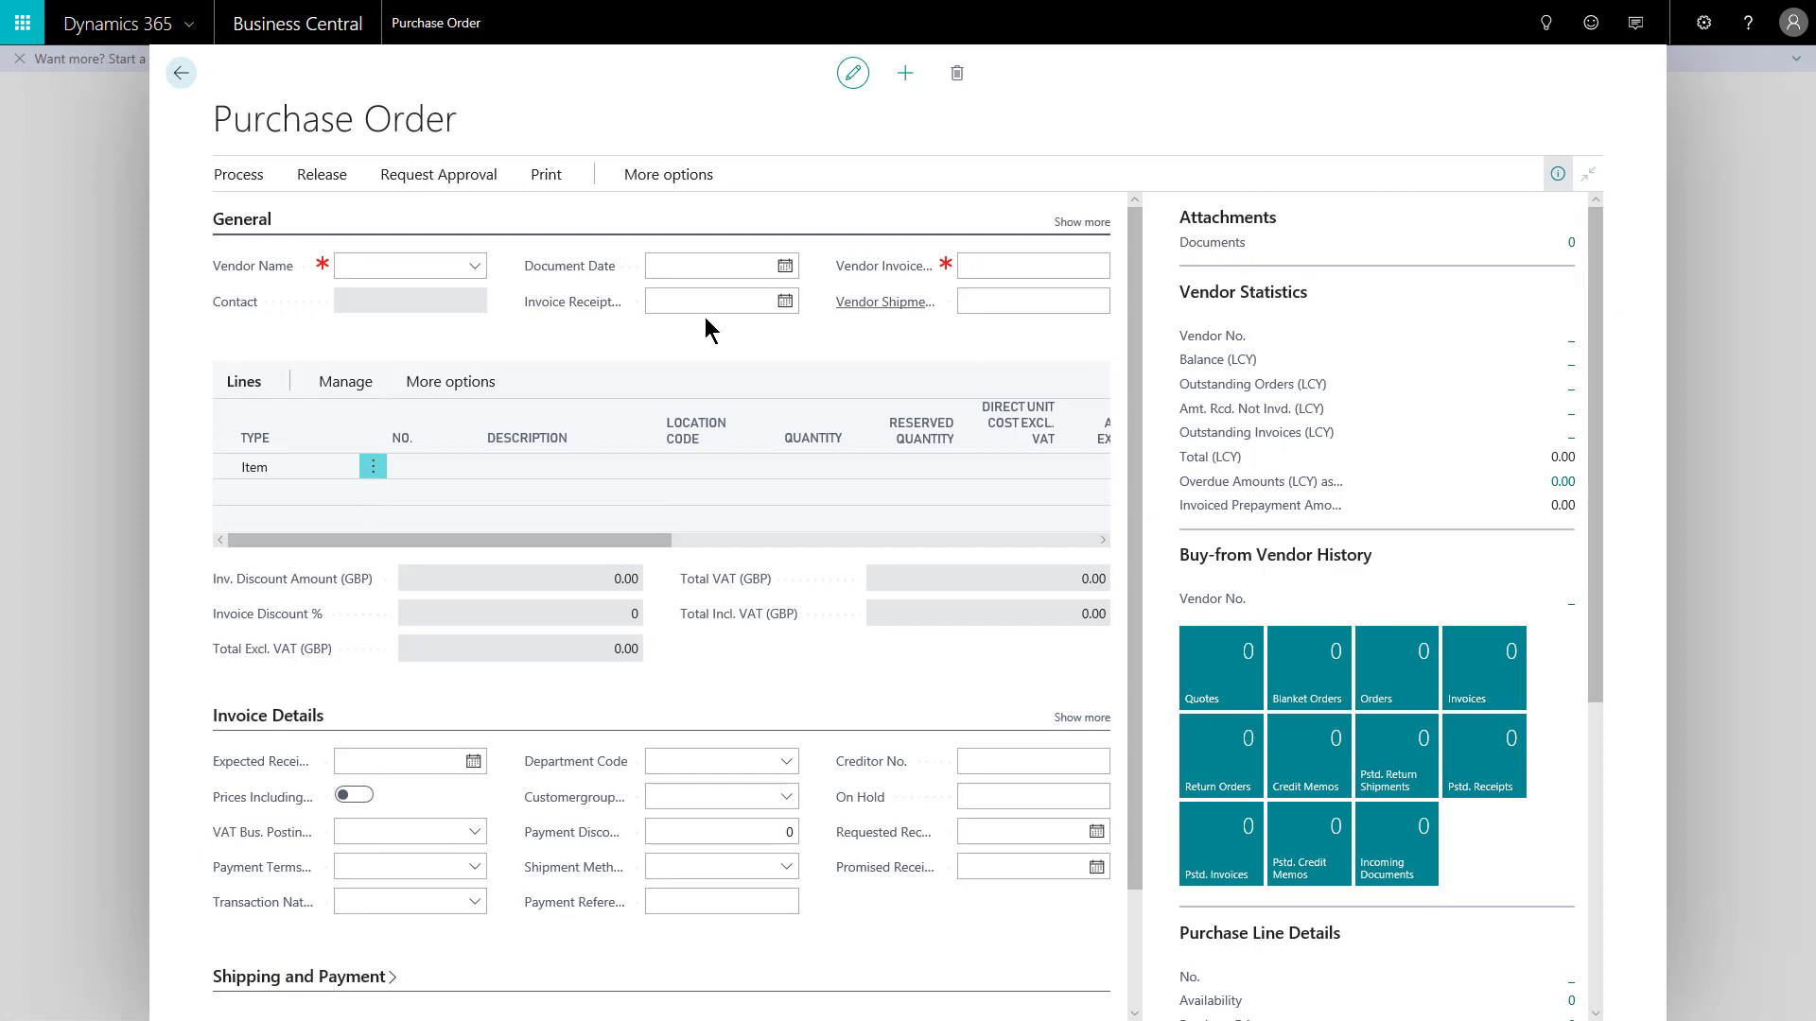
left_click(391, 263)
left_click(394, 265)
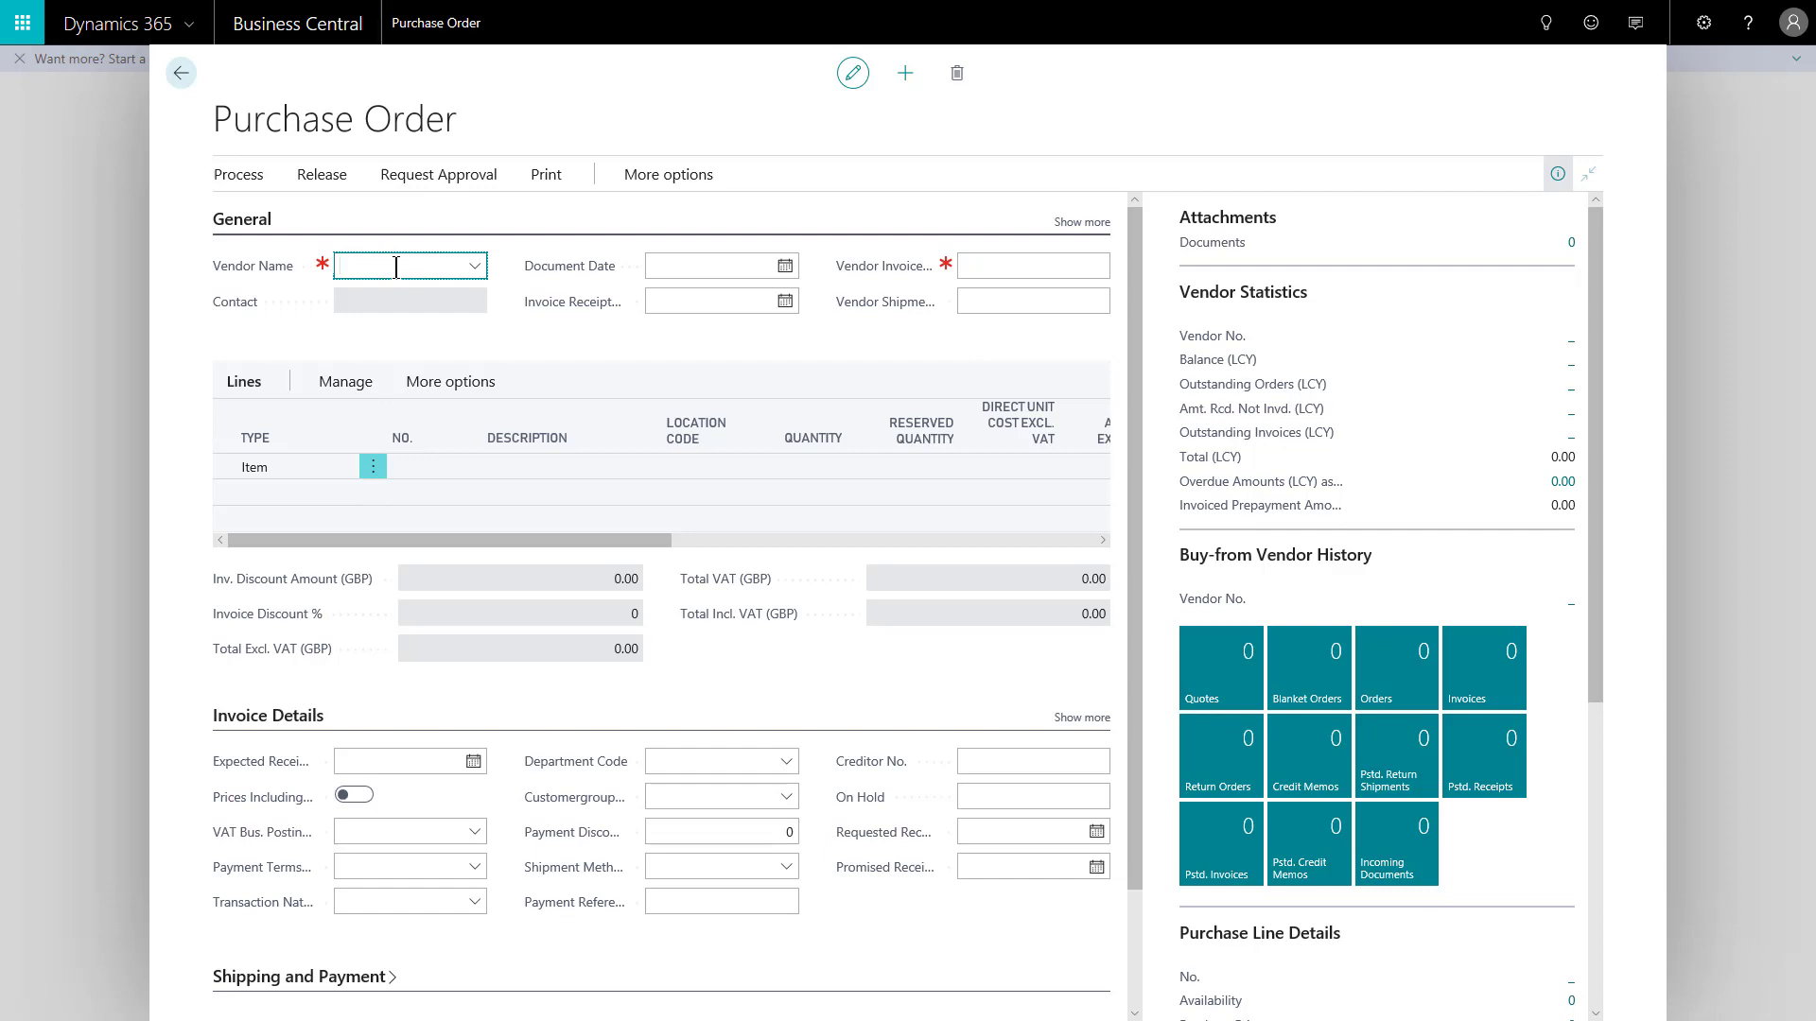
Filter the Vendor Name lookup with 'r' and choose Fabrikam, Inc. as vendor.
left_click(397, 267)
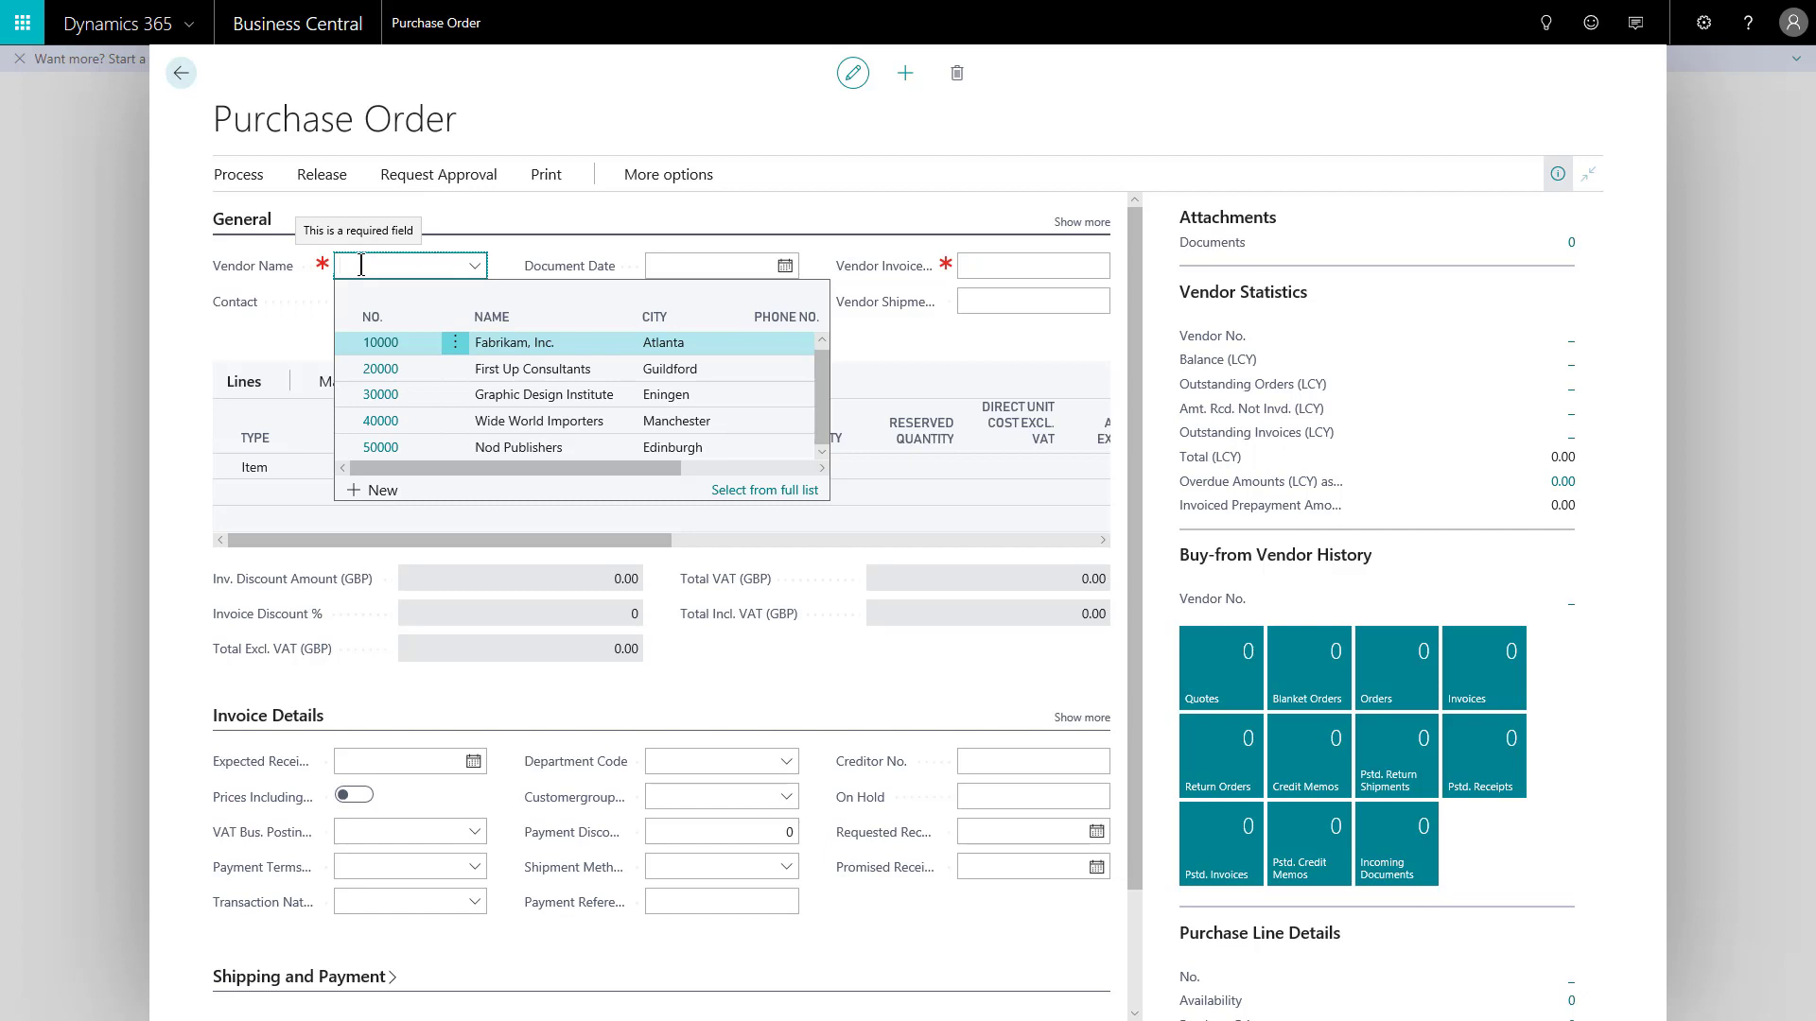
type("r")
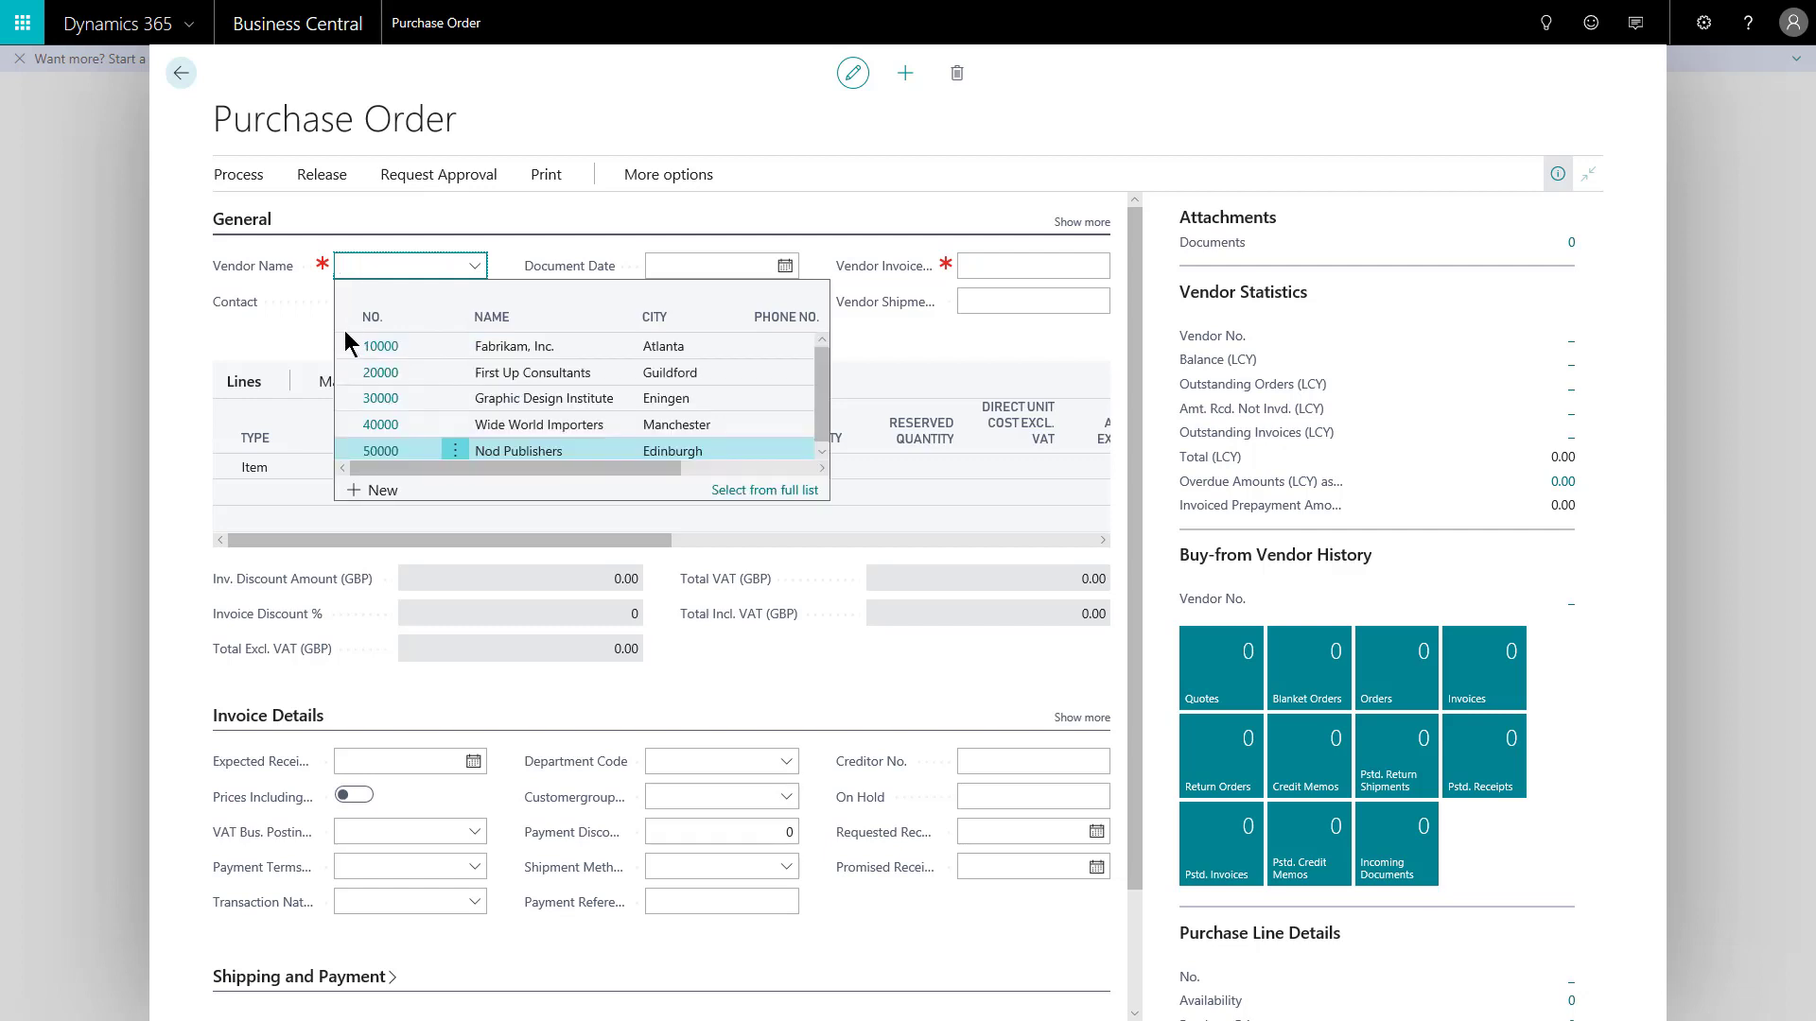
left_click(502, 355)
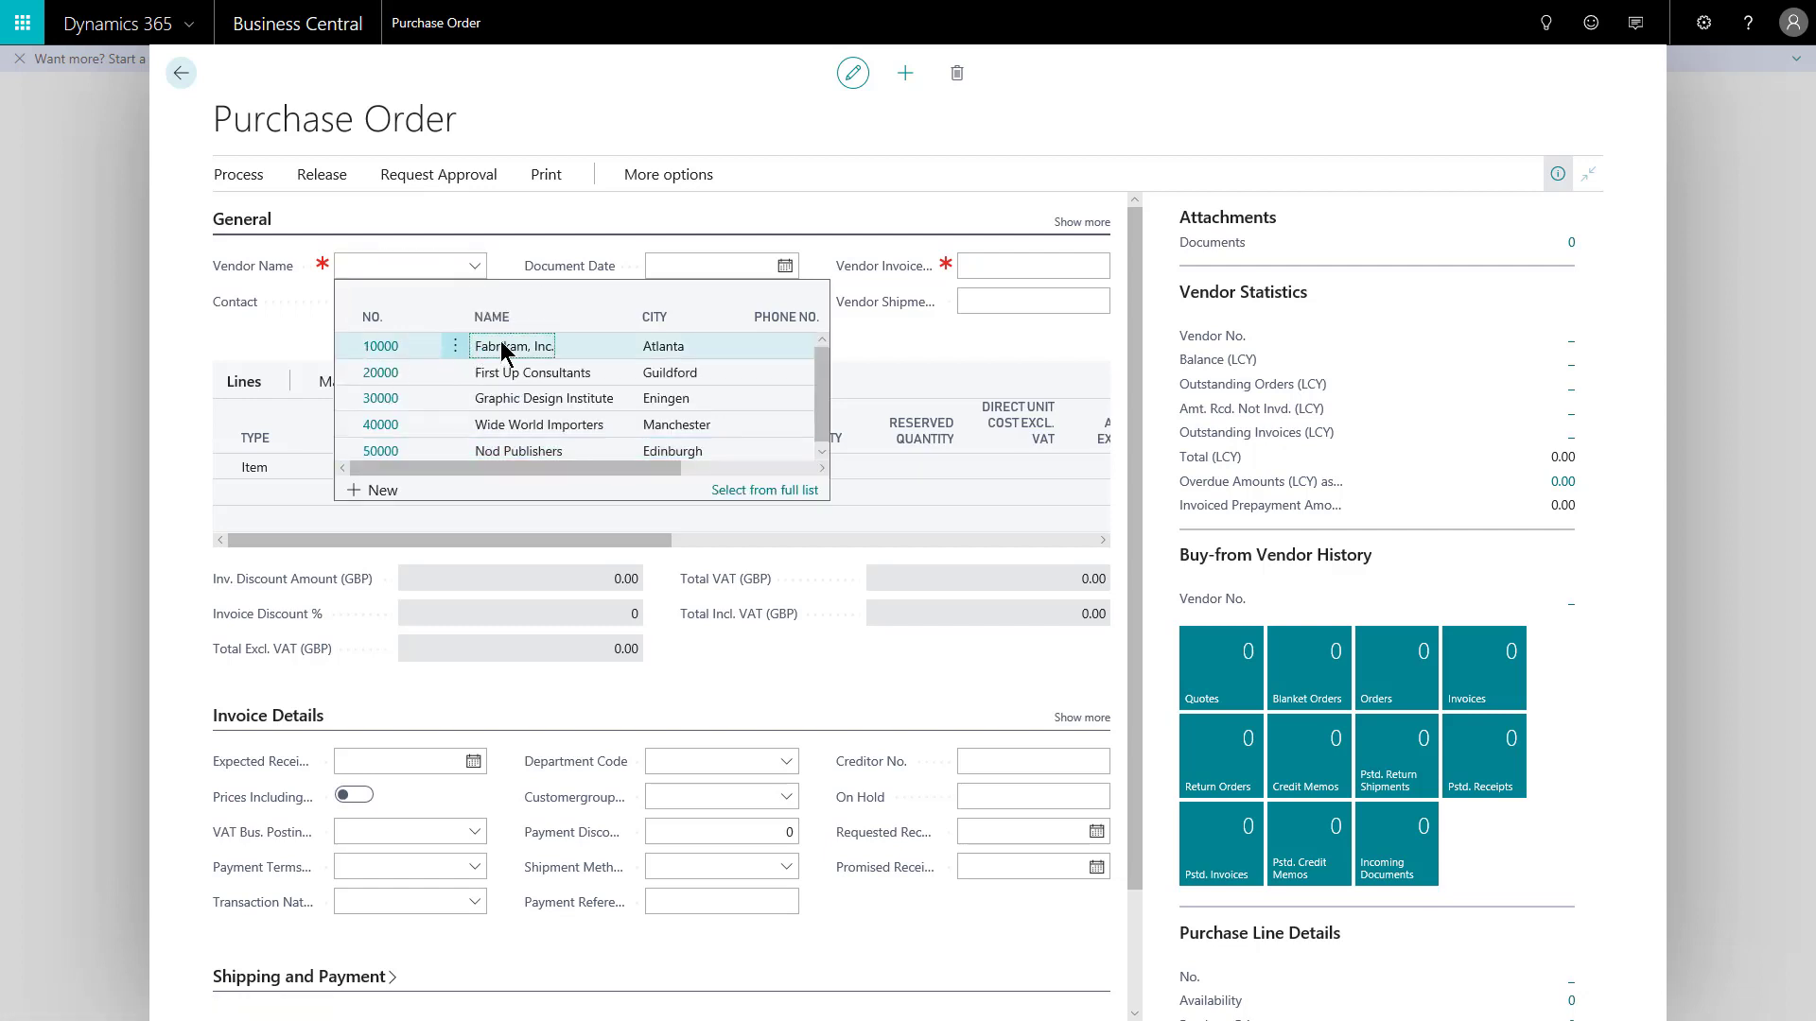
Confirm Fabrikam, Inc. and review General dates: 09/04/2018 document and receipt dates, 30/04/2018 due date.
left_click(381, 350)
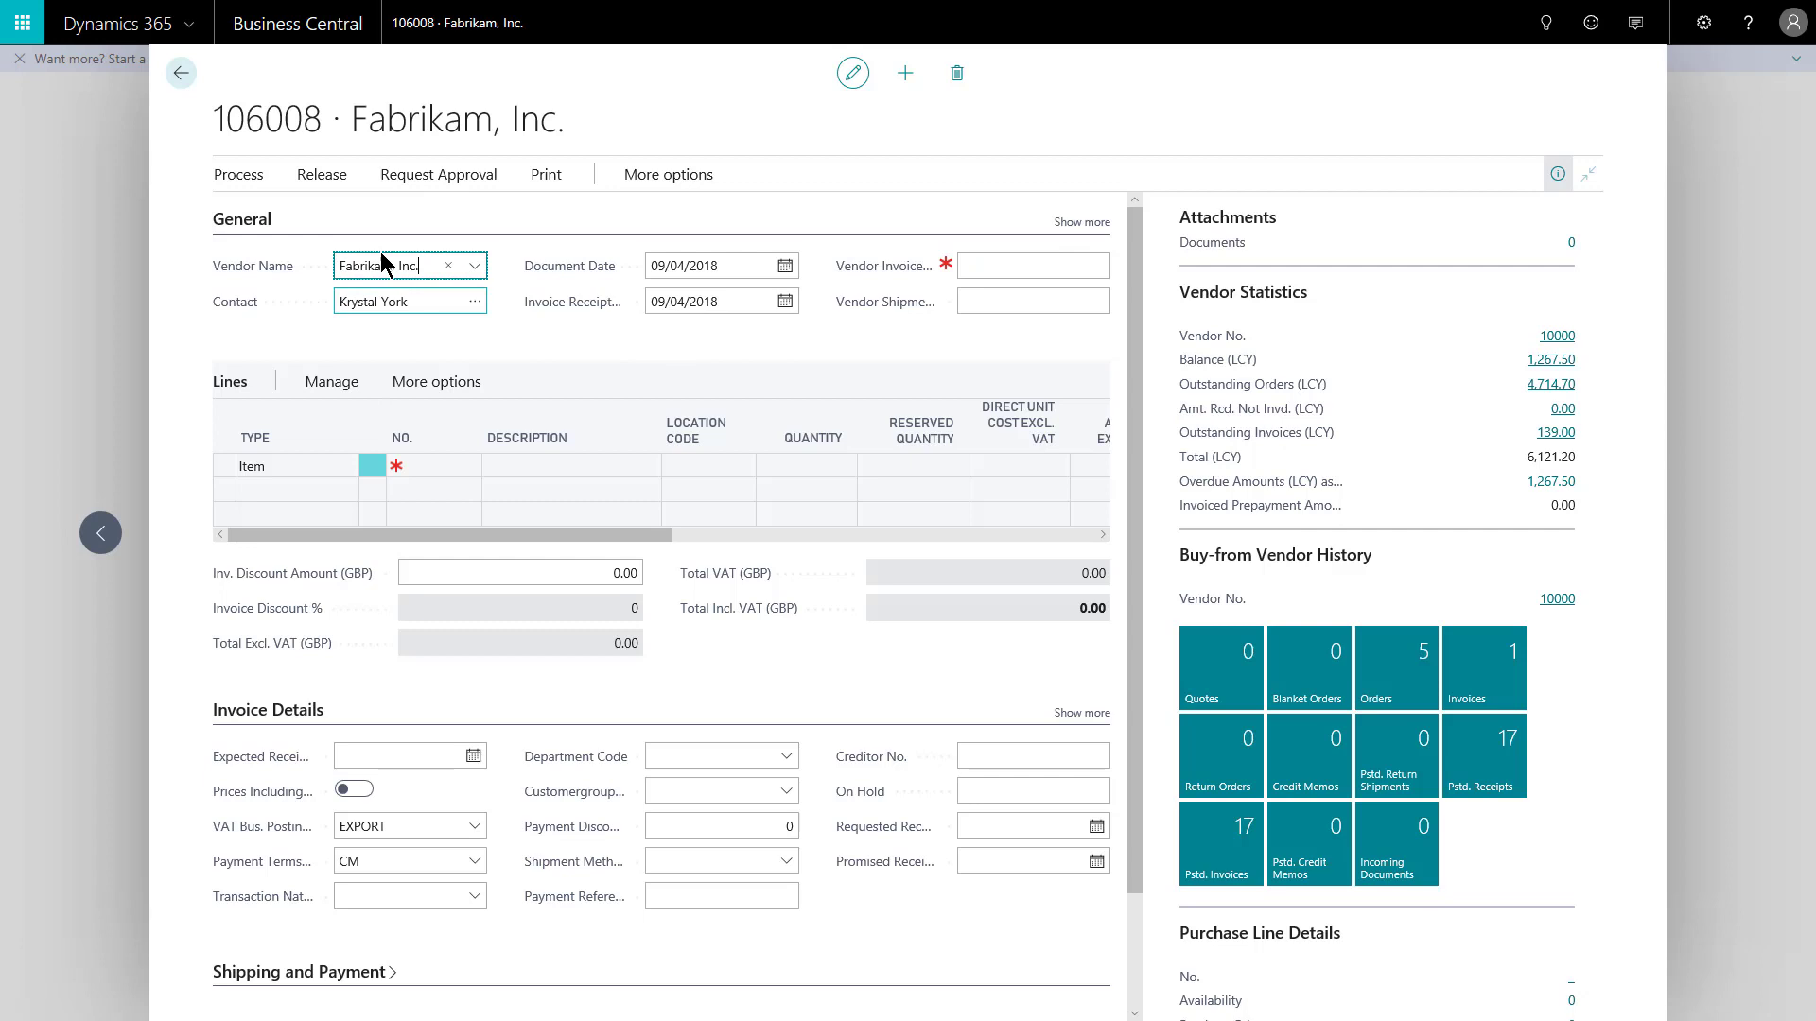
left_click(1082, 224)
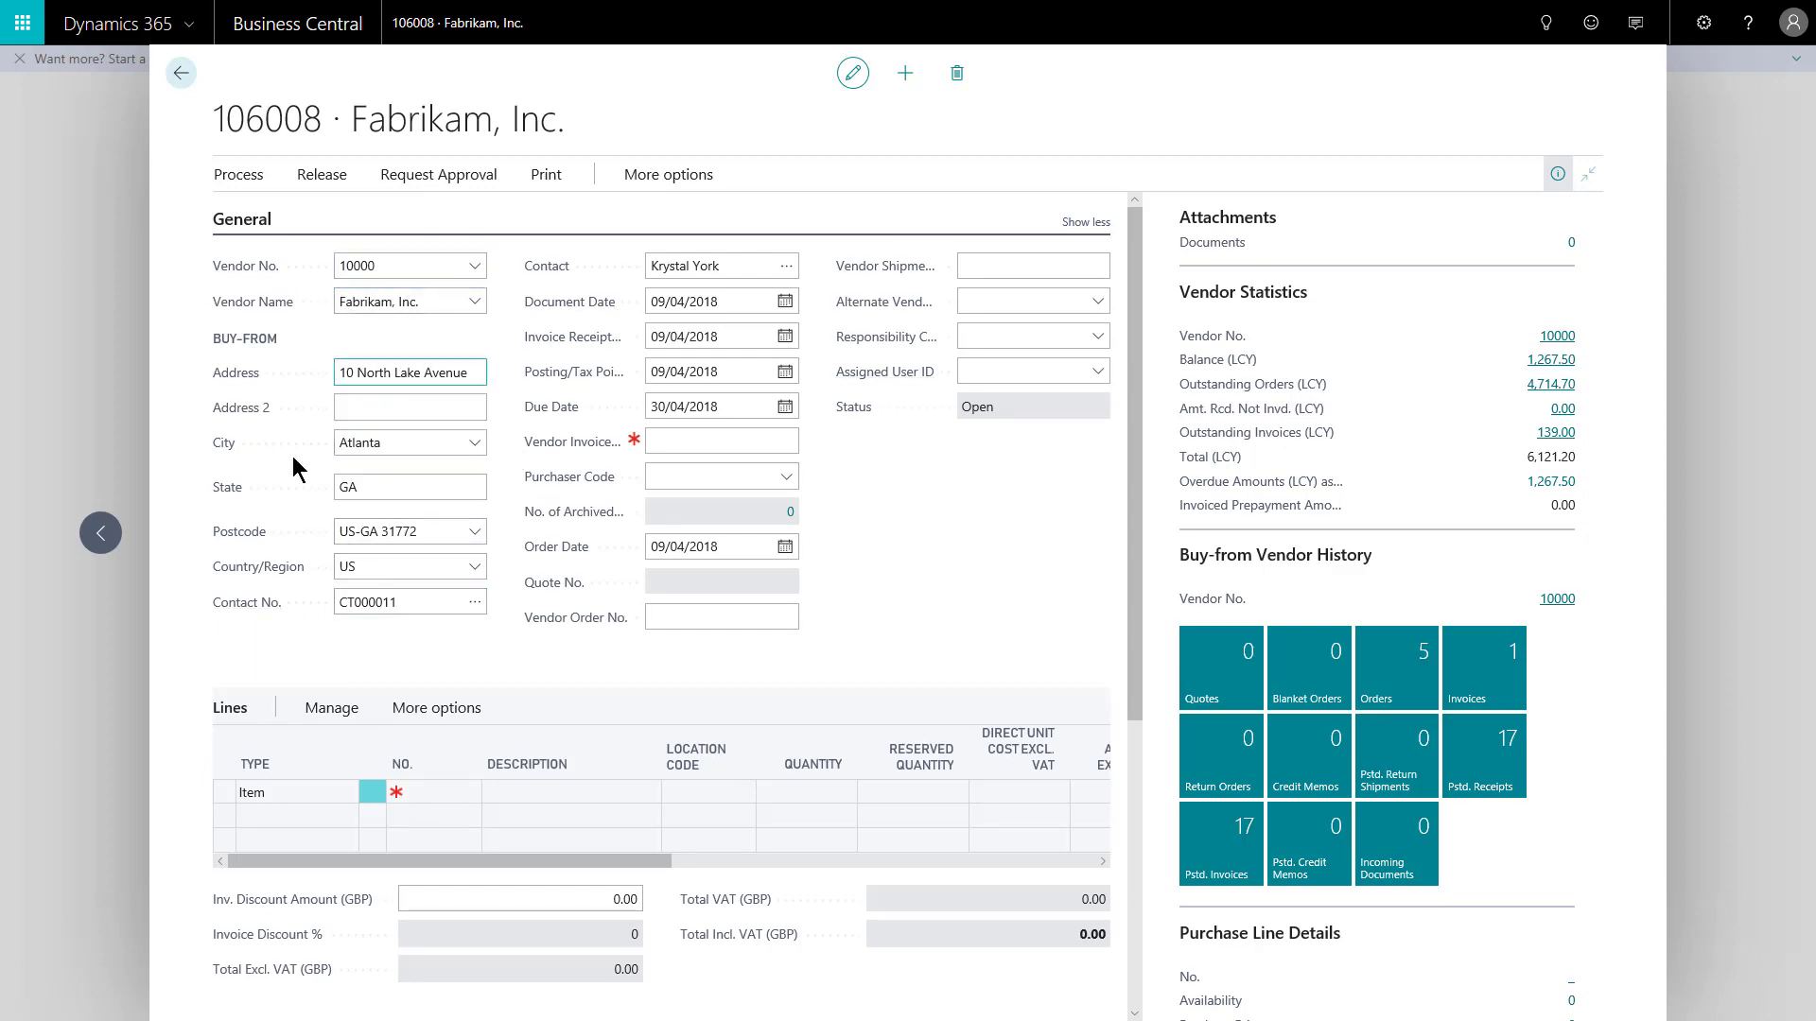
left_click(723, 303)
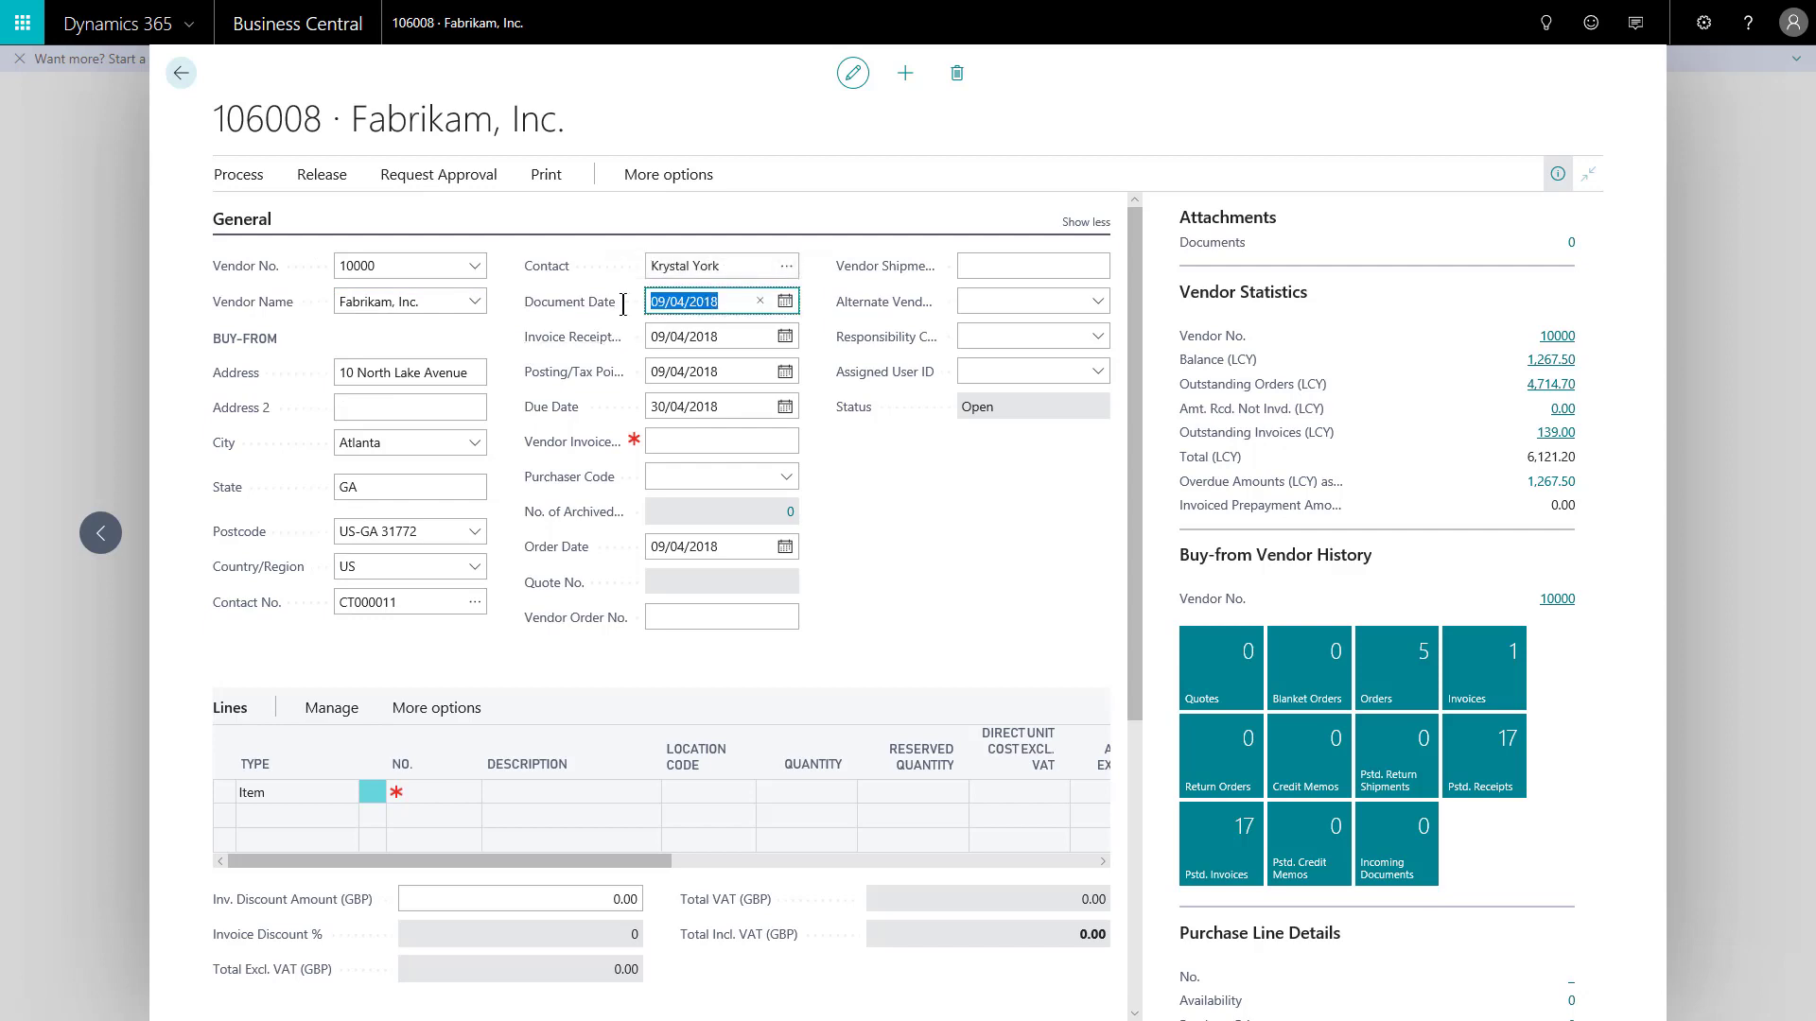
left_click(726, 337)
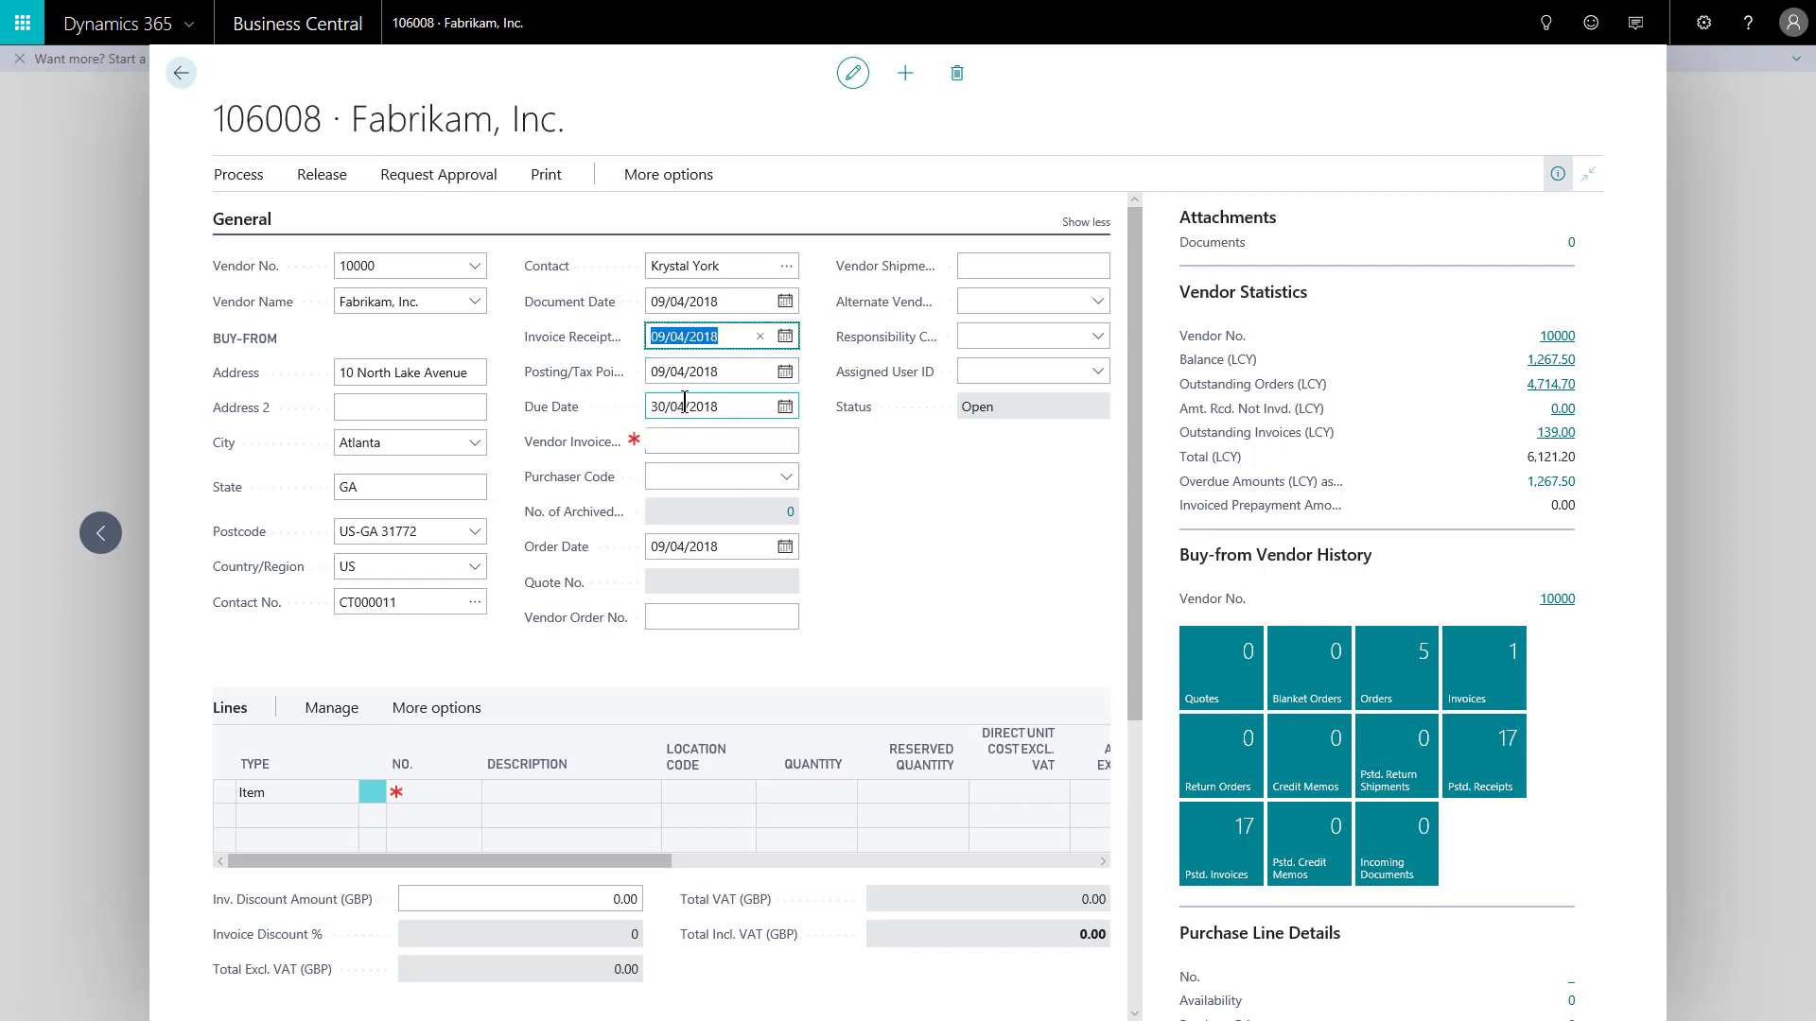
left_click(721, 409)
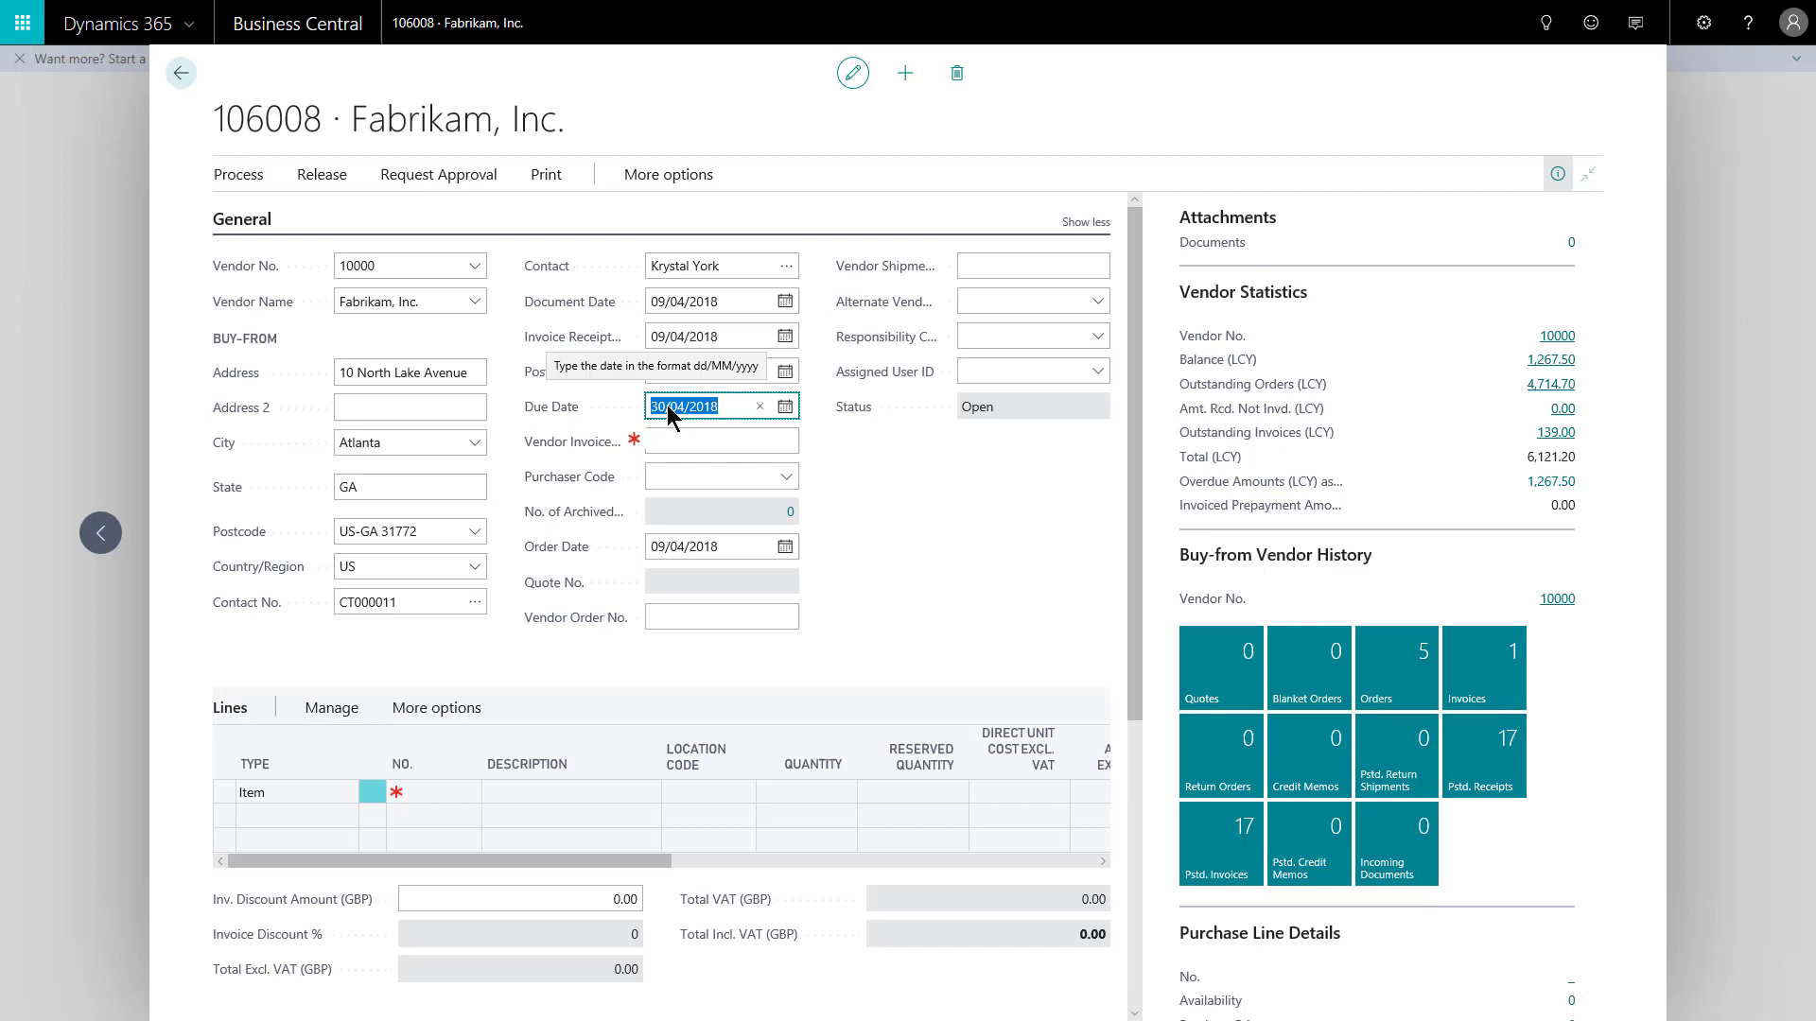
Check the Payment Terms lookup and keep CM as the payment terms.
scroll(702, 416, "down", 5)
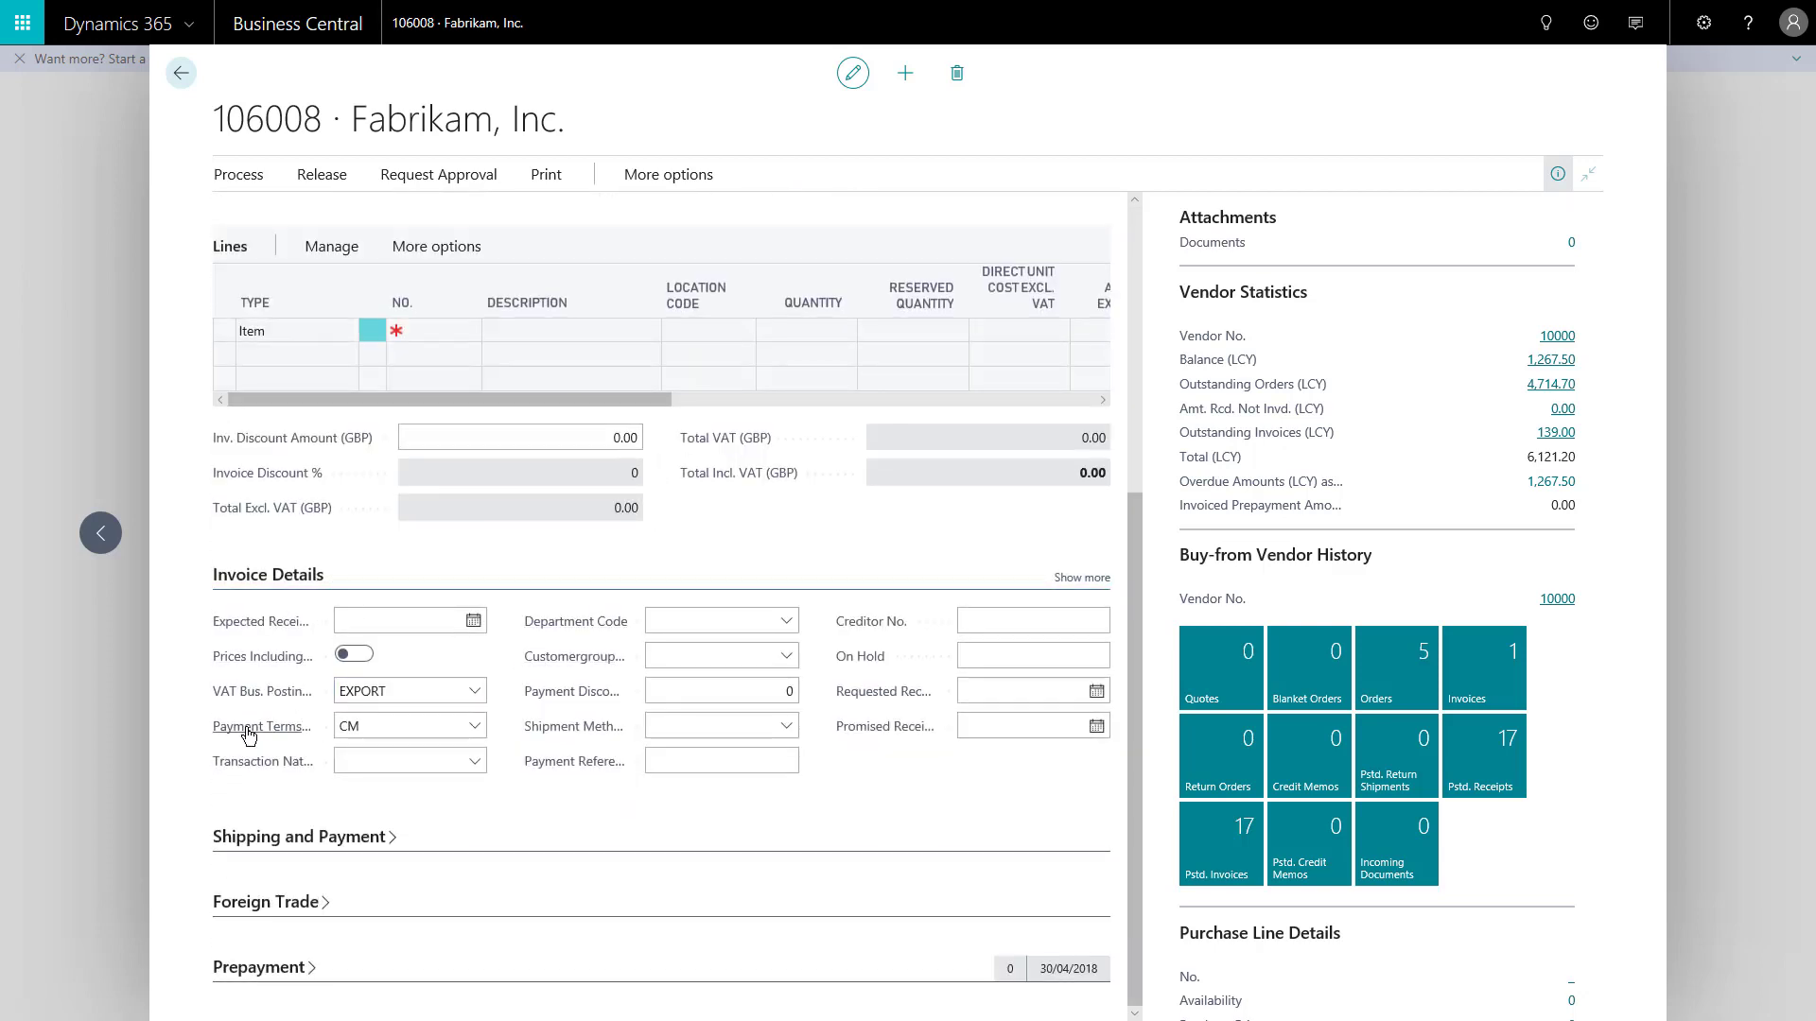
left_click(423, 726)
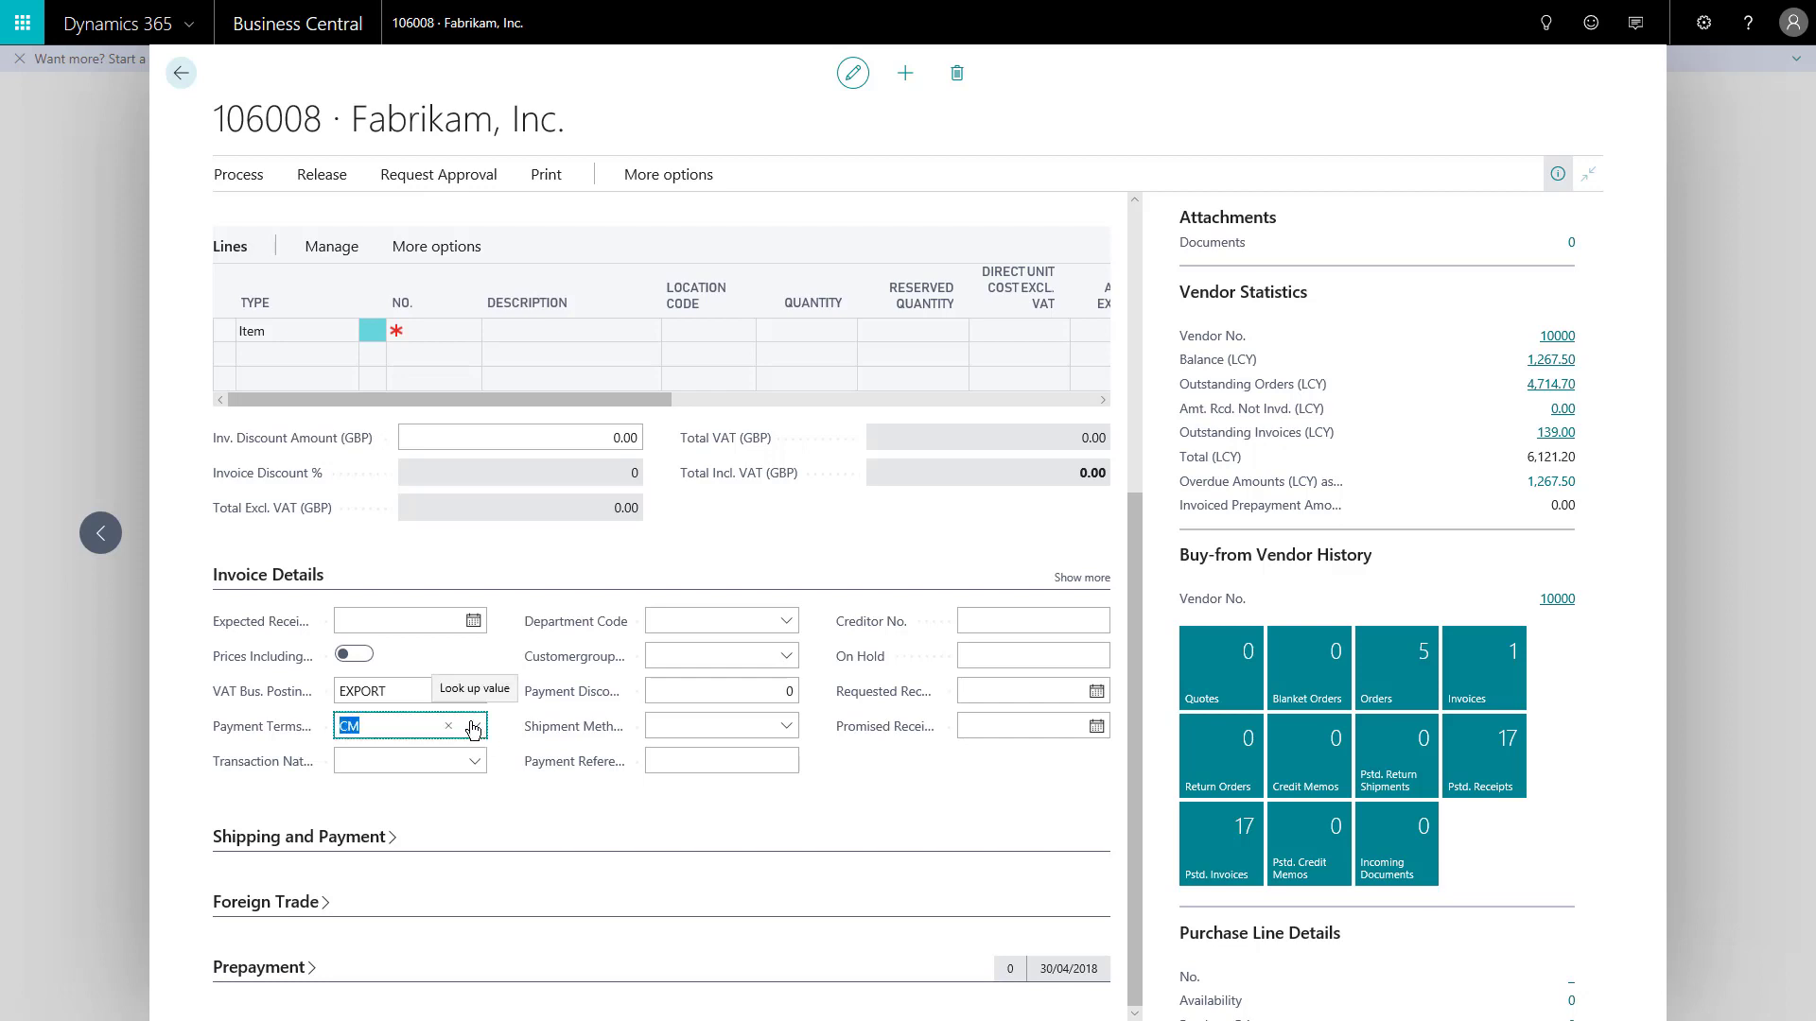
left_click(473, 726)
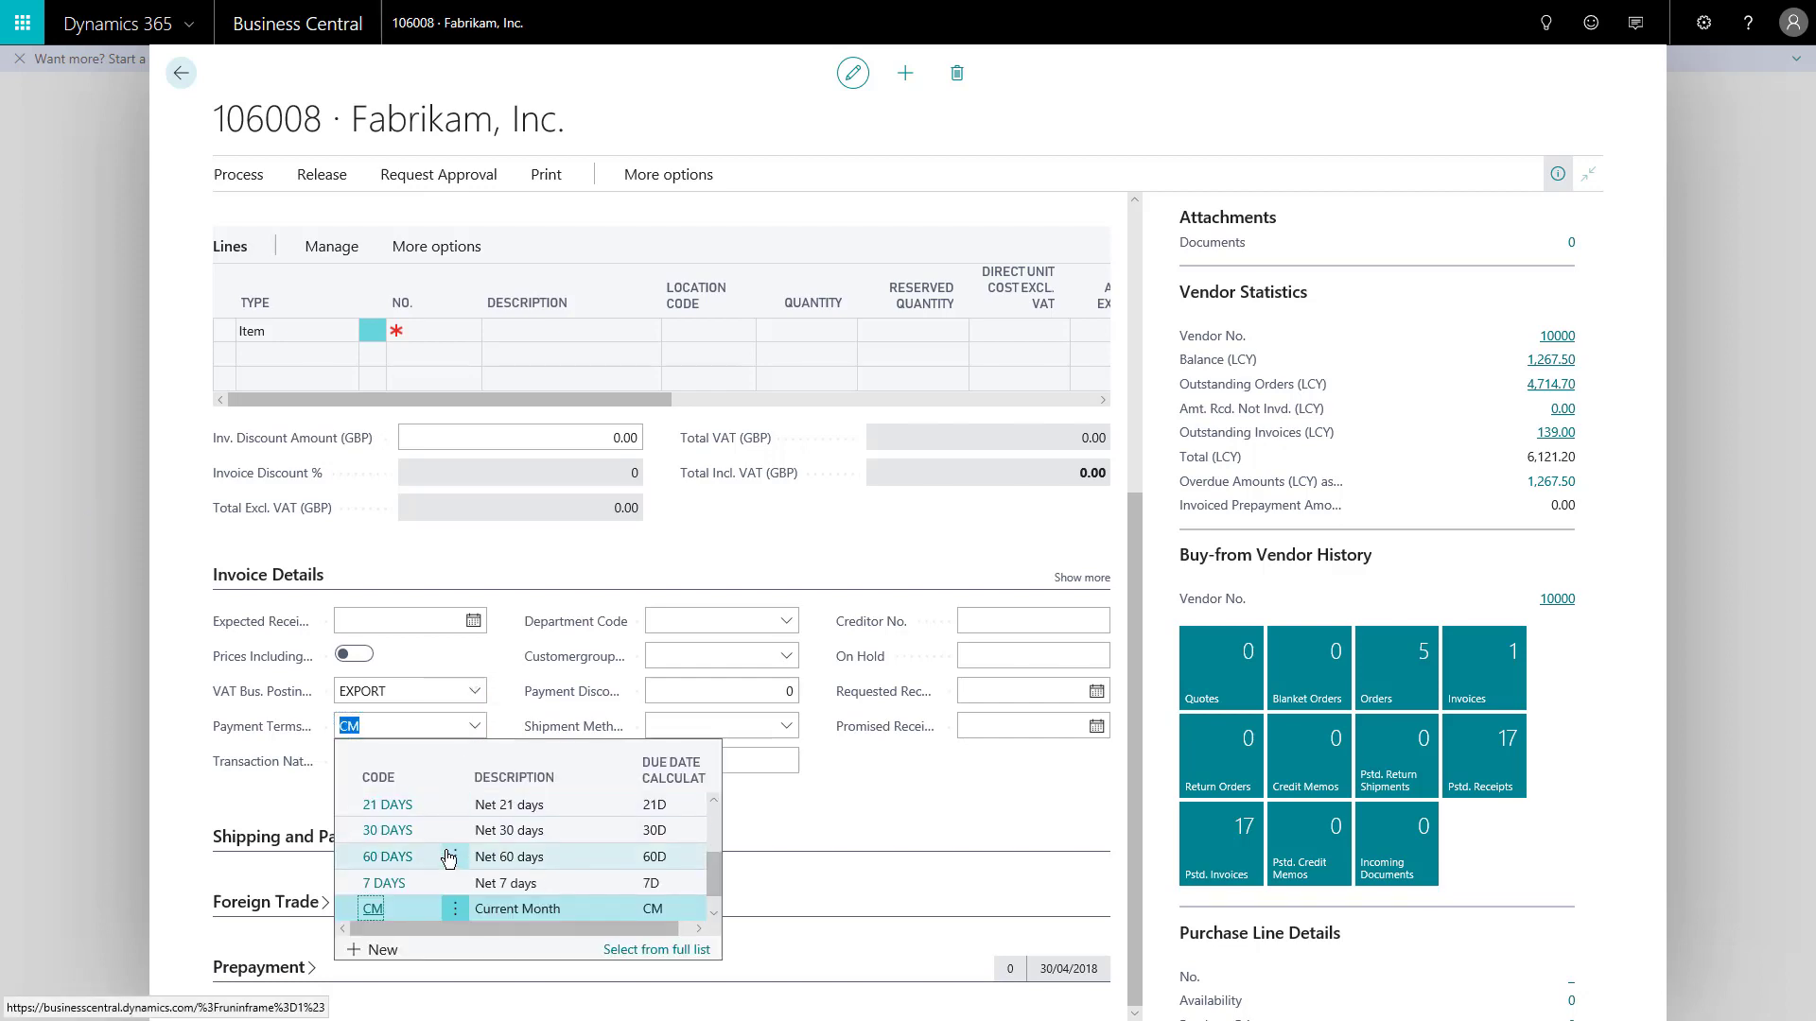
left_click(441, 730)
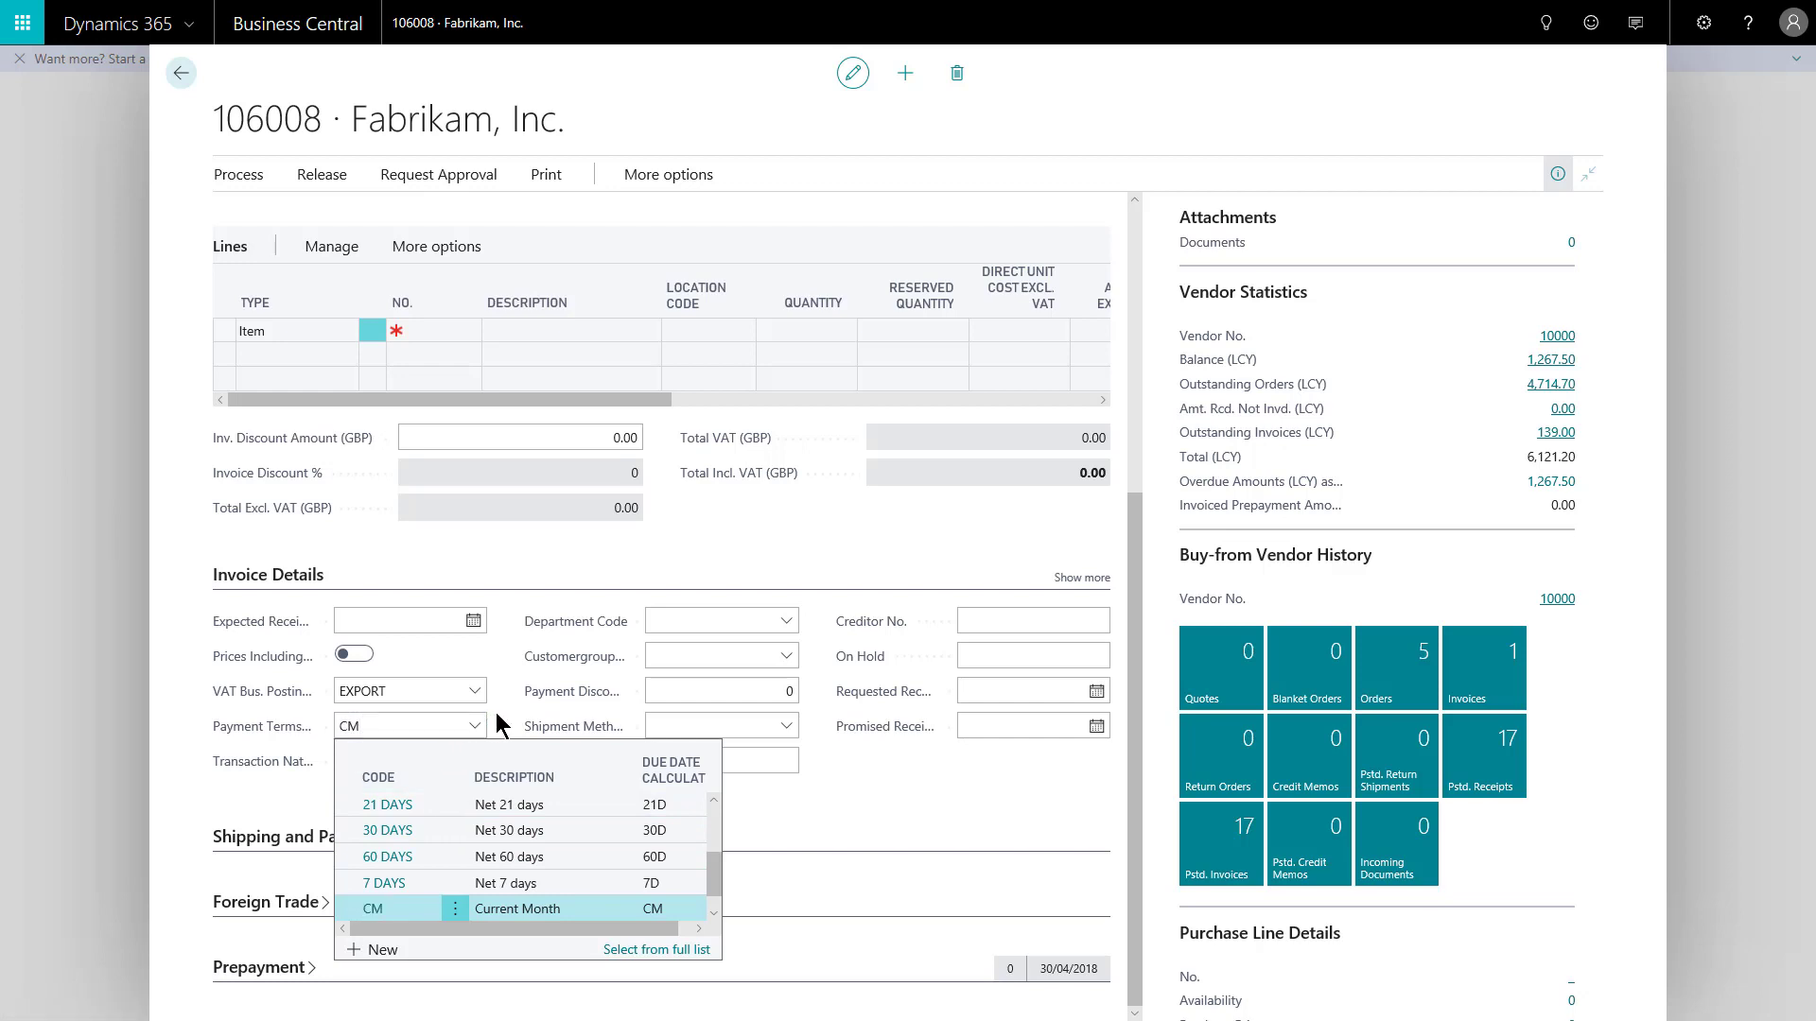
left_click(500, 726)
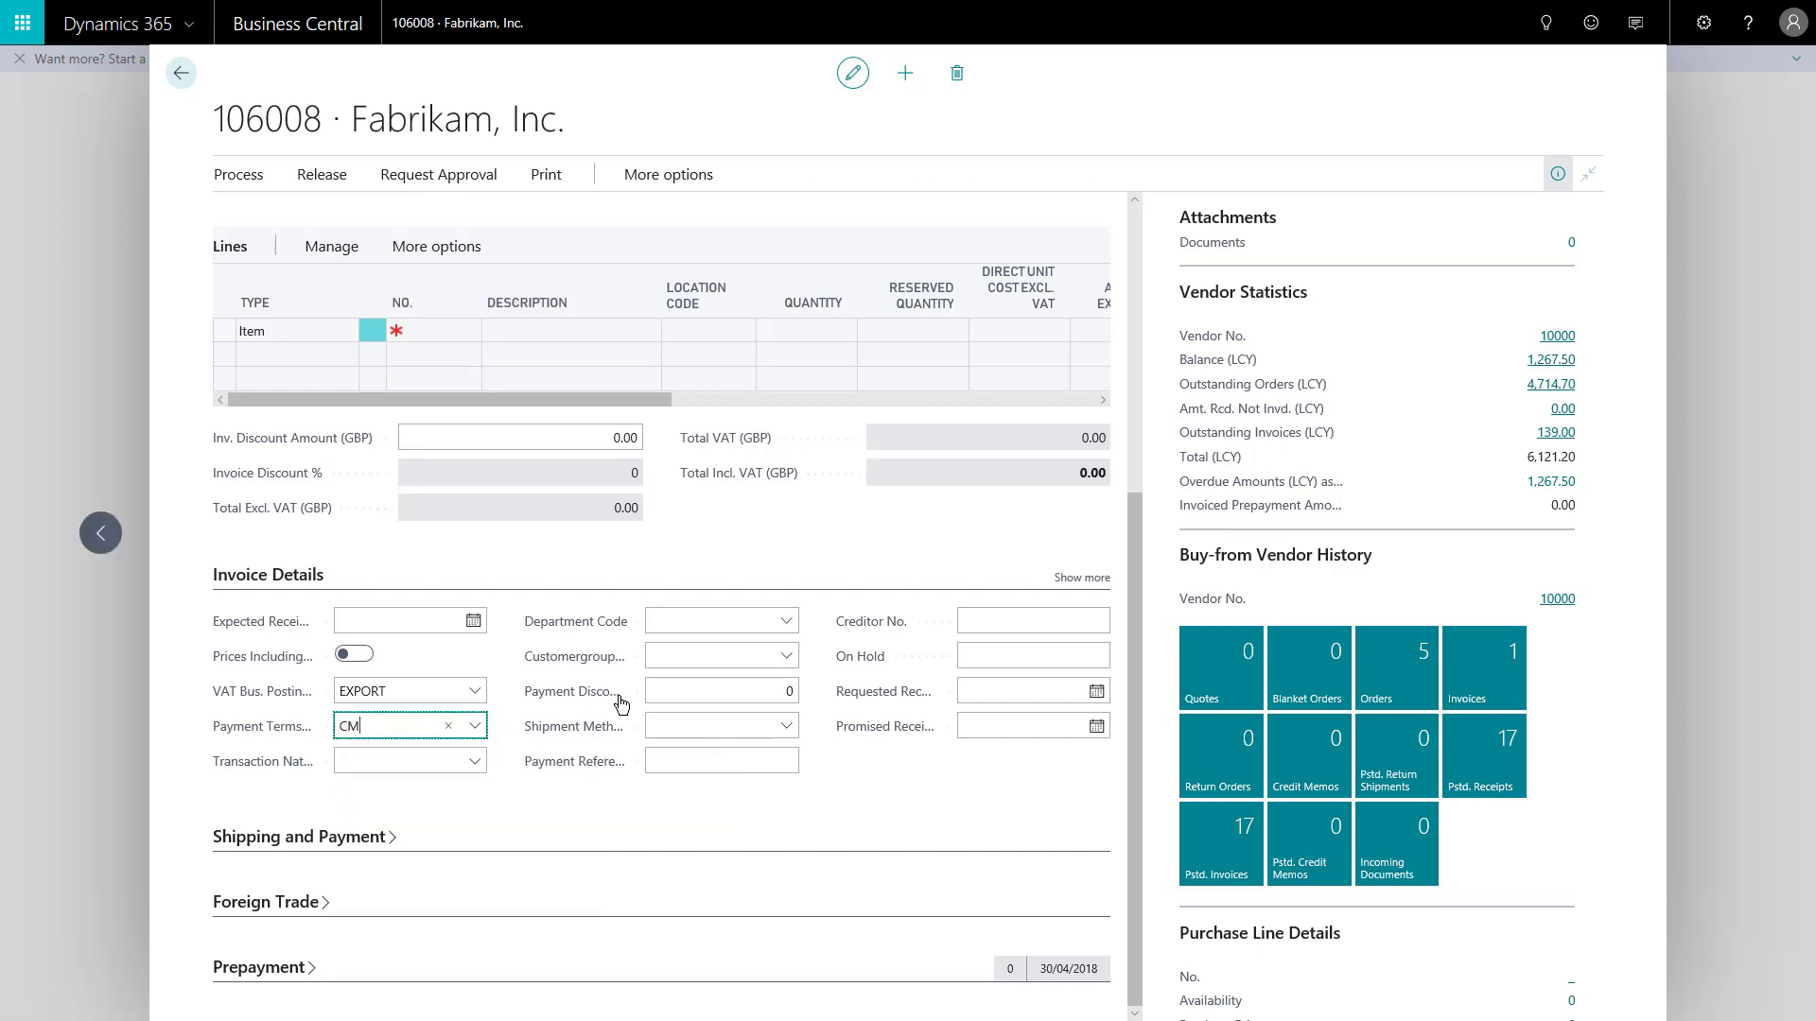
Expand Shipping and Payment to show full ship-to fields, and briefly expand Foreign Trade and Prepayment.
left_click(594, 836)
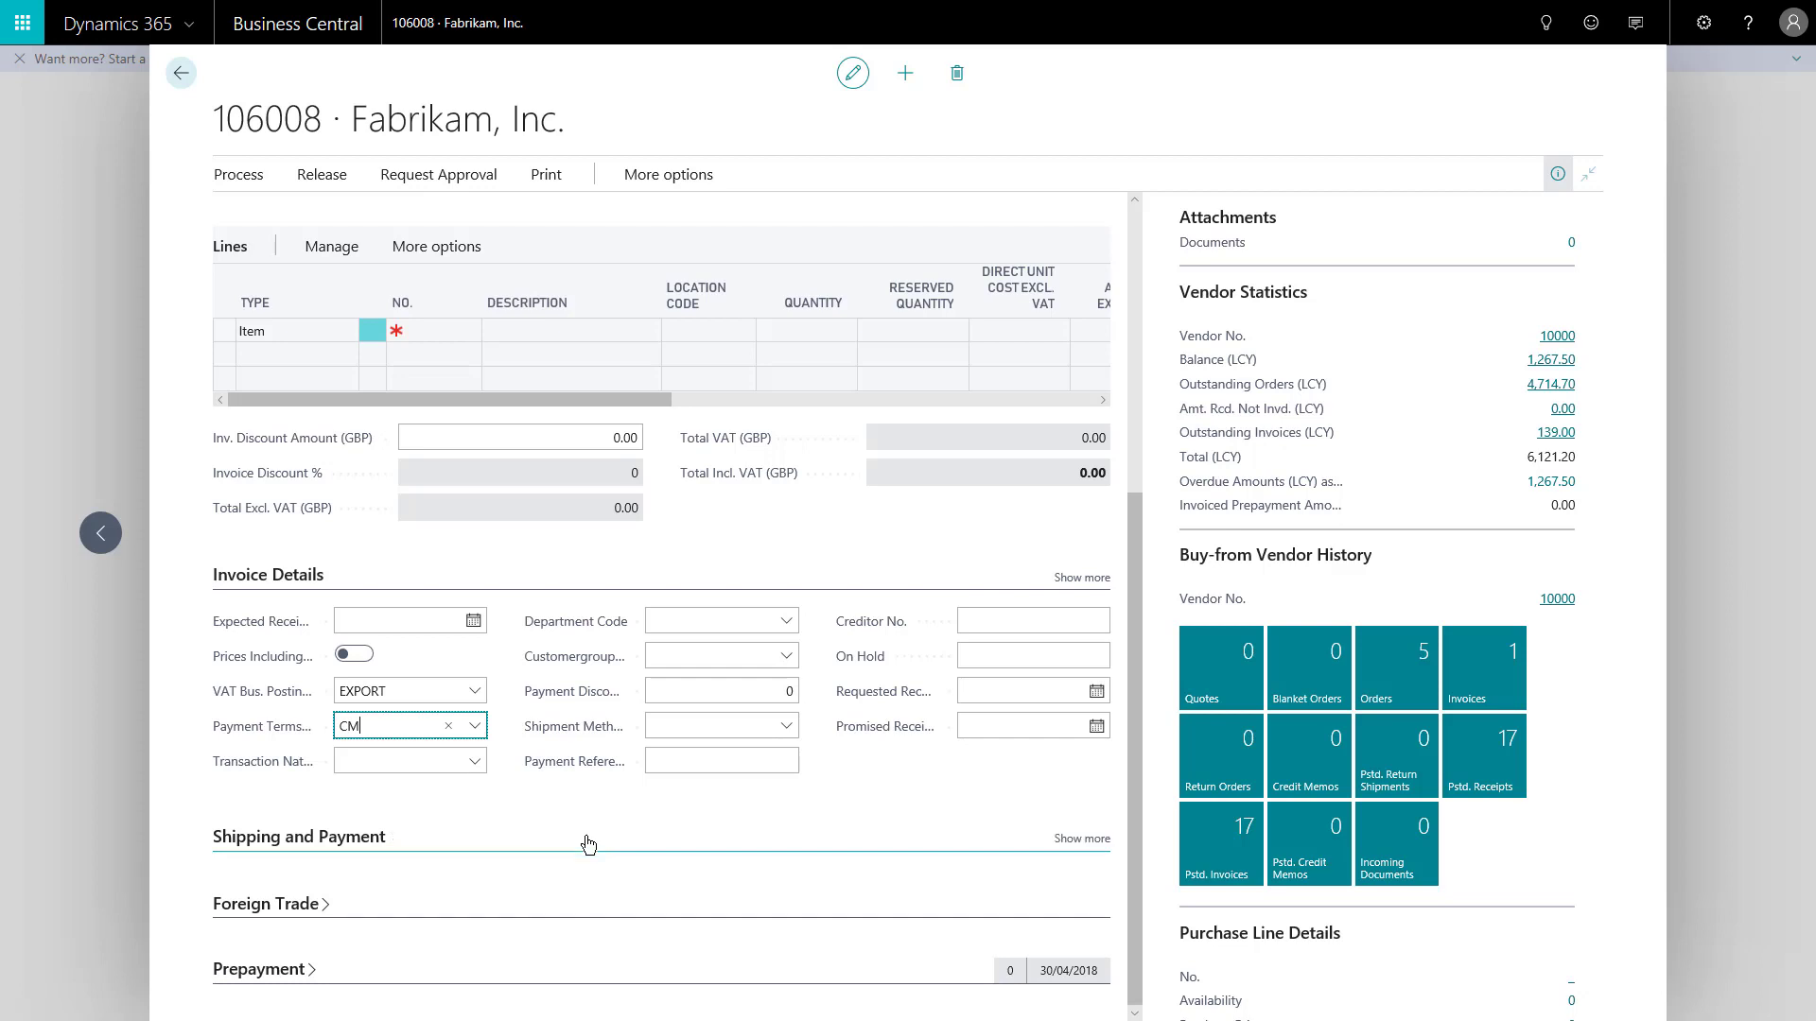
left_click(1074, 842)
scroll(753, 843, "down", 3)
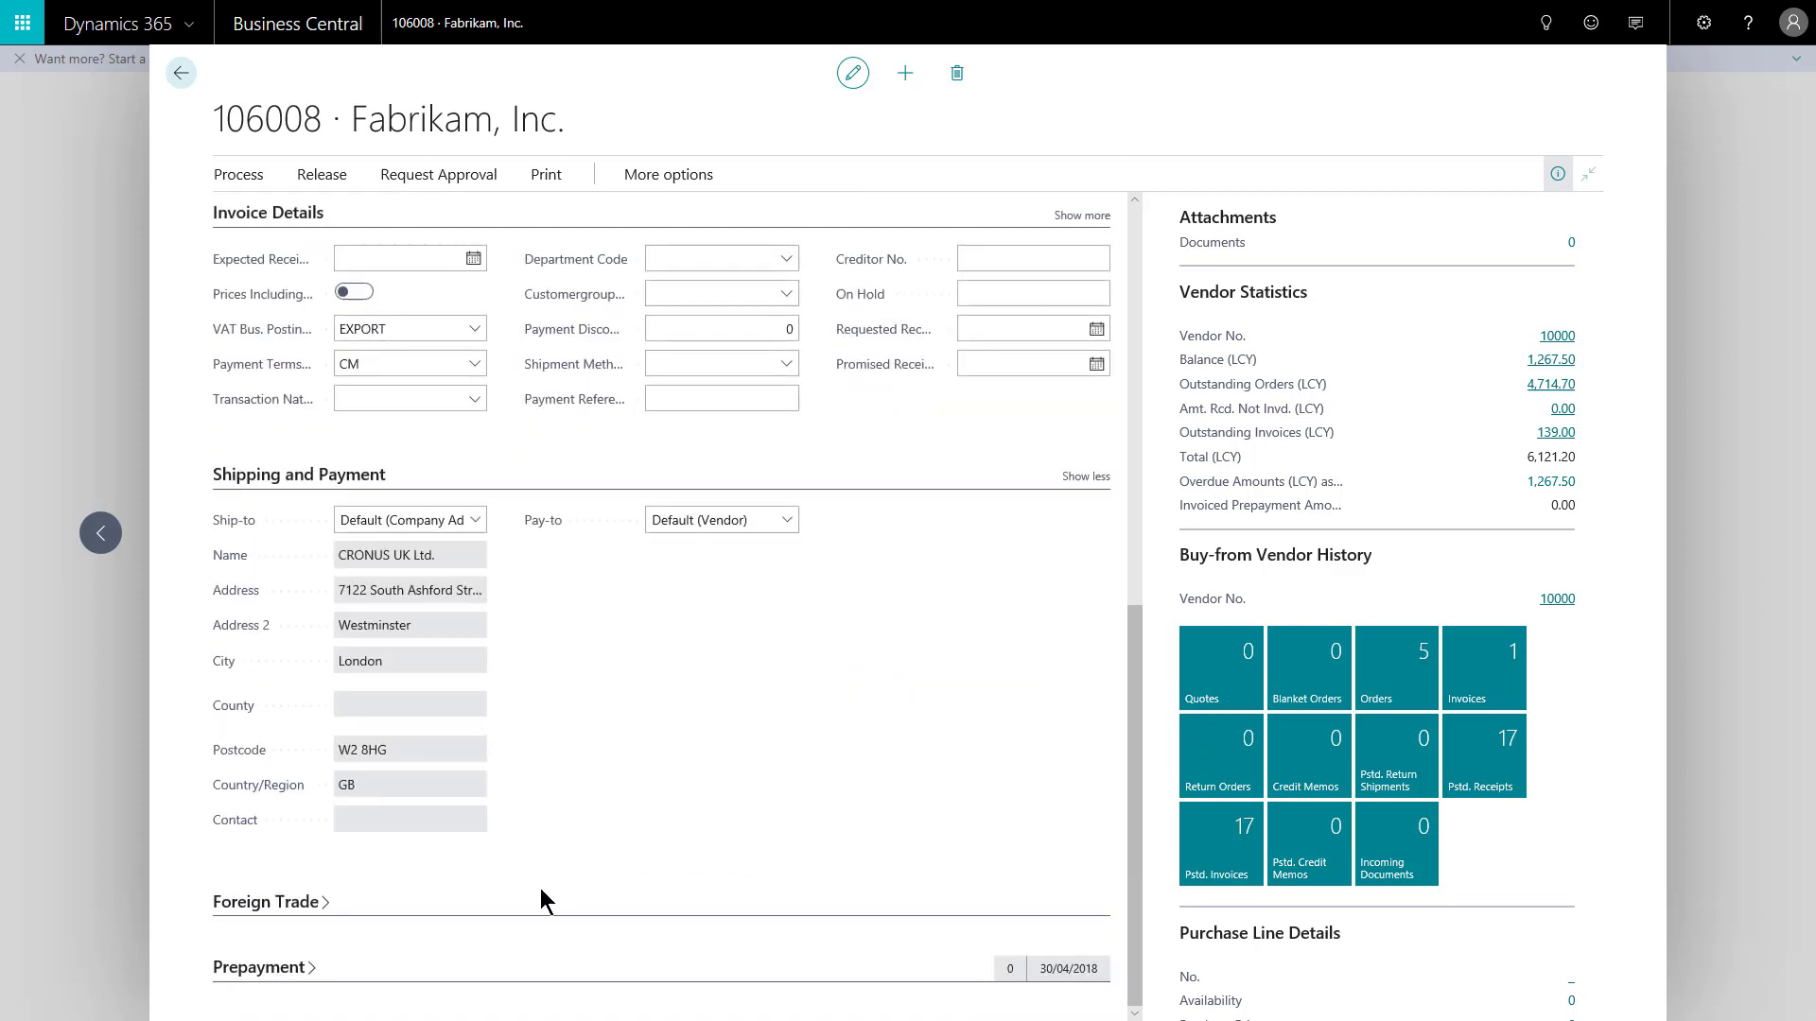
left_click(510, 908)
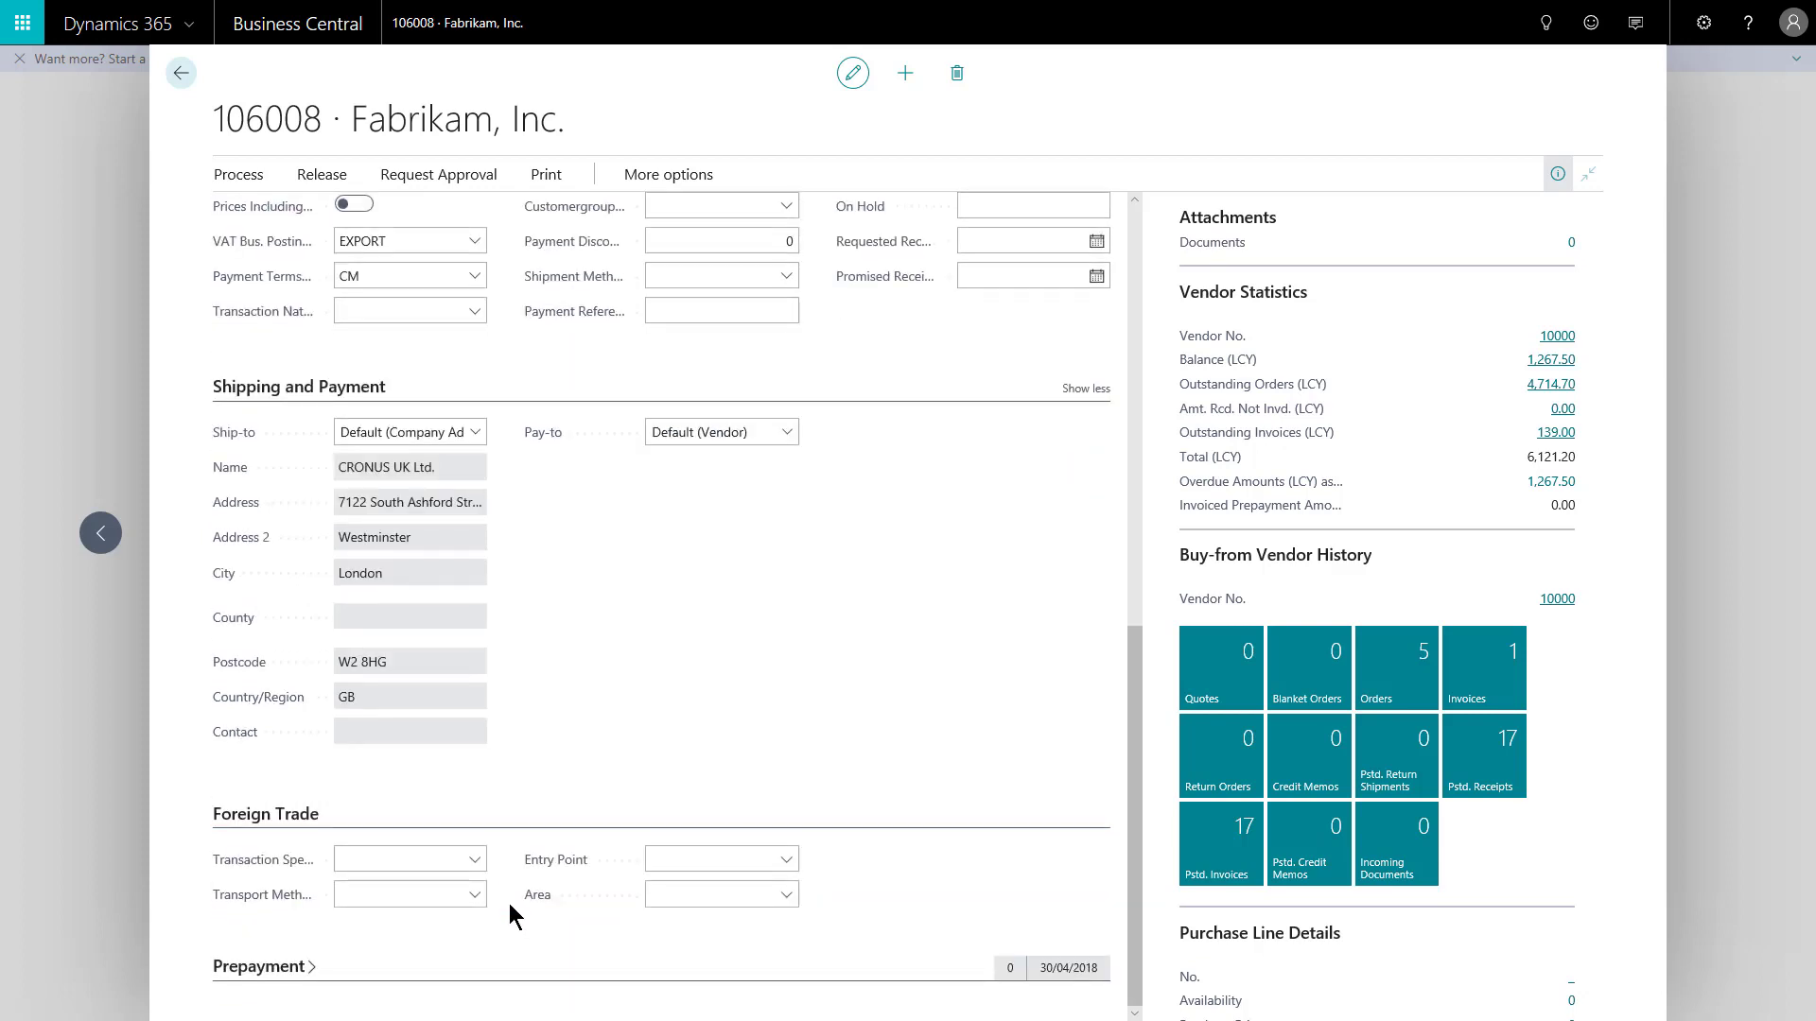
left_click(470, 957)
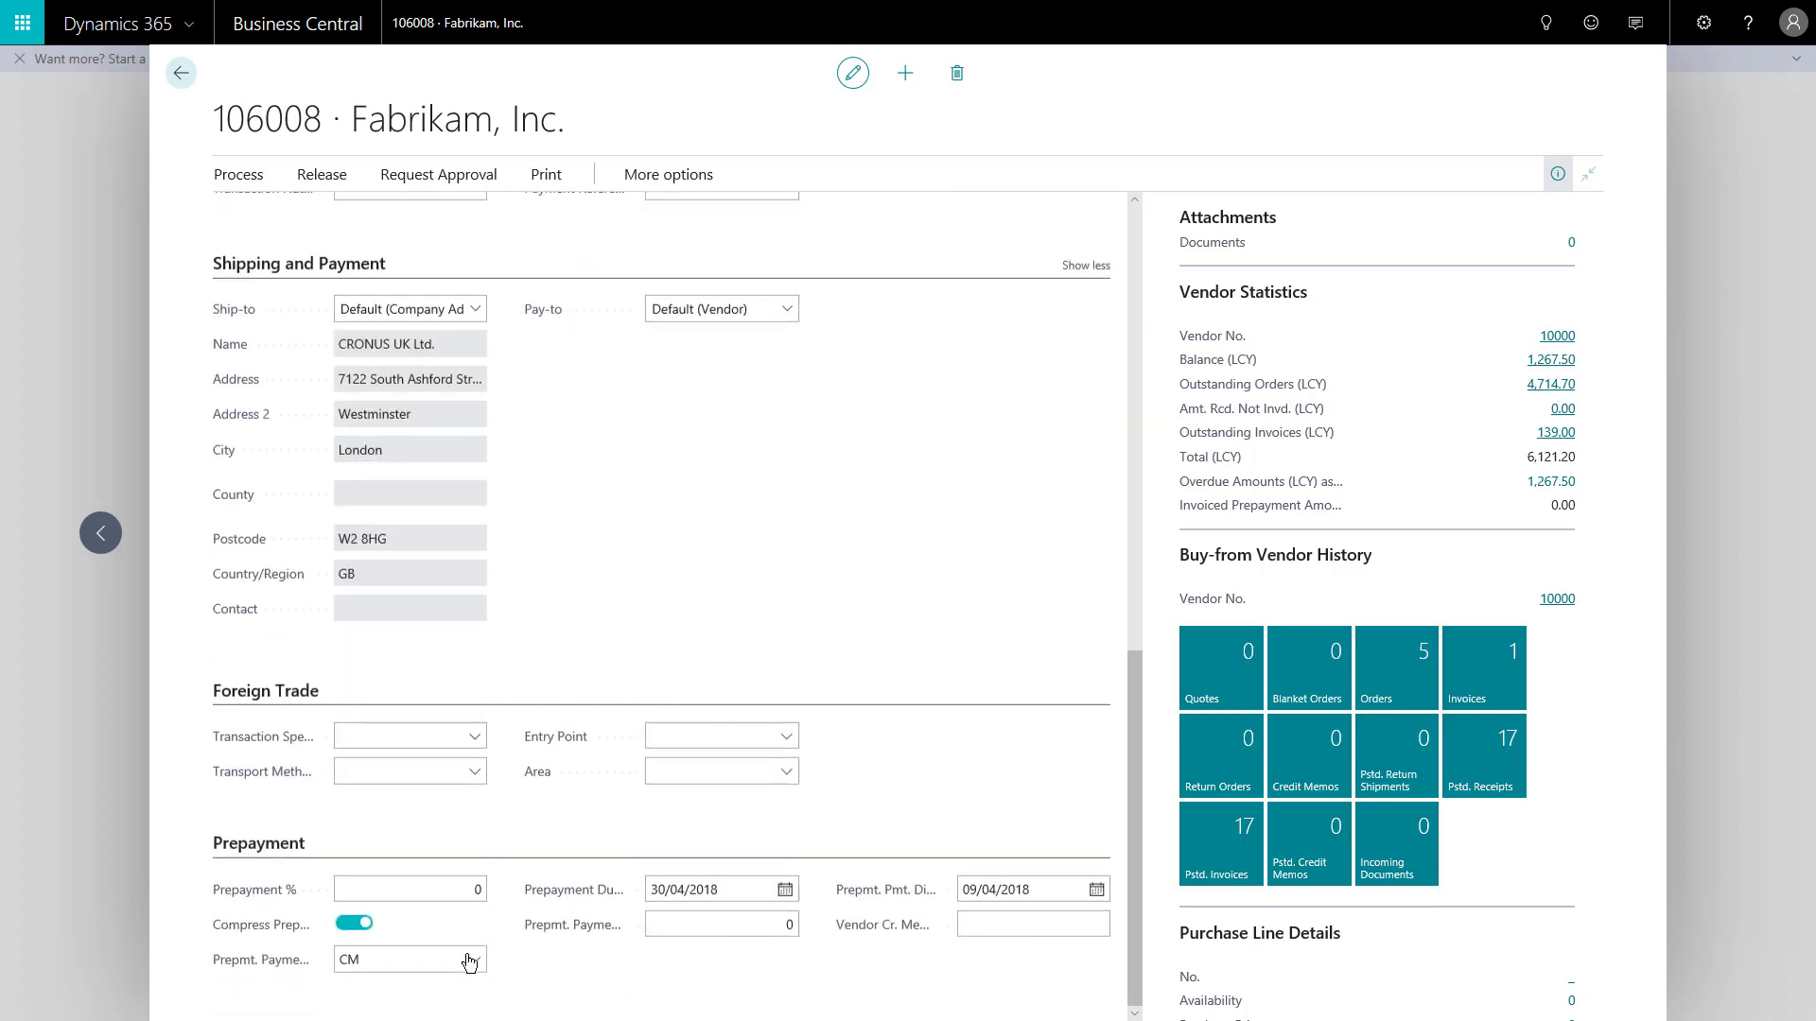
left_click(389, 849)
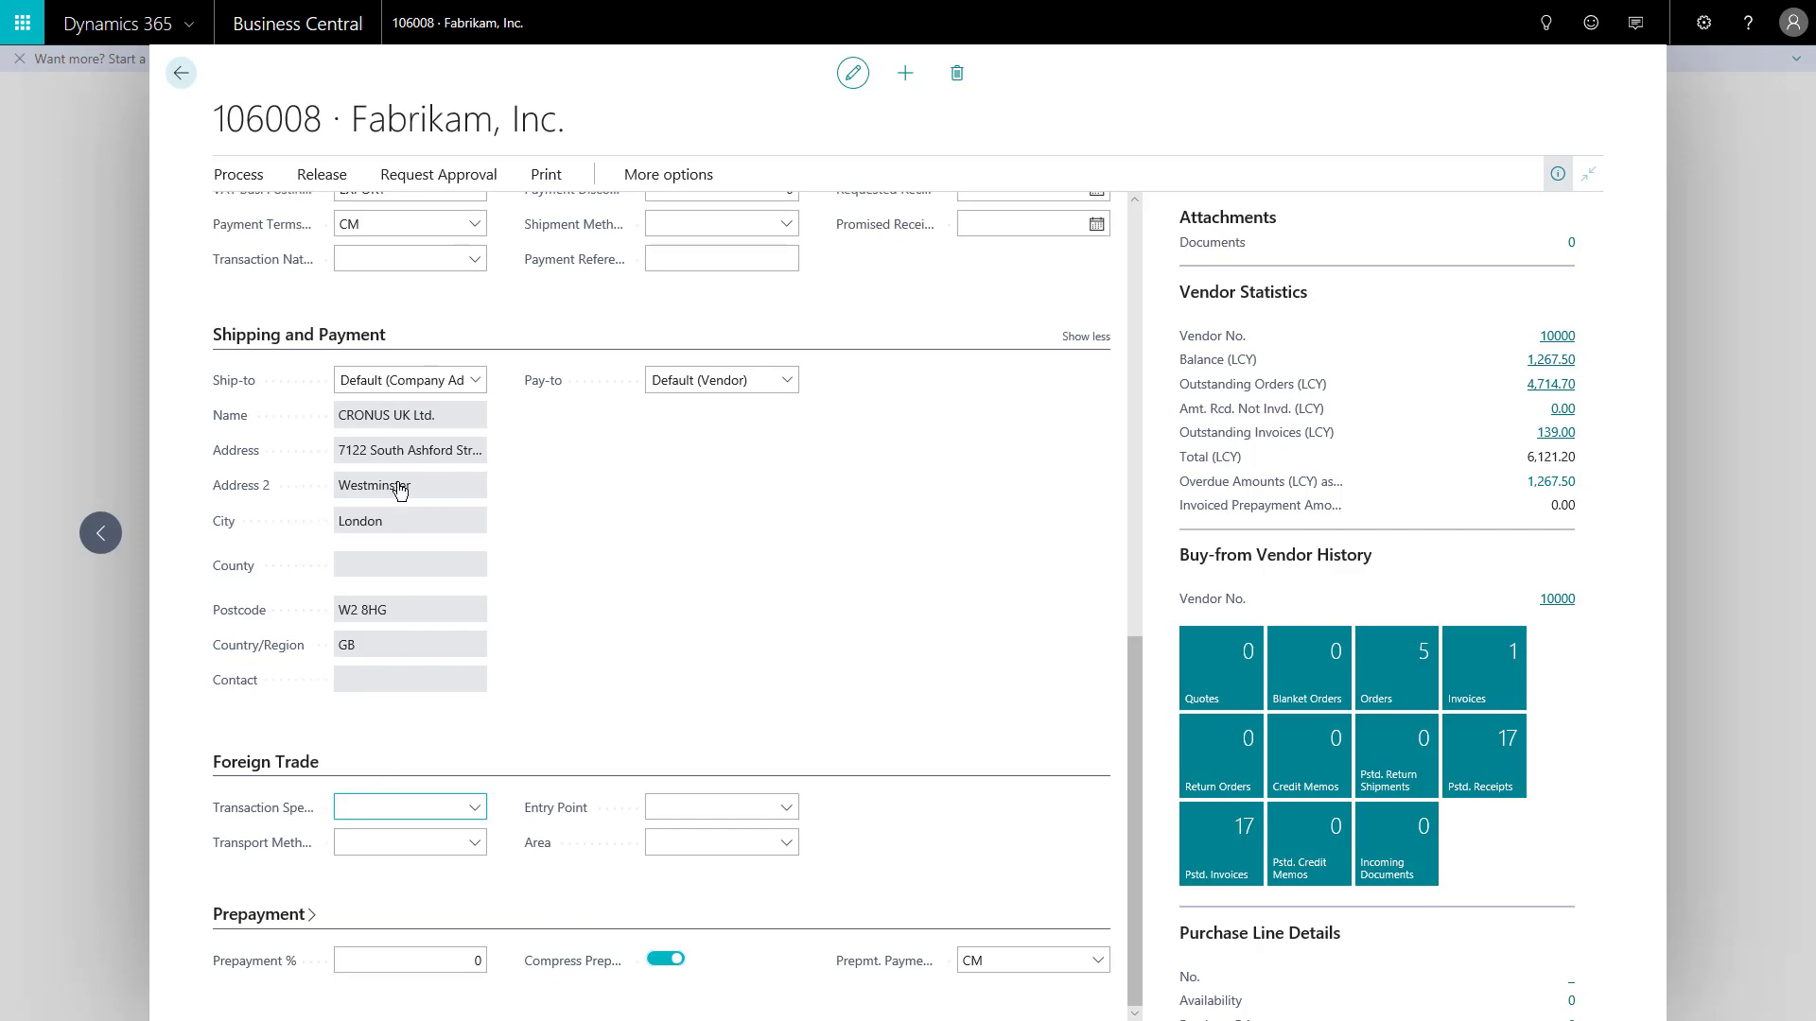
scroll(424, 378, "up", 1)
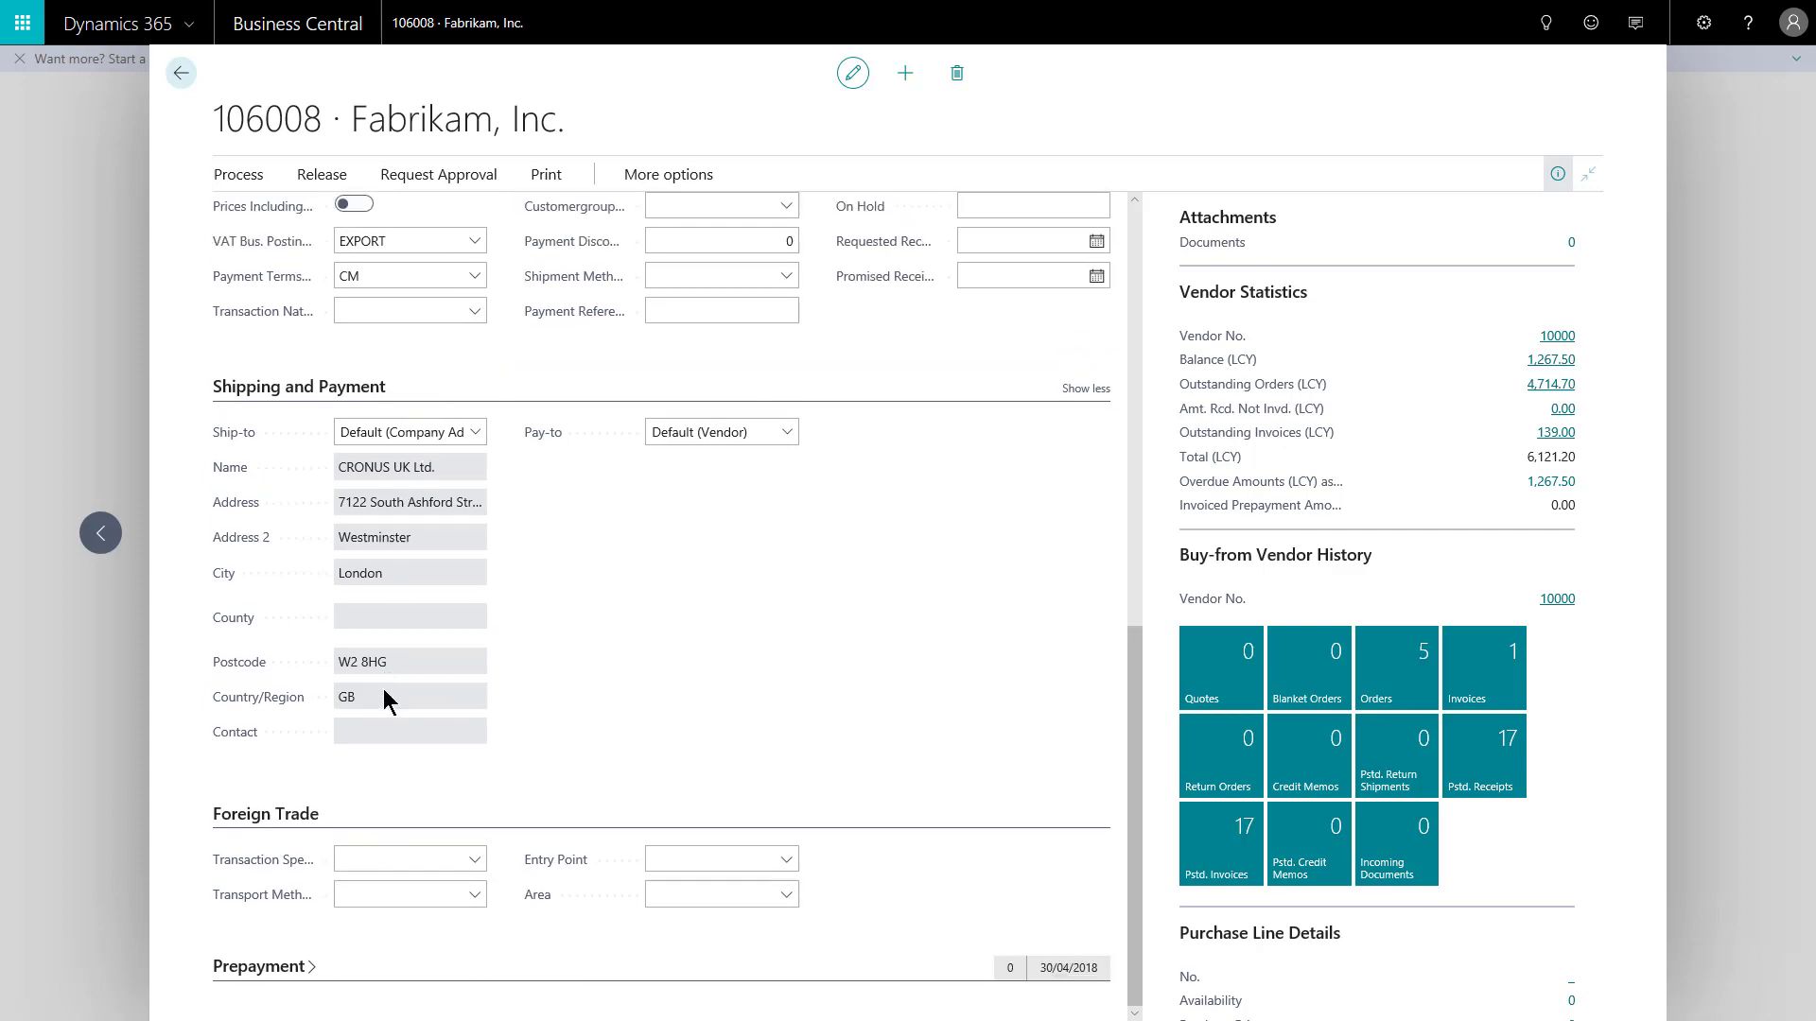
left_click(376, 823)
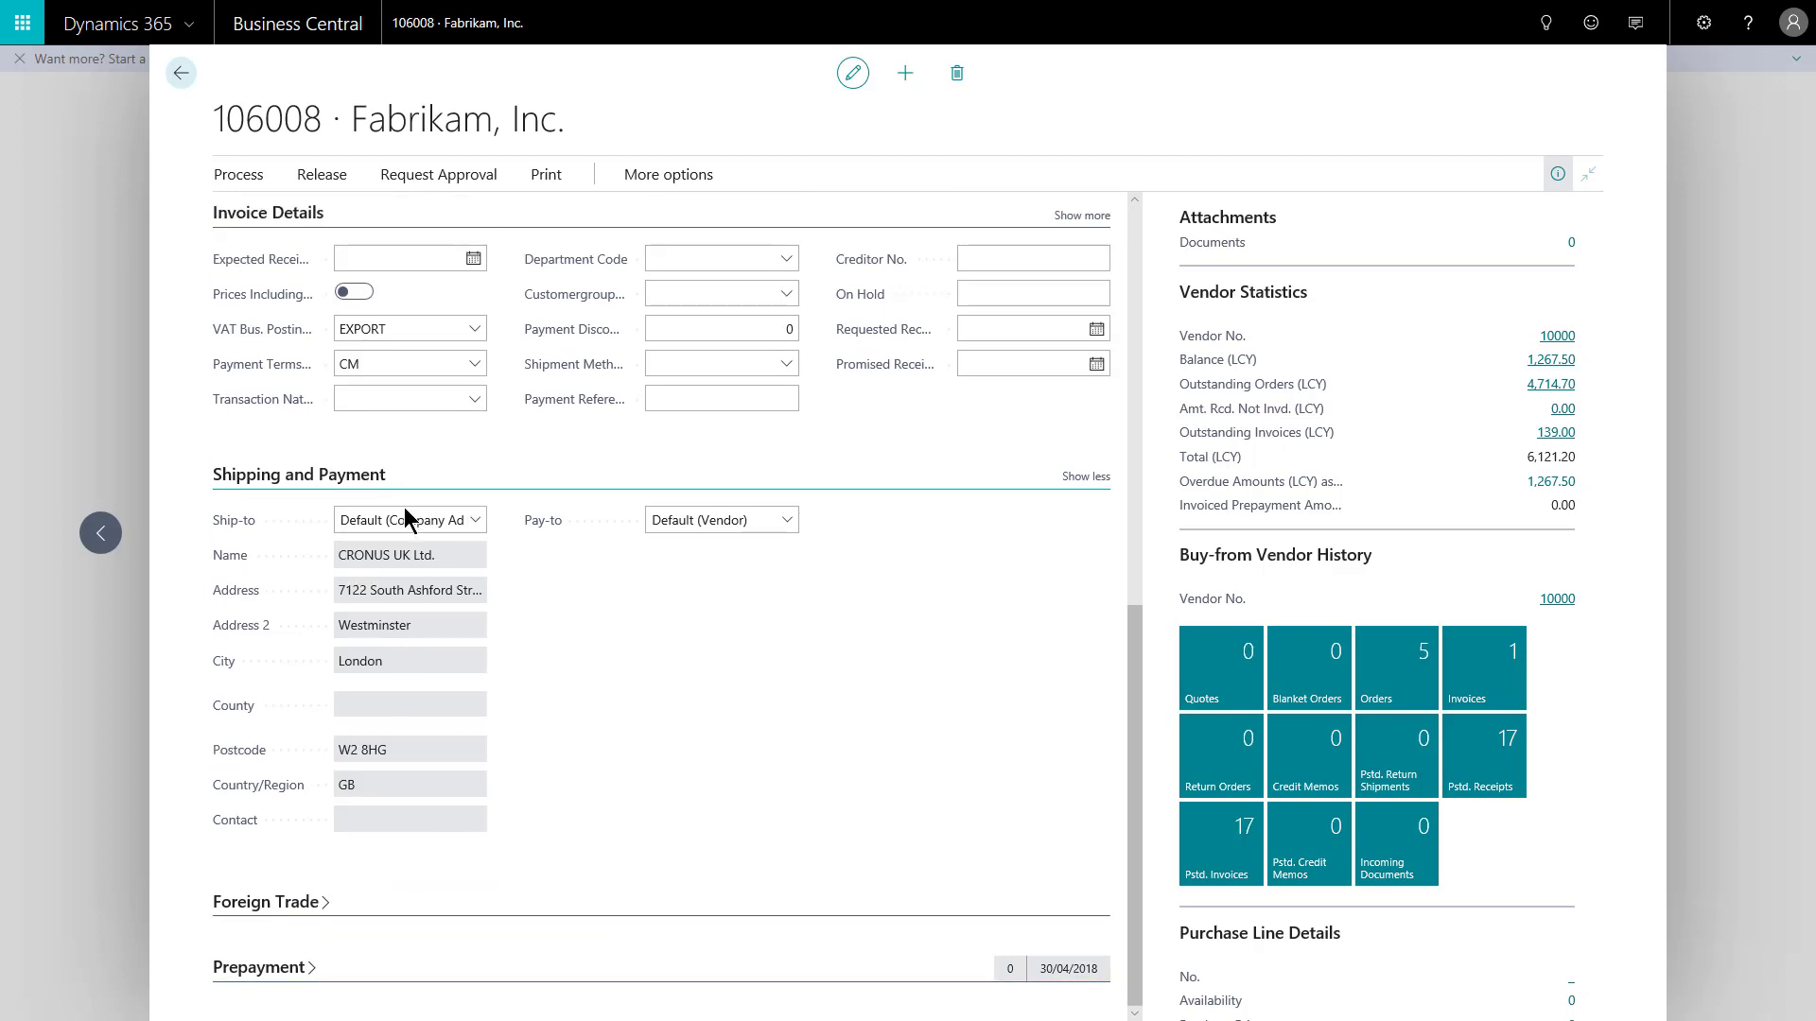
Set Ship-to to Default (Company Address), shipping to CRONUS UK Ltd. in Westminster, London.
left_click(474, 521)
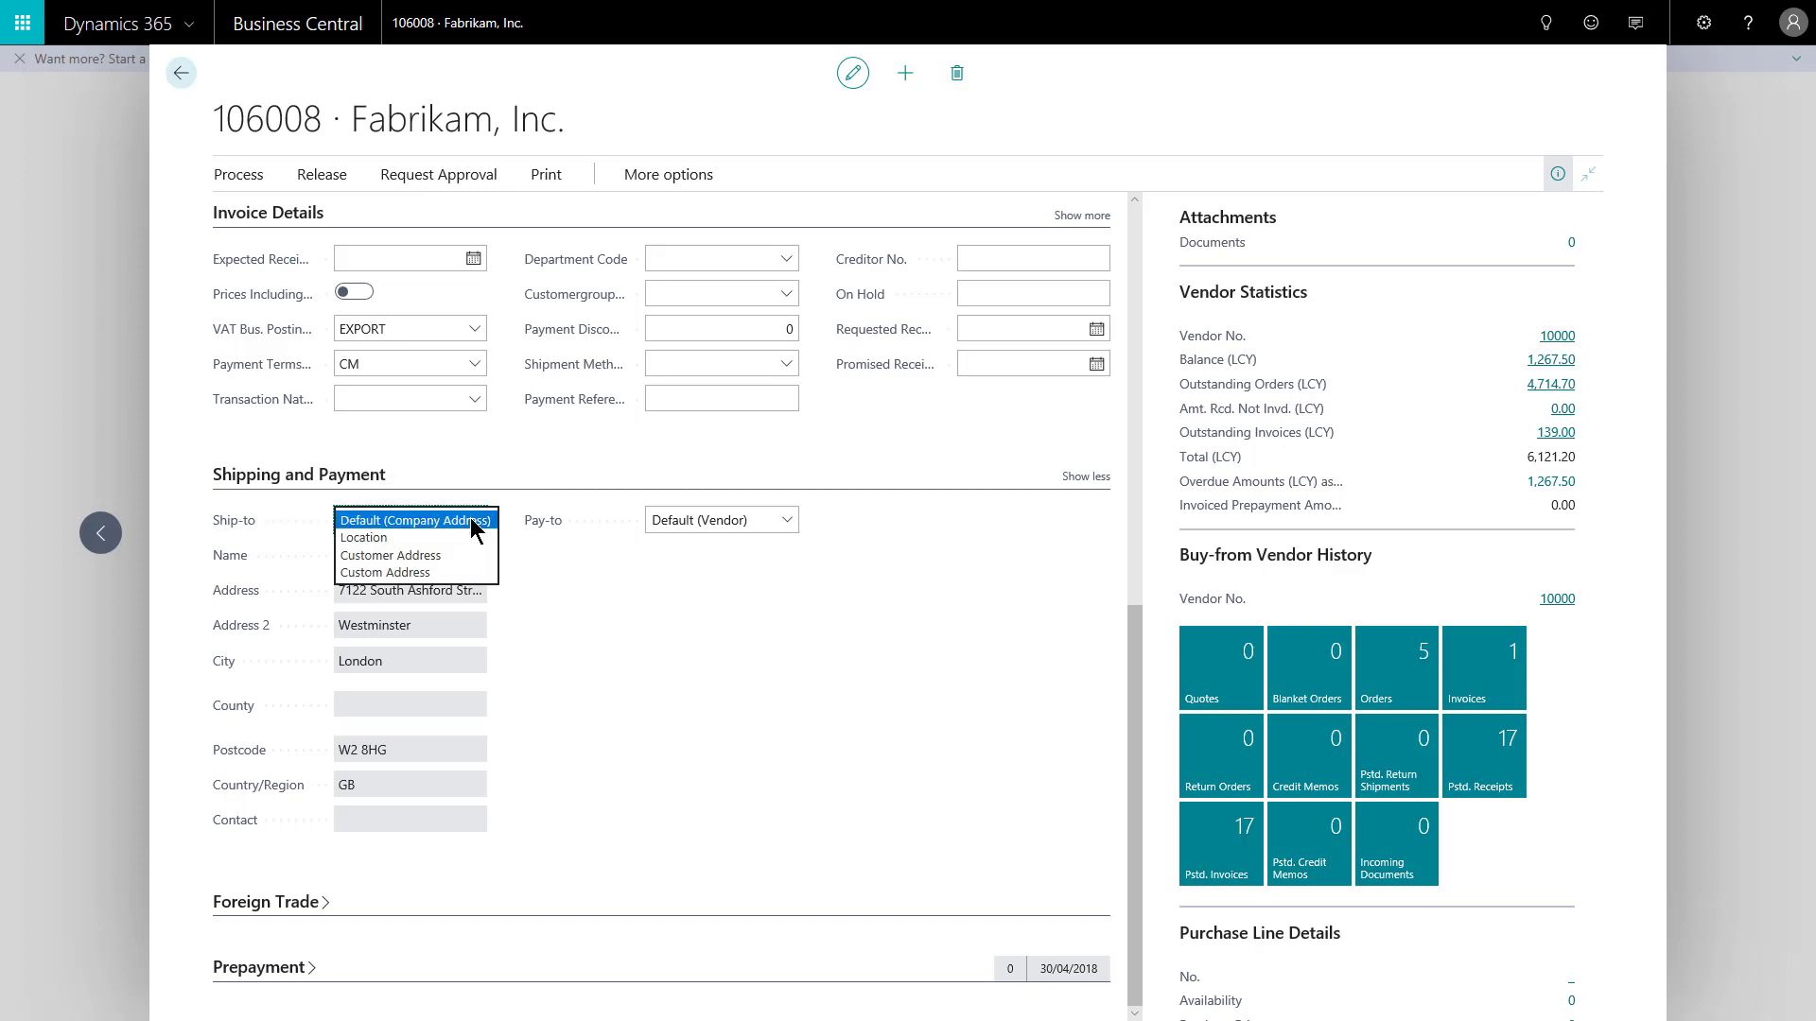
left_click(371, 537)
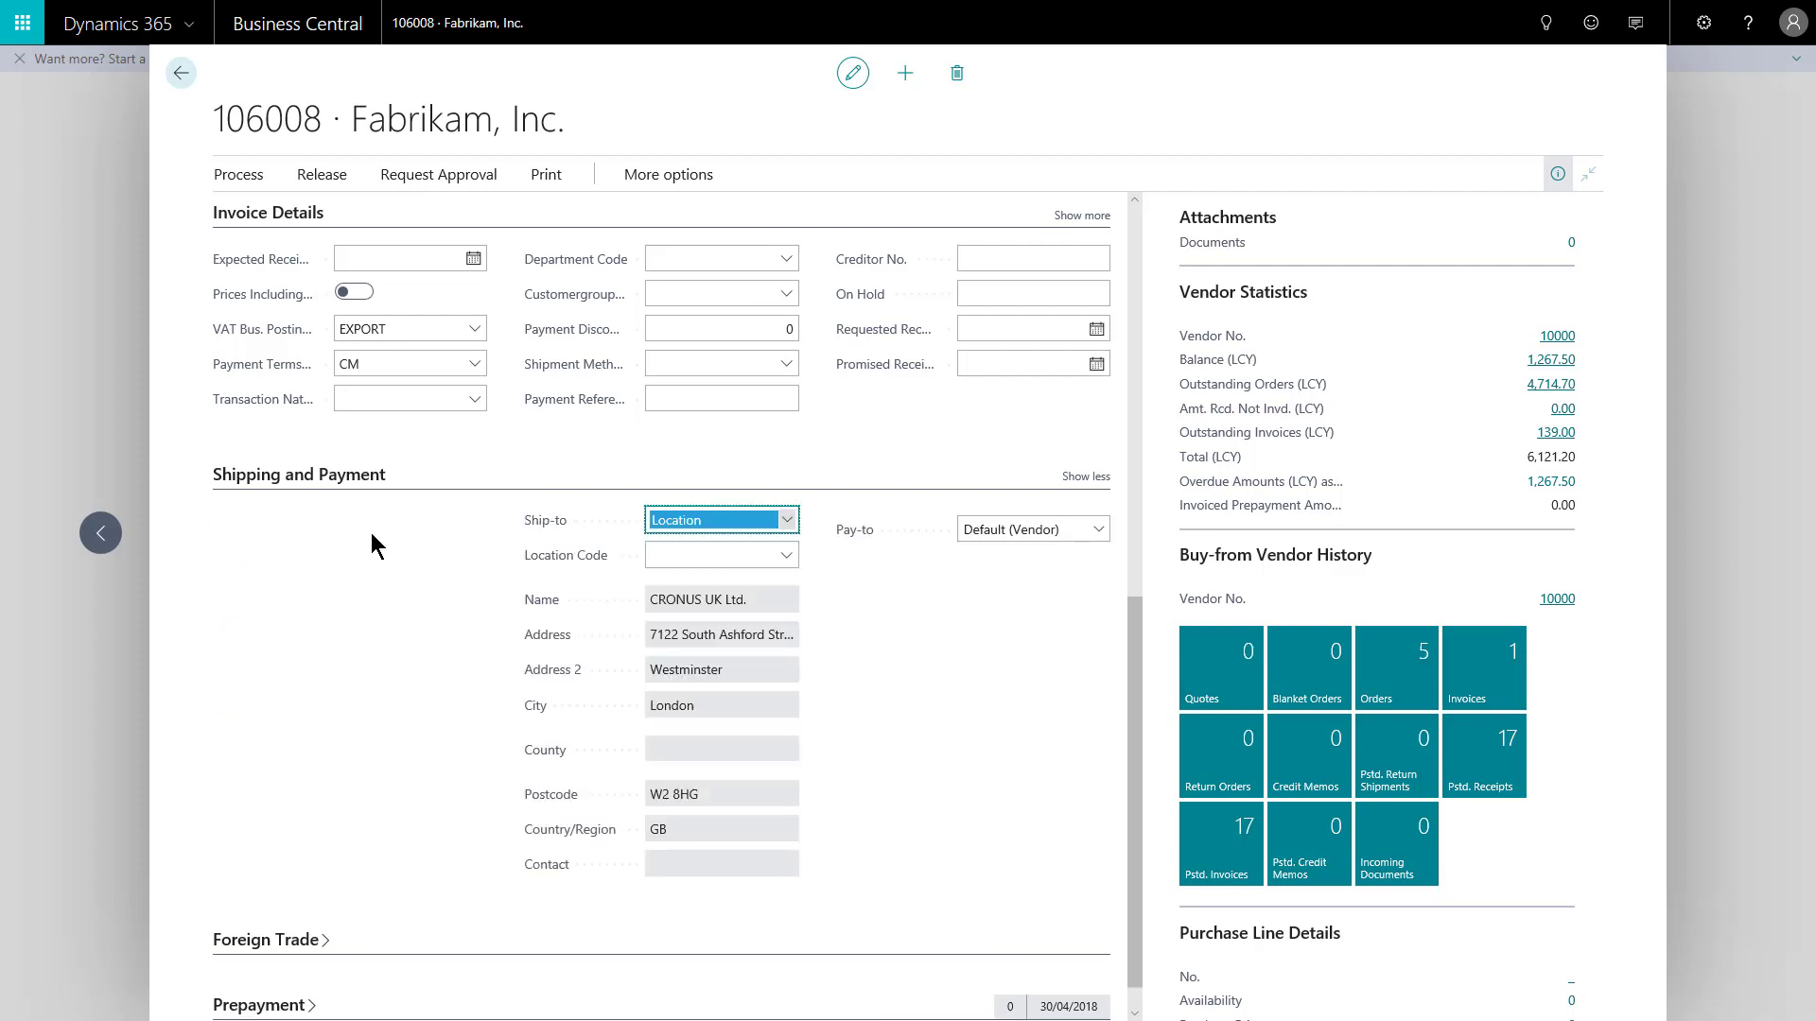
left_click(777, 565)
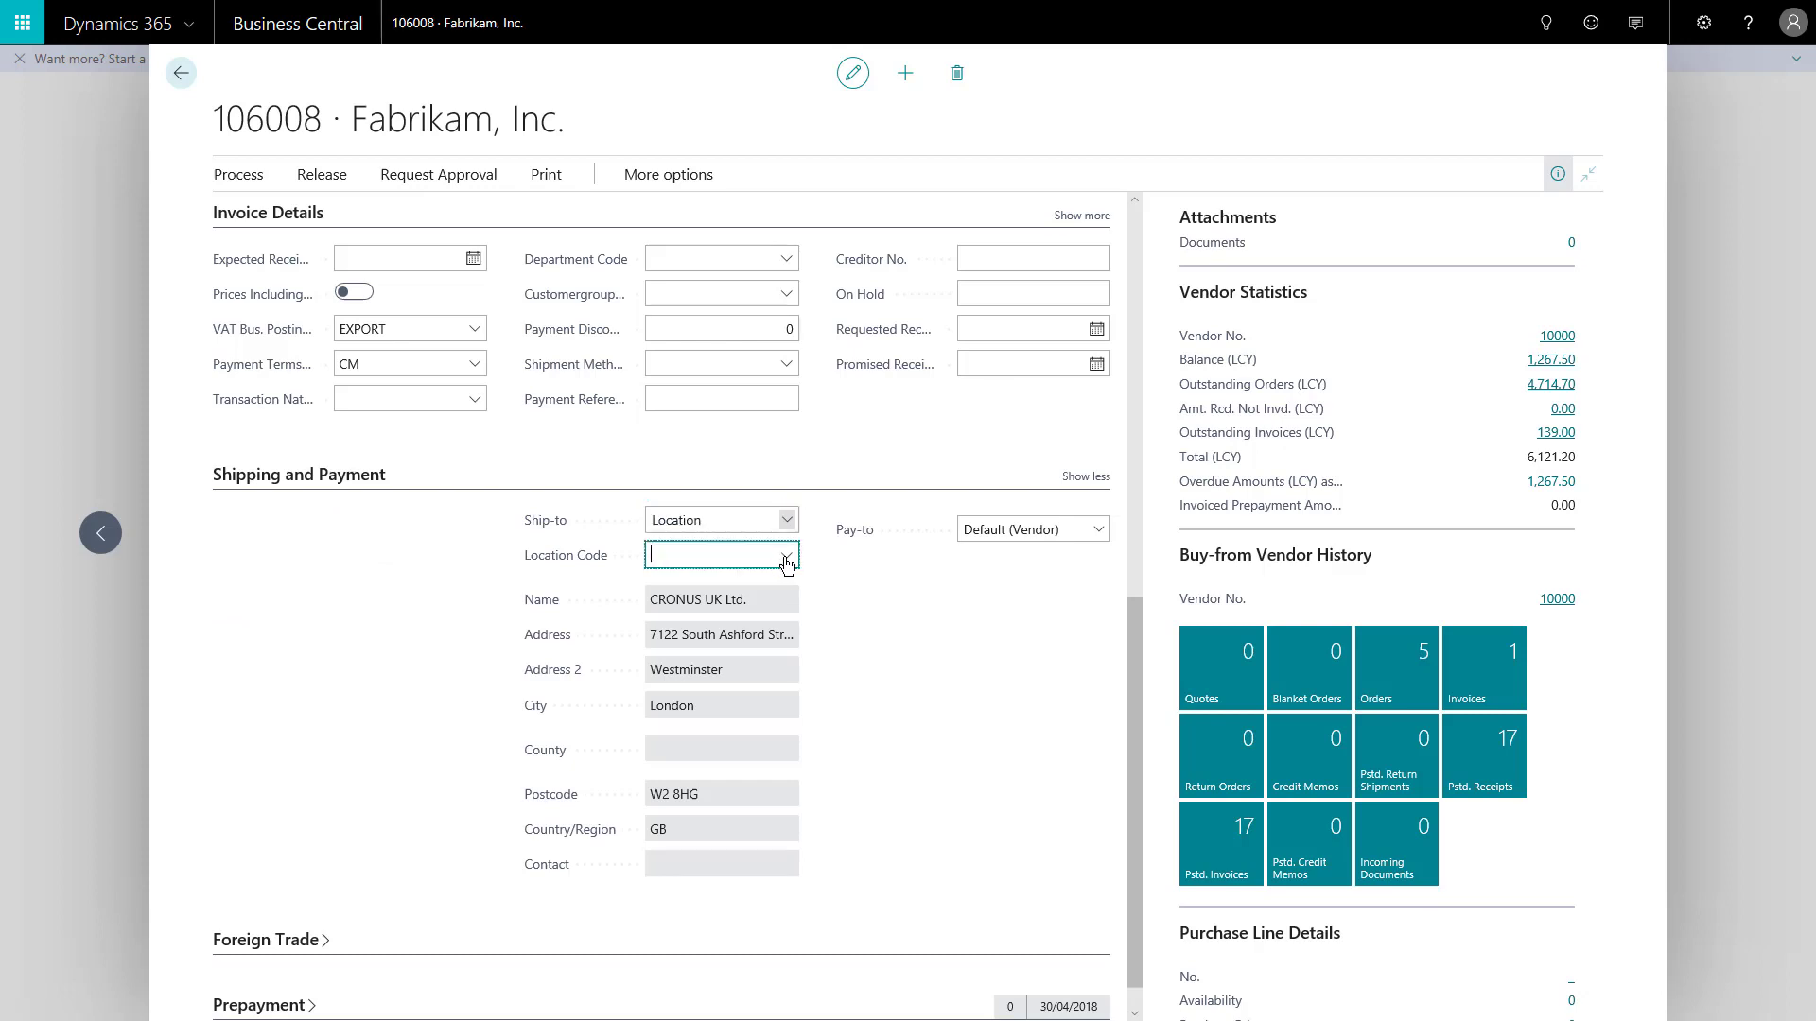
left_click(779, 566)
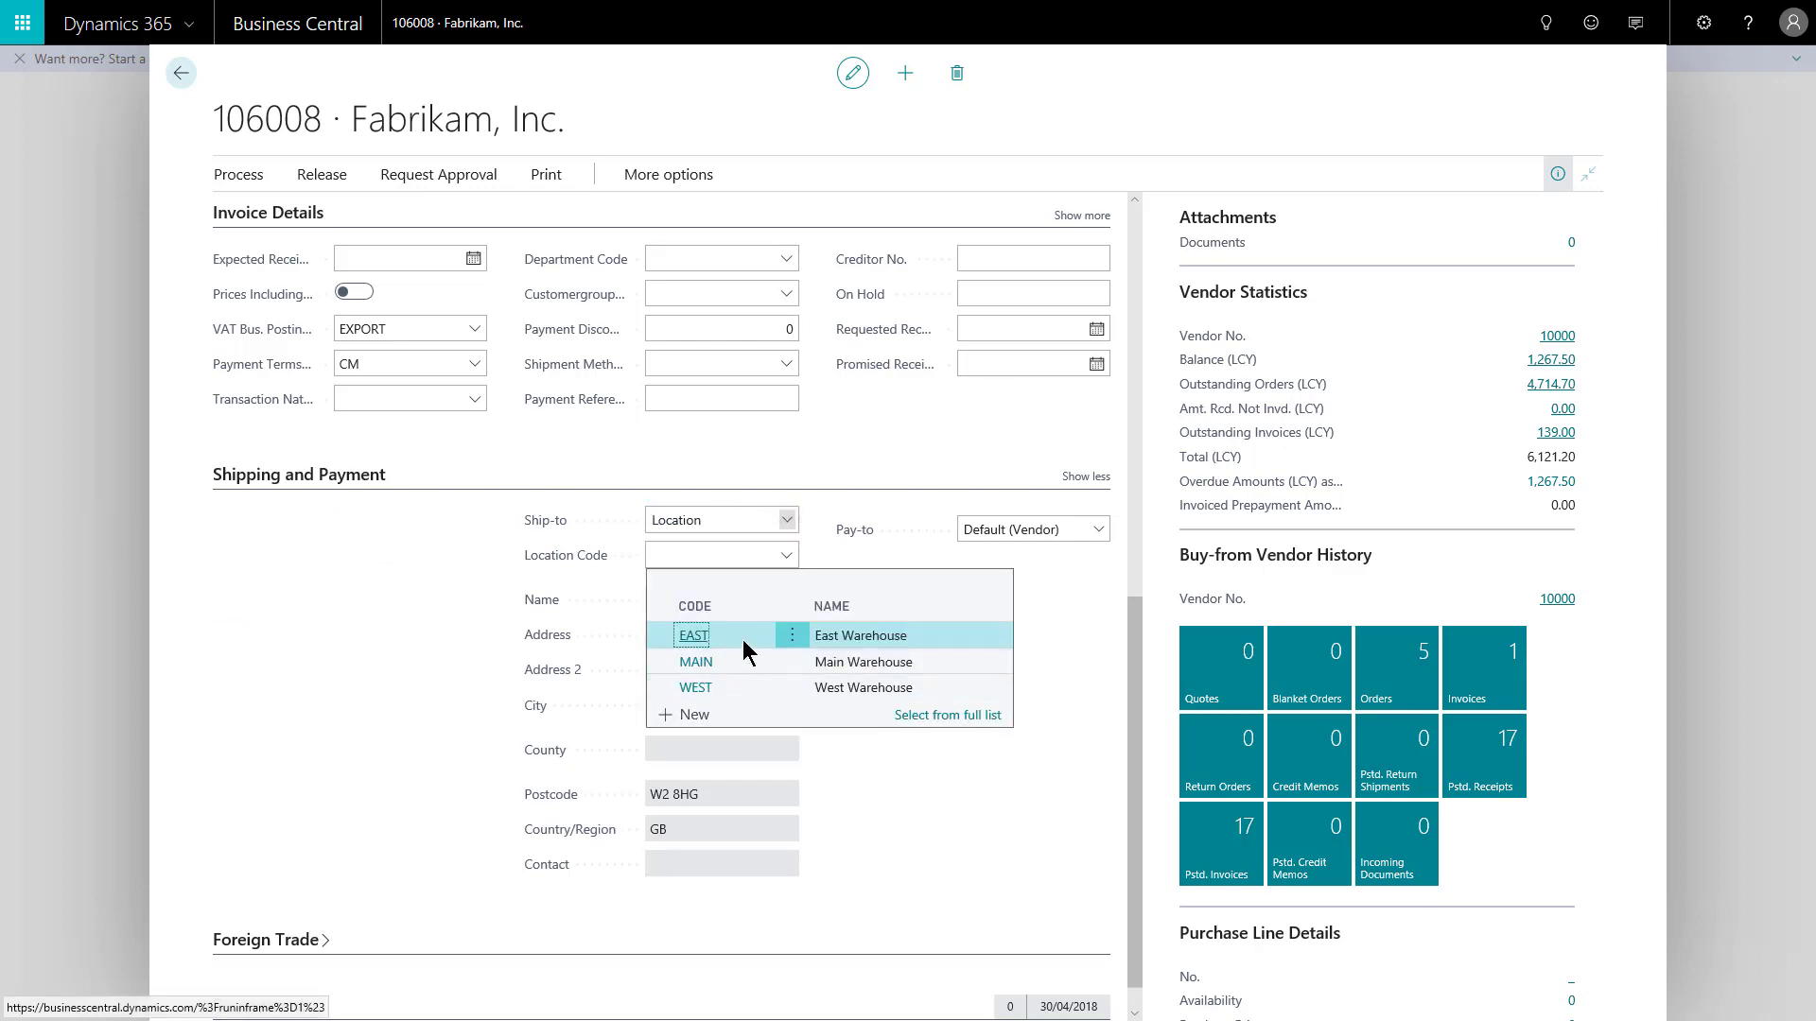
left_click(787, 522)
left_click(731, 502)
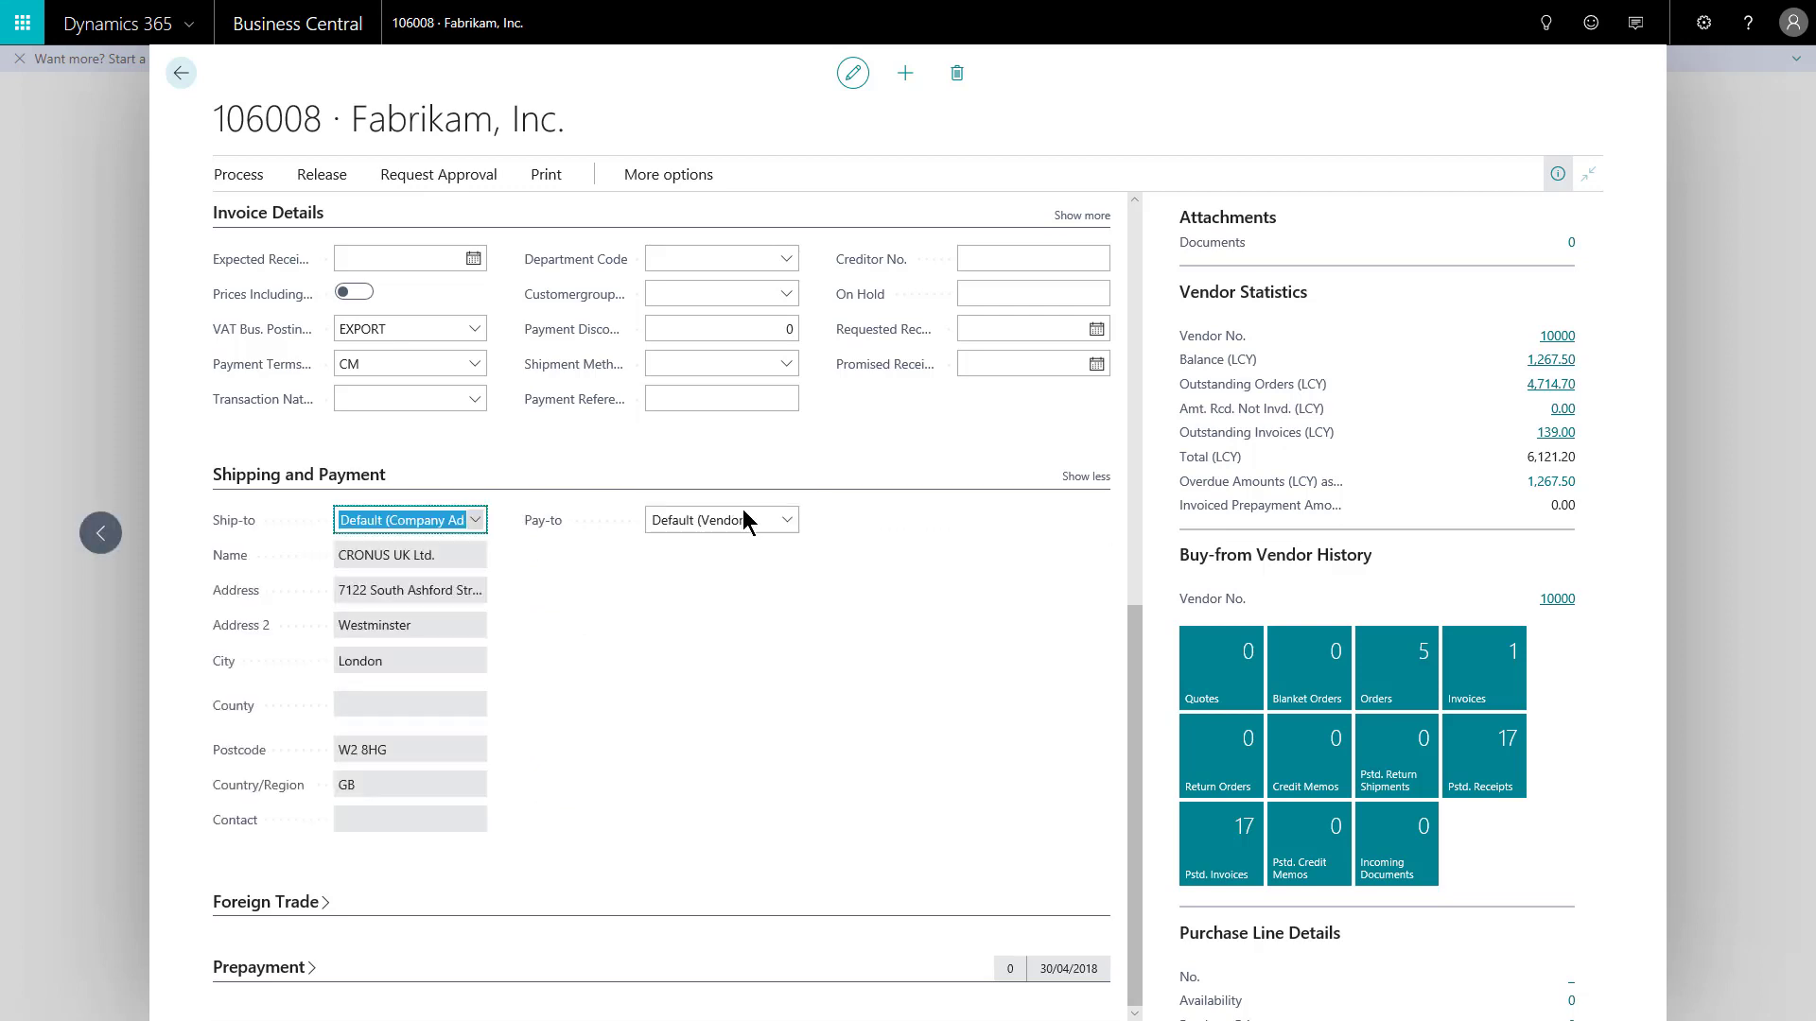
Show fewer Shipping and Payment fields, then hide and restore the FactBox pane with Fabrikam's statistics.
left_click(1078, 477)
scroll(680, 547, "up", 3)
scroll(575, 577, "up", 3)
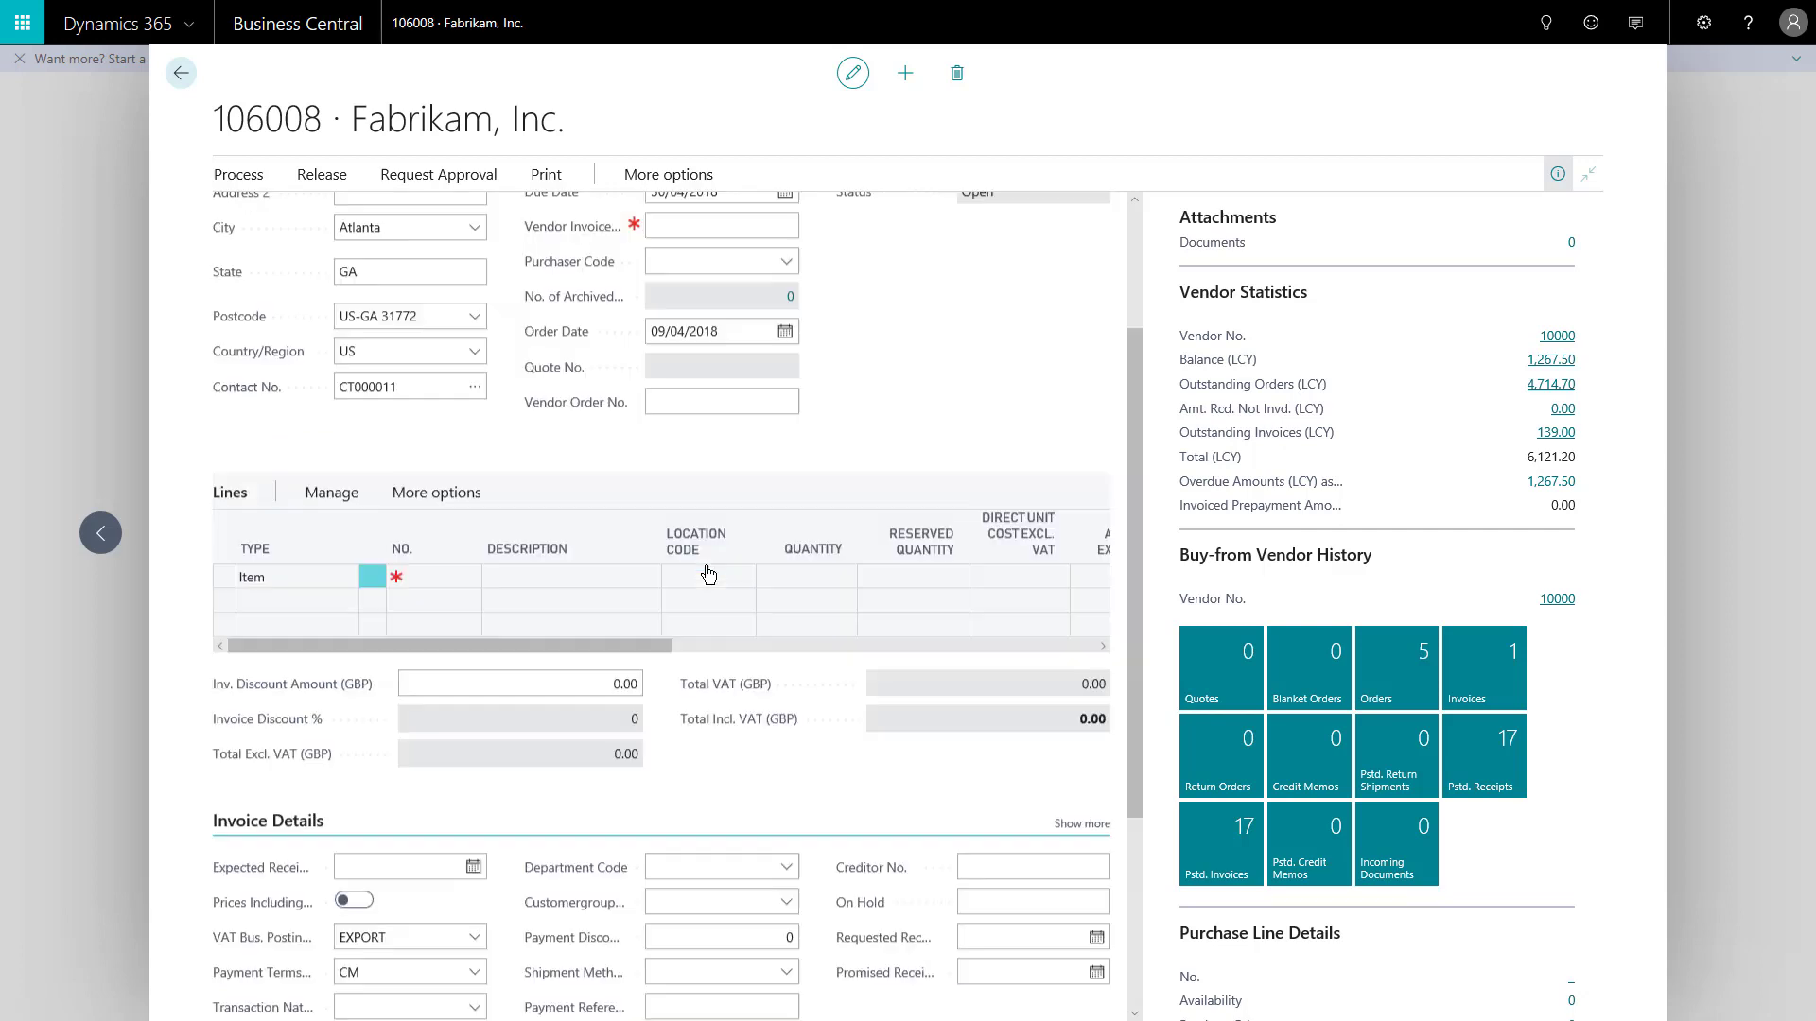
scroll(709, 574, "up", 3)
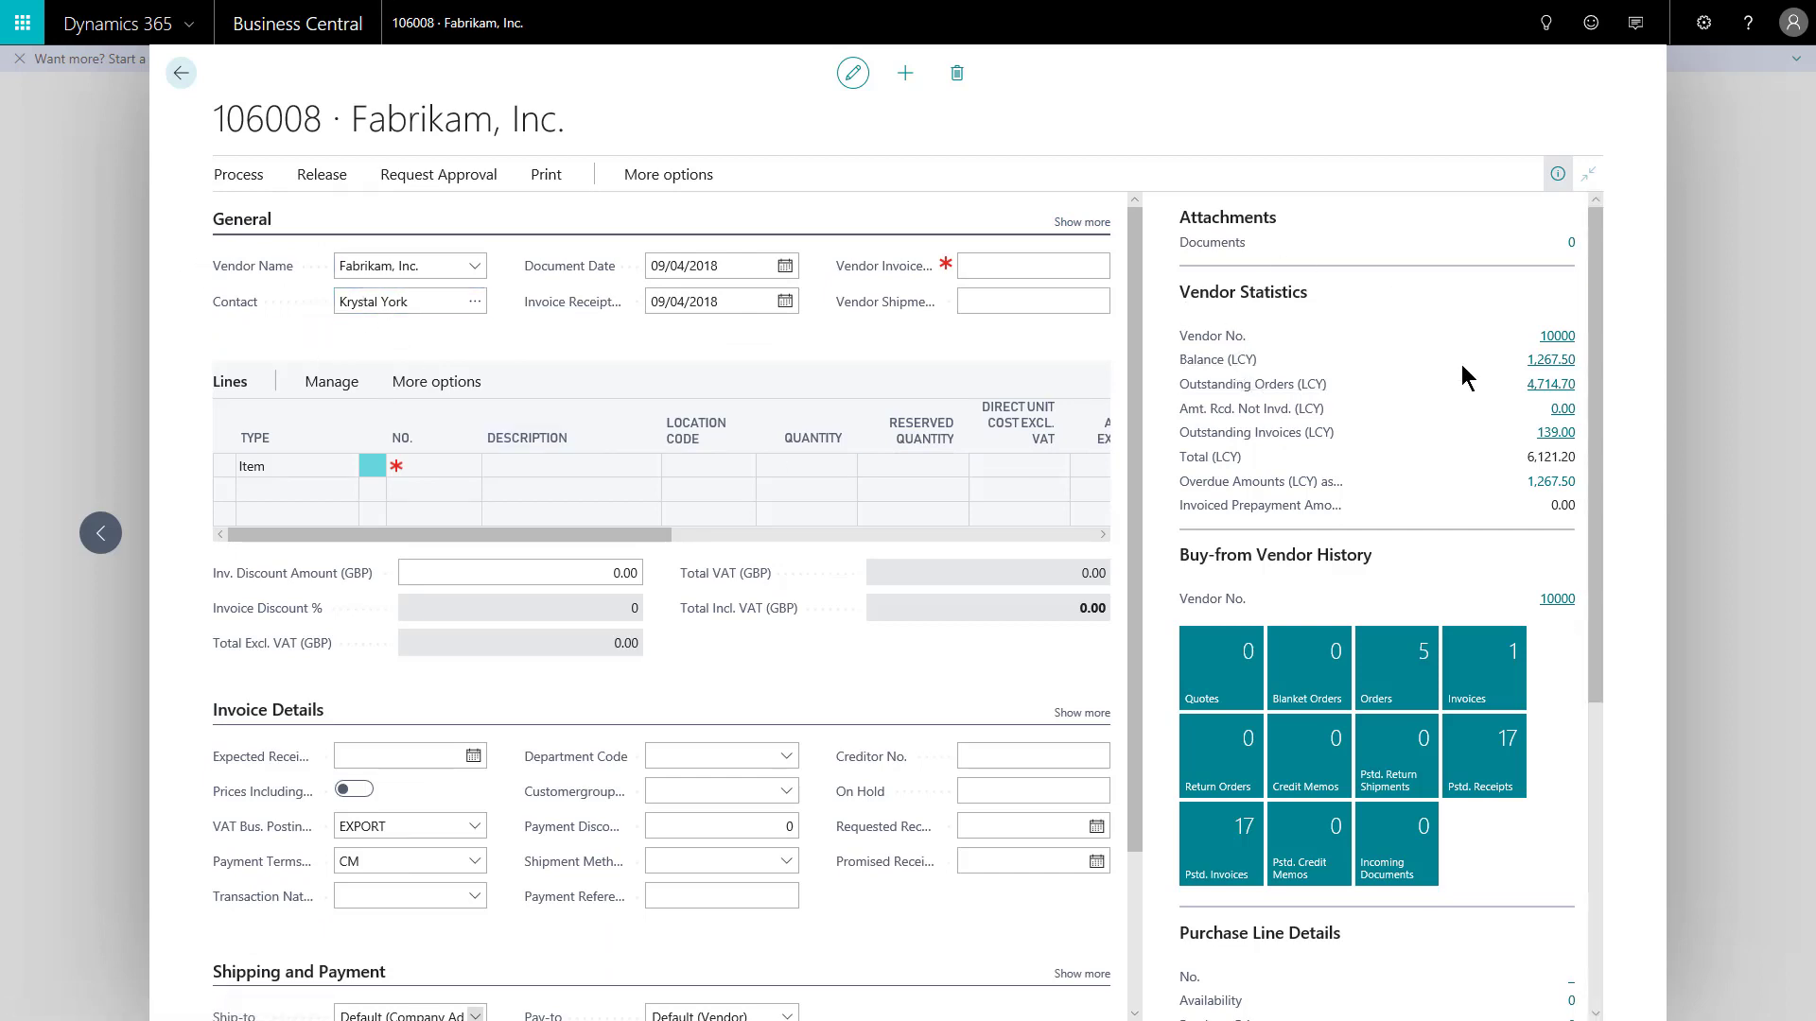
left_click(1558, 176)
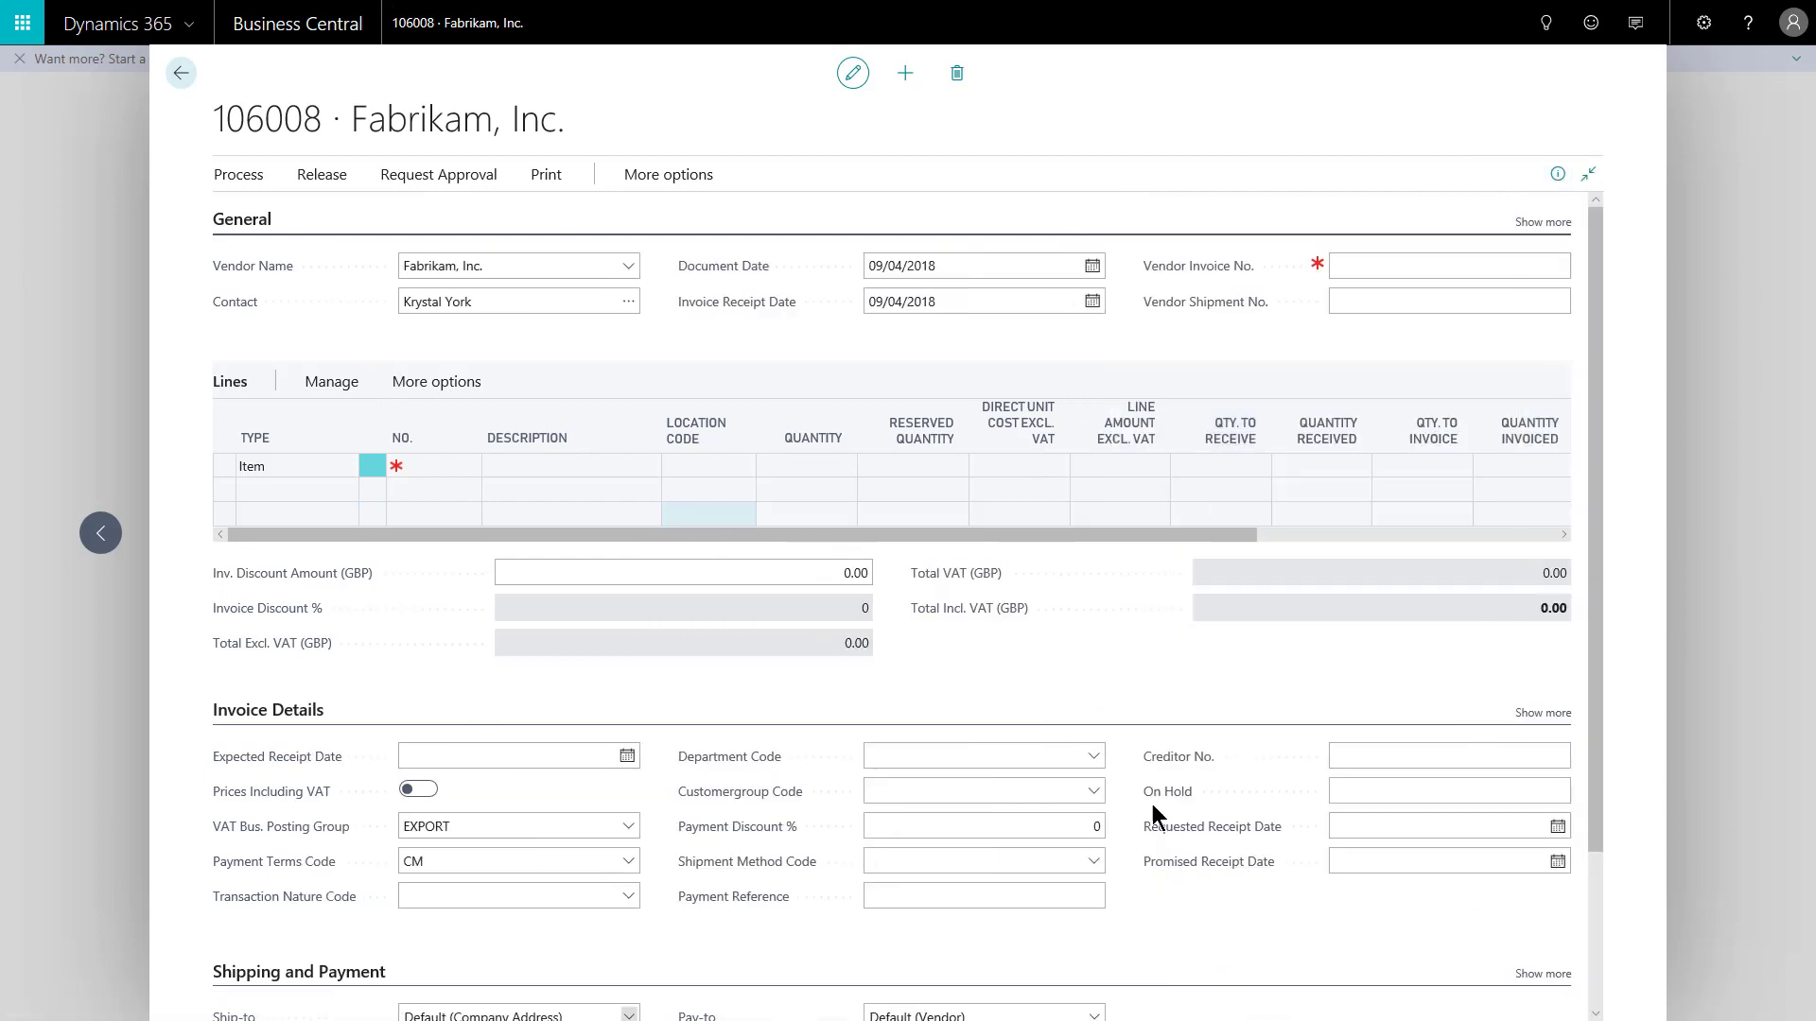
left_click(1558, 176)
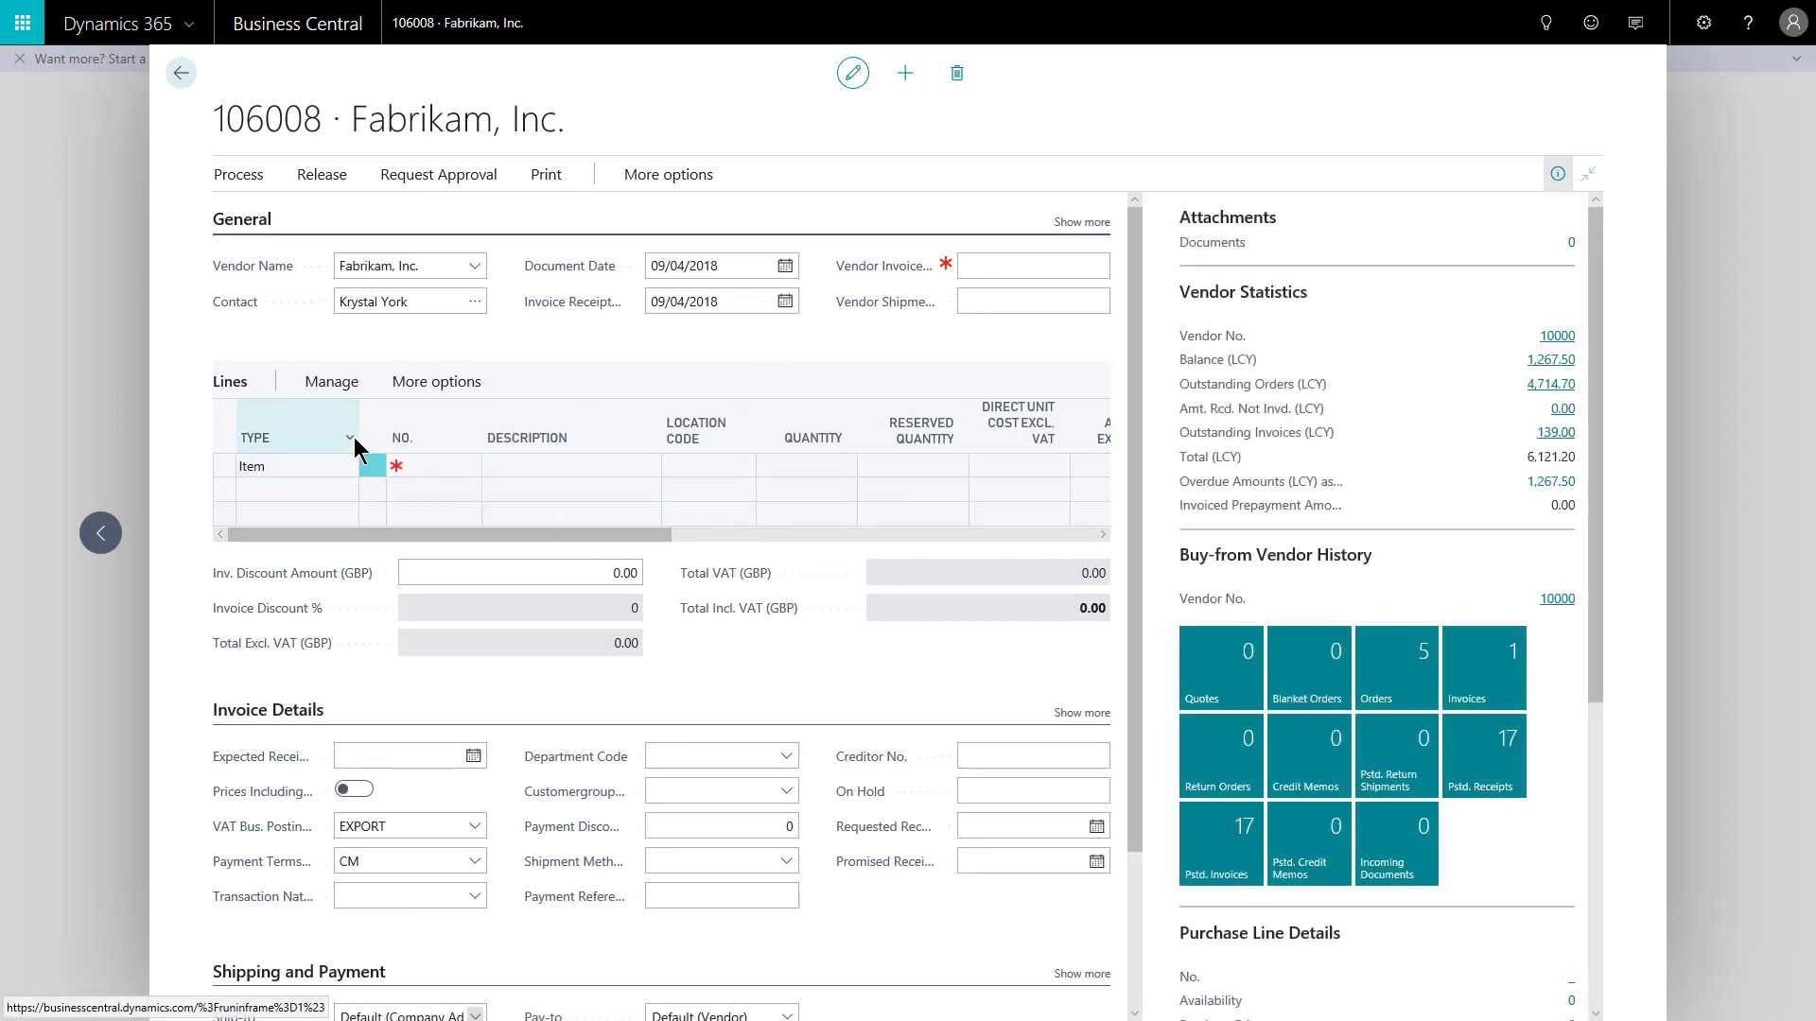
mouse_move(355, 452)
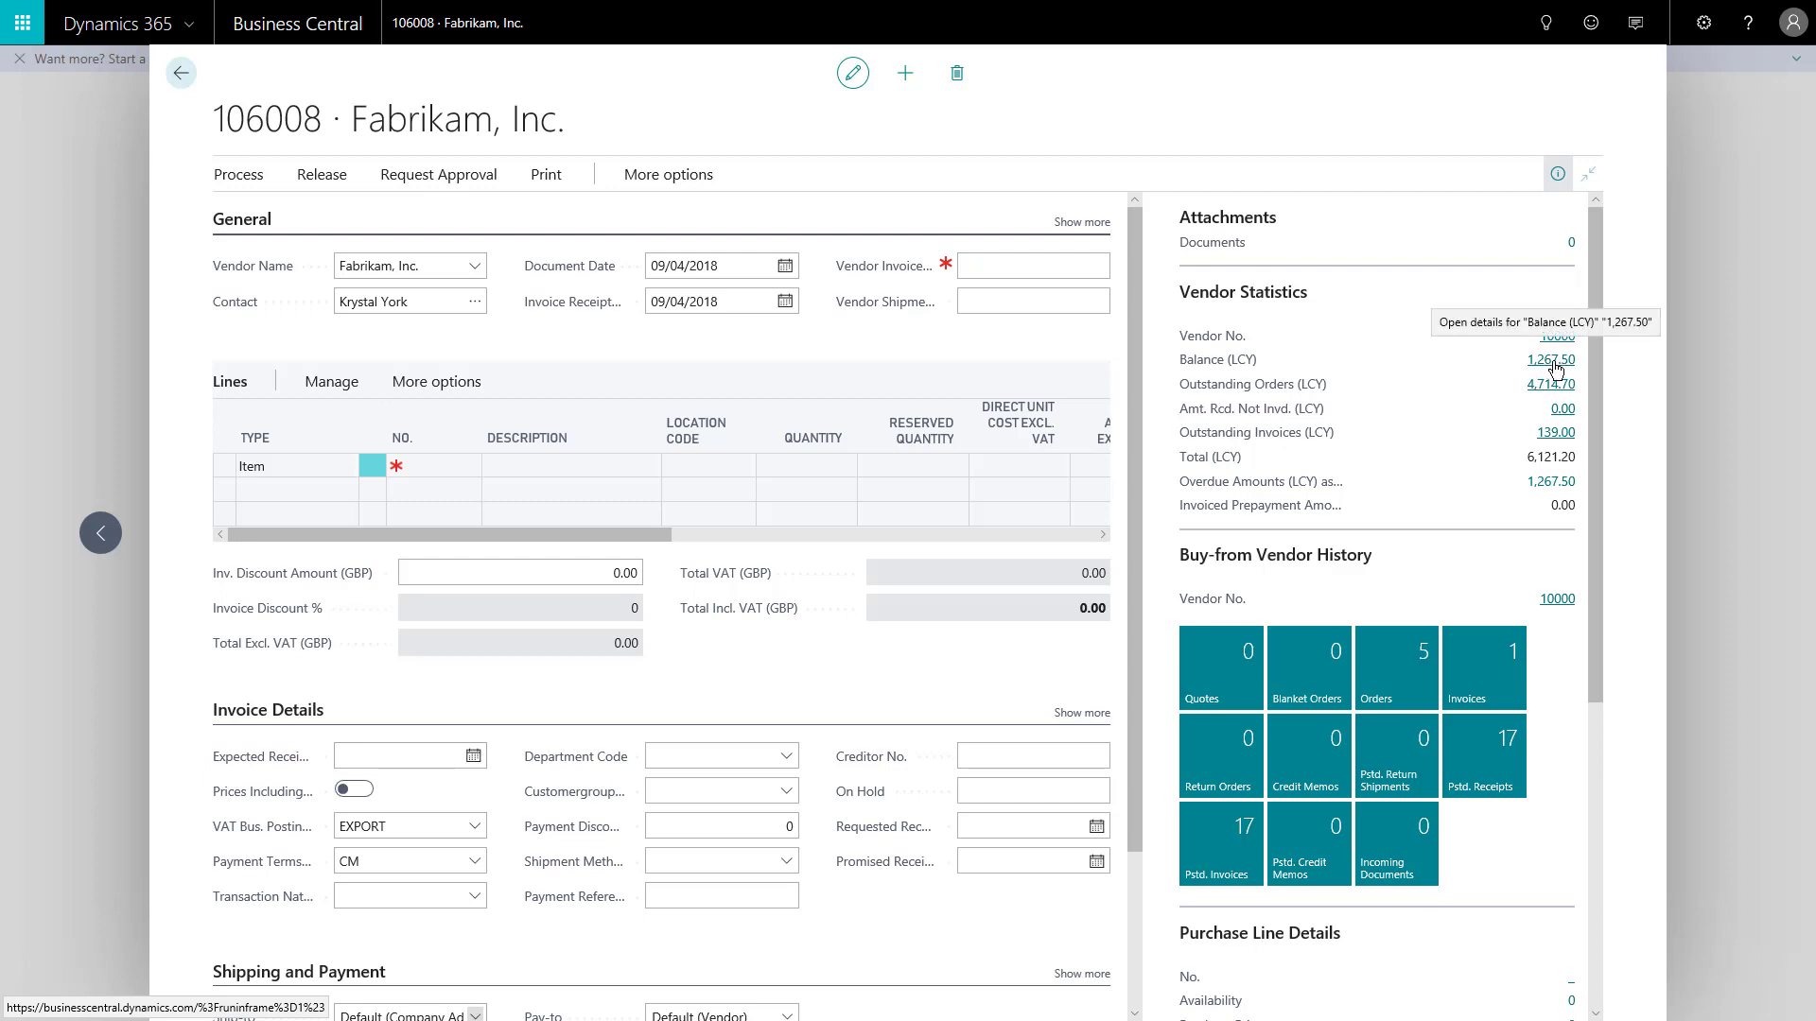
scroll(1398, 423, "down", 3)
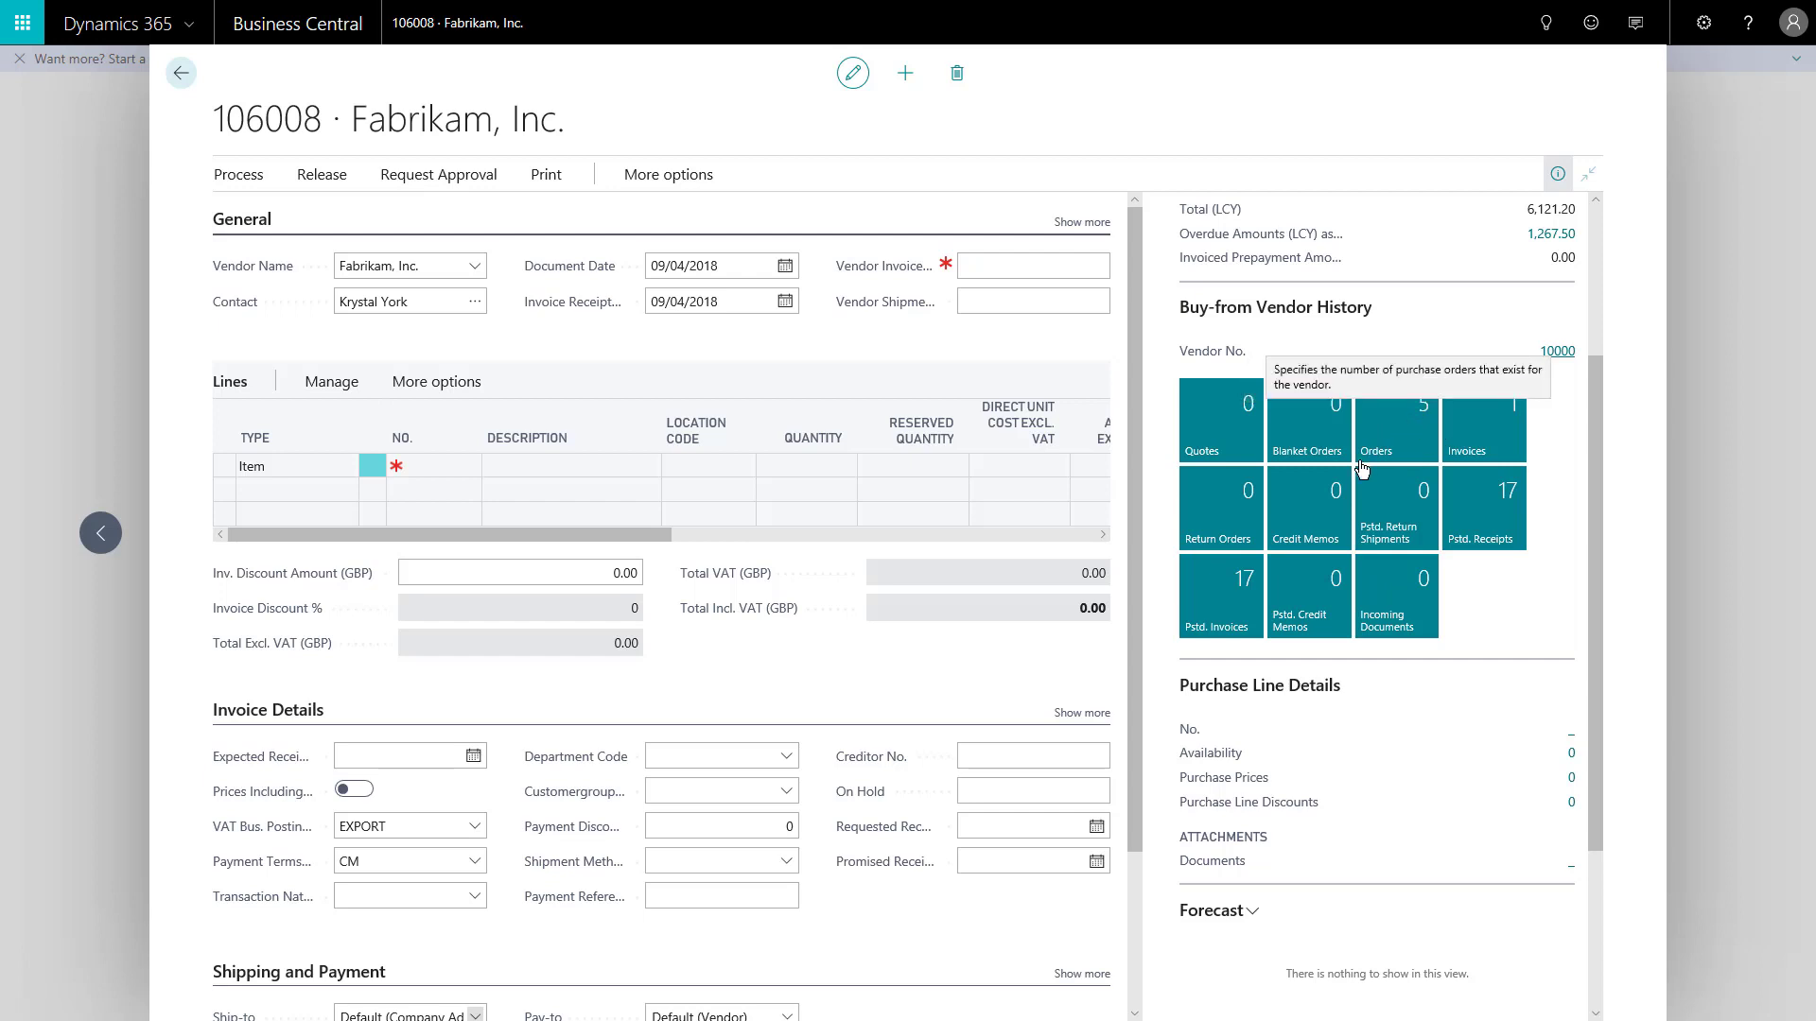
Enter a first Item line by searching '190' and picking 1900-S, PARIS Guest Chair, black, at 97.50.
scroll(1288, 446, "up", 3)
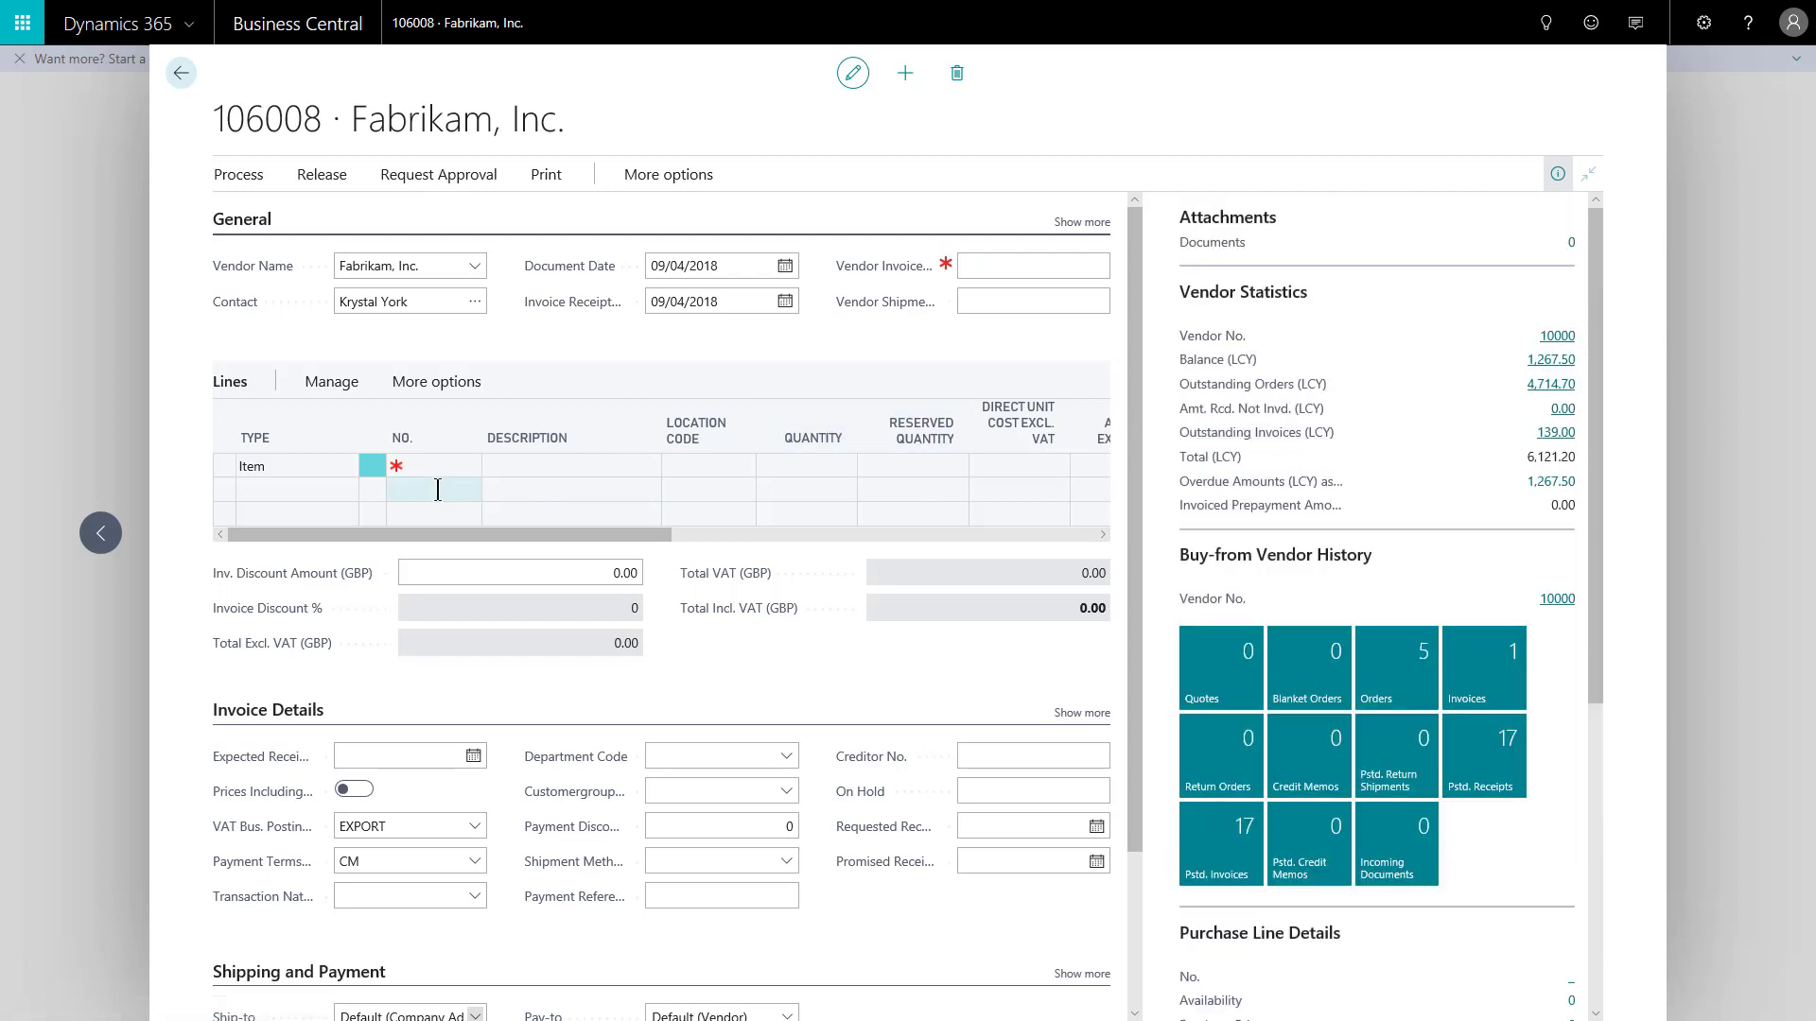
left_click(281, 467)
left_click(348, 468)
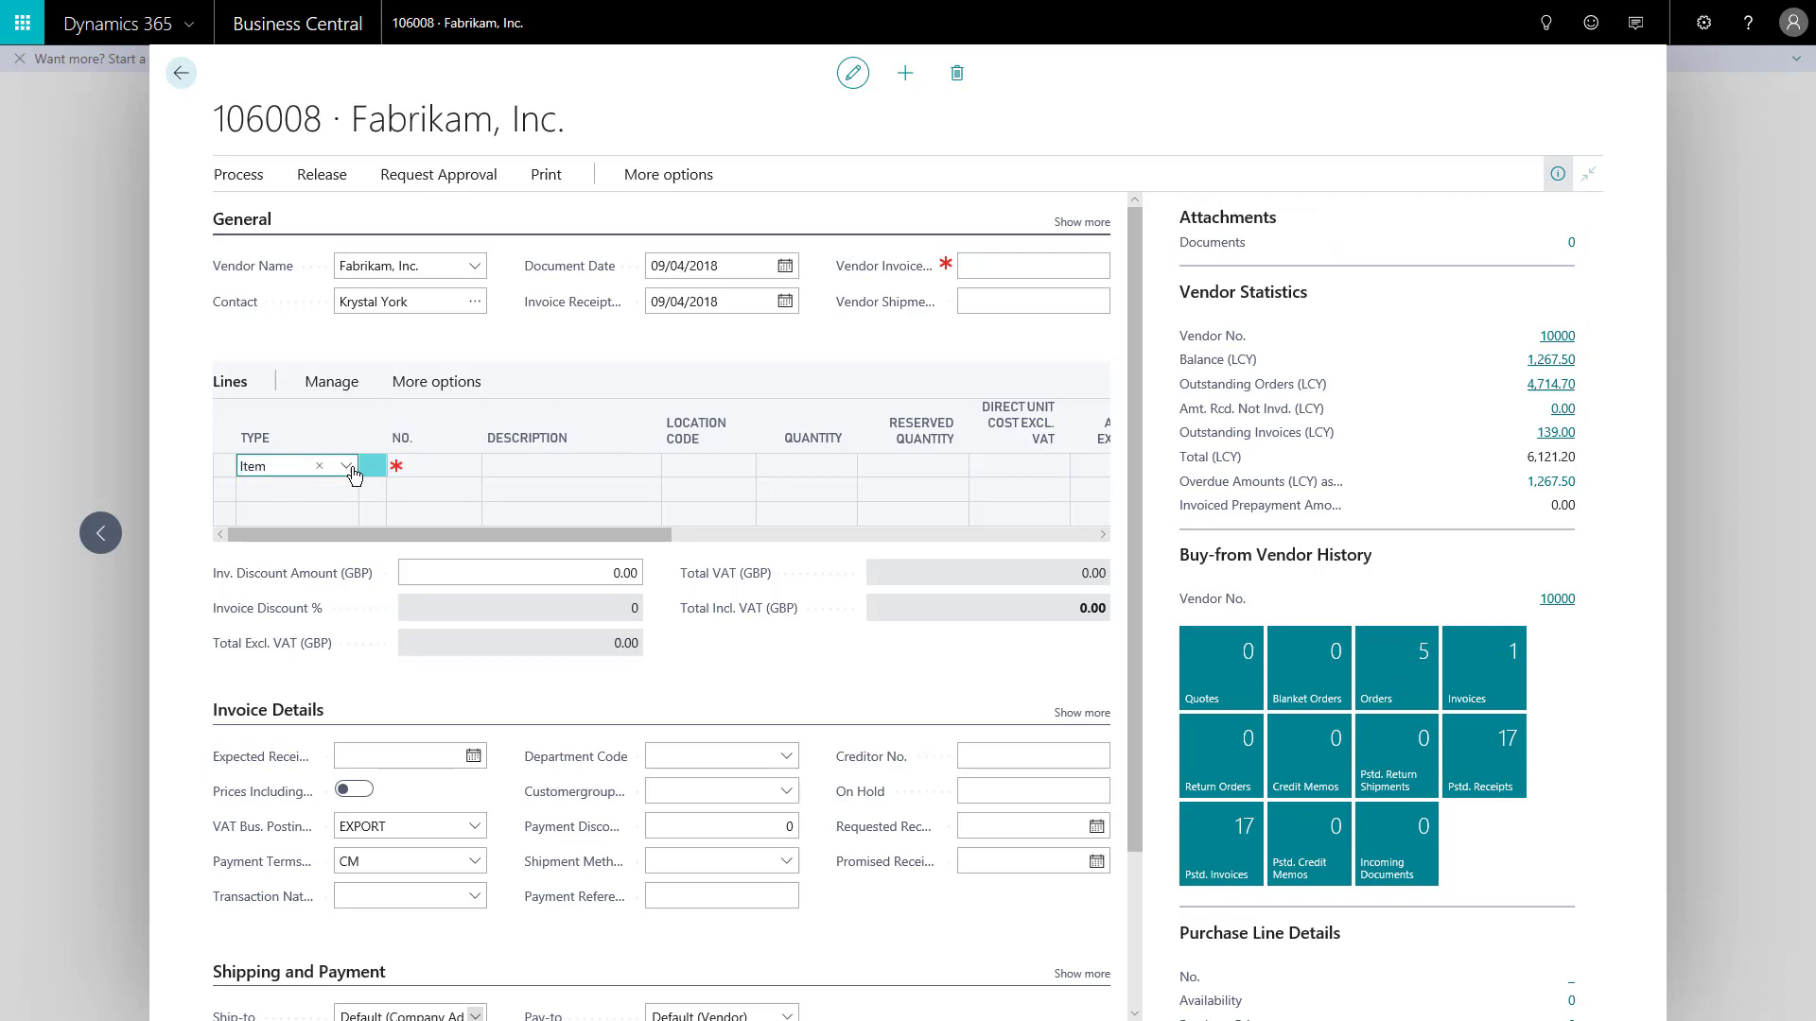
left_click(347, 474)
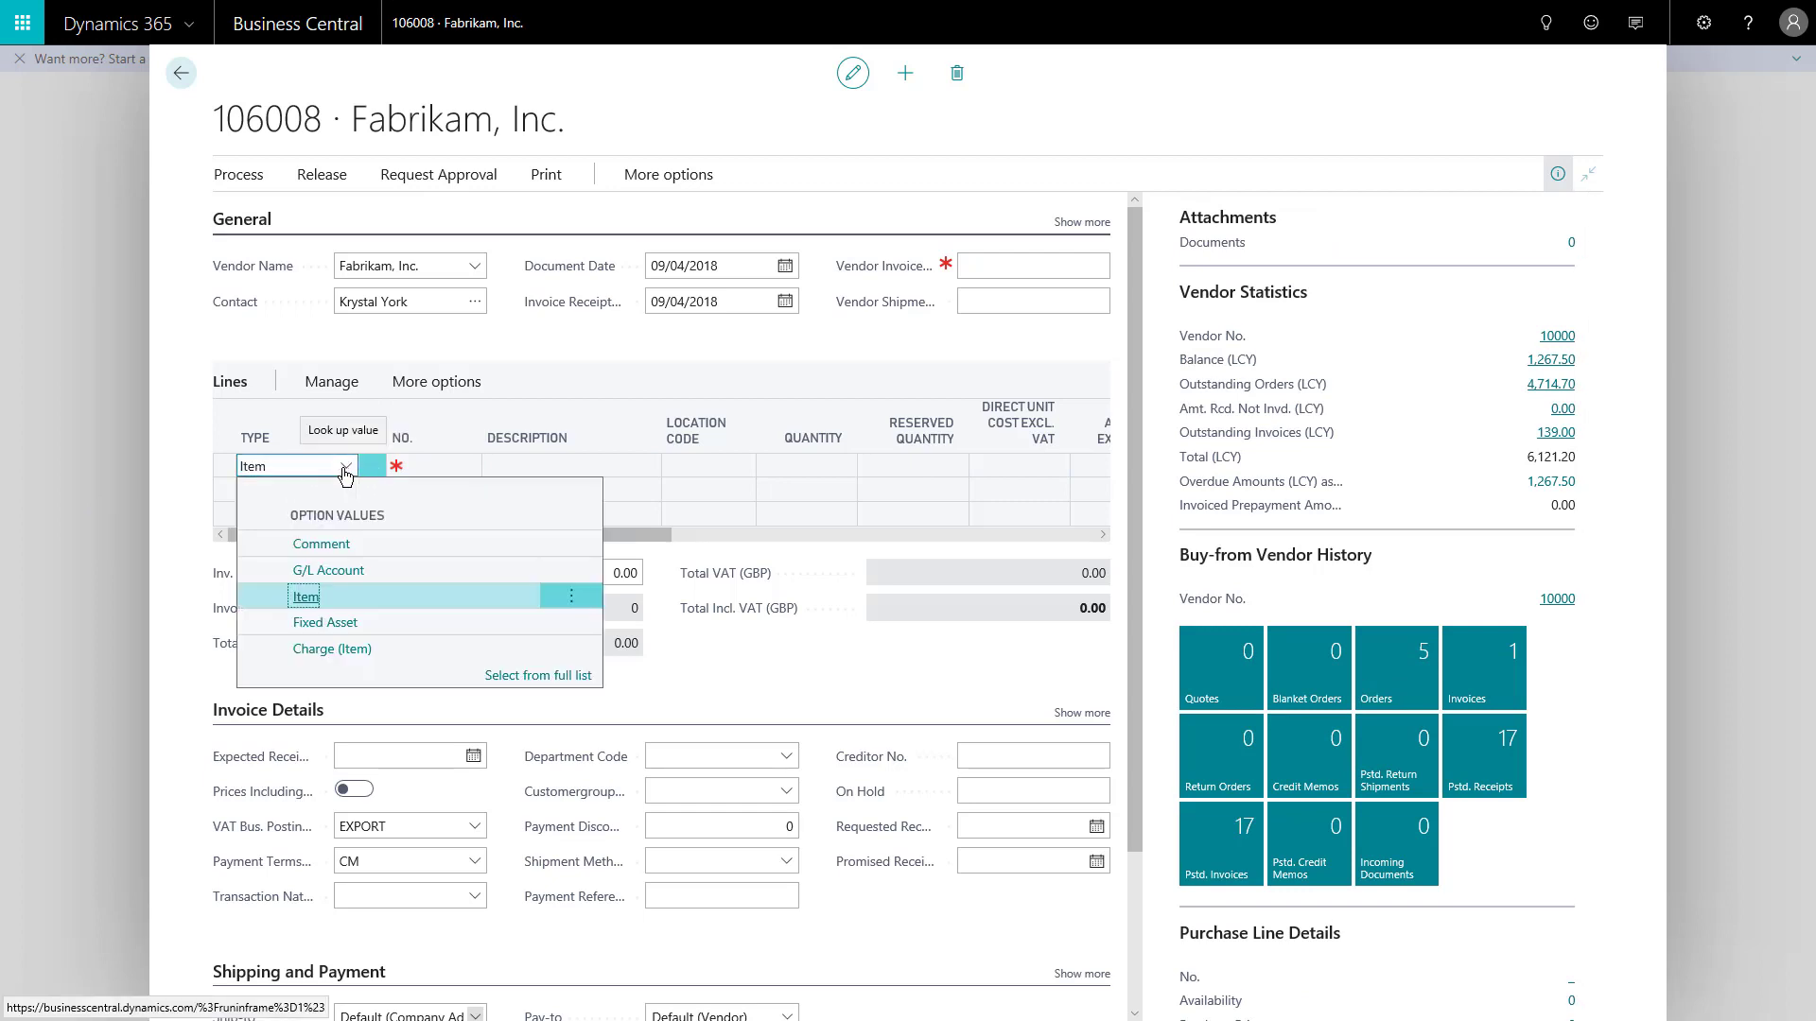
left_click(331, 598)
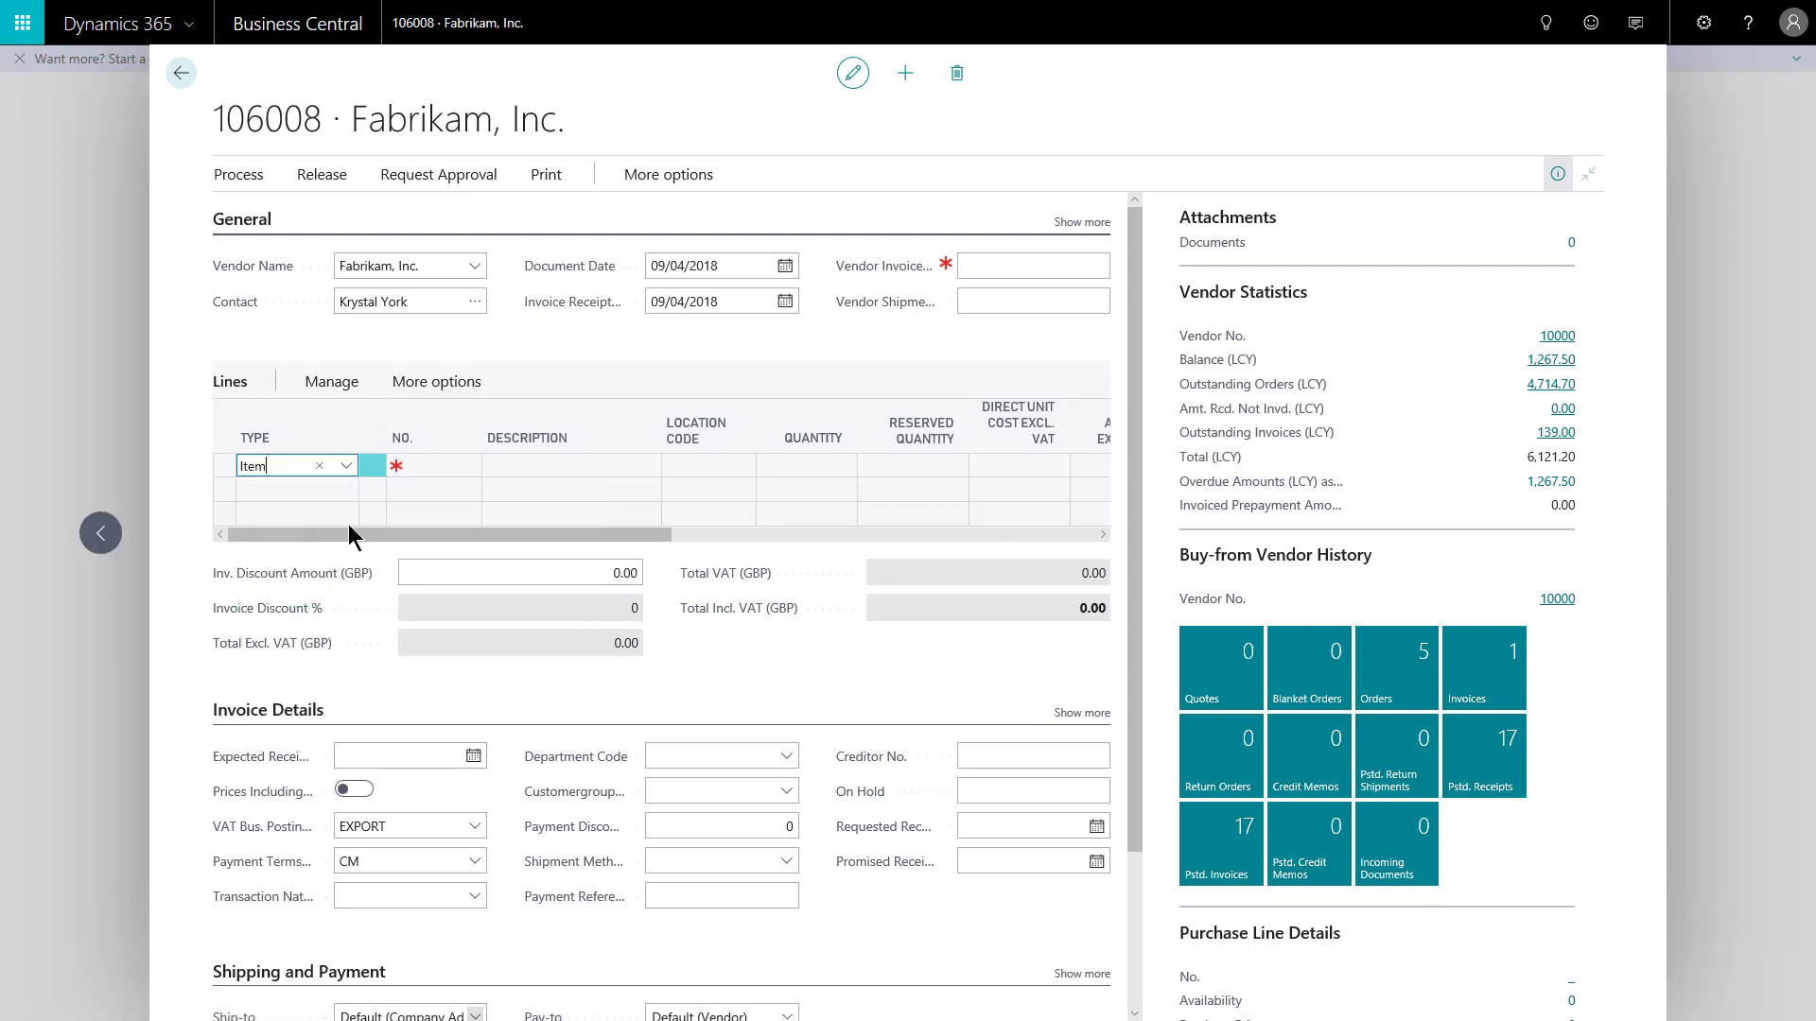
left_click(429, 467)
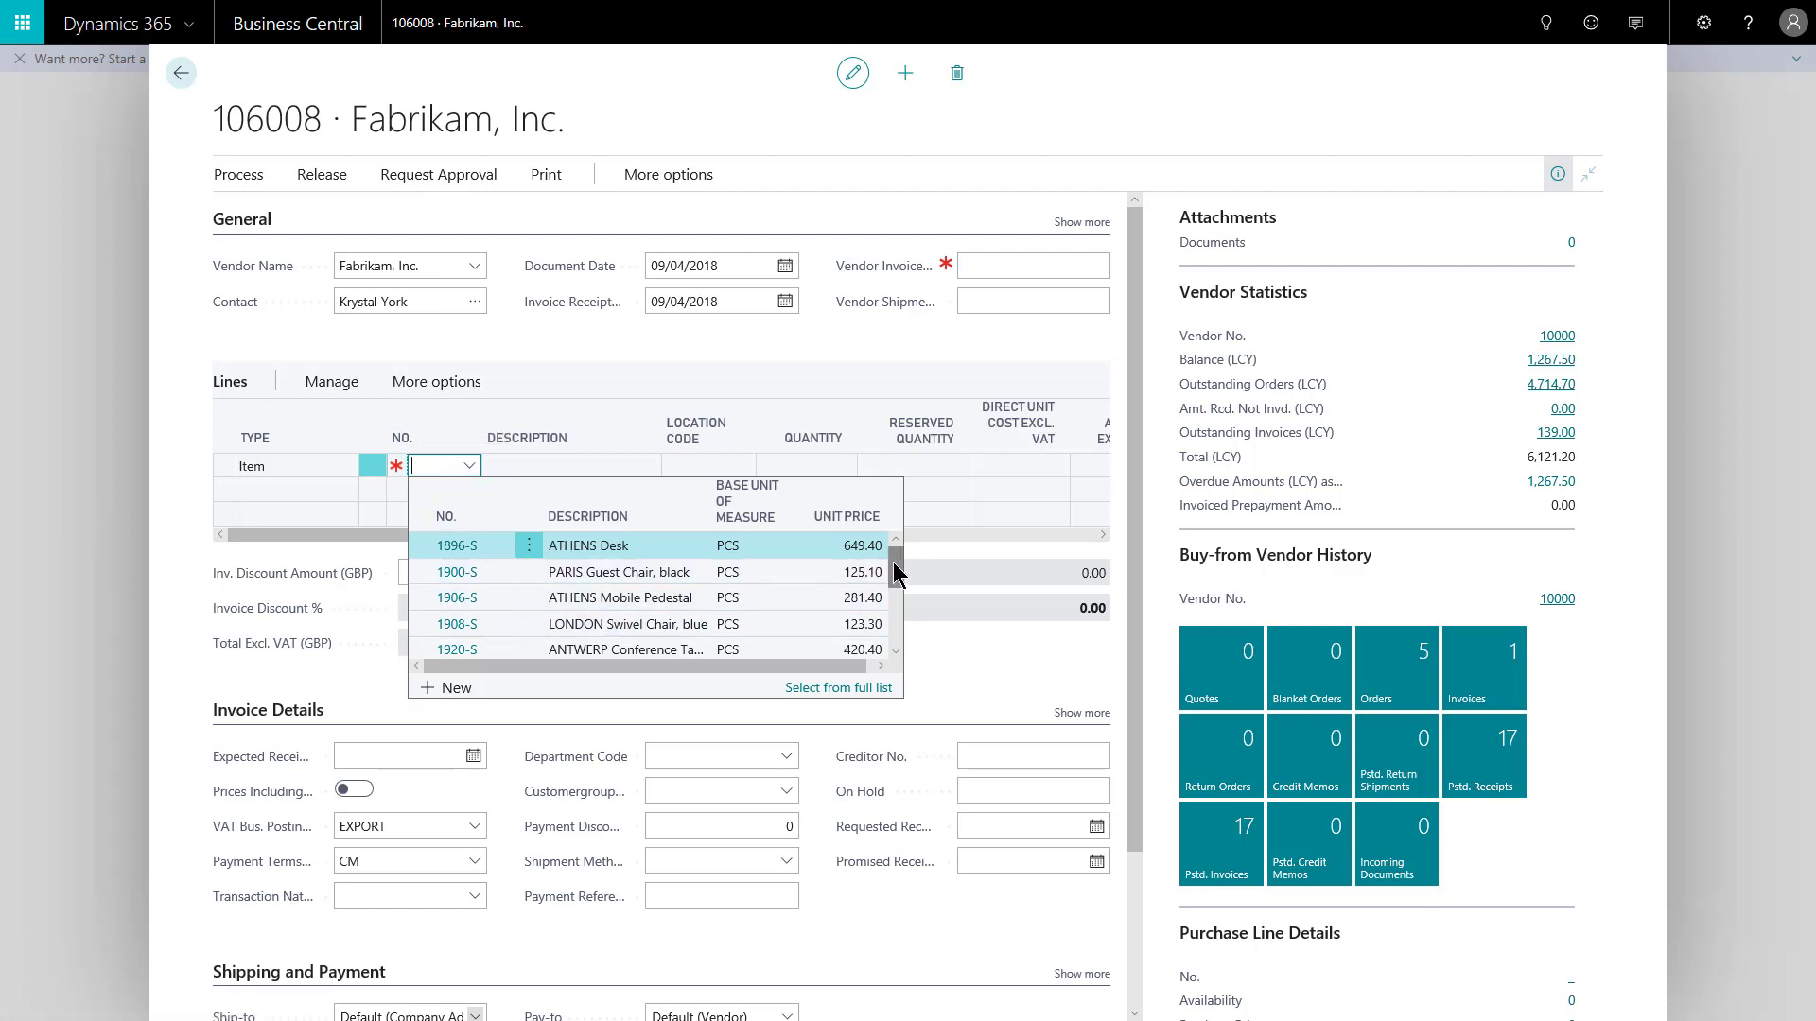
mouse_move(893, 562)
left_mouse_down()
mouse_move(884, 616)
mouse_move(882, 552)
left_mouse_up()
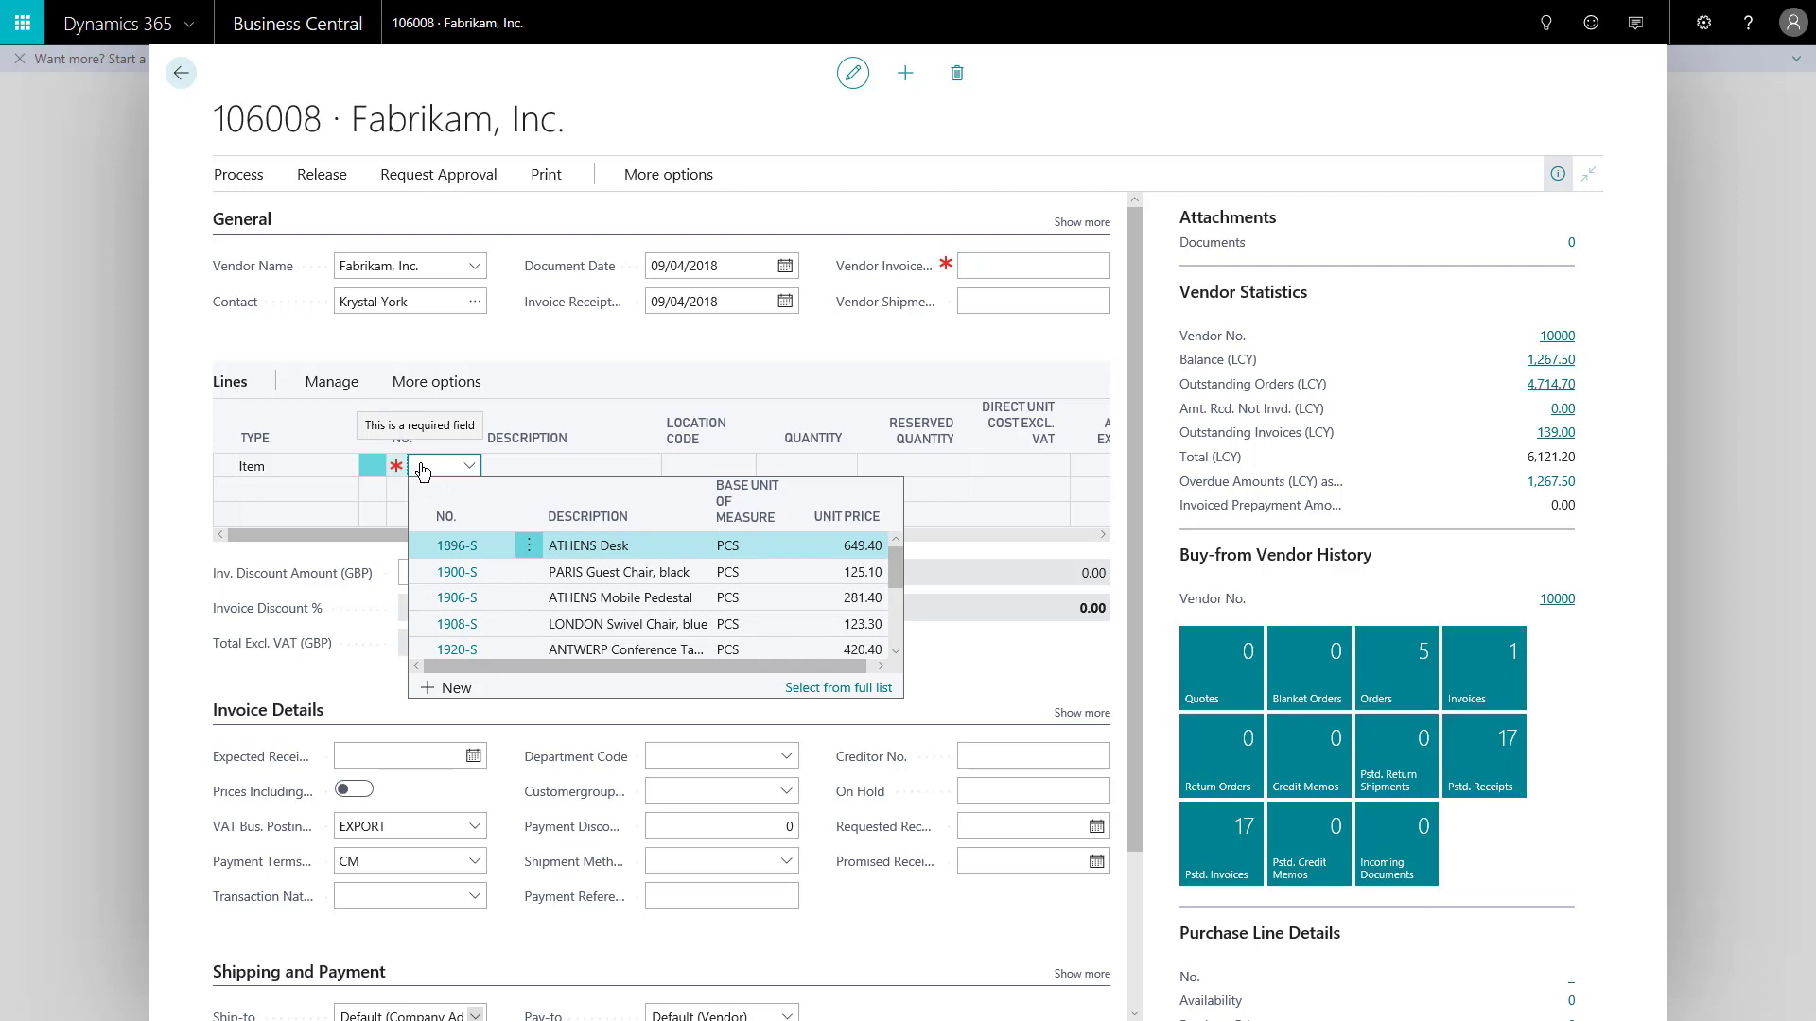
type("19")
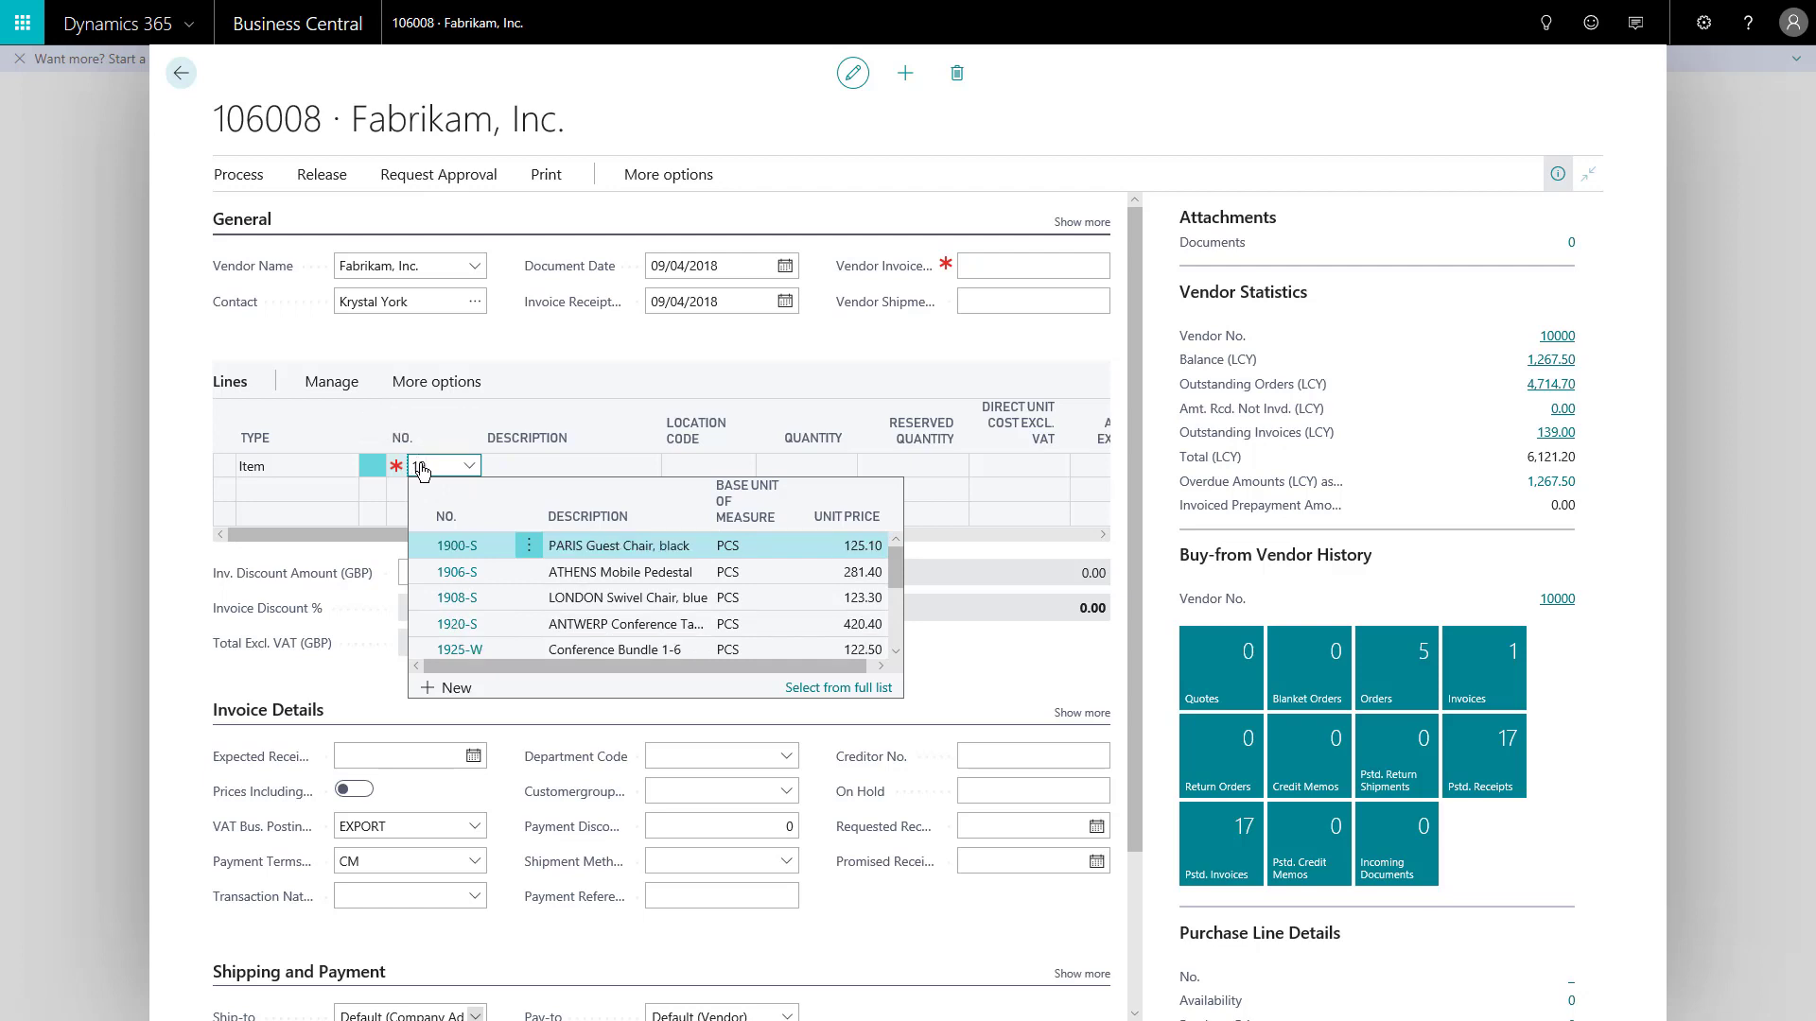
type("0")
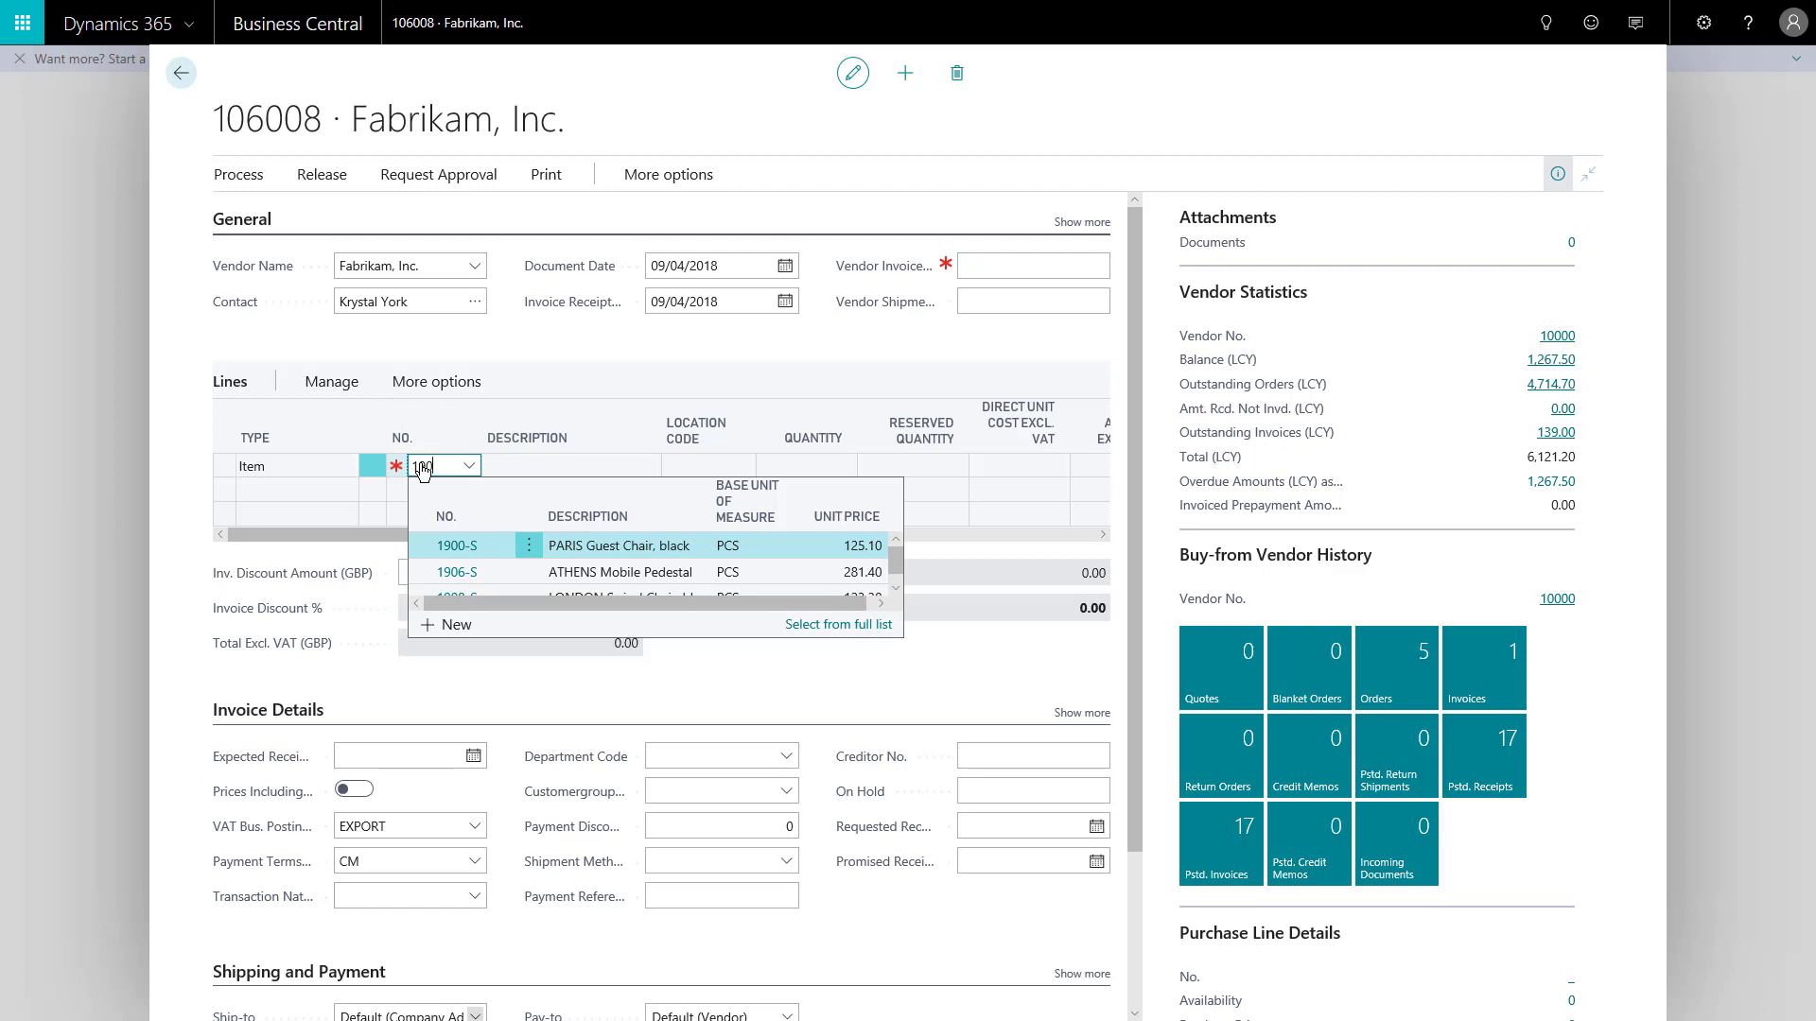
left_click(428, 547)
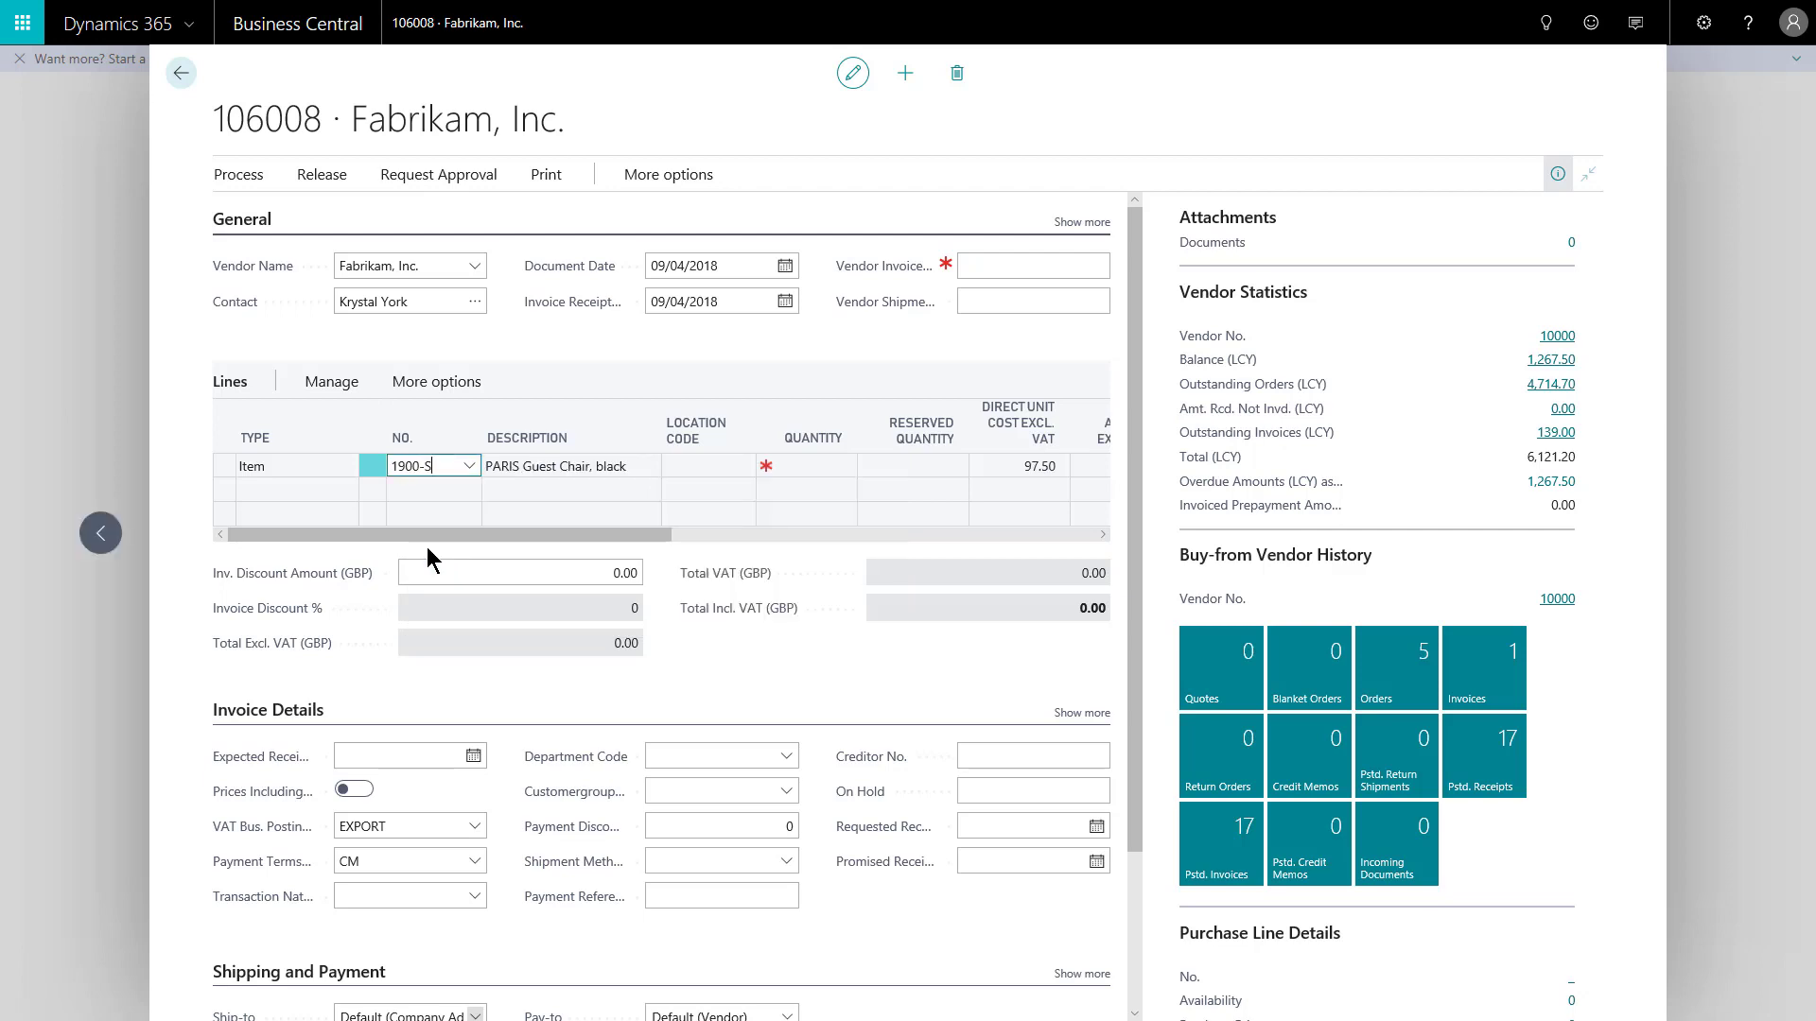
Leave the chair line's location blank and enter quantity 1, making the order total 97.50.
left_click(698, 471)
left_click(745, 466)
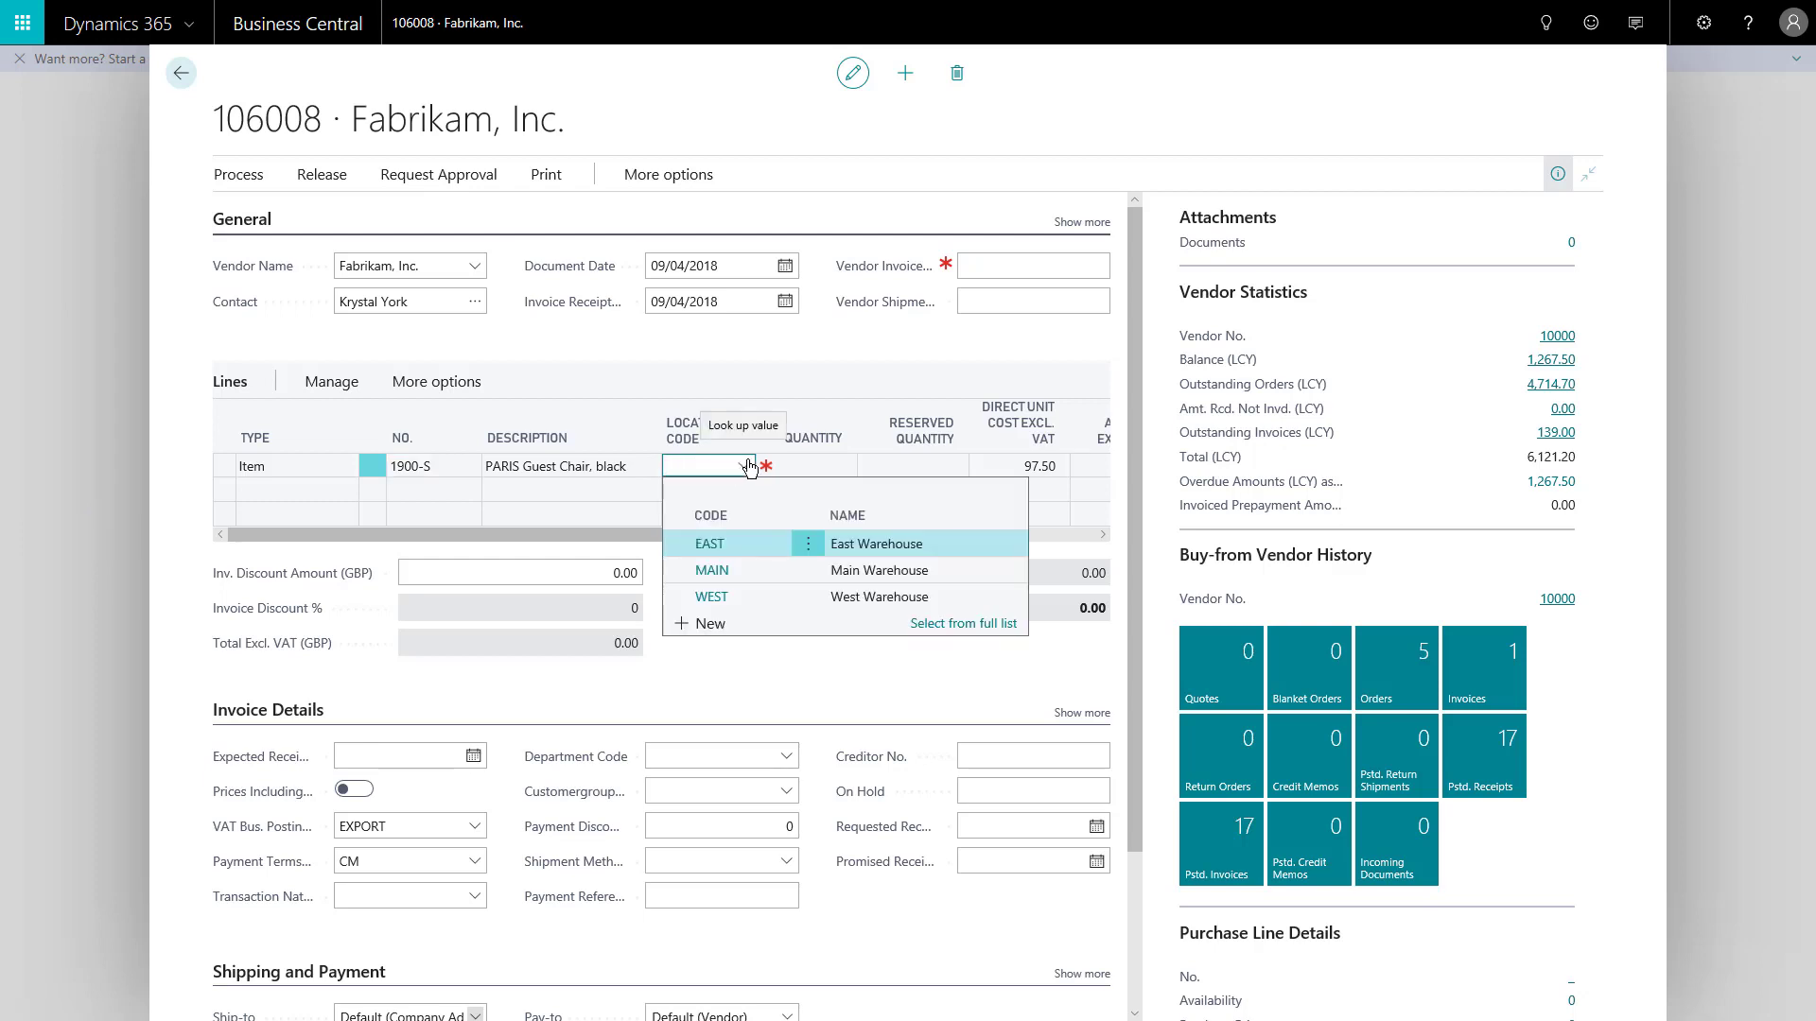
left_click(809, 465)
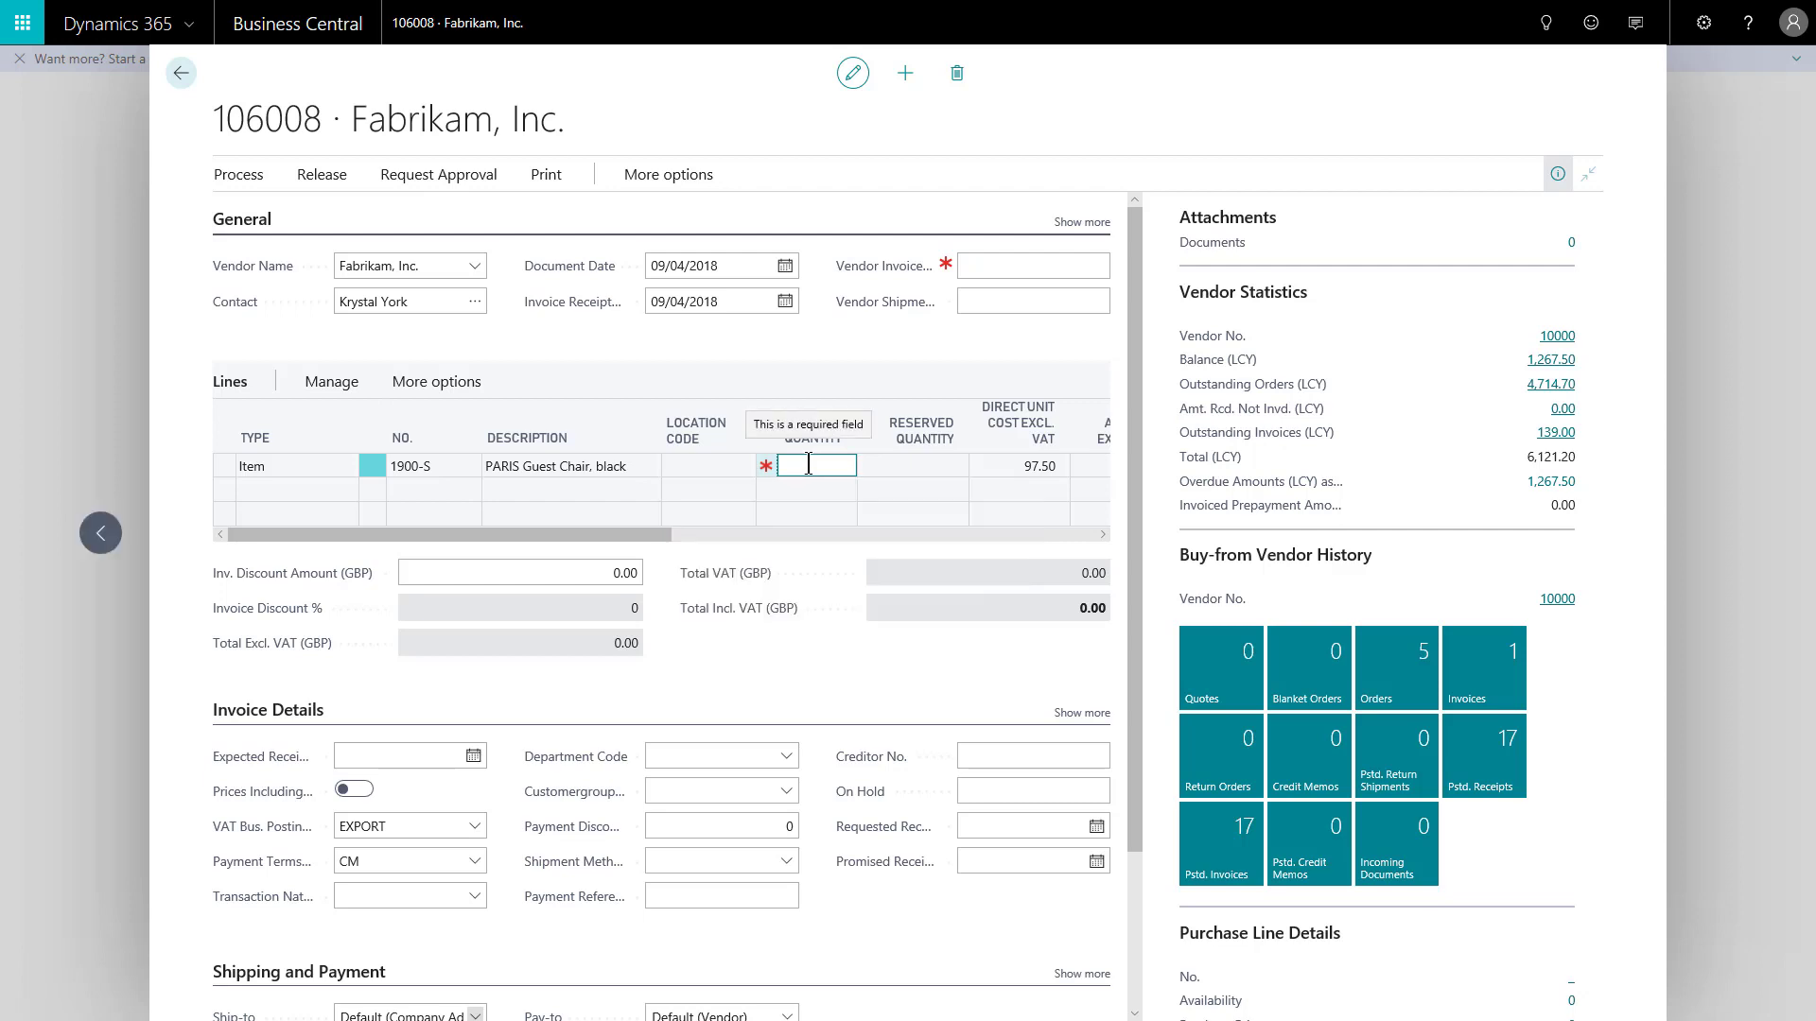
left_click(731, 465)
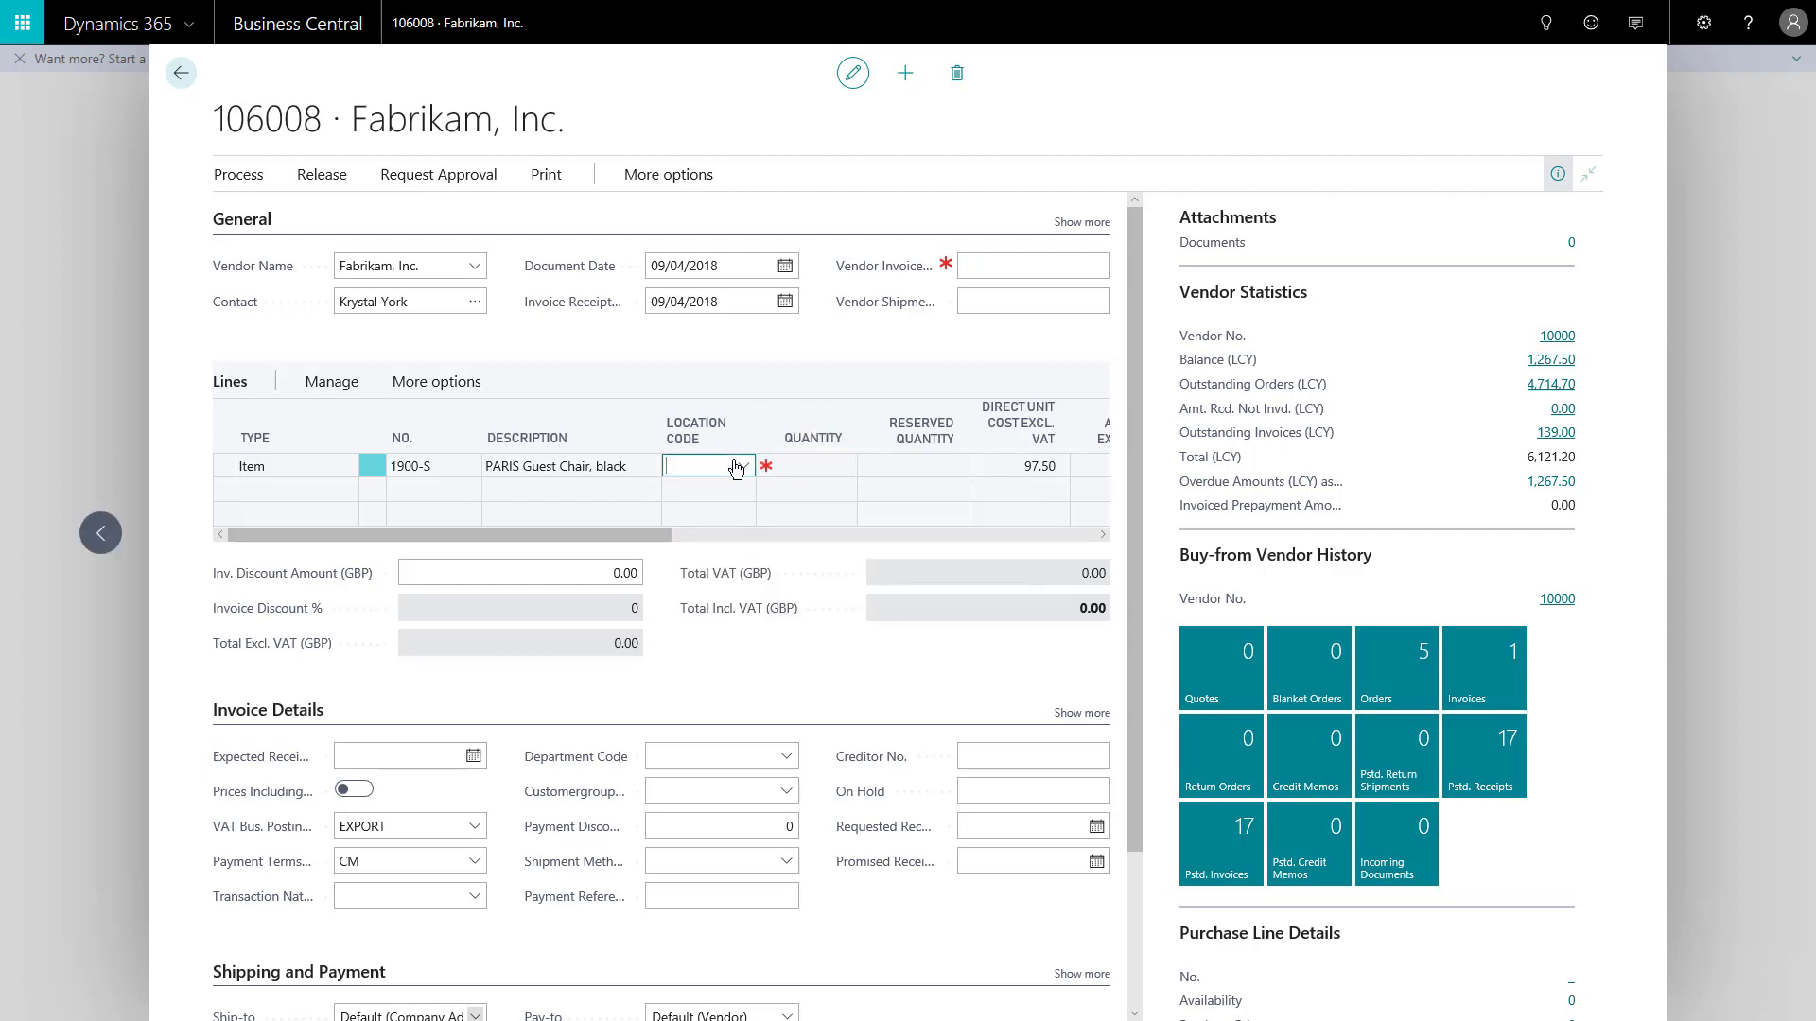
left_click(706, 468)
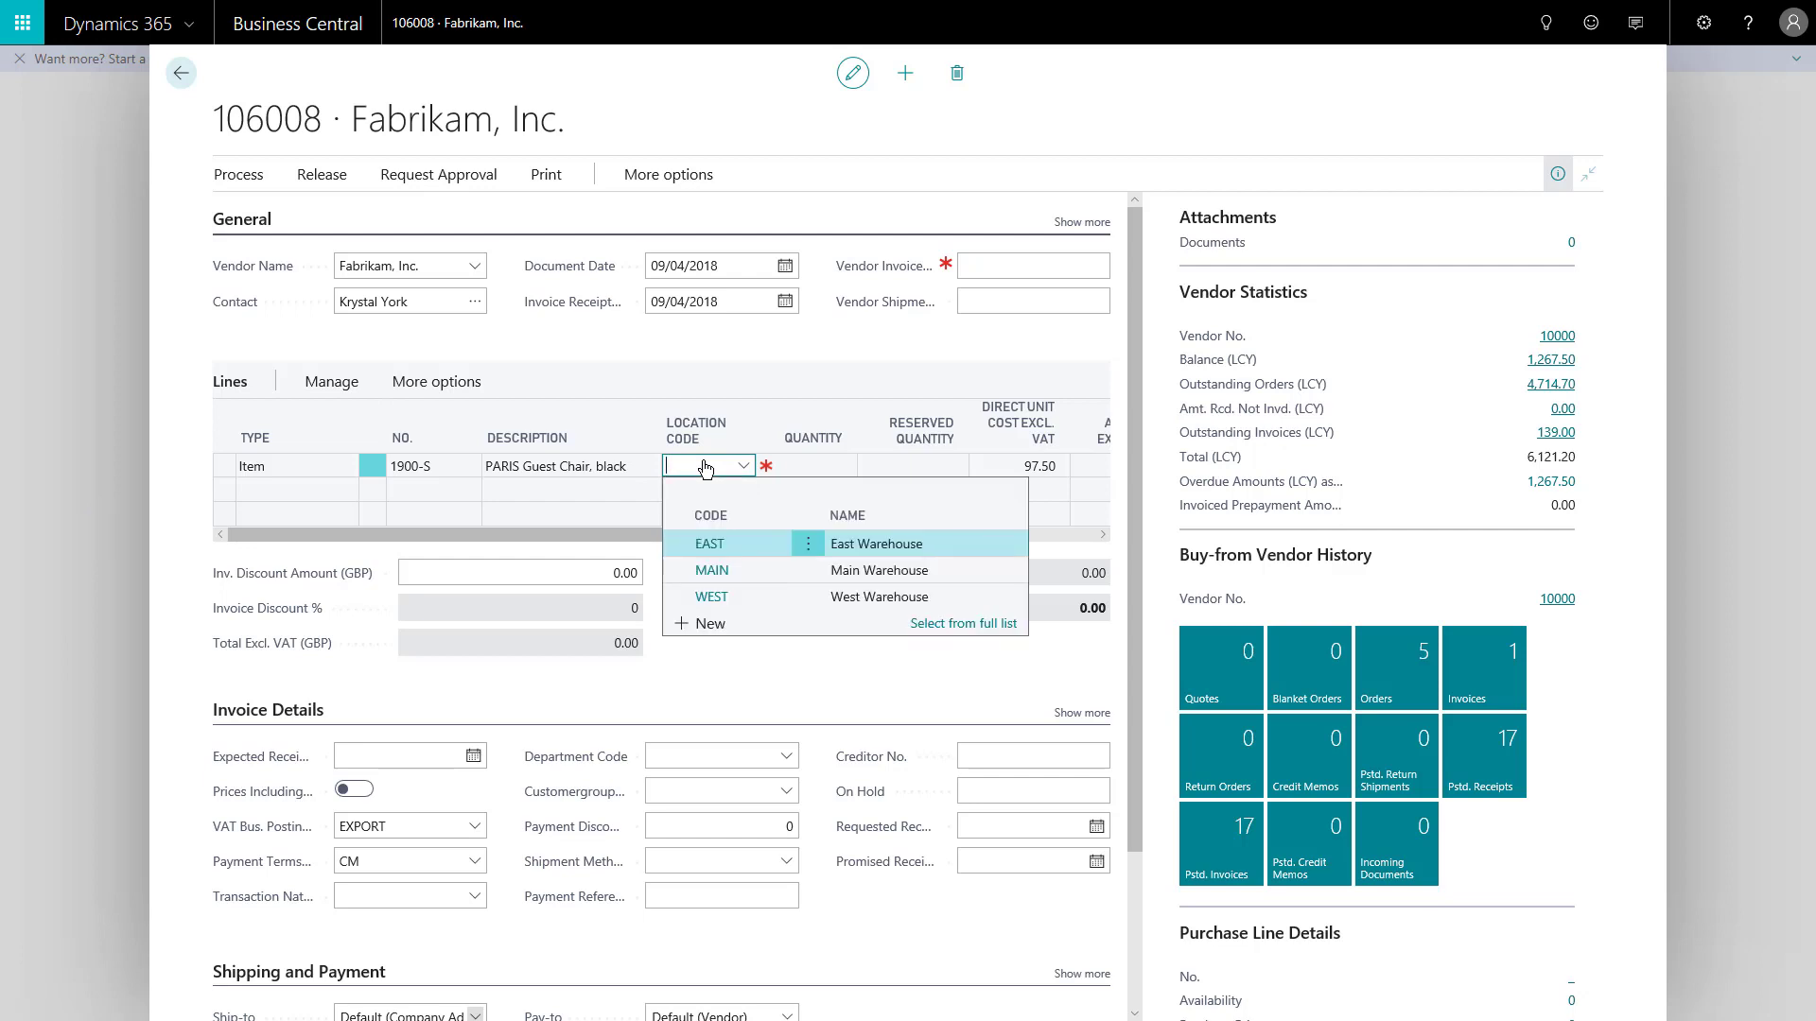
left_click(795, 466)
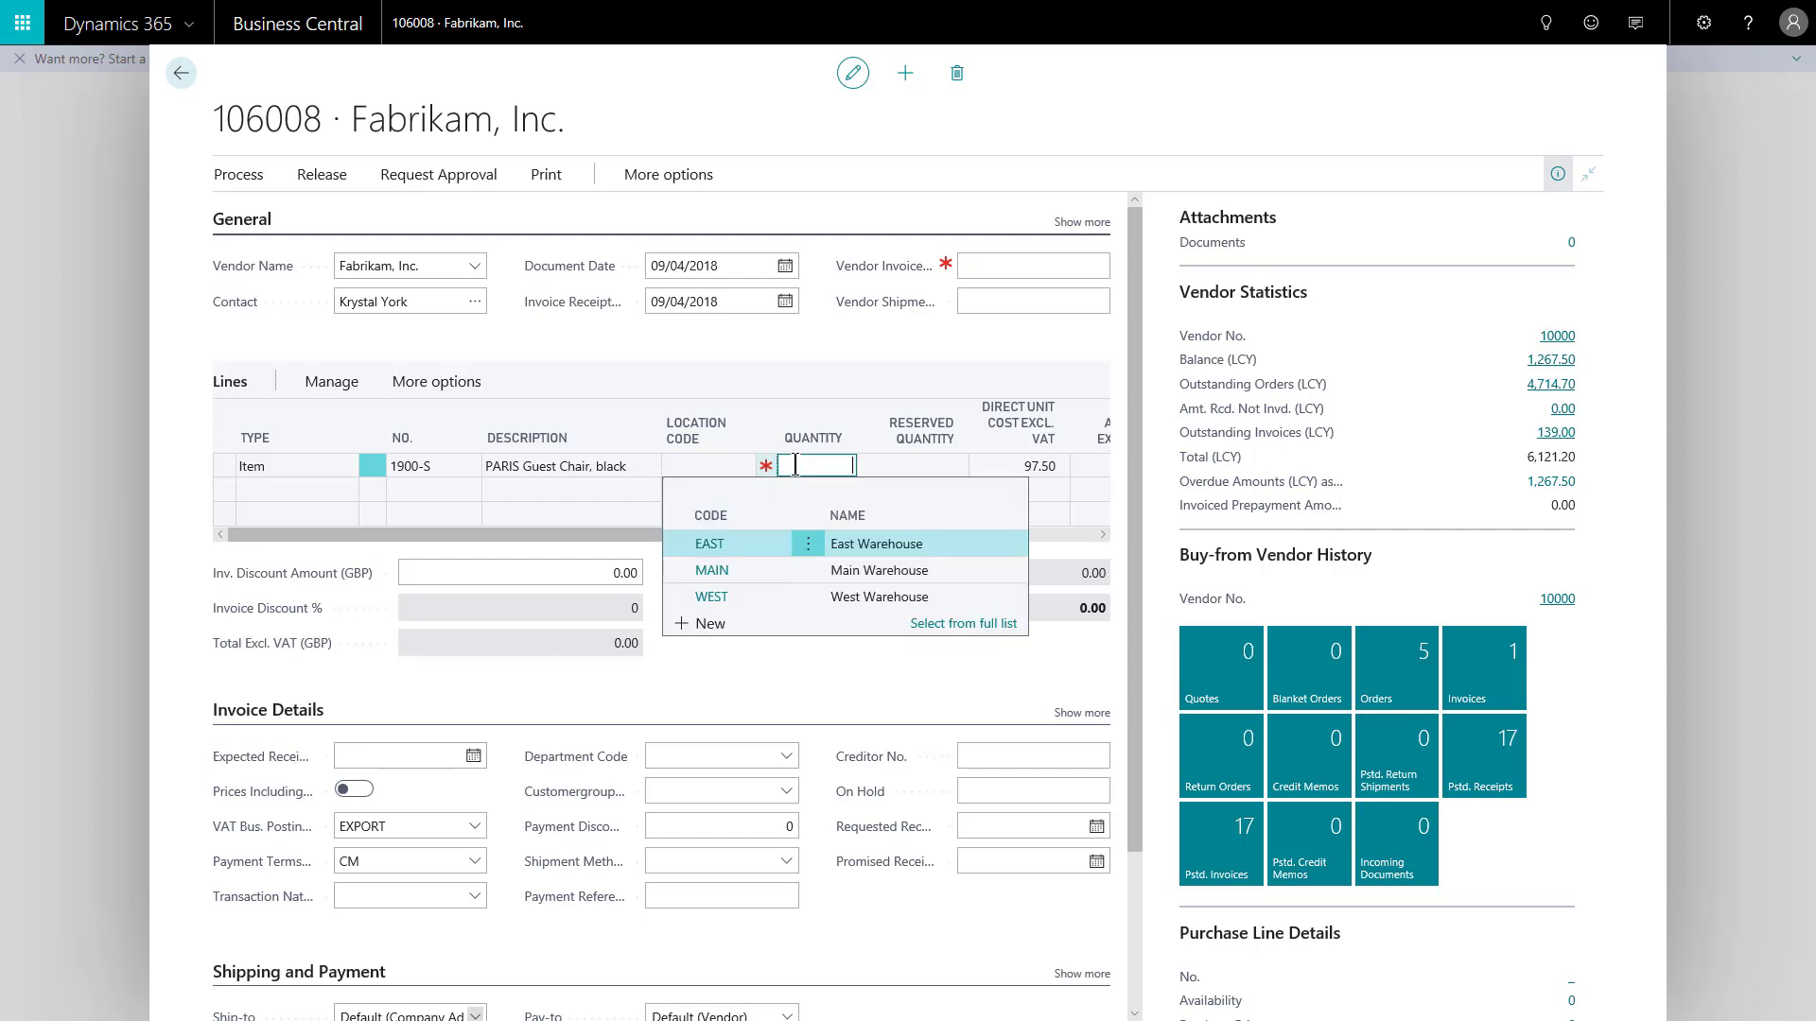
left_click(810, 465)
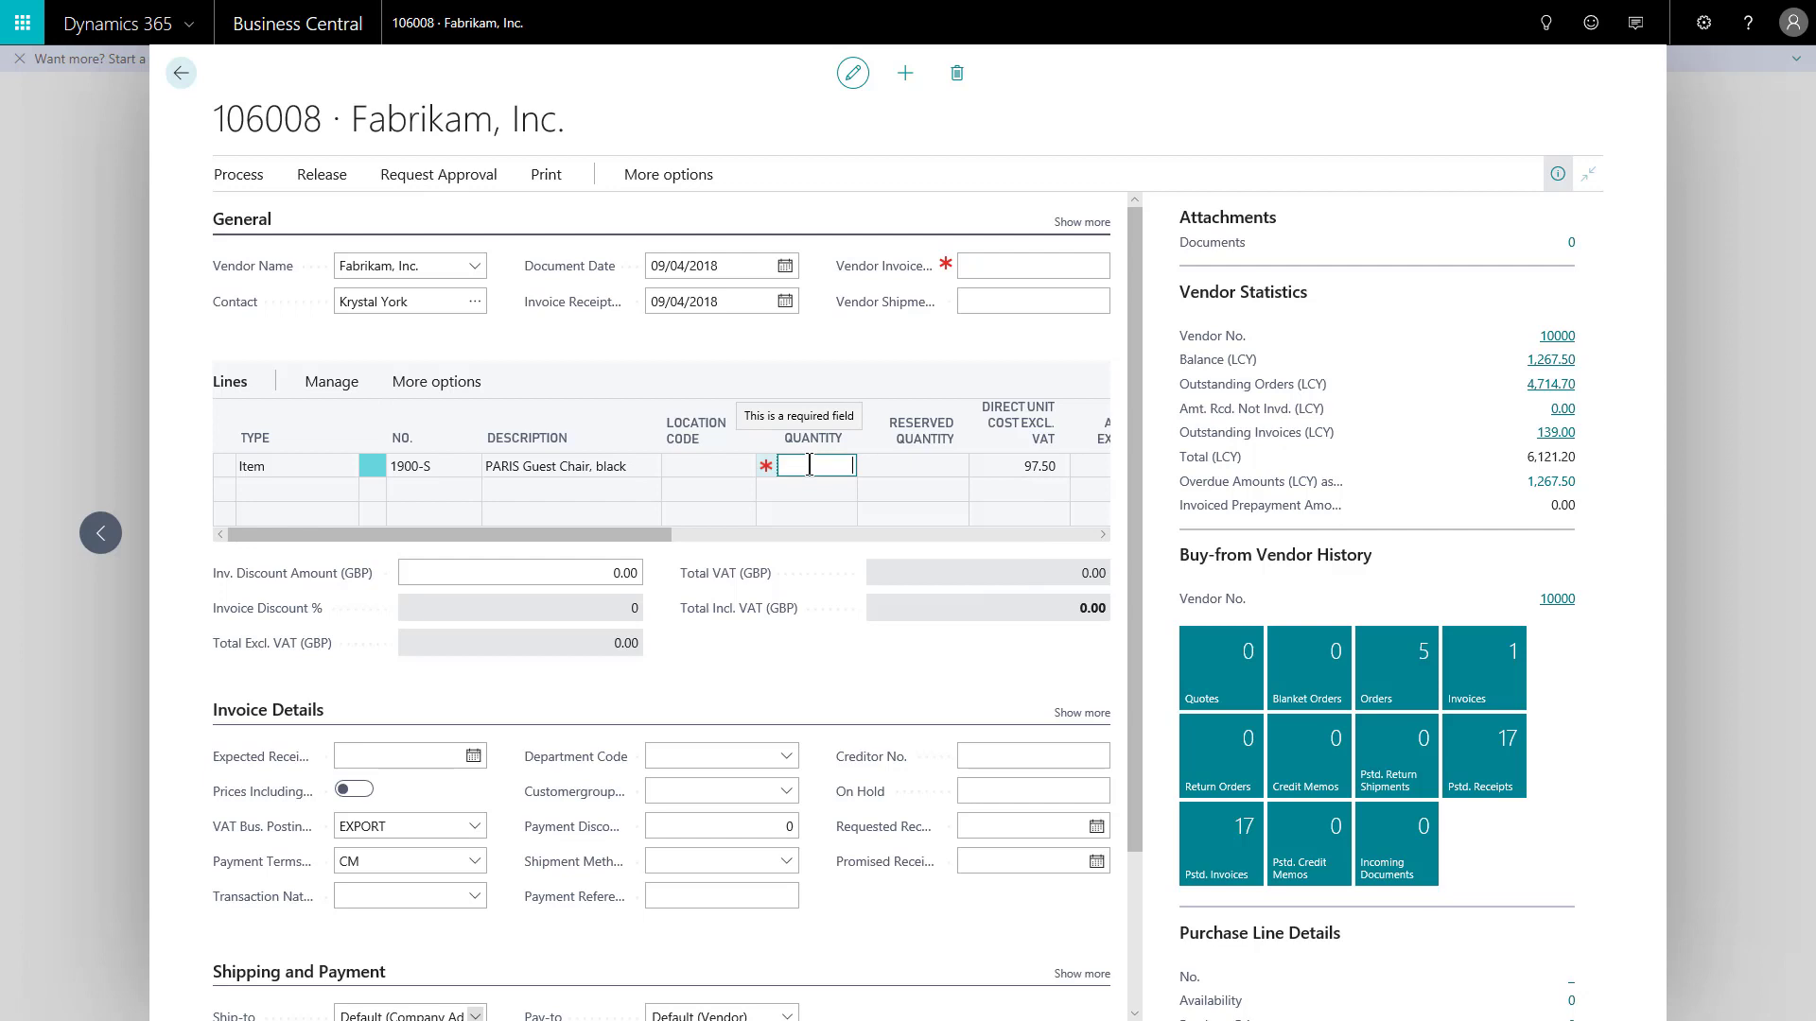
type("1")
key("Tab")
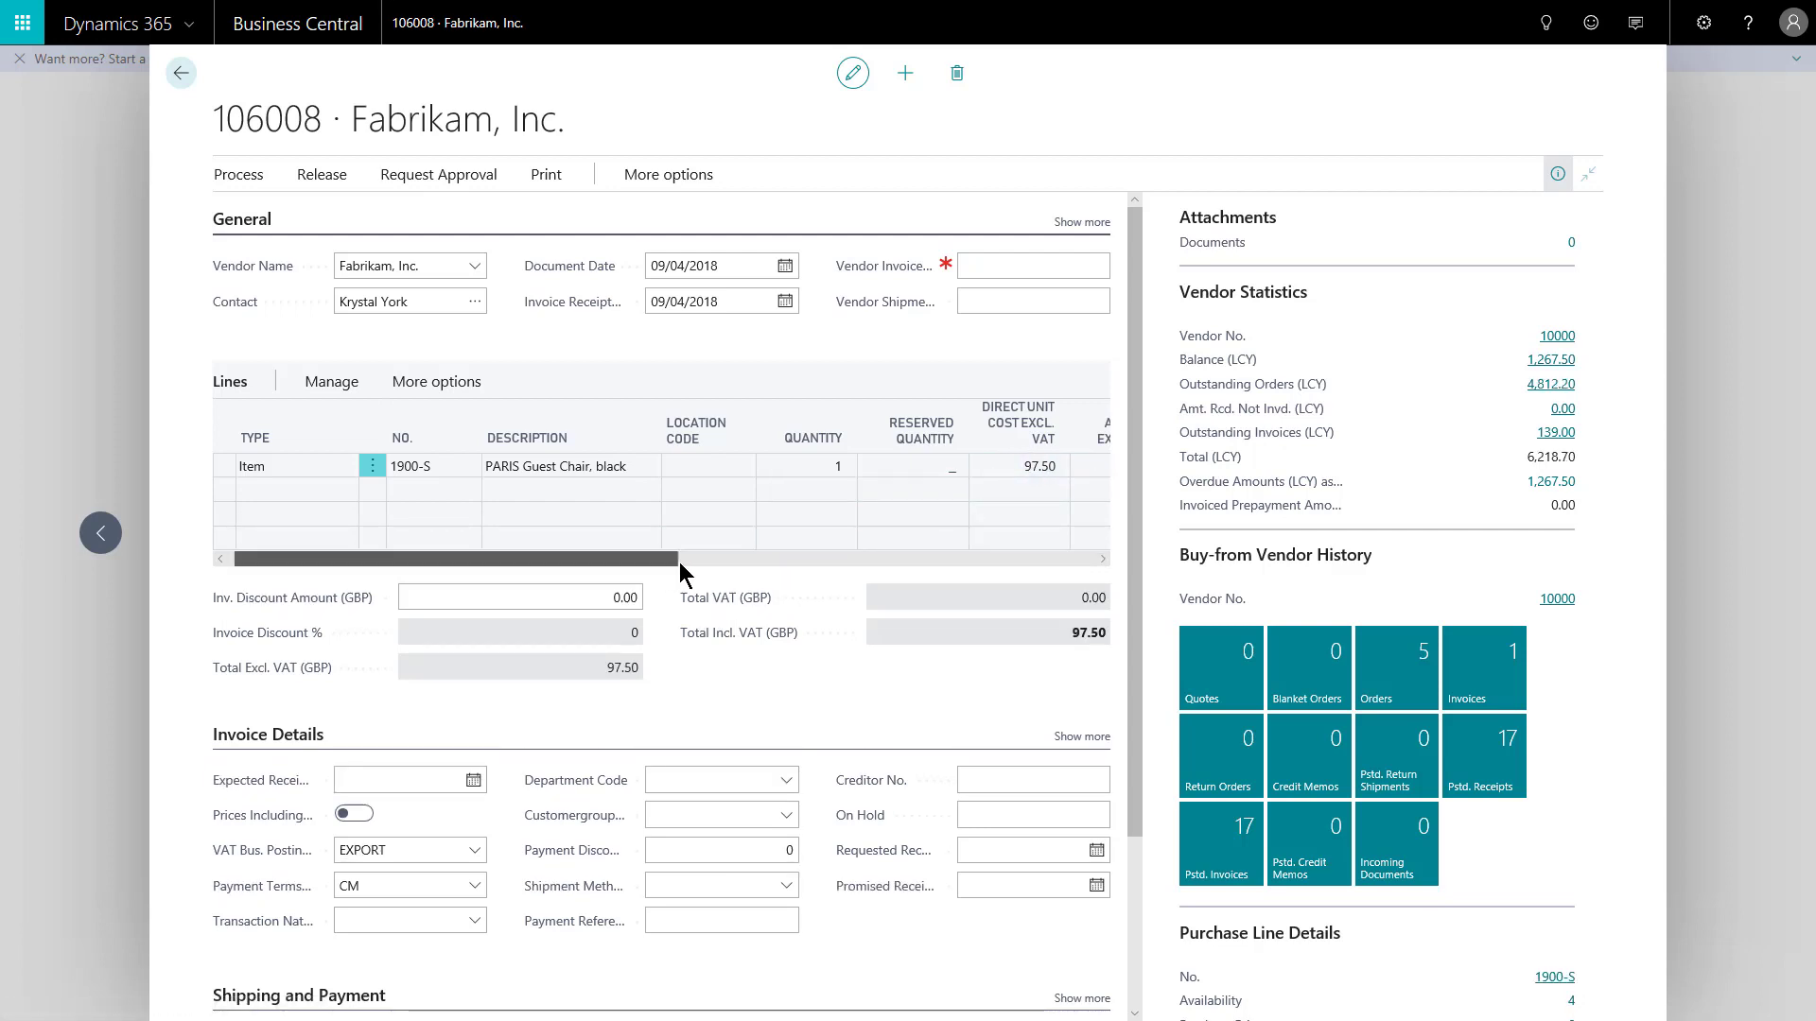
Change the chair line's Direct Unit Cost Excl. VAT from 97.50 to 98.
left_click_drag(679, 562, 796, 563)
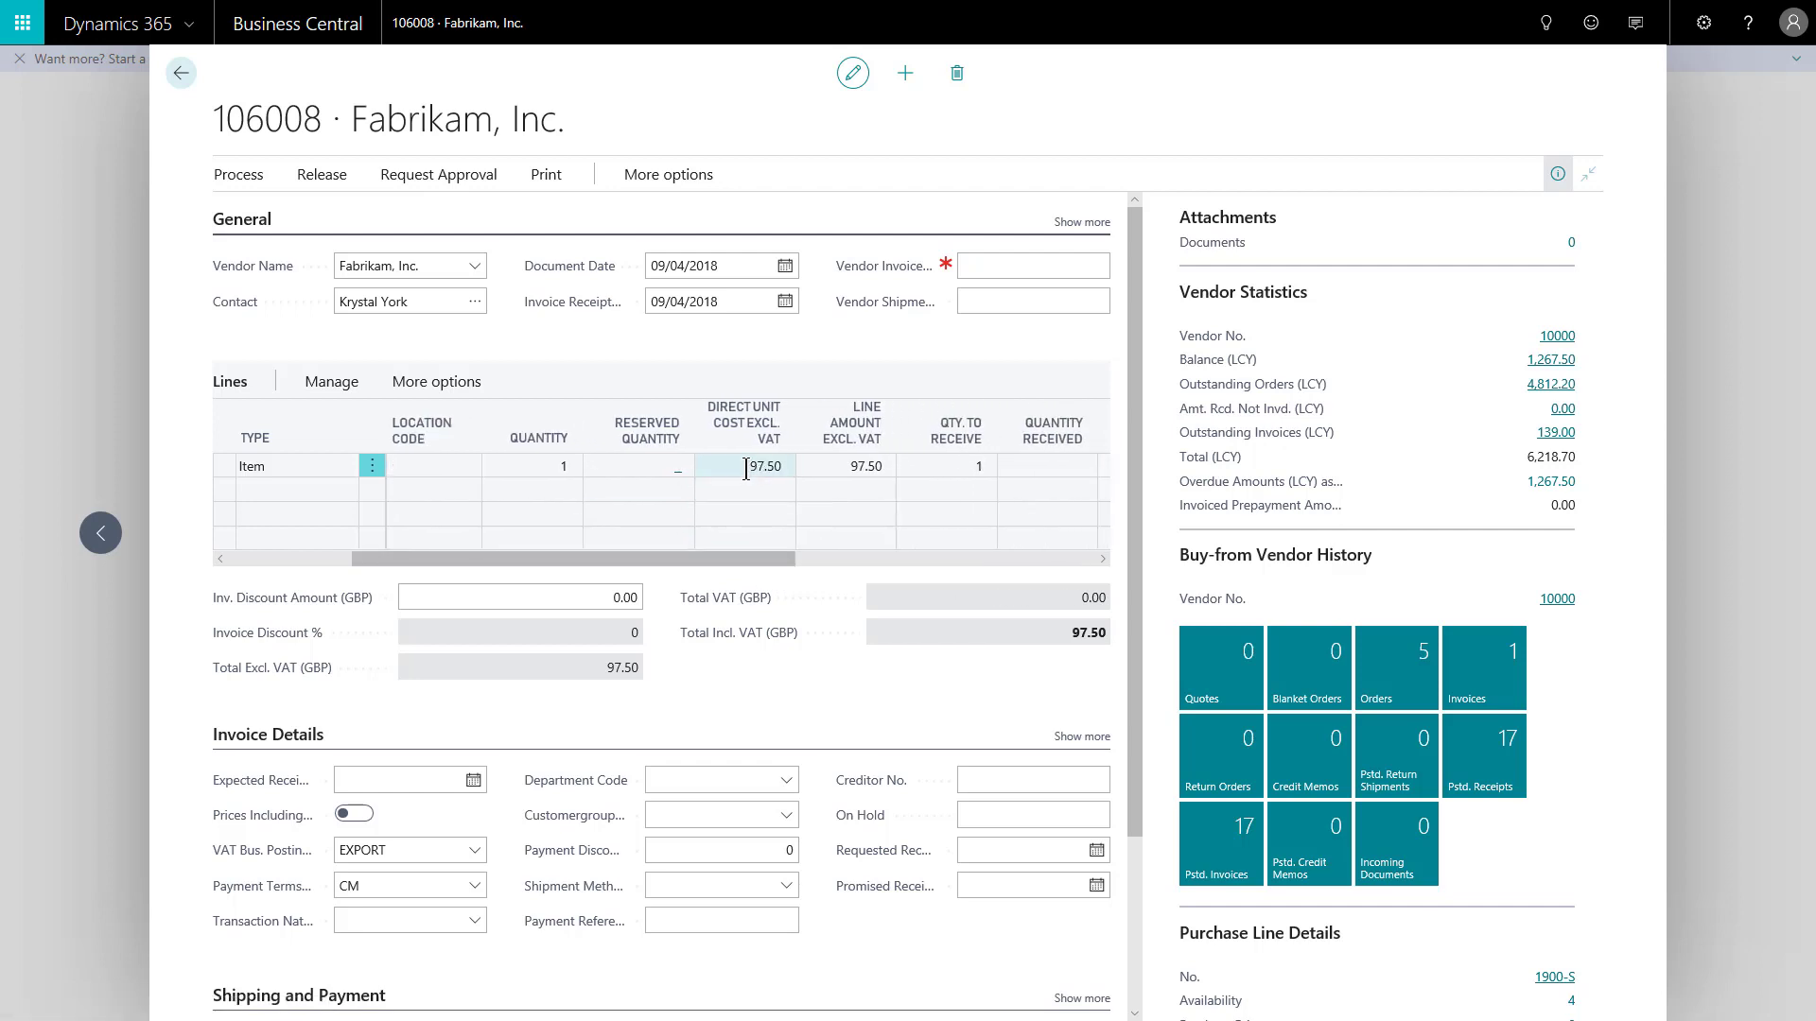
left_click(746, 468)
type("9")
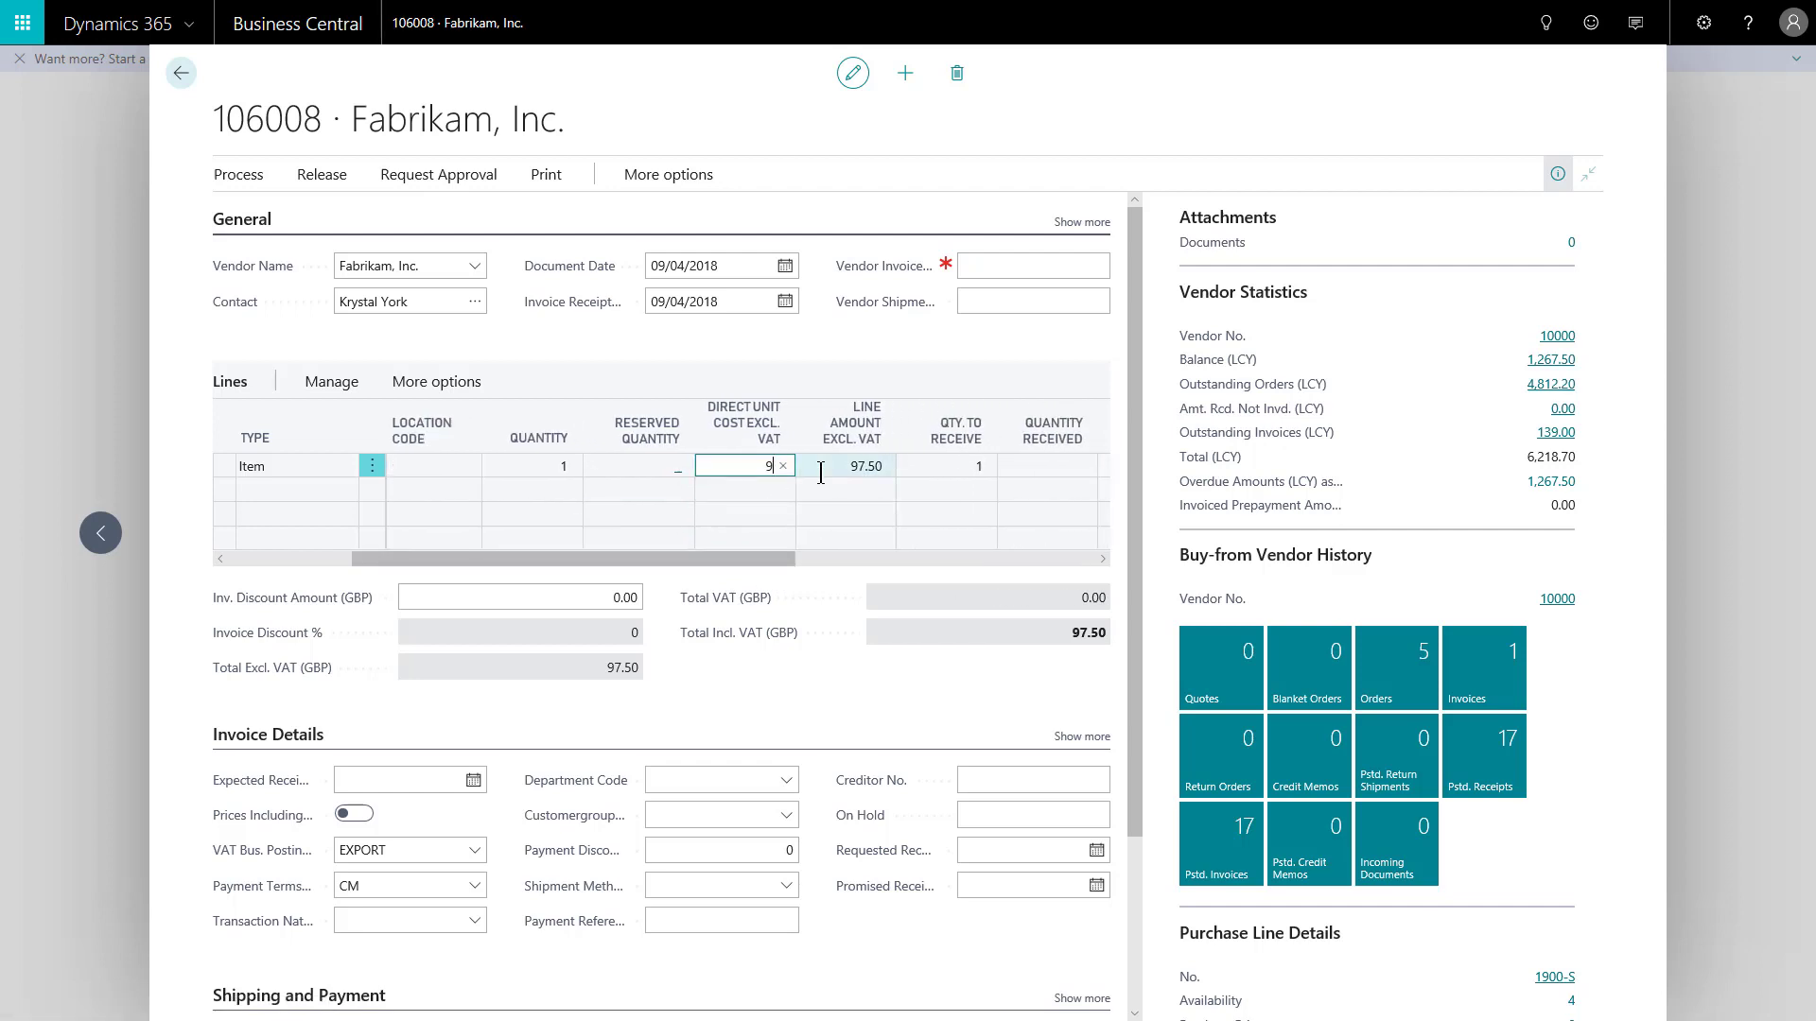
type("8")
left_click(821, 473)
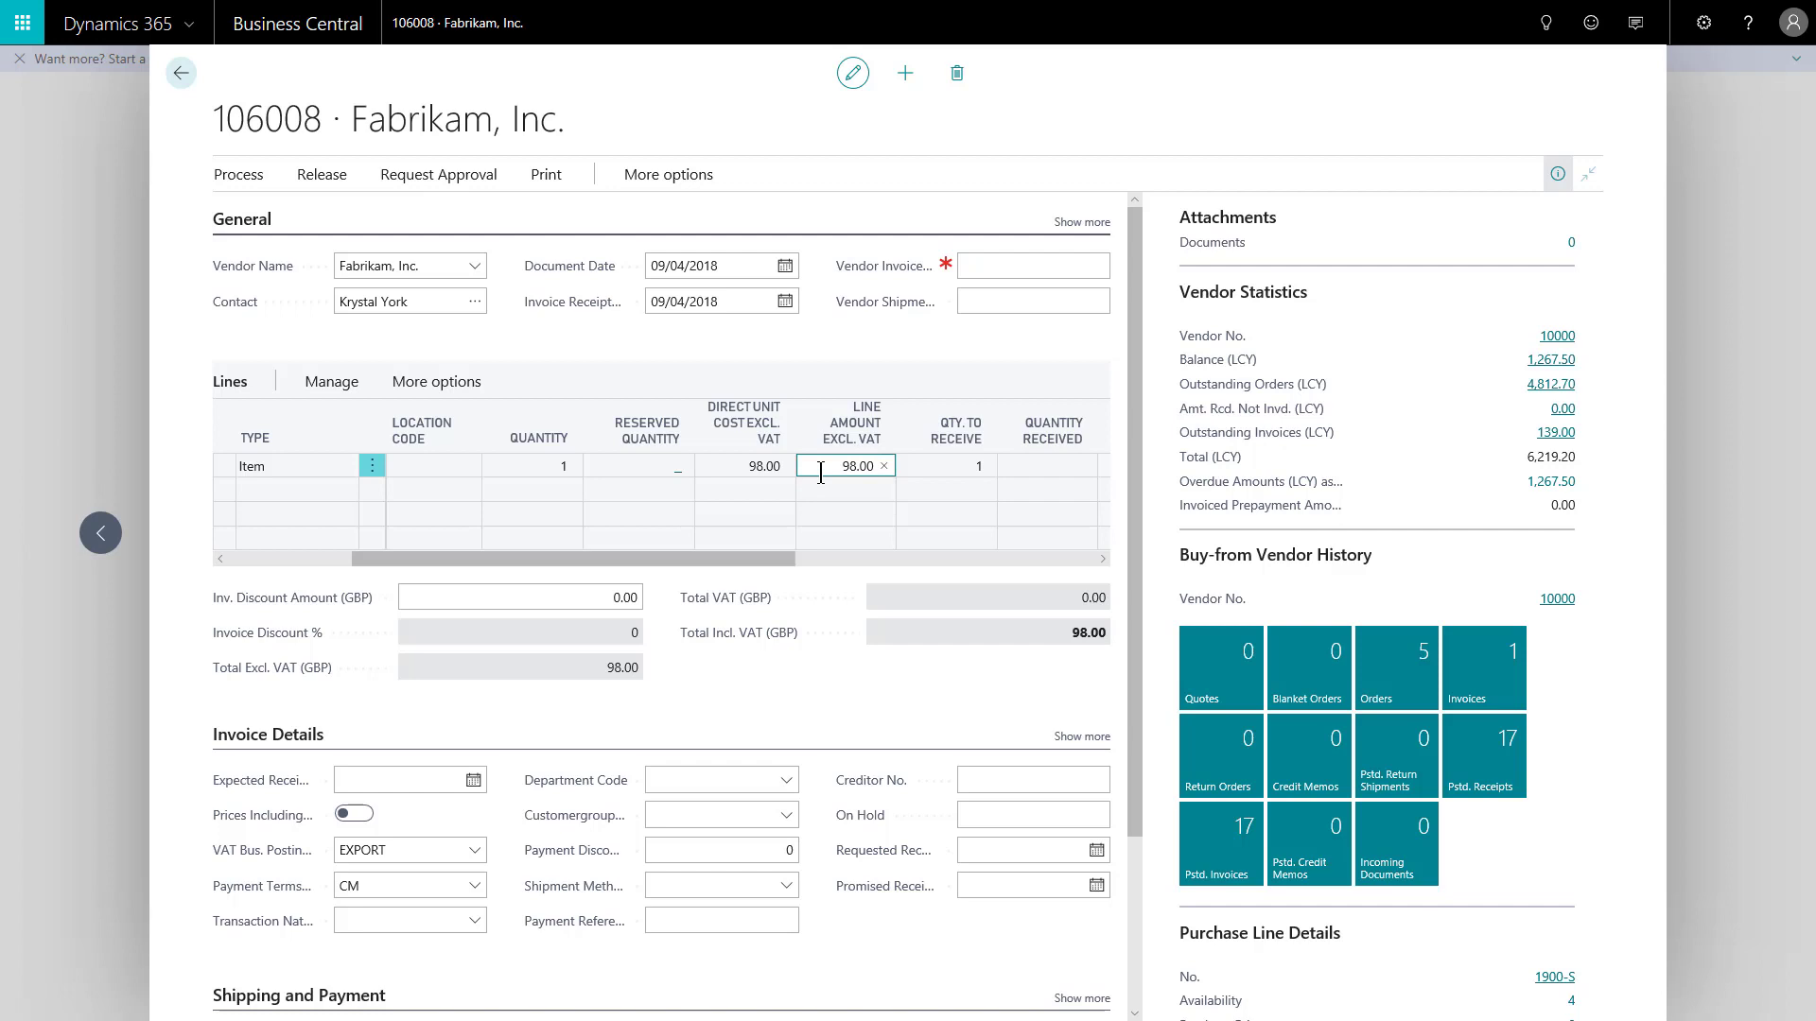
left_click_drag(747, 556, 878, 558)
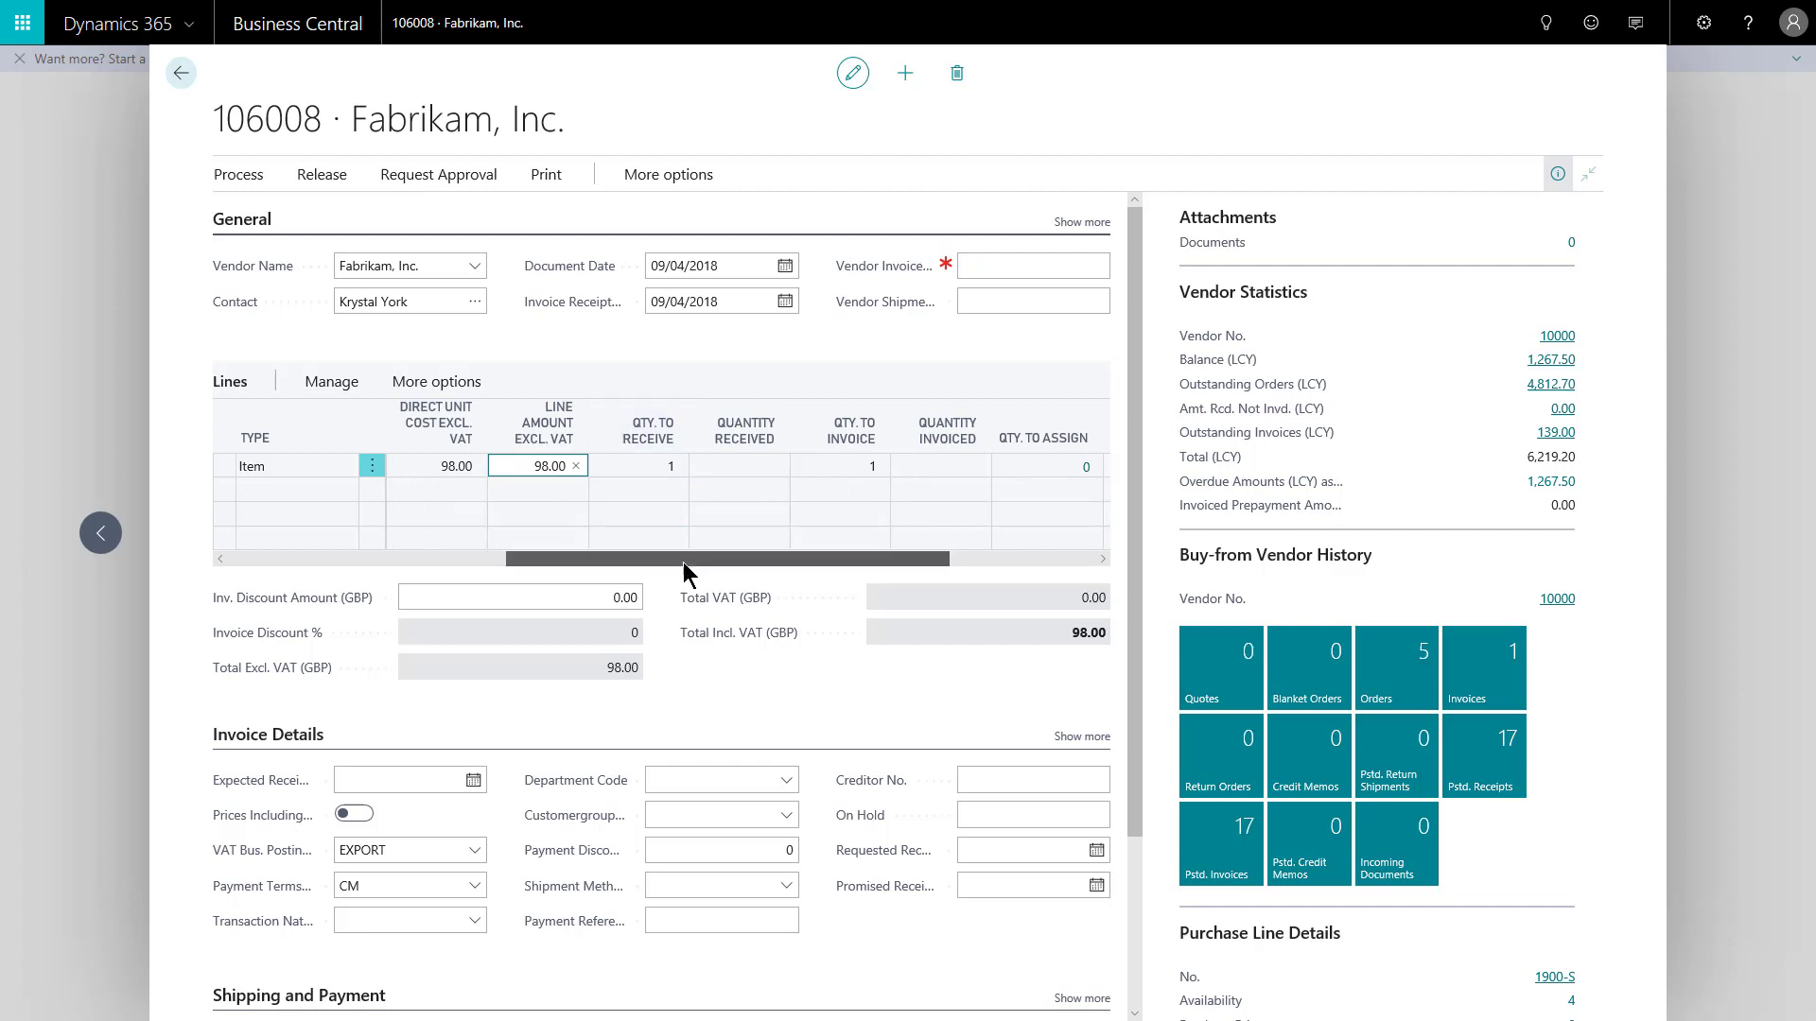
left_click_drag(683, 562, 723, 565)
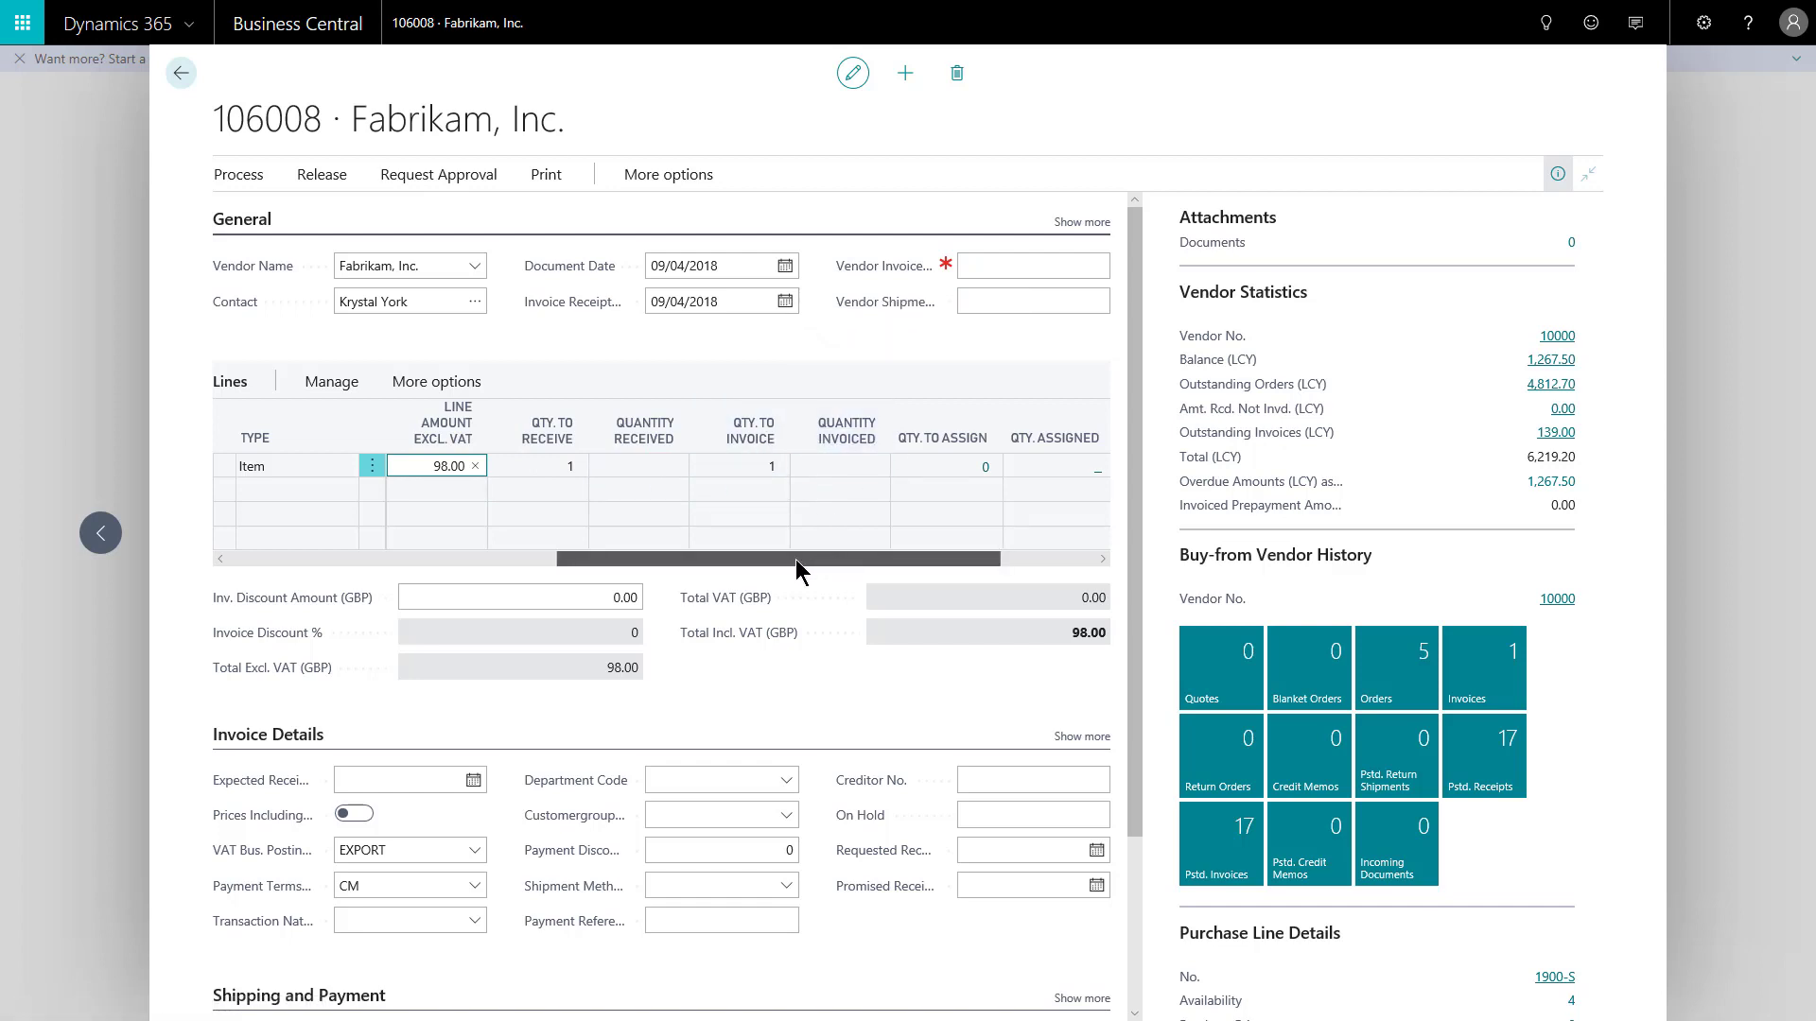
left_click_drag(797, 559, 275, 548)
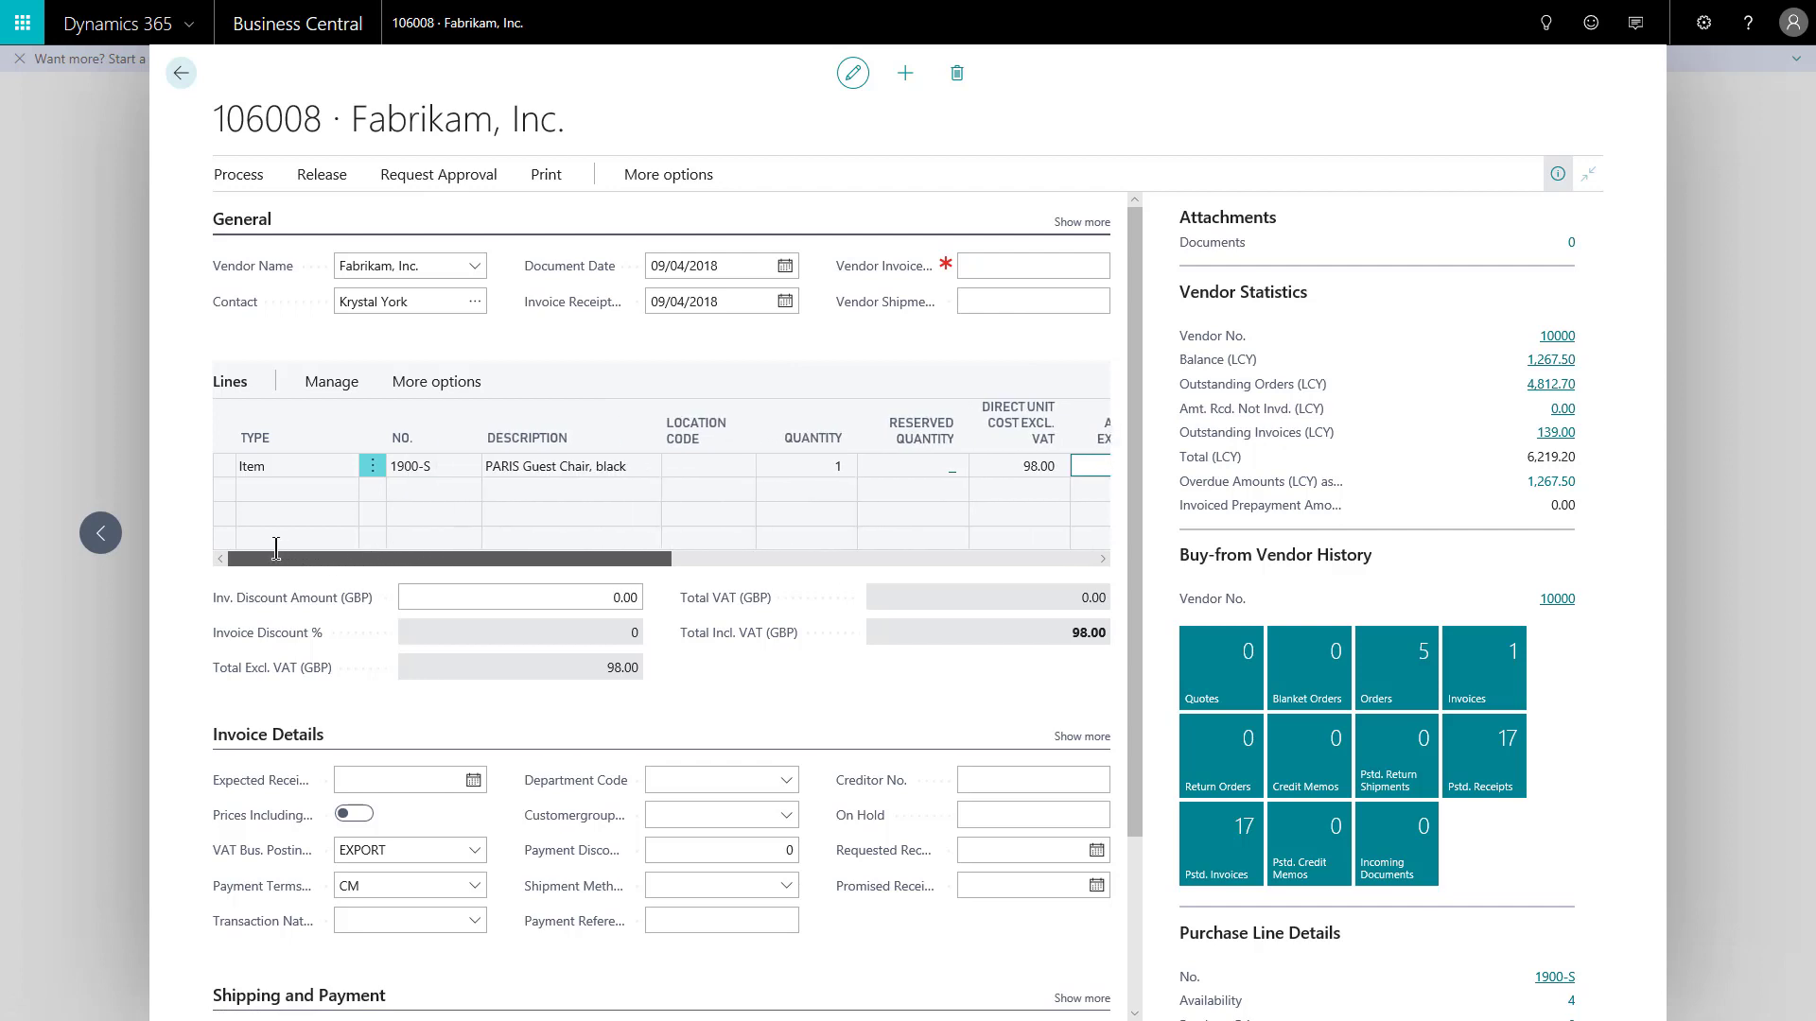
Add an Item line for LONDON Swivel Chair, blue, with quantity 1 at 96.10 unit cost.
left_click(266, 489)
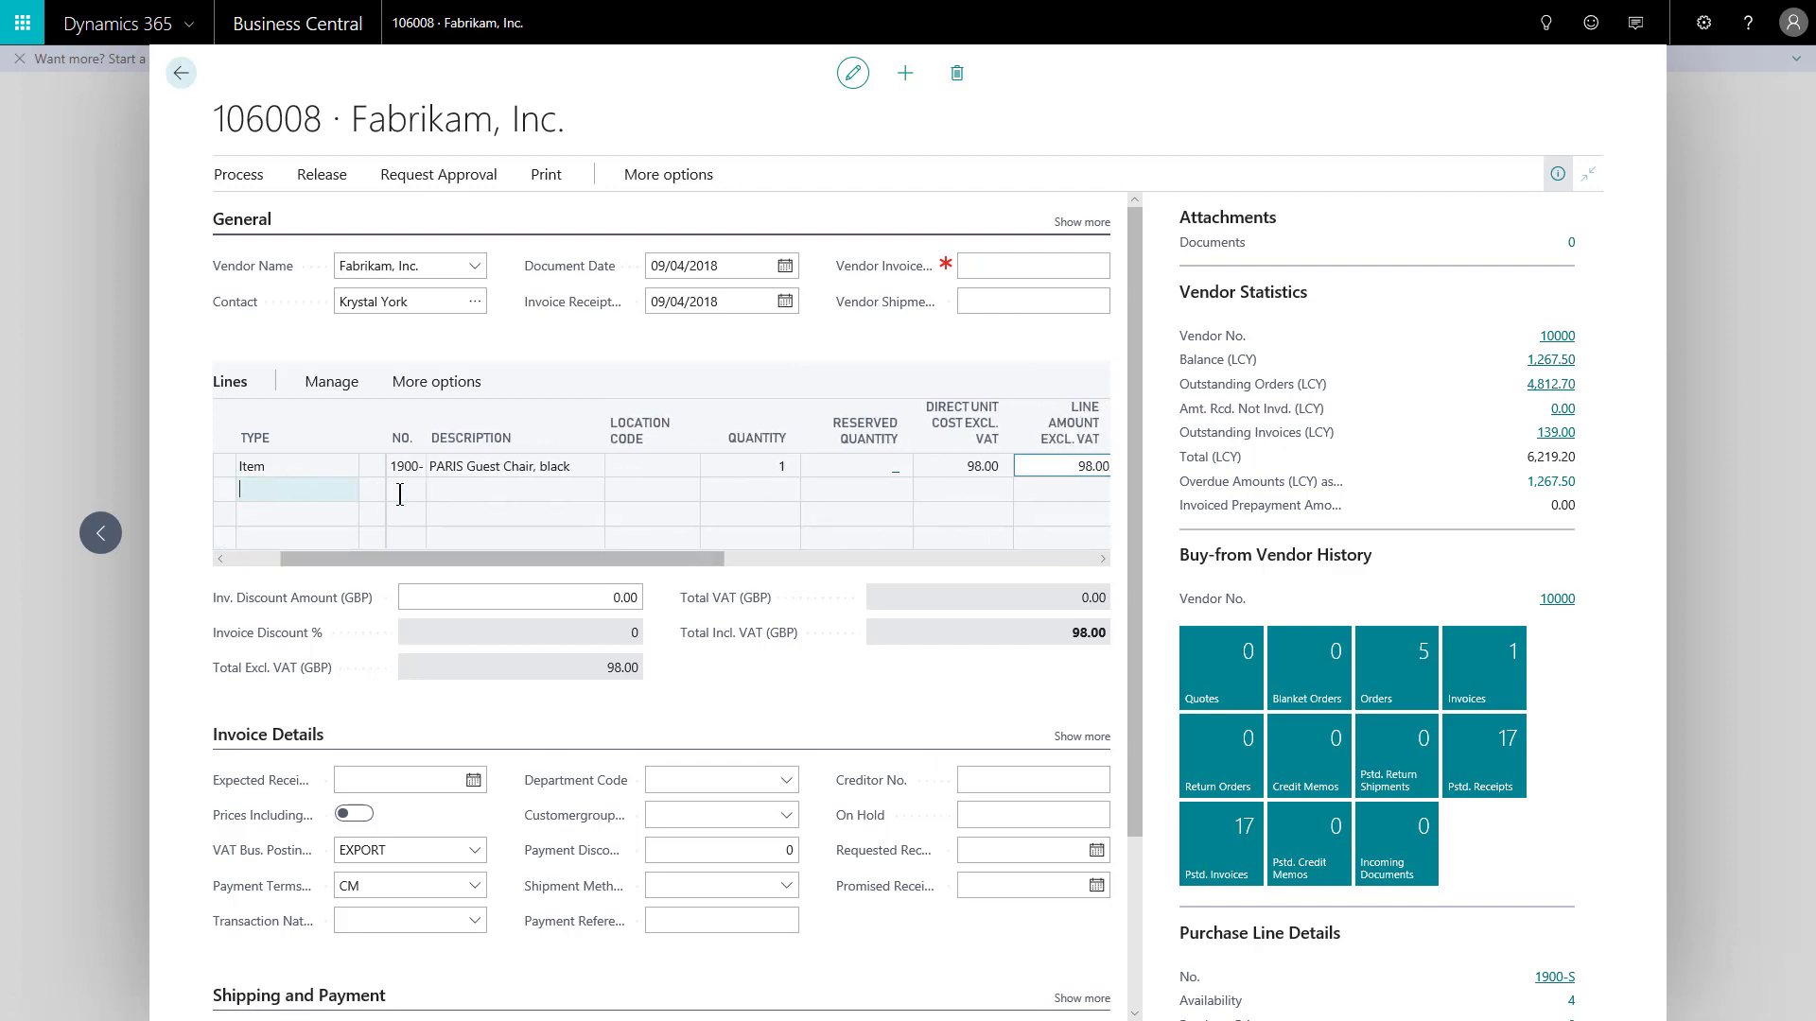
type("i")
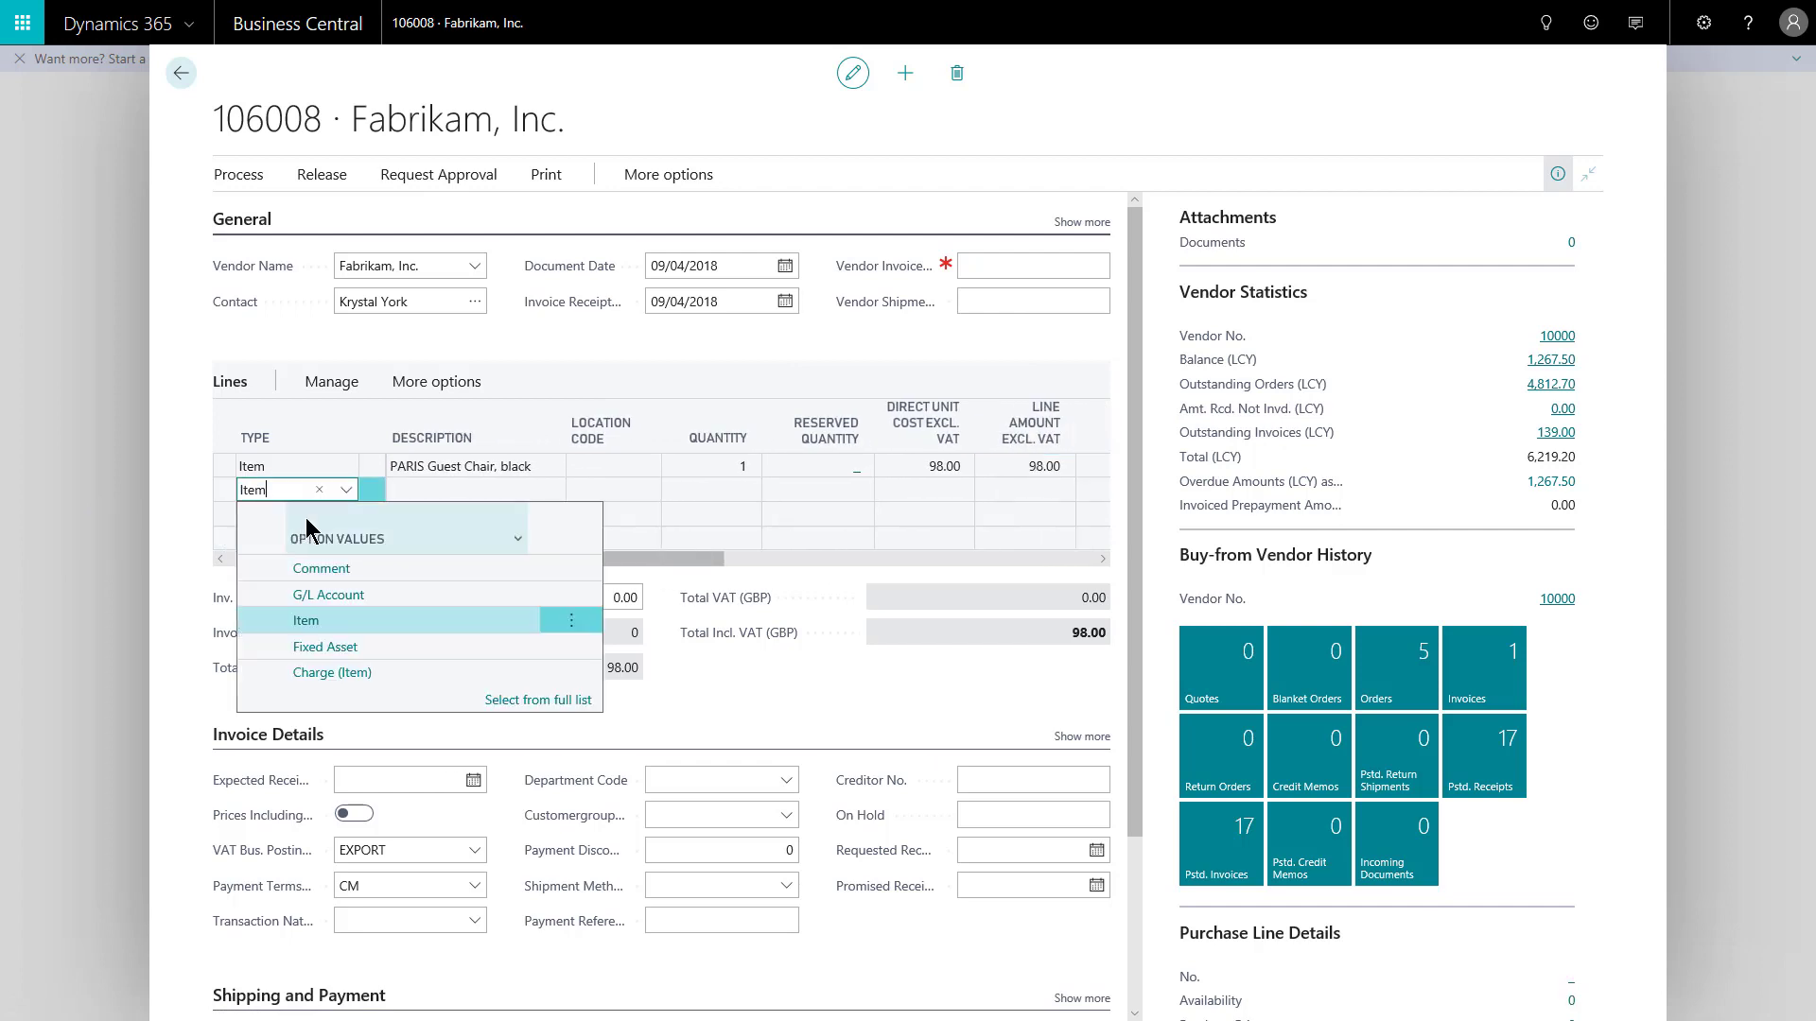
left_click(410, 490)
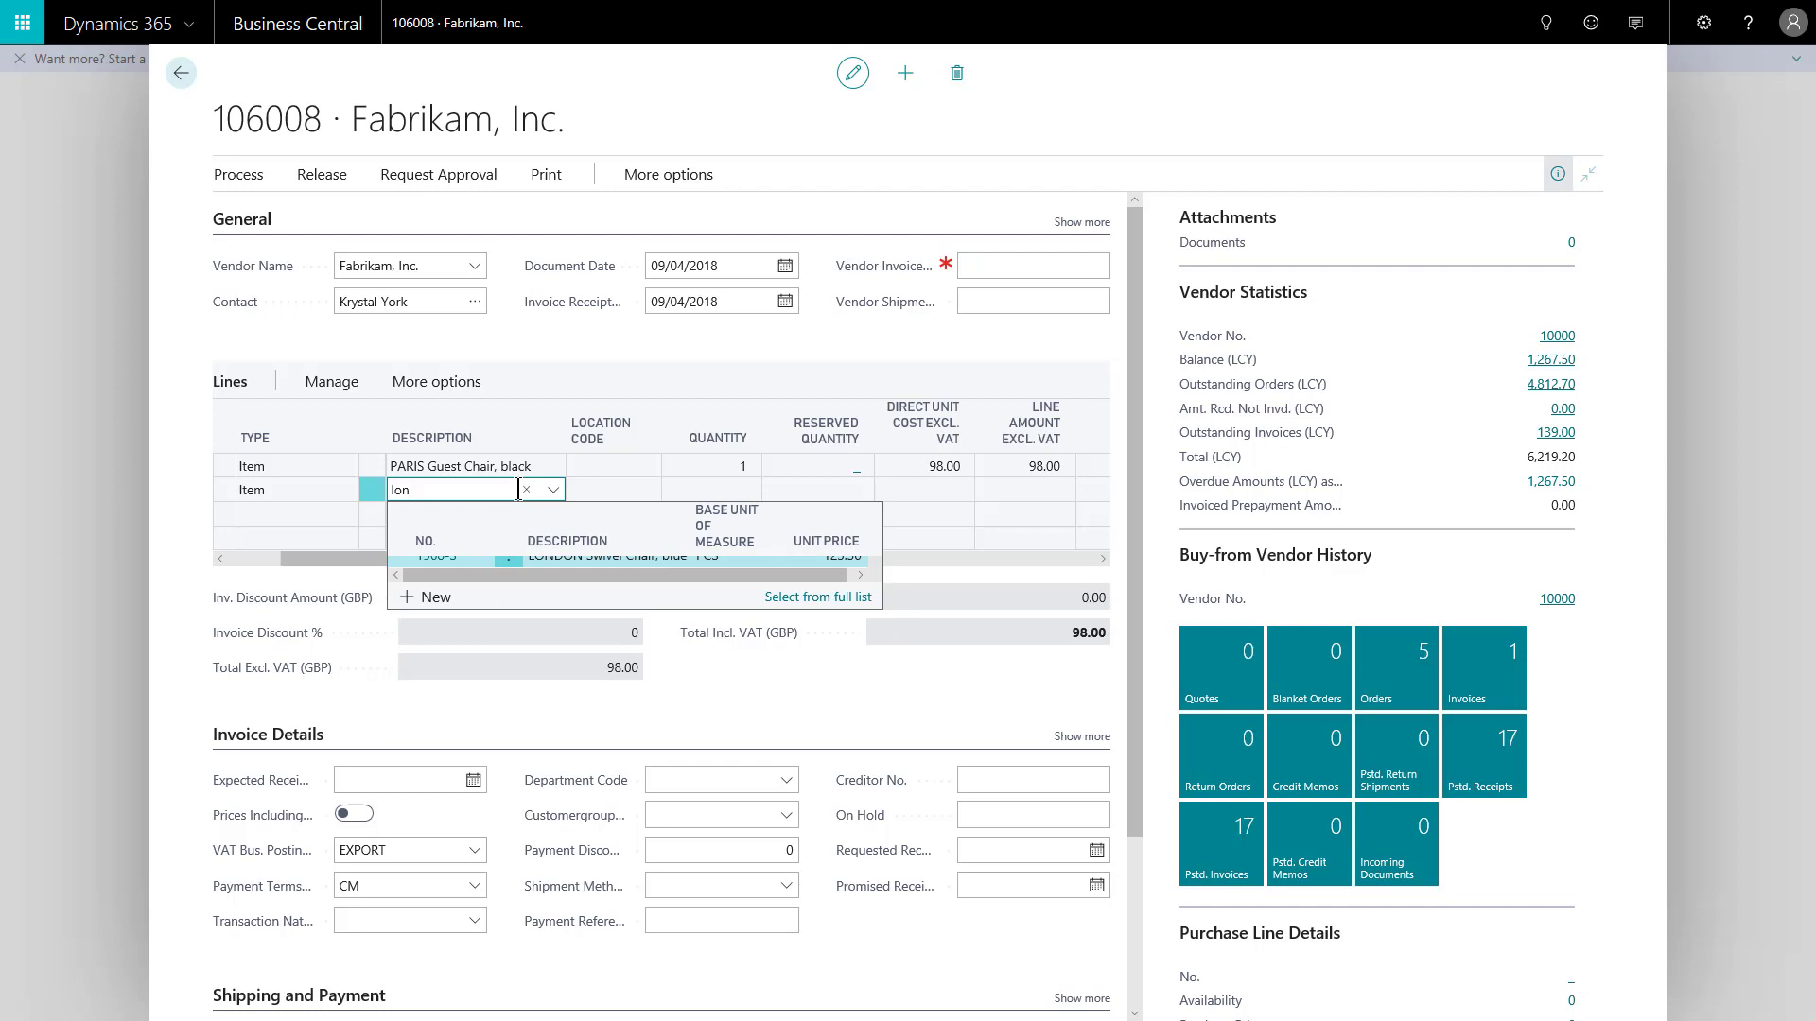
key("Return")
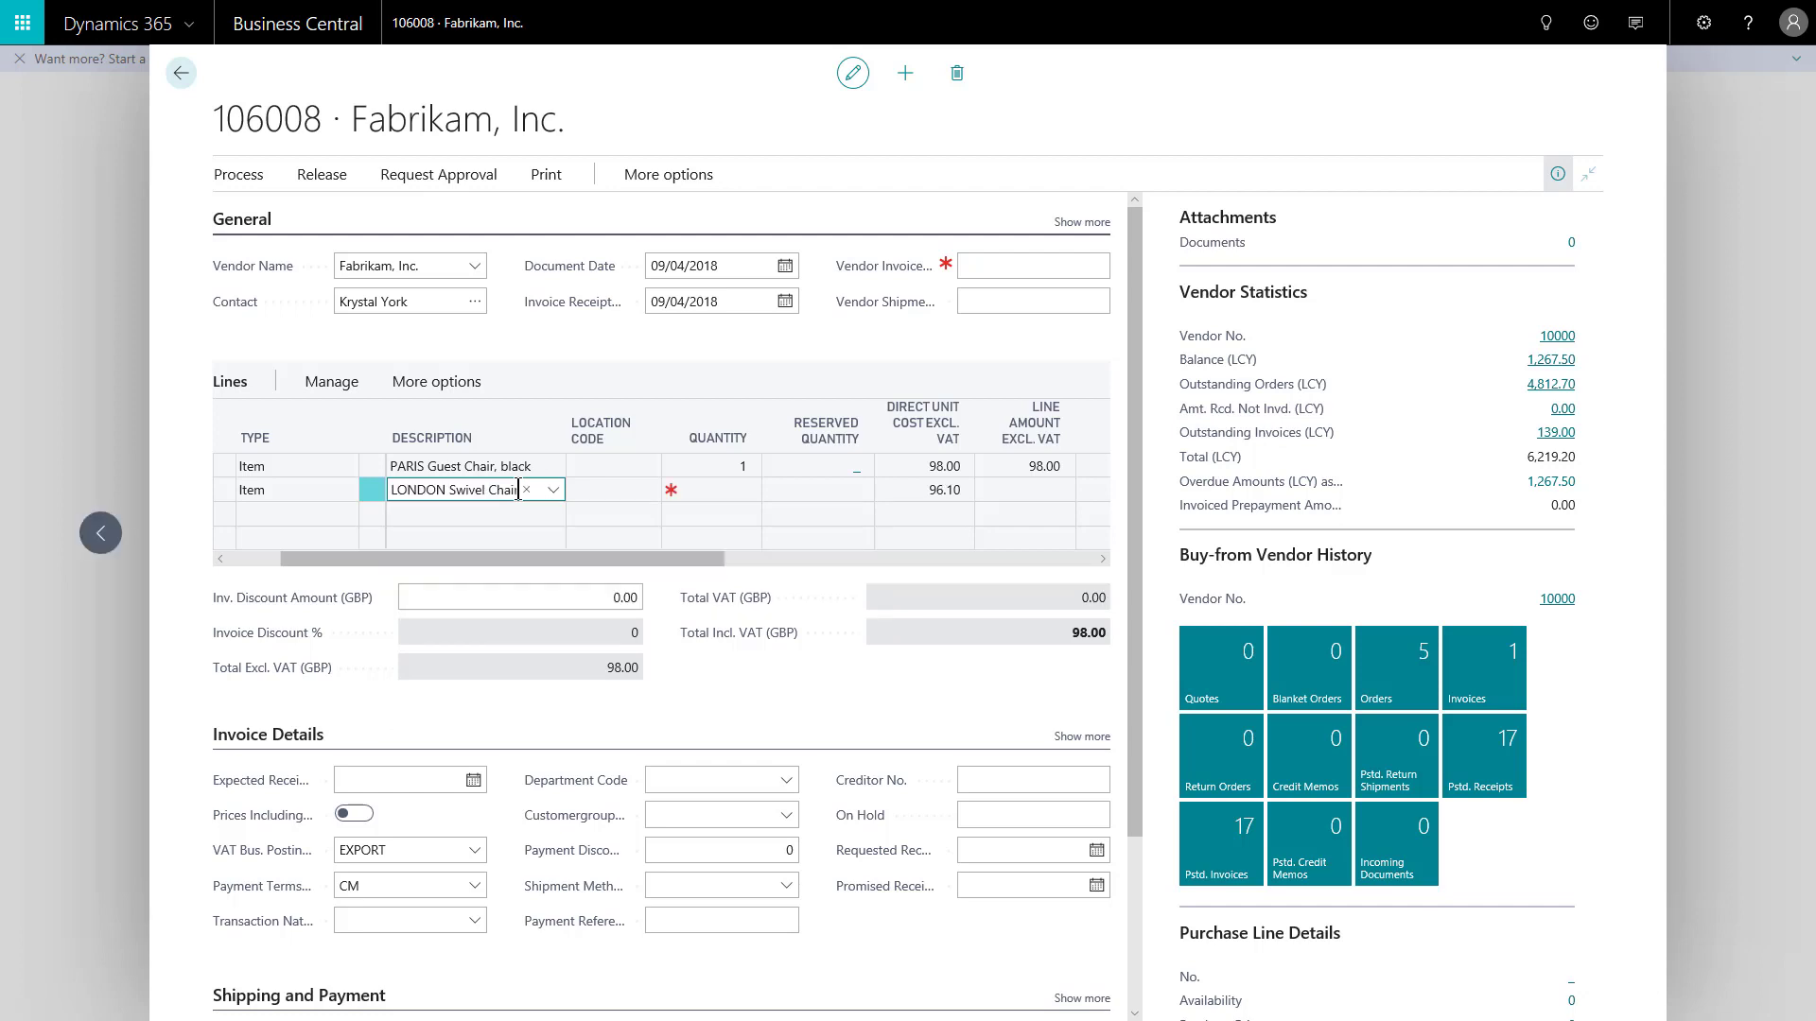
key("Tab")
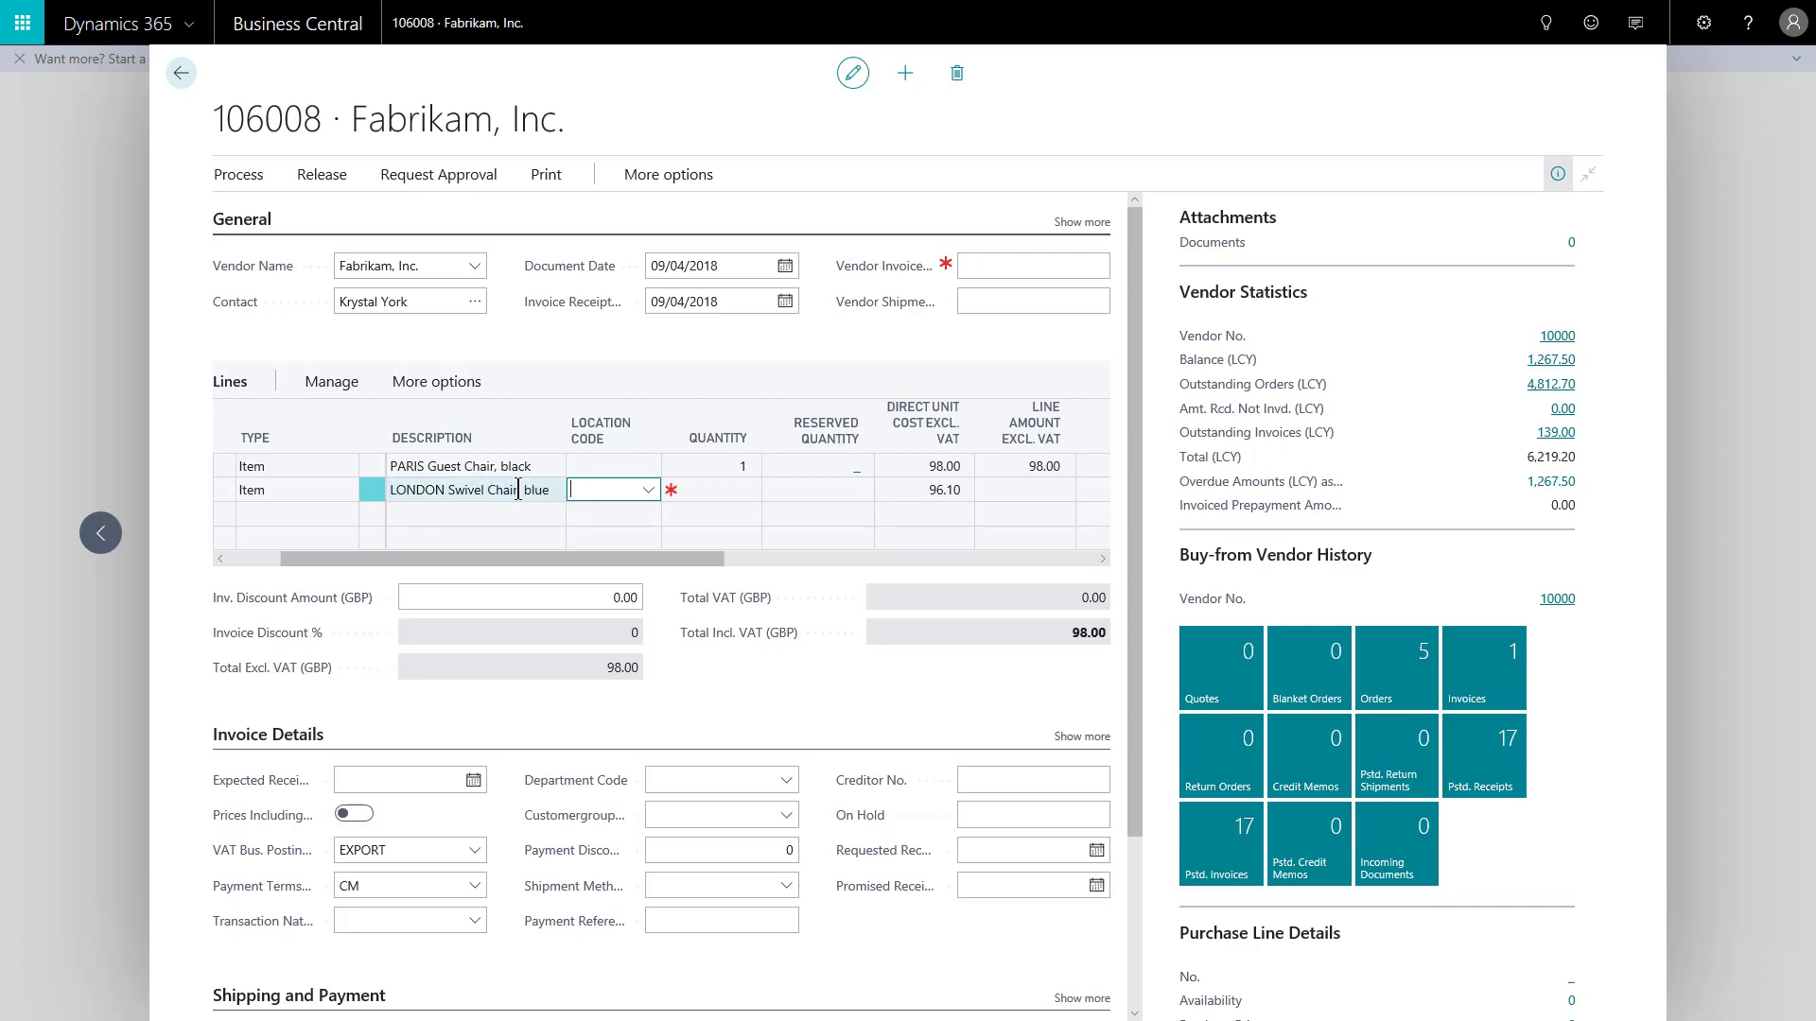
key("Tab")
type("1")
key("Tab")
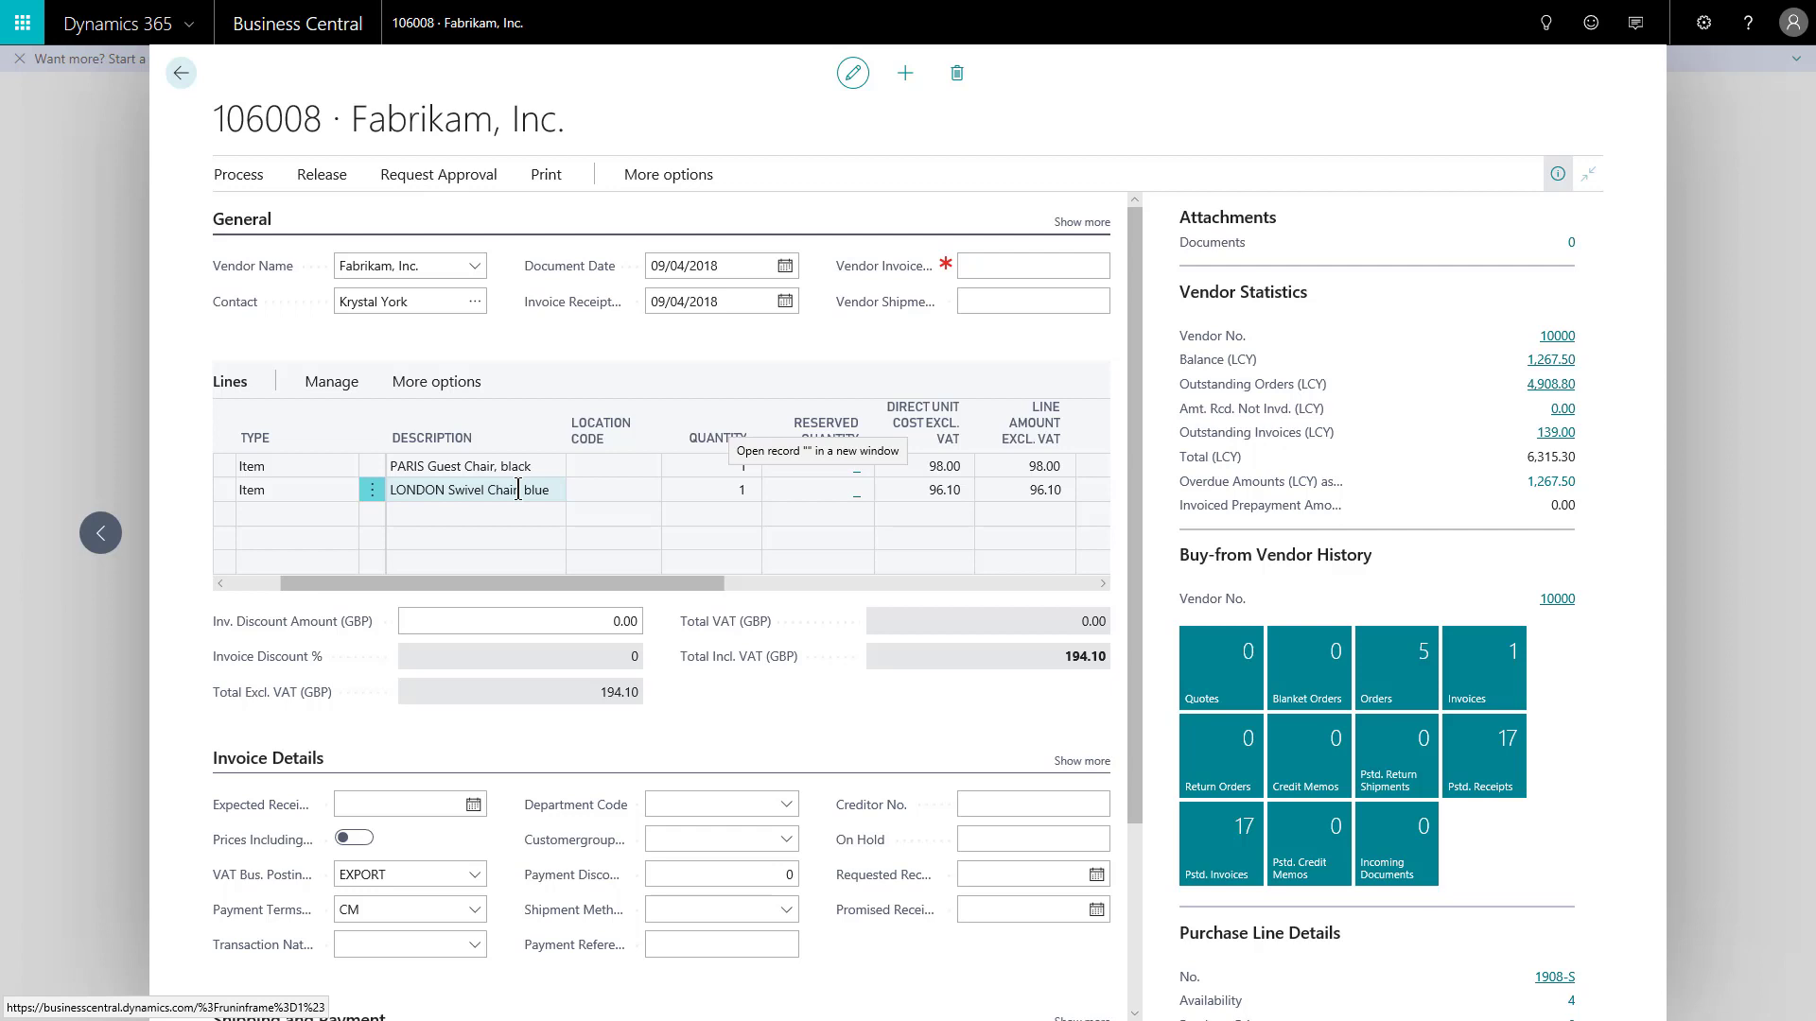
left_click(713, 492)
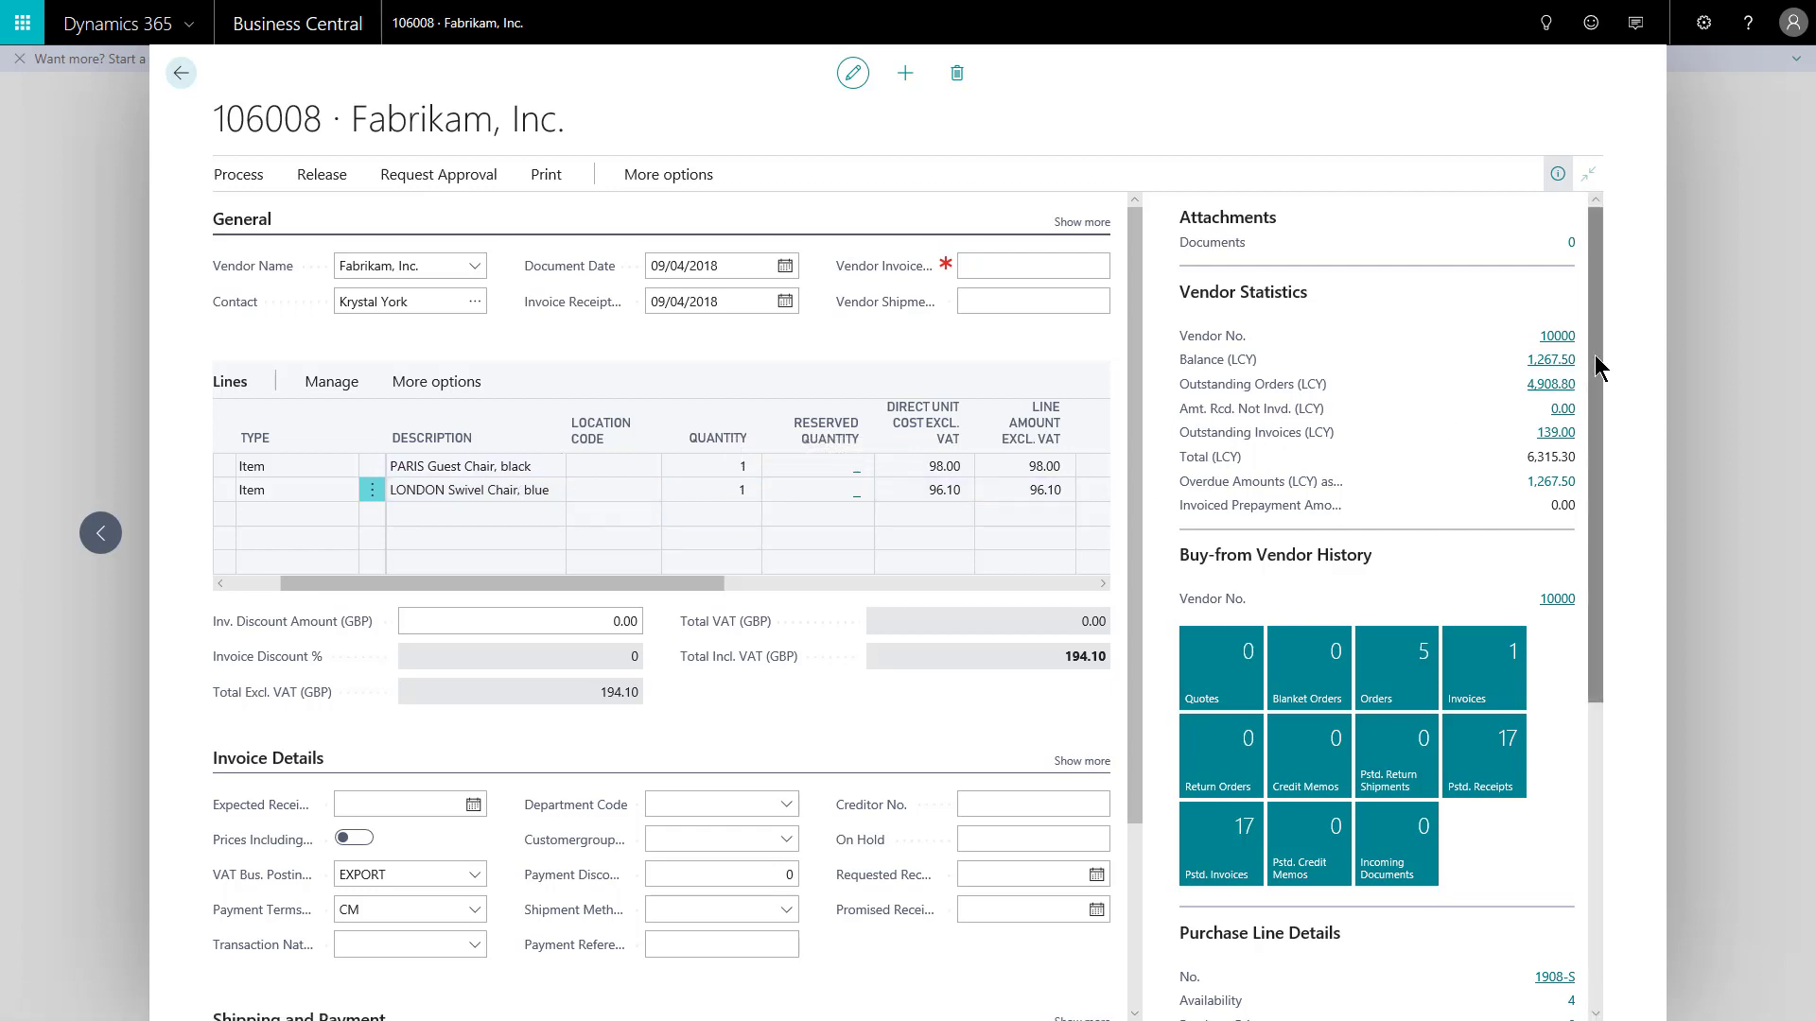
scroll(1594, 450, "down", 2)
scroll(1594, 450, "down", 4)
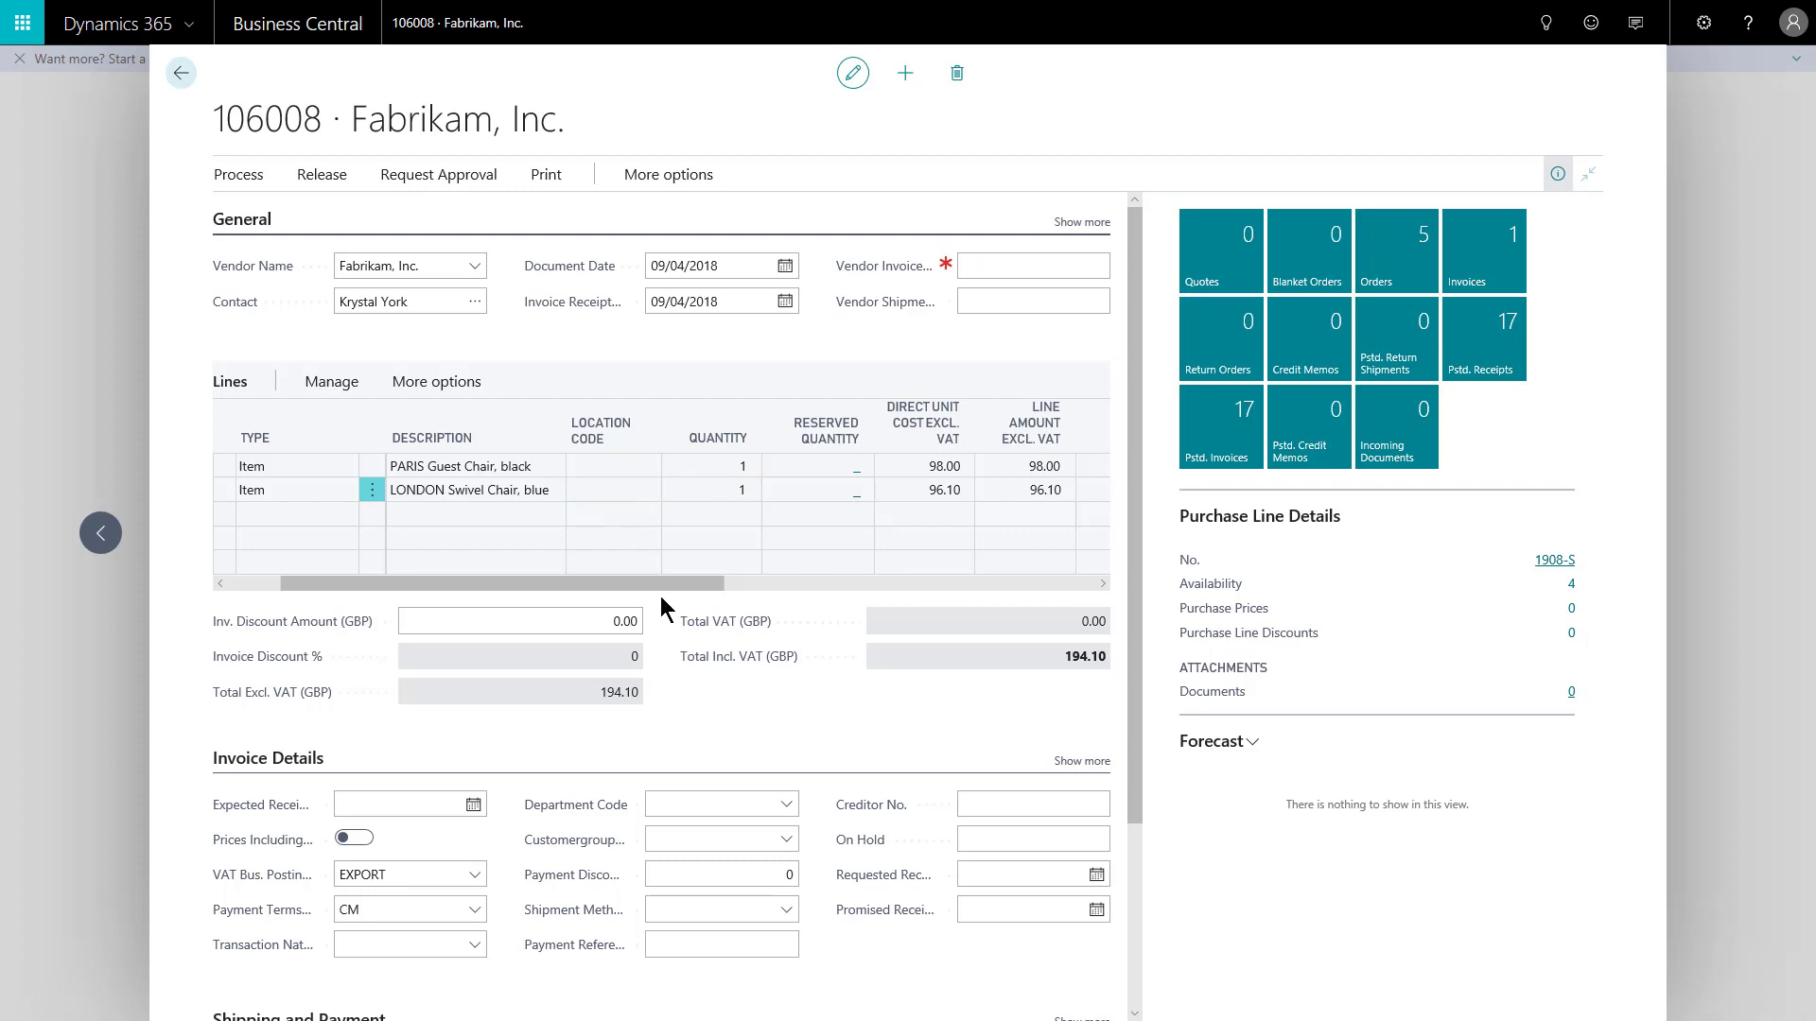
left_click_drag(651, 582, 410, 596)
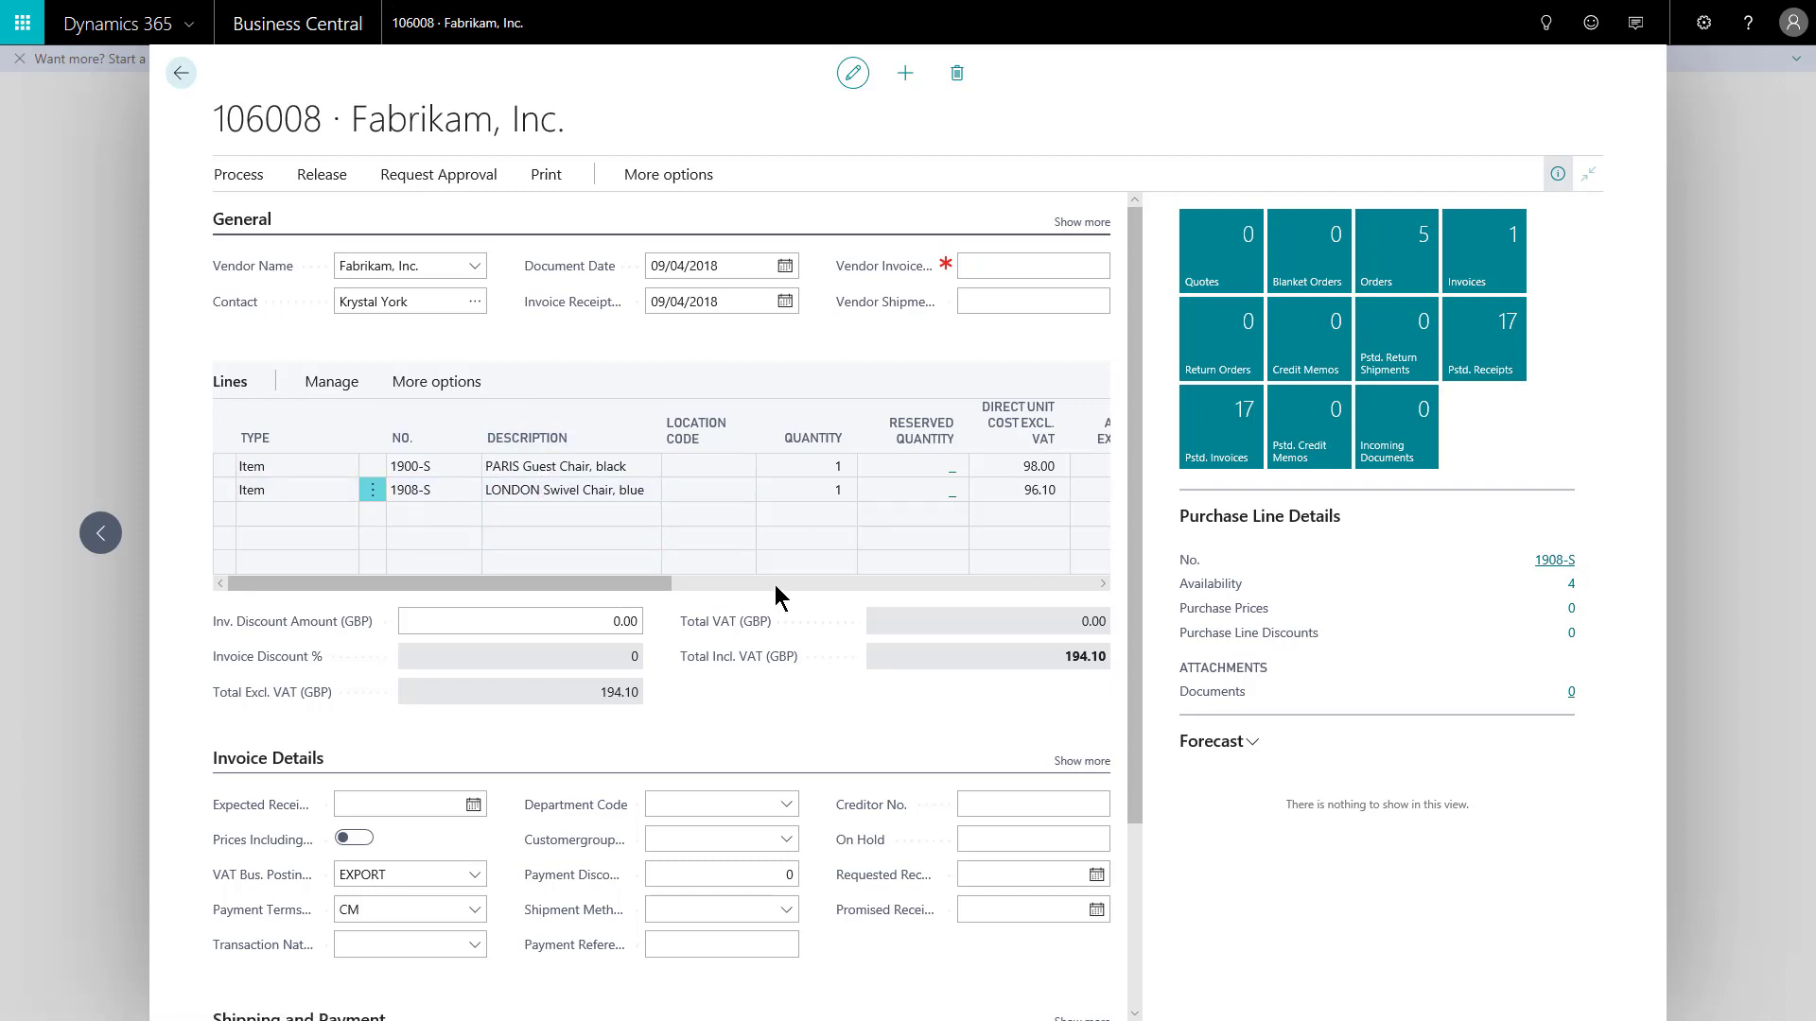
scroll(586, 775, "down", 3)
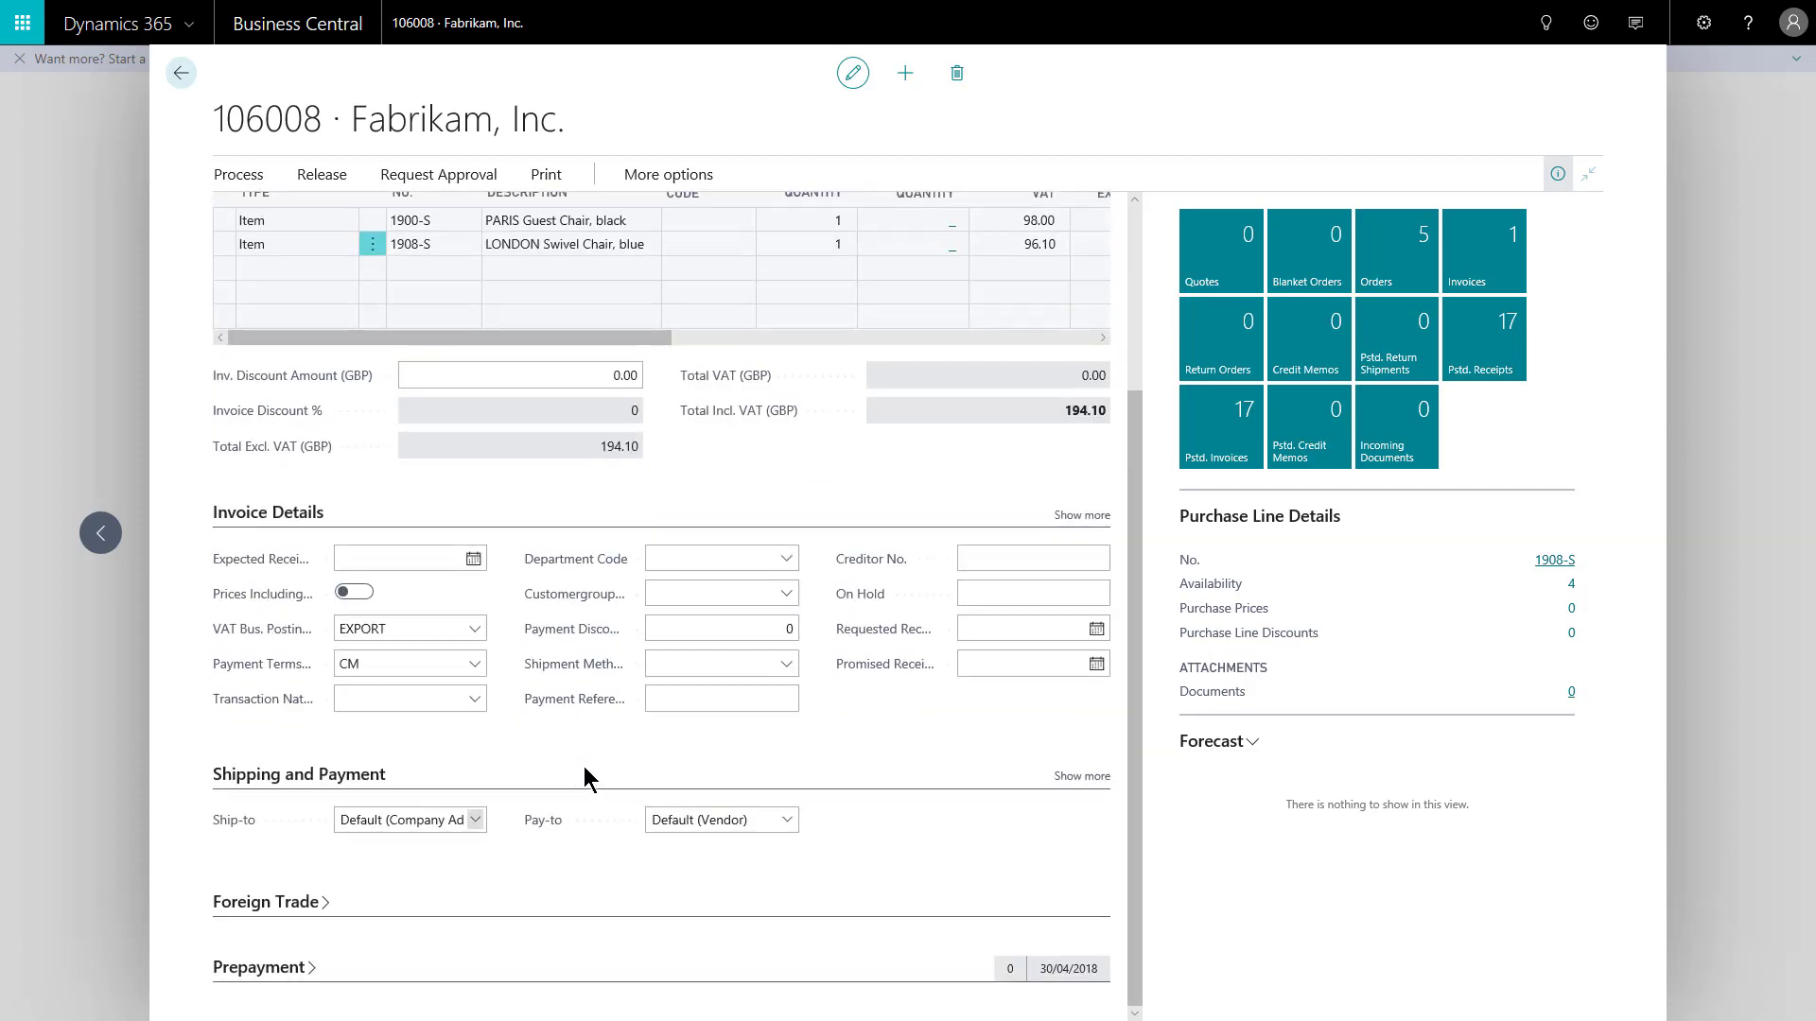
left_click(355, 560)
left_click(530, 565)
left_click_drag(564, 336, 1050, 367)
scroll(1046, 348, "up", 1)
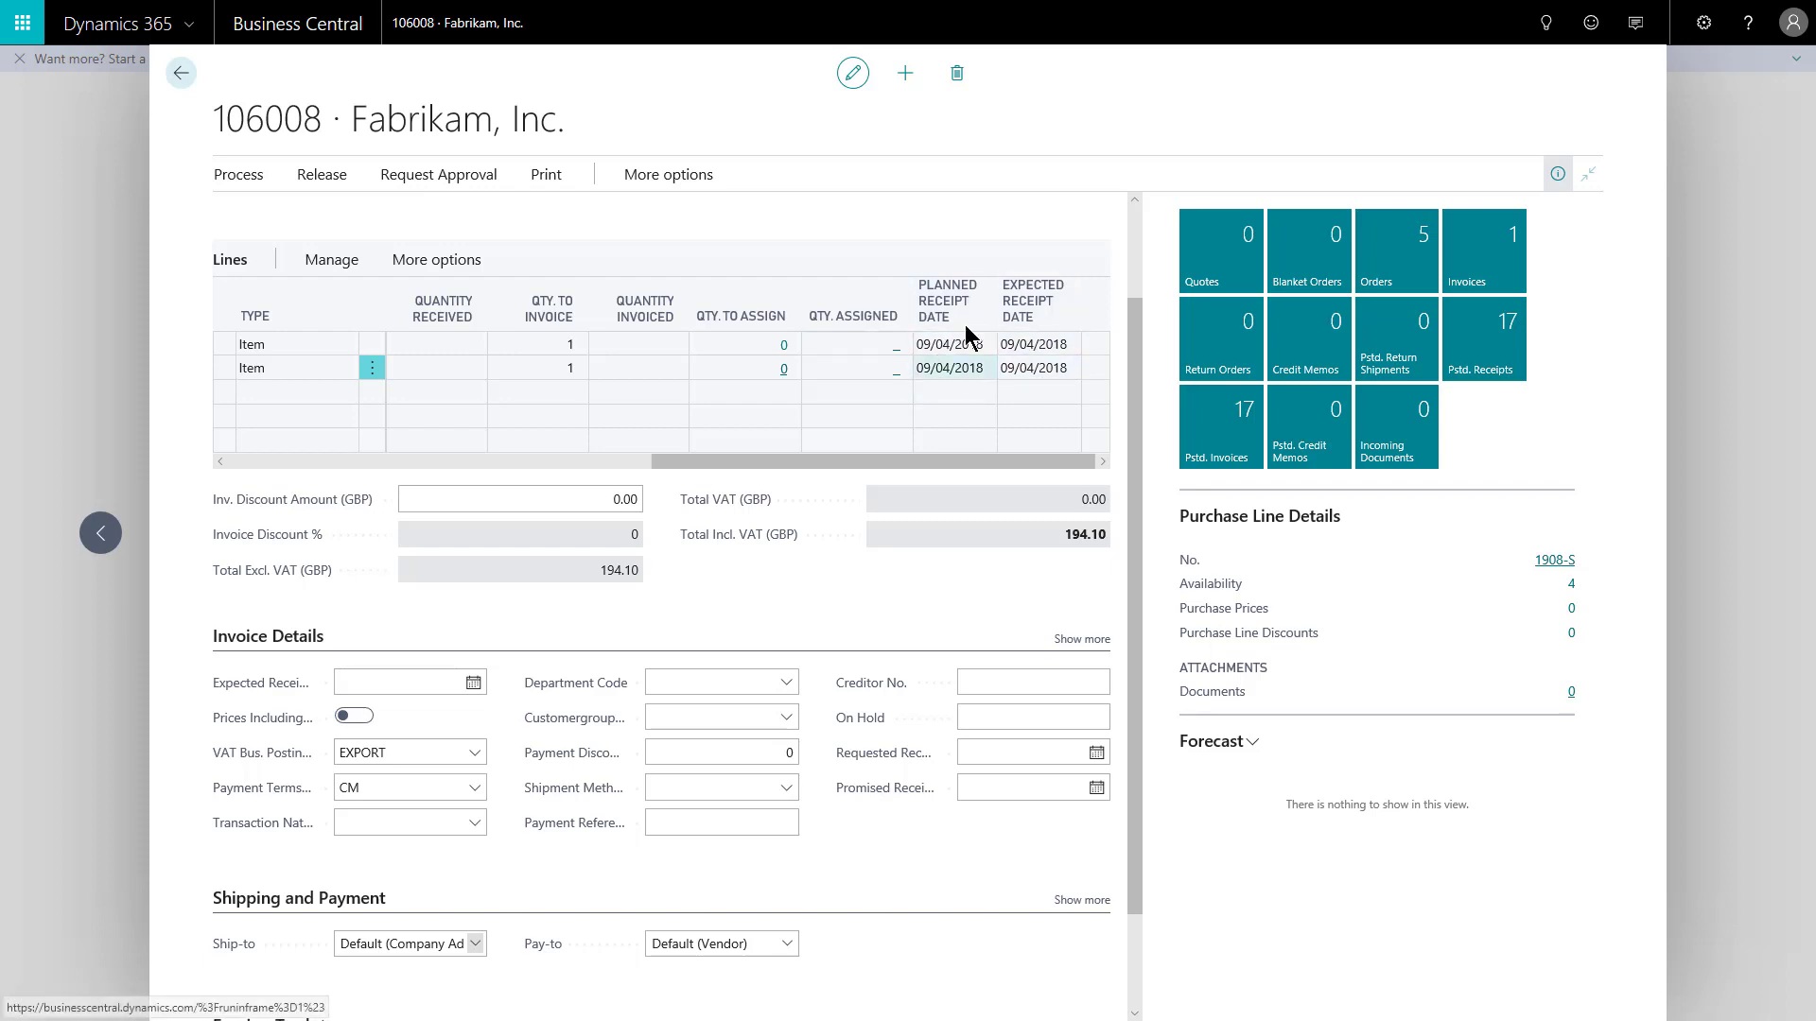
left_click_drag(764, 461, 725, 456)
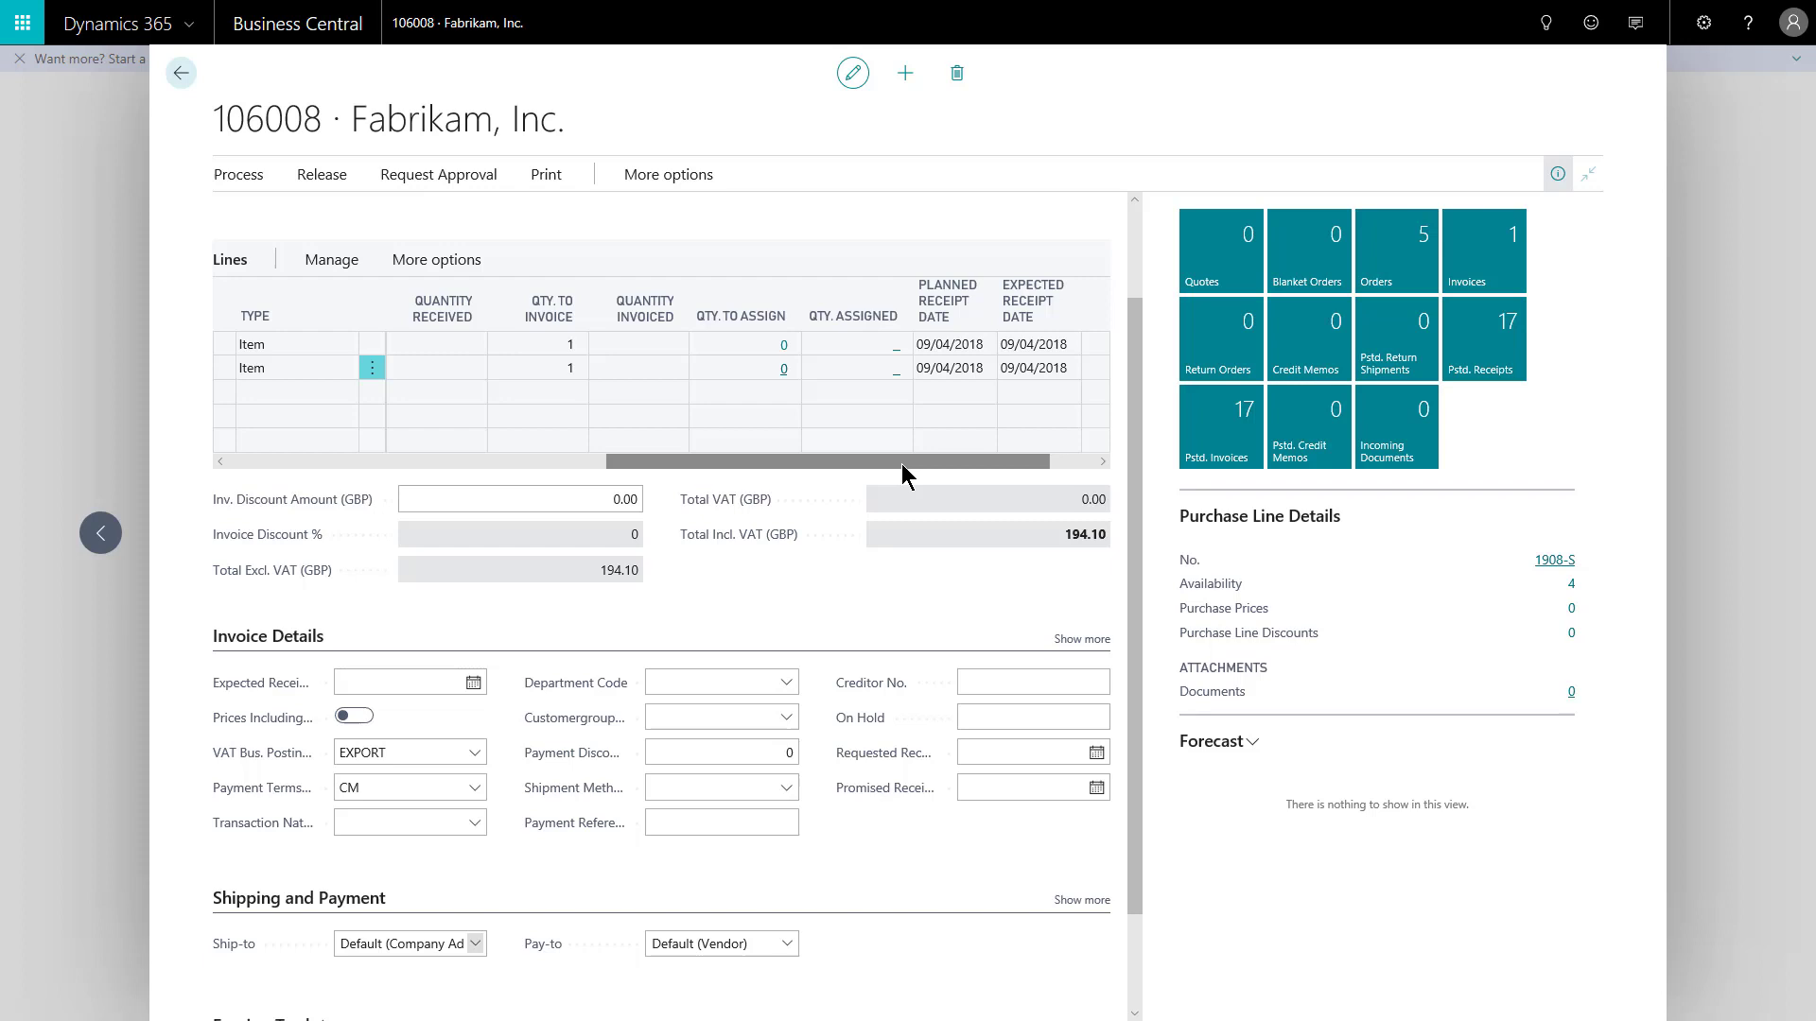
left_click_drag(813, 455, 376, 456)
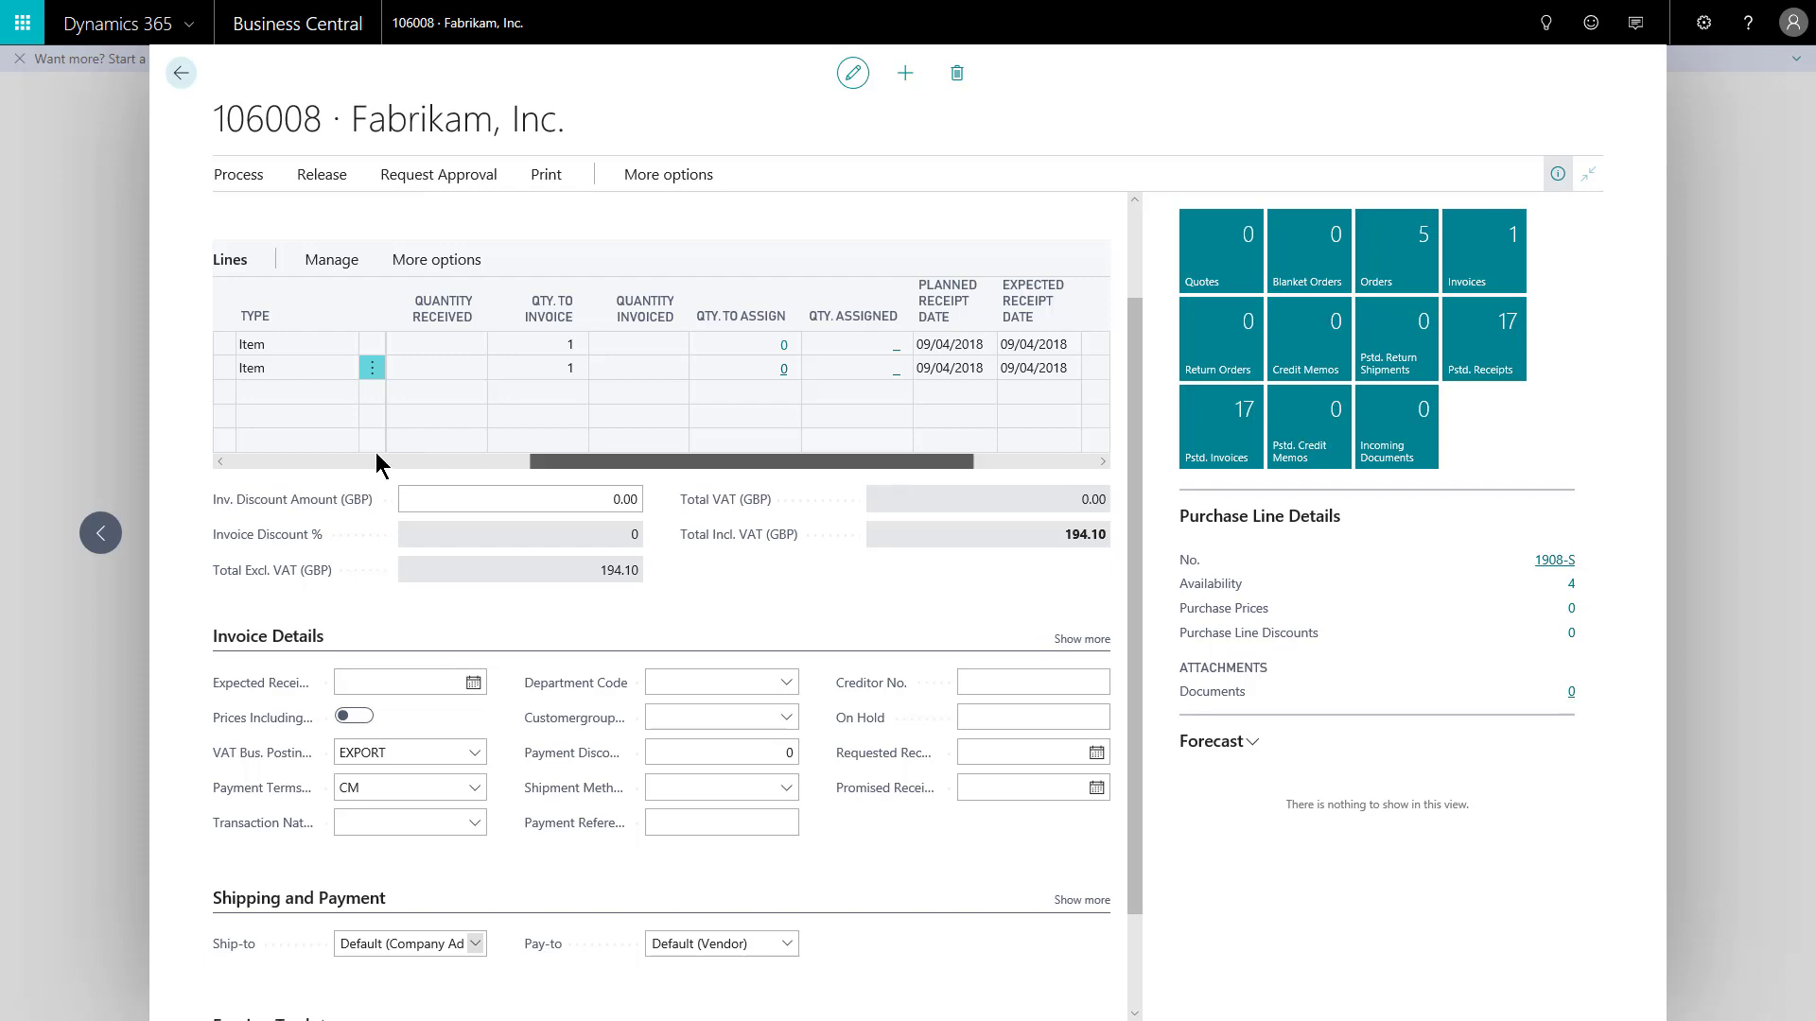
left_click_drag(253, 452, 247, 452)
scroll(592, 272, "up", 2)
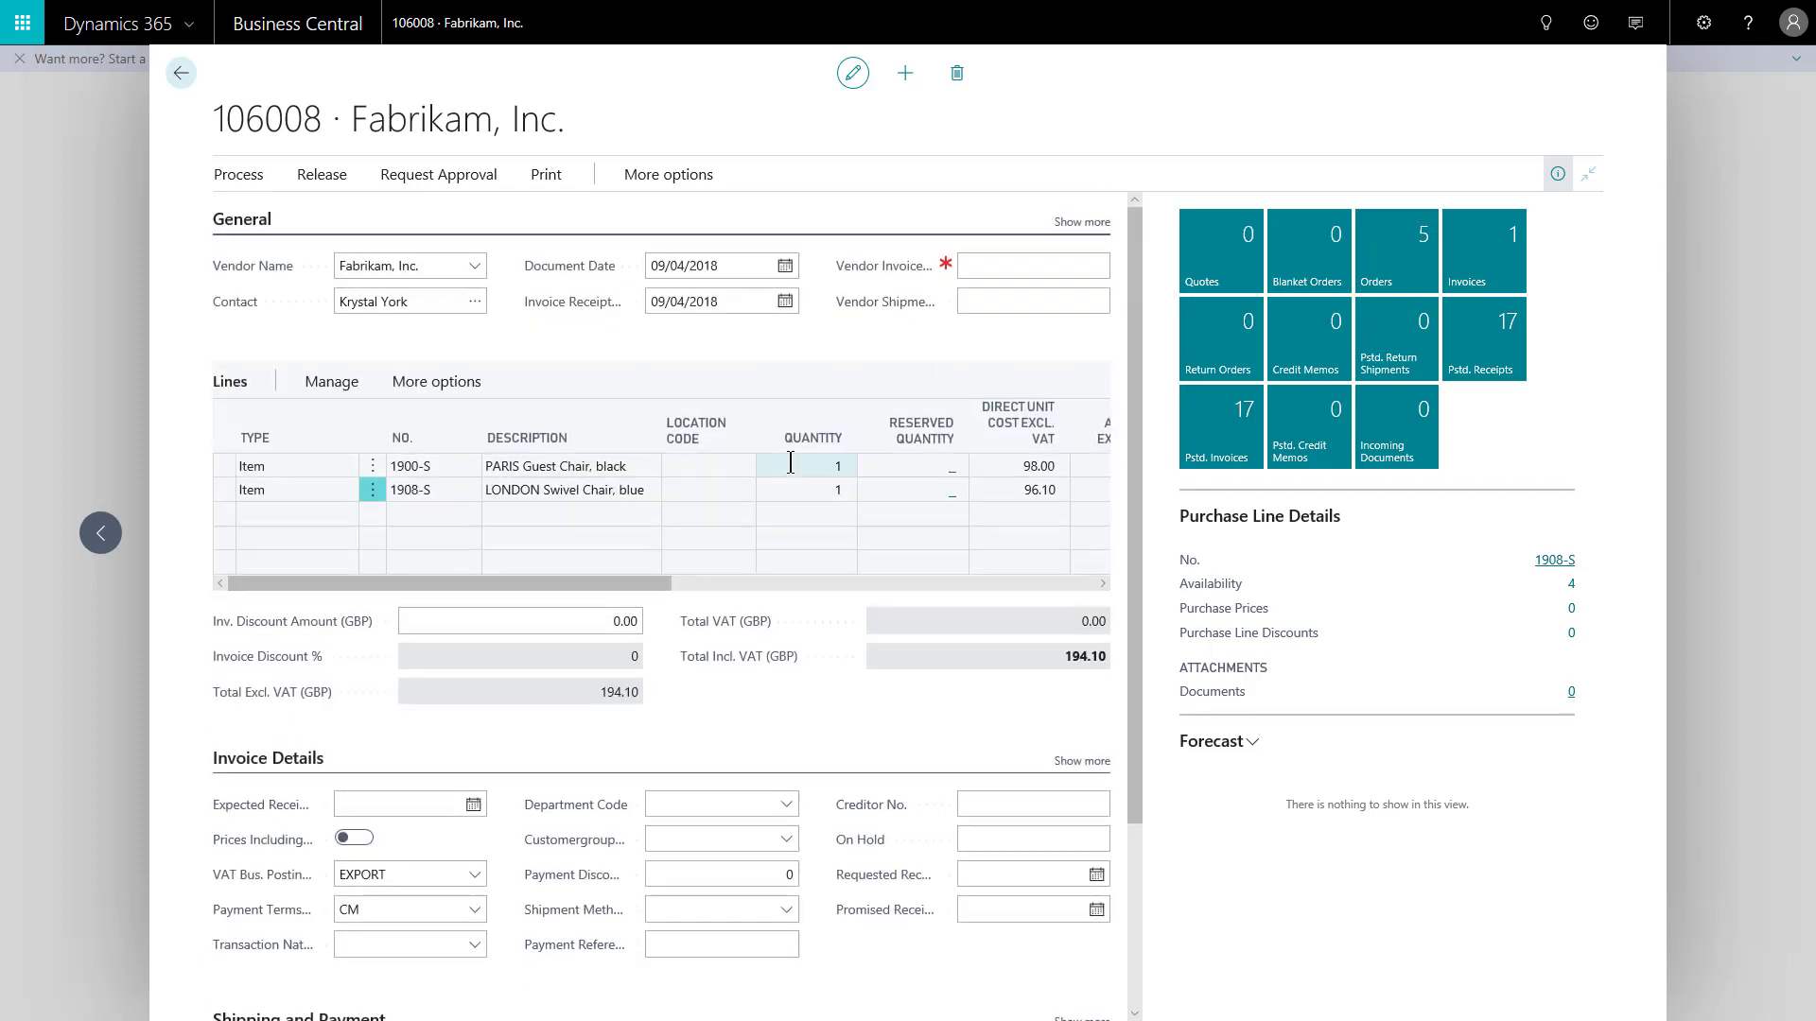
Expand order 106008's General section to show all fields, including vendor address, dates and Status Open.
mouse_move(597, 271)
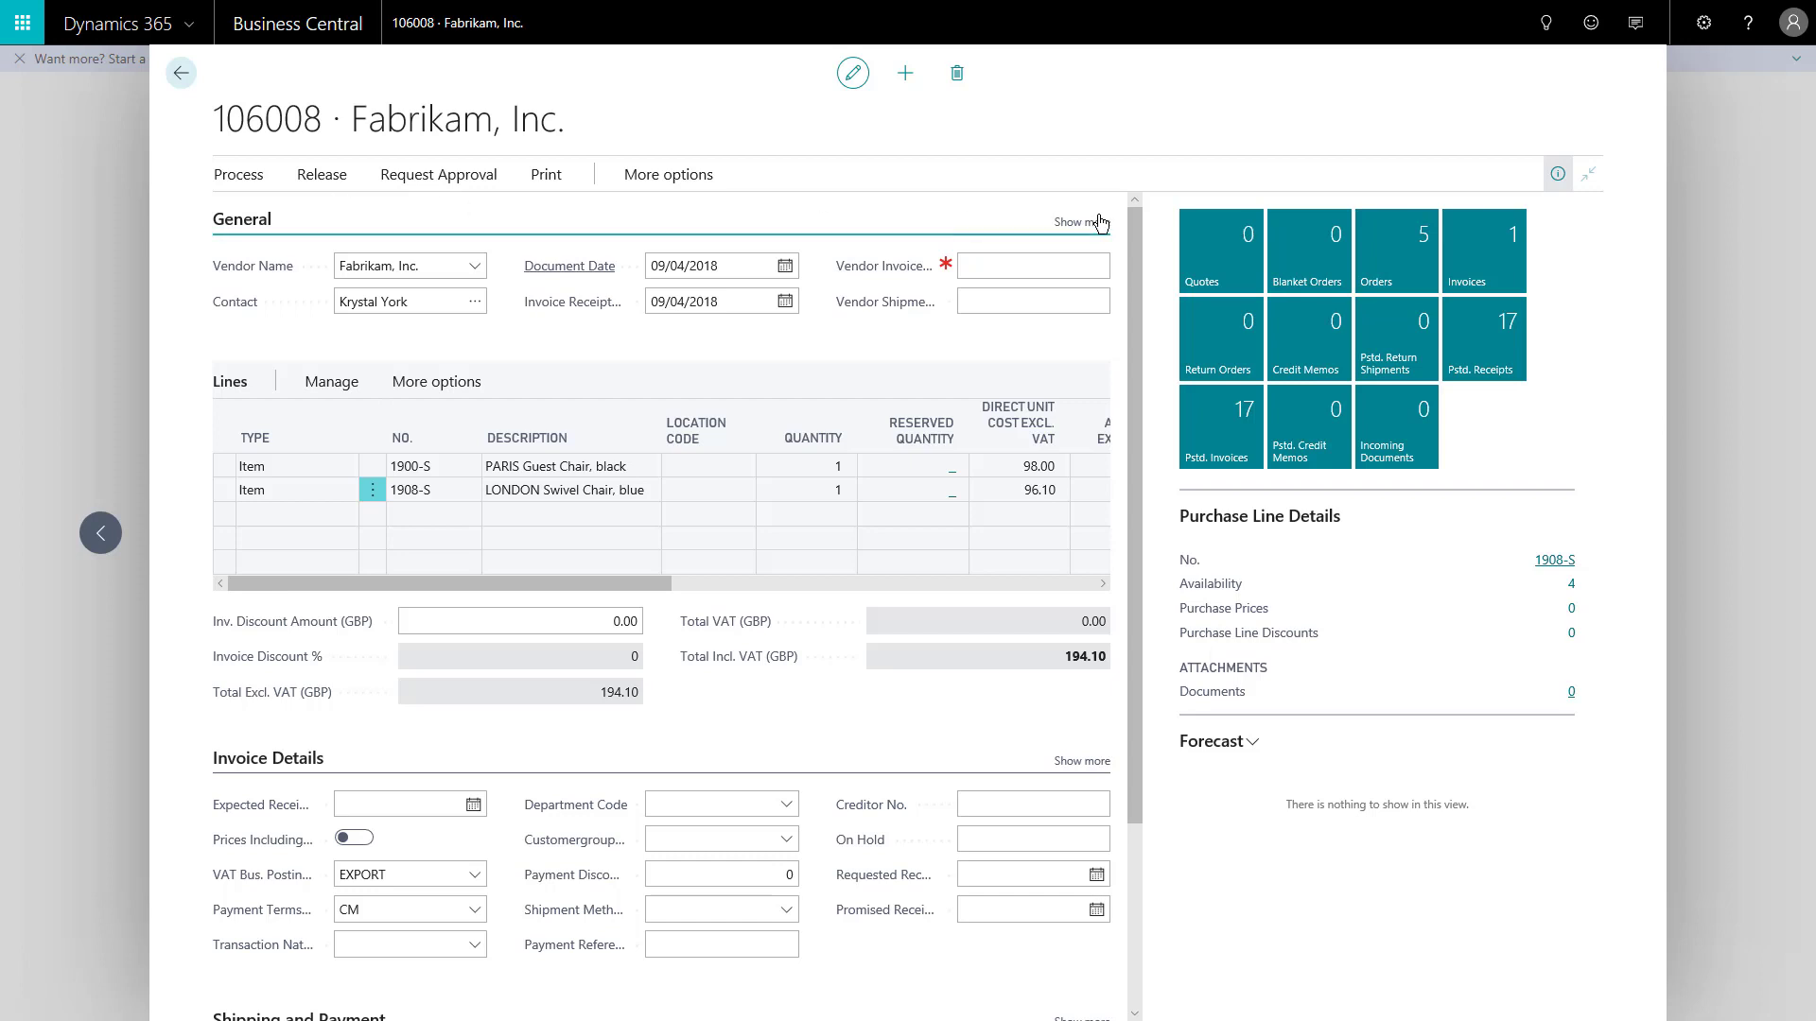
left_click(651, 178)
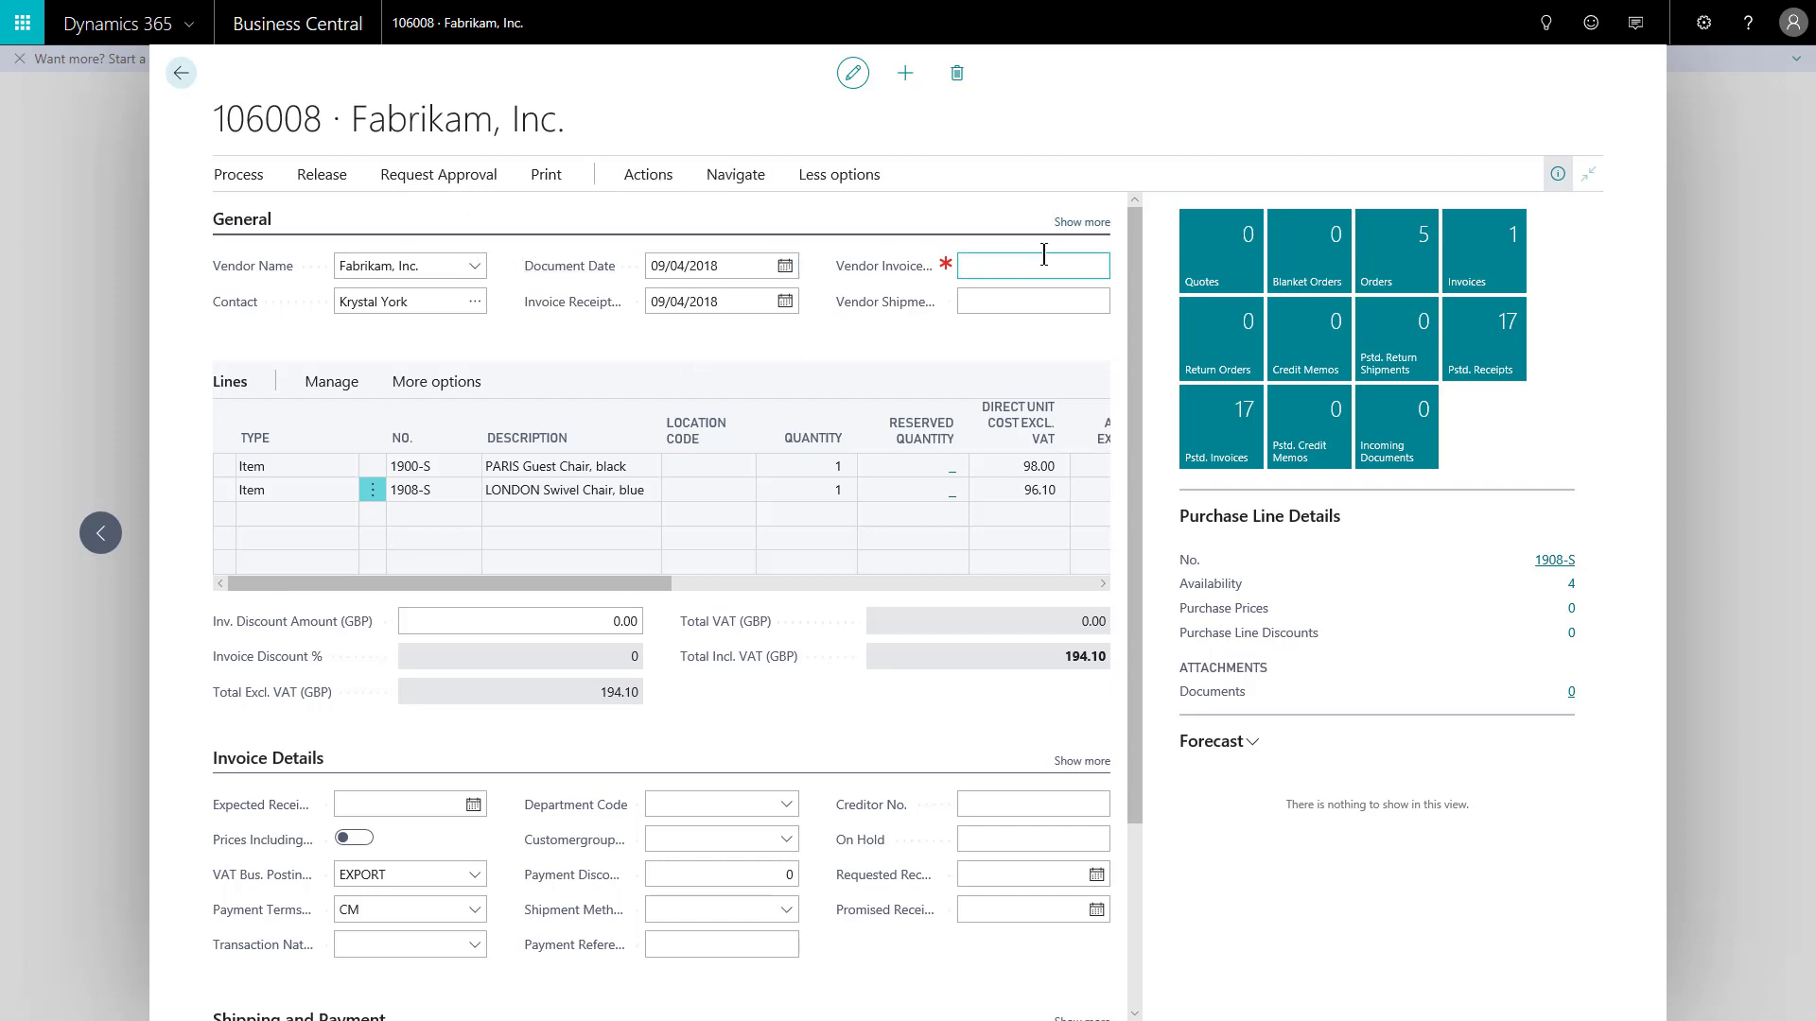
left_click(1083, 222)
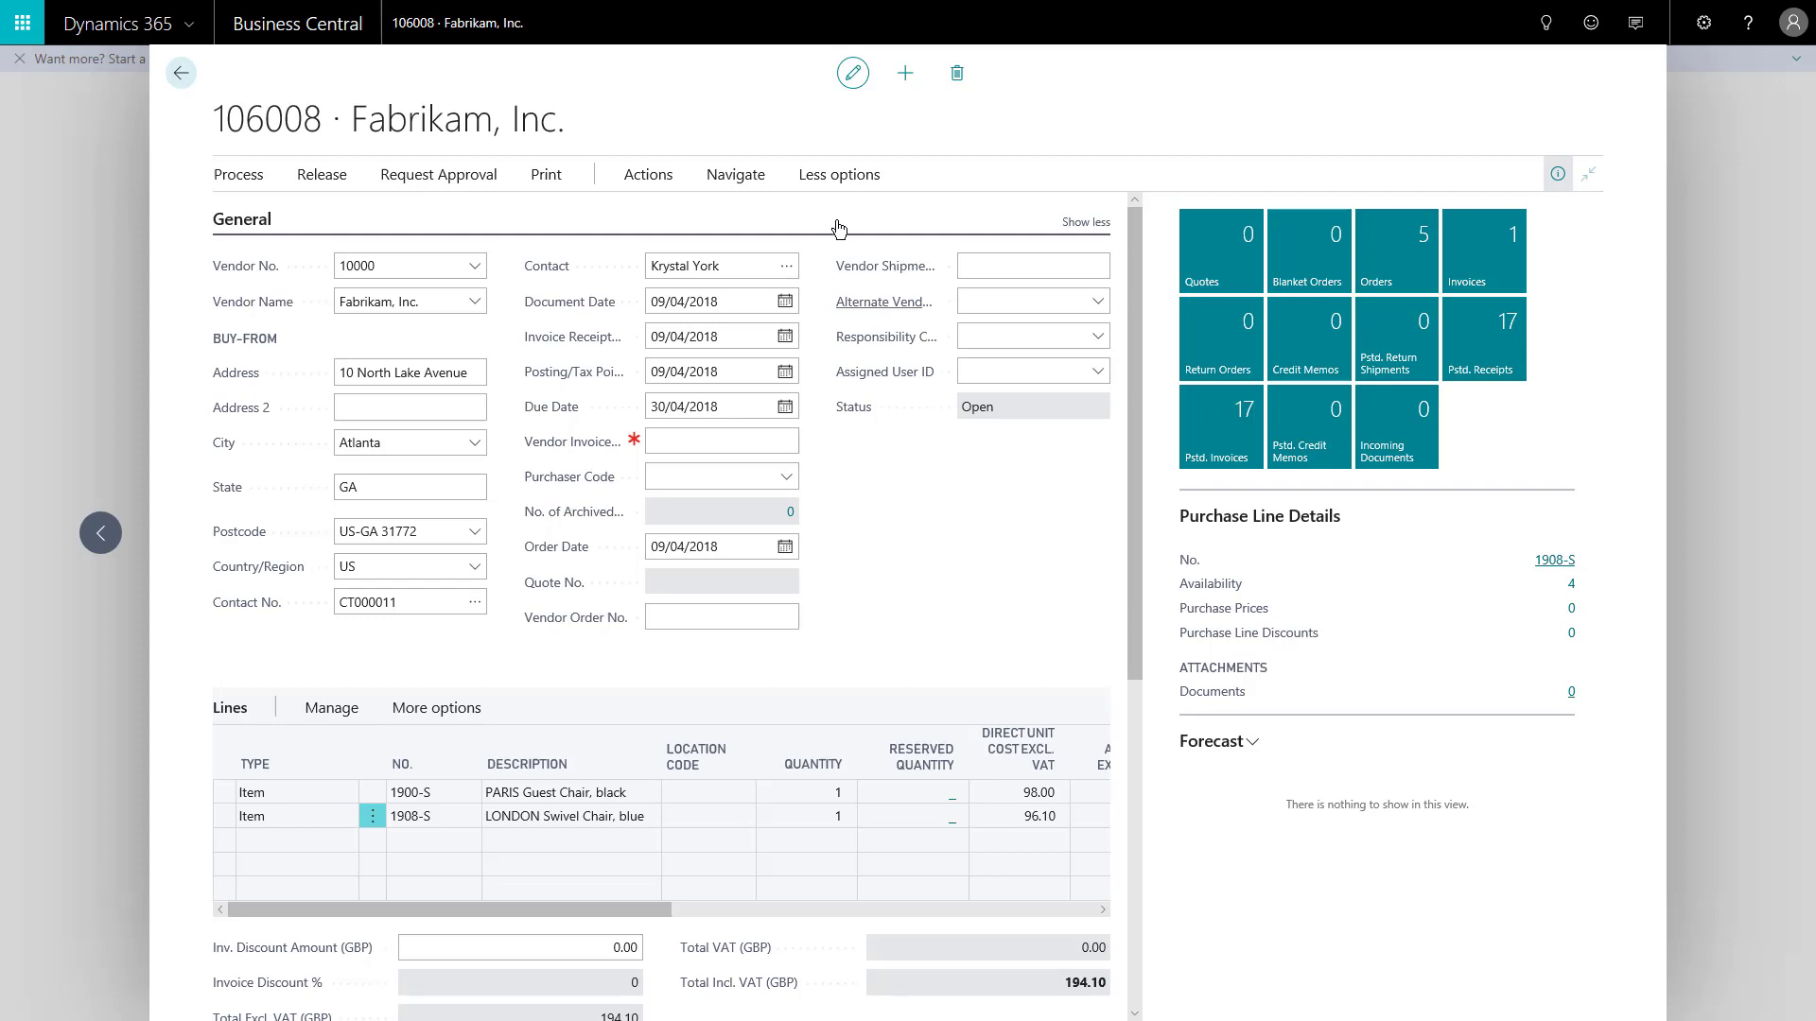
Release purchase order 106008 so its status becomes Released.
left_click(650, 176)
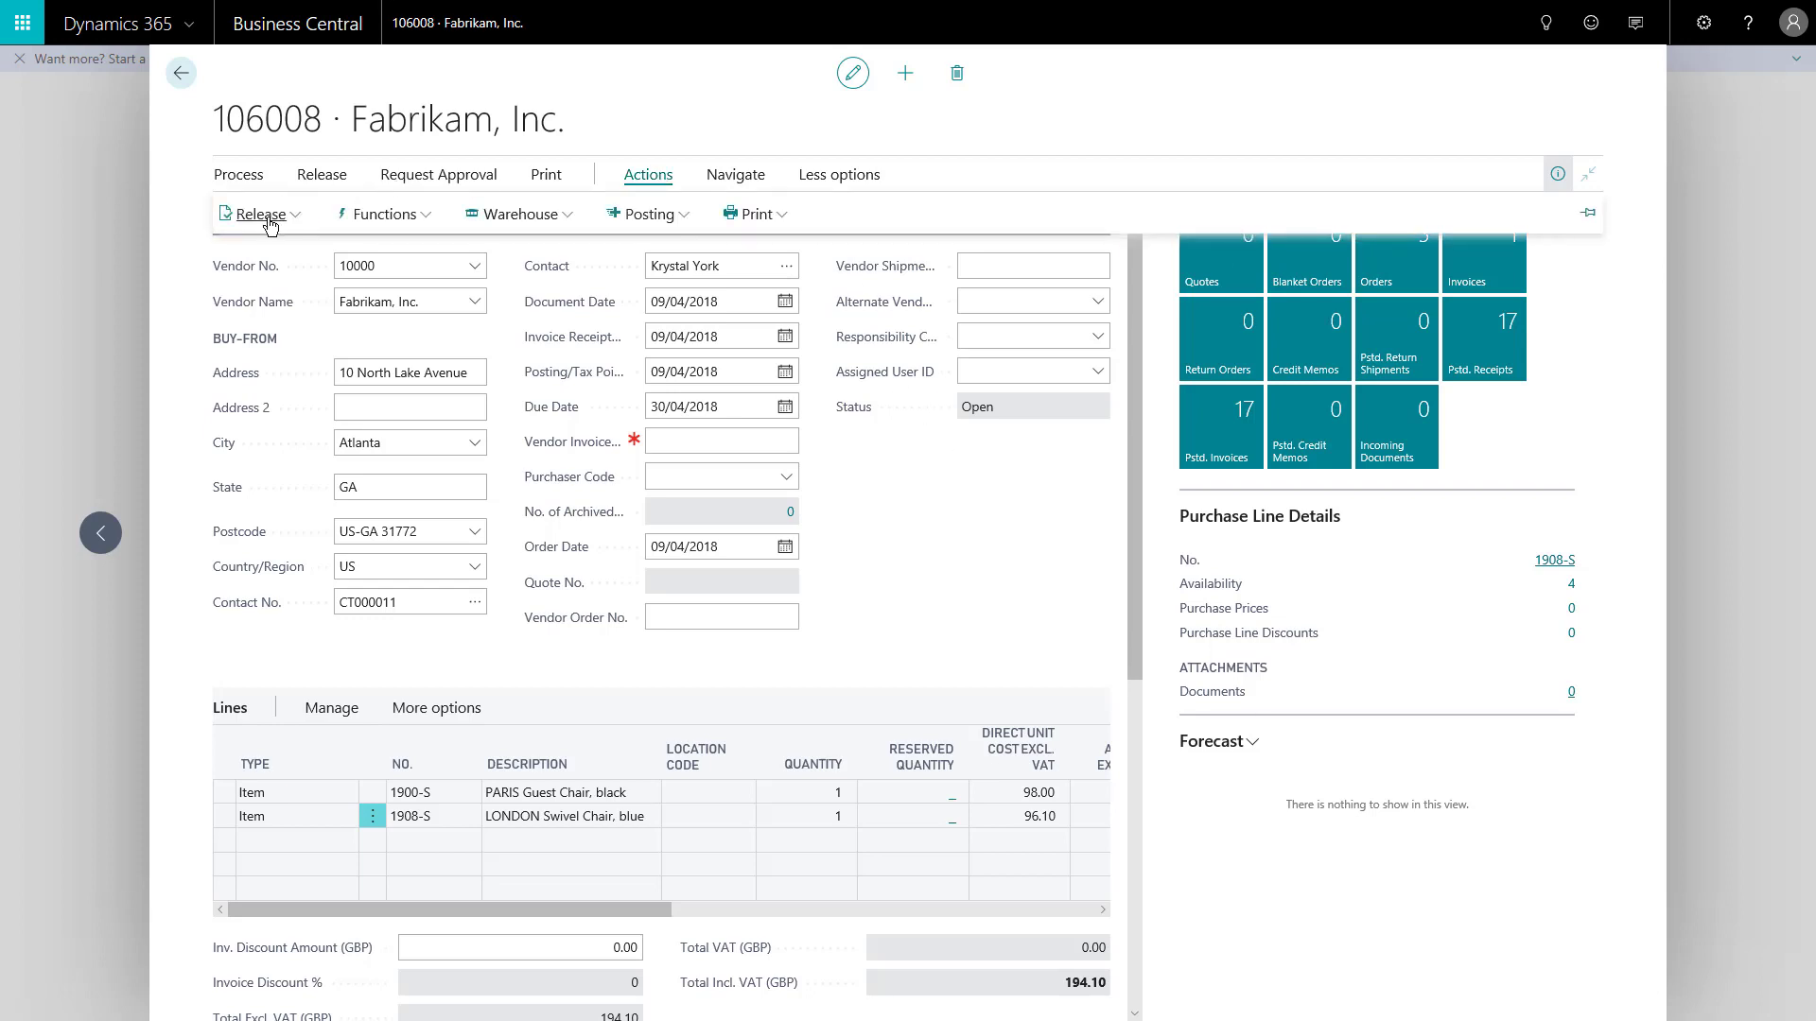
left_click(266, 220)
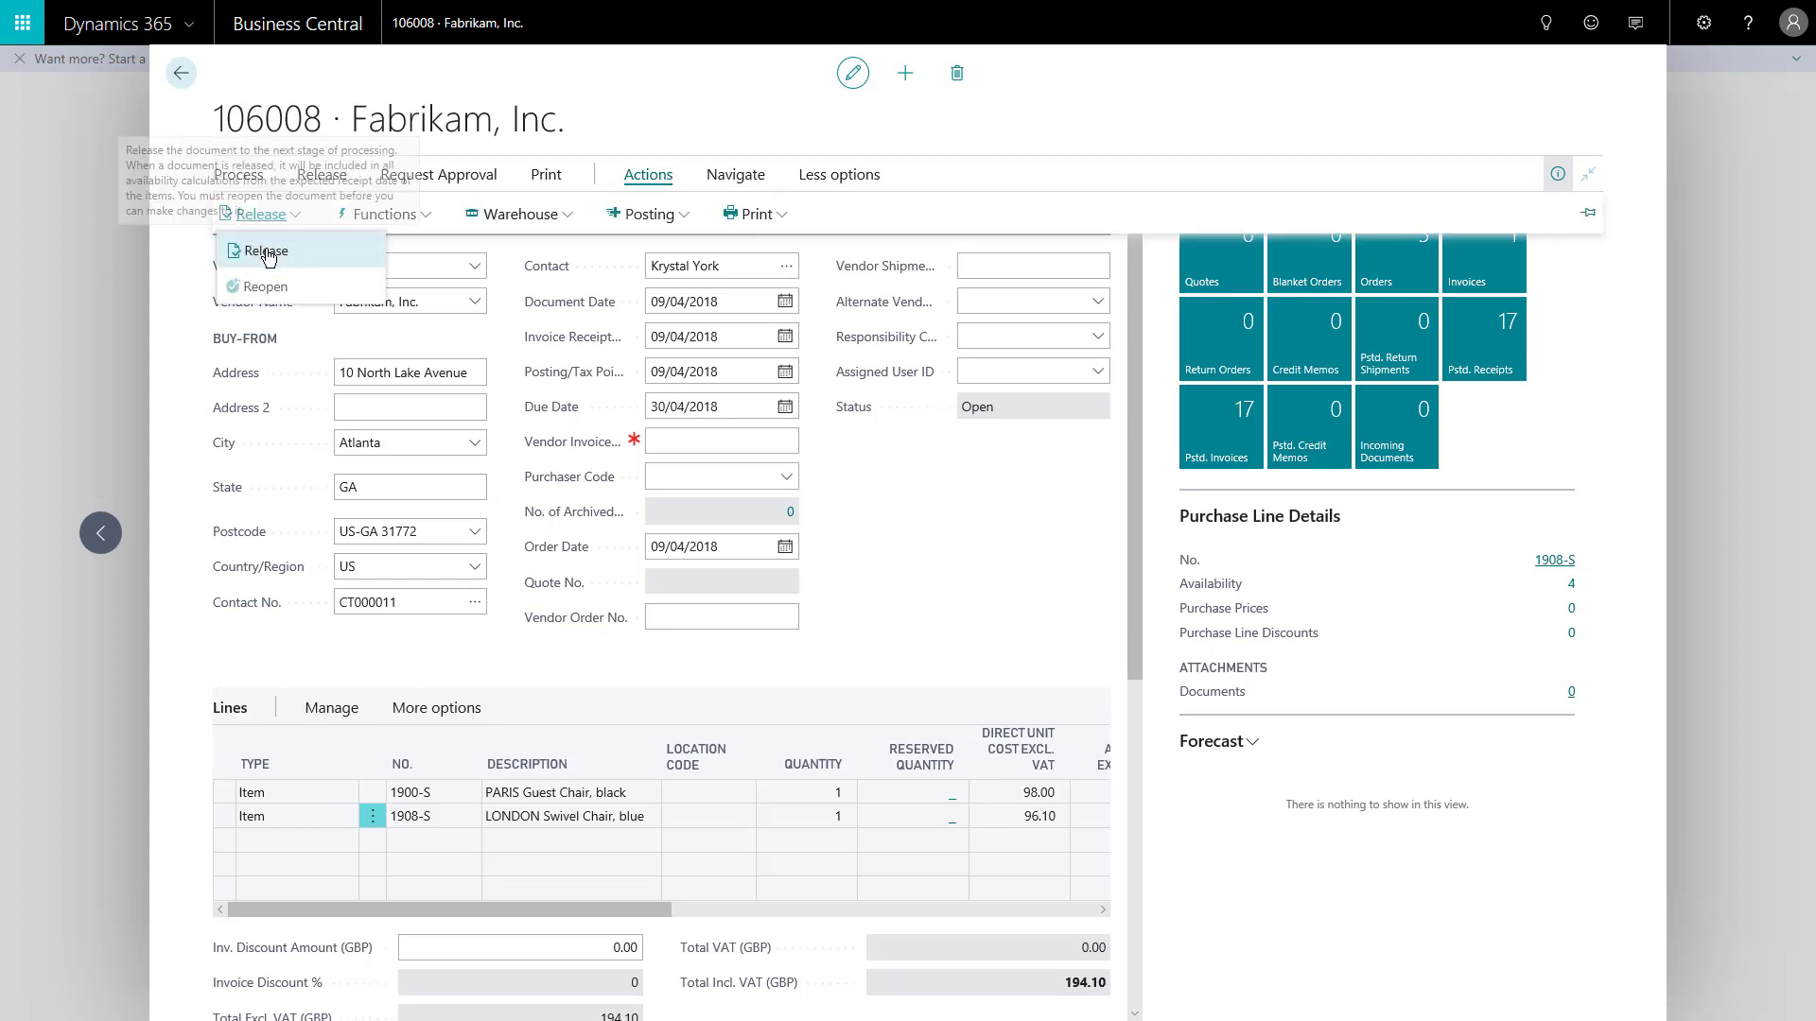
left_click(267, 252)
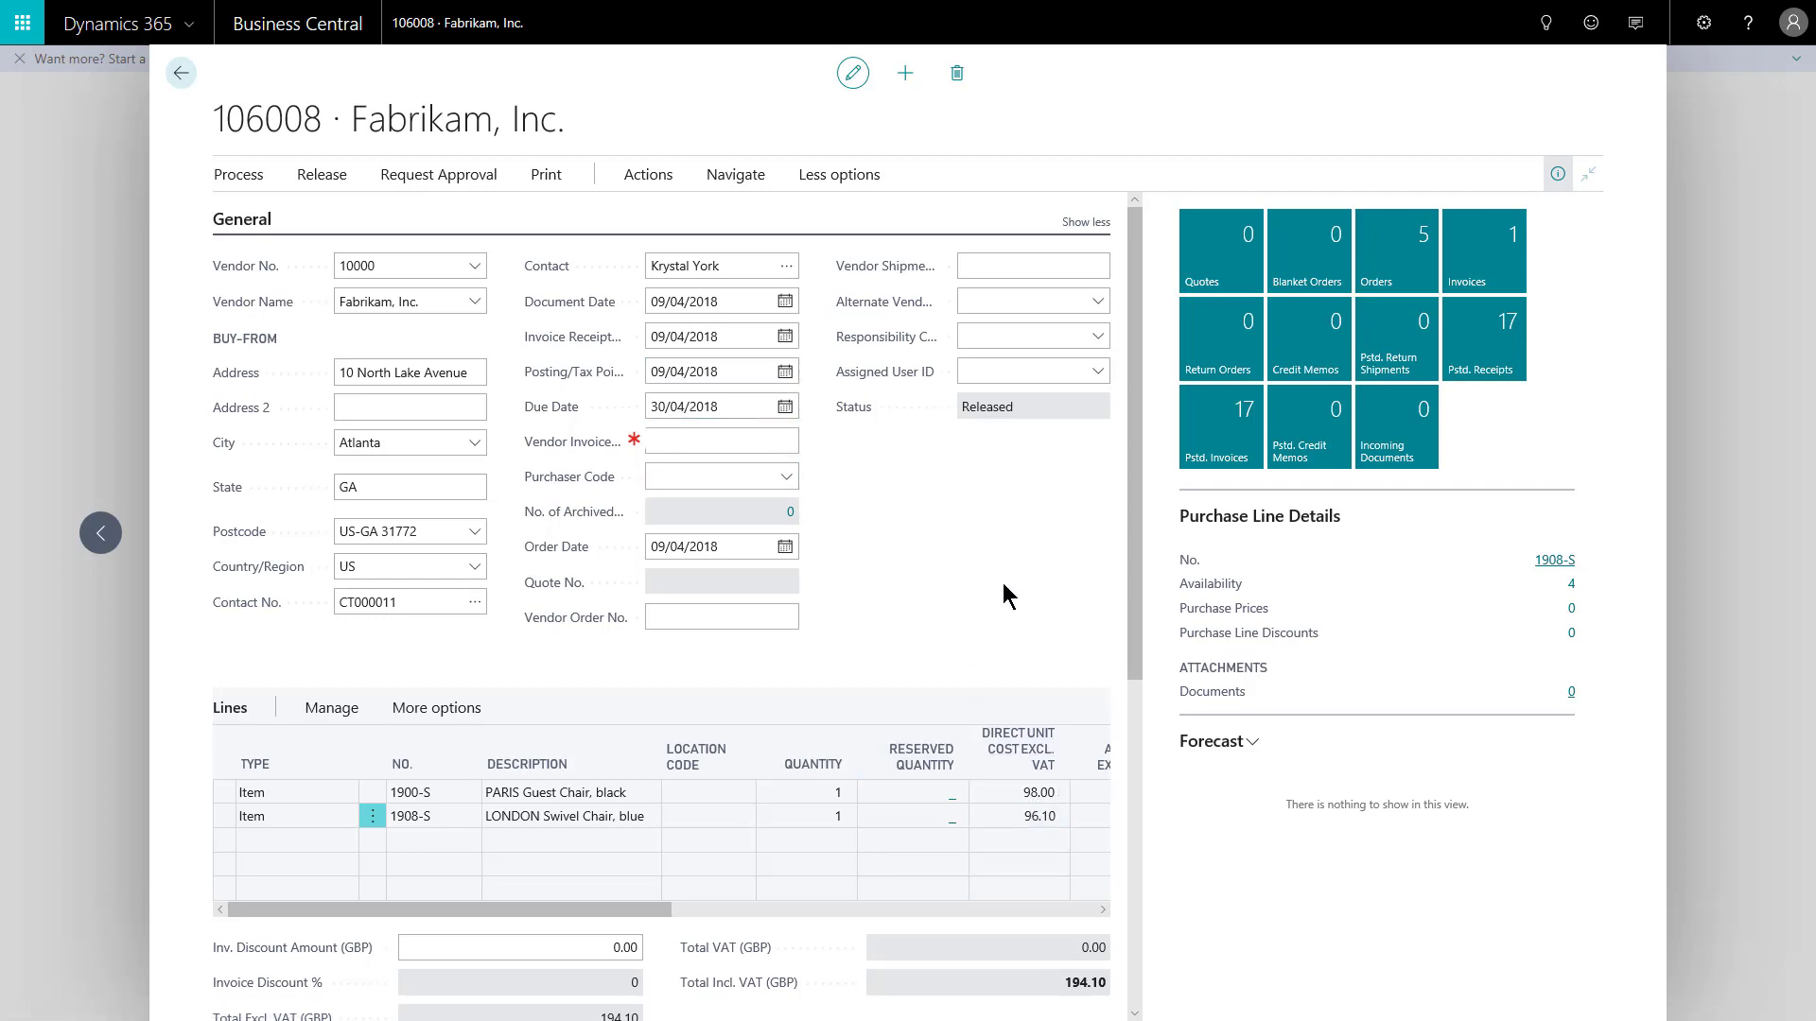
Open the Send Document To options for the order and cancel without sending.
left_click(547, 175)
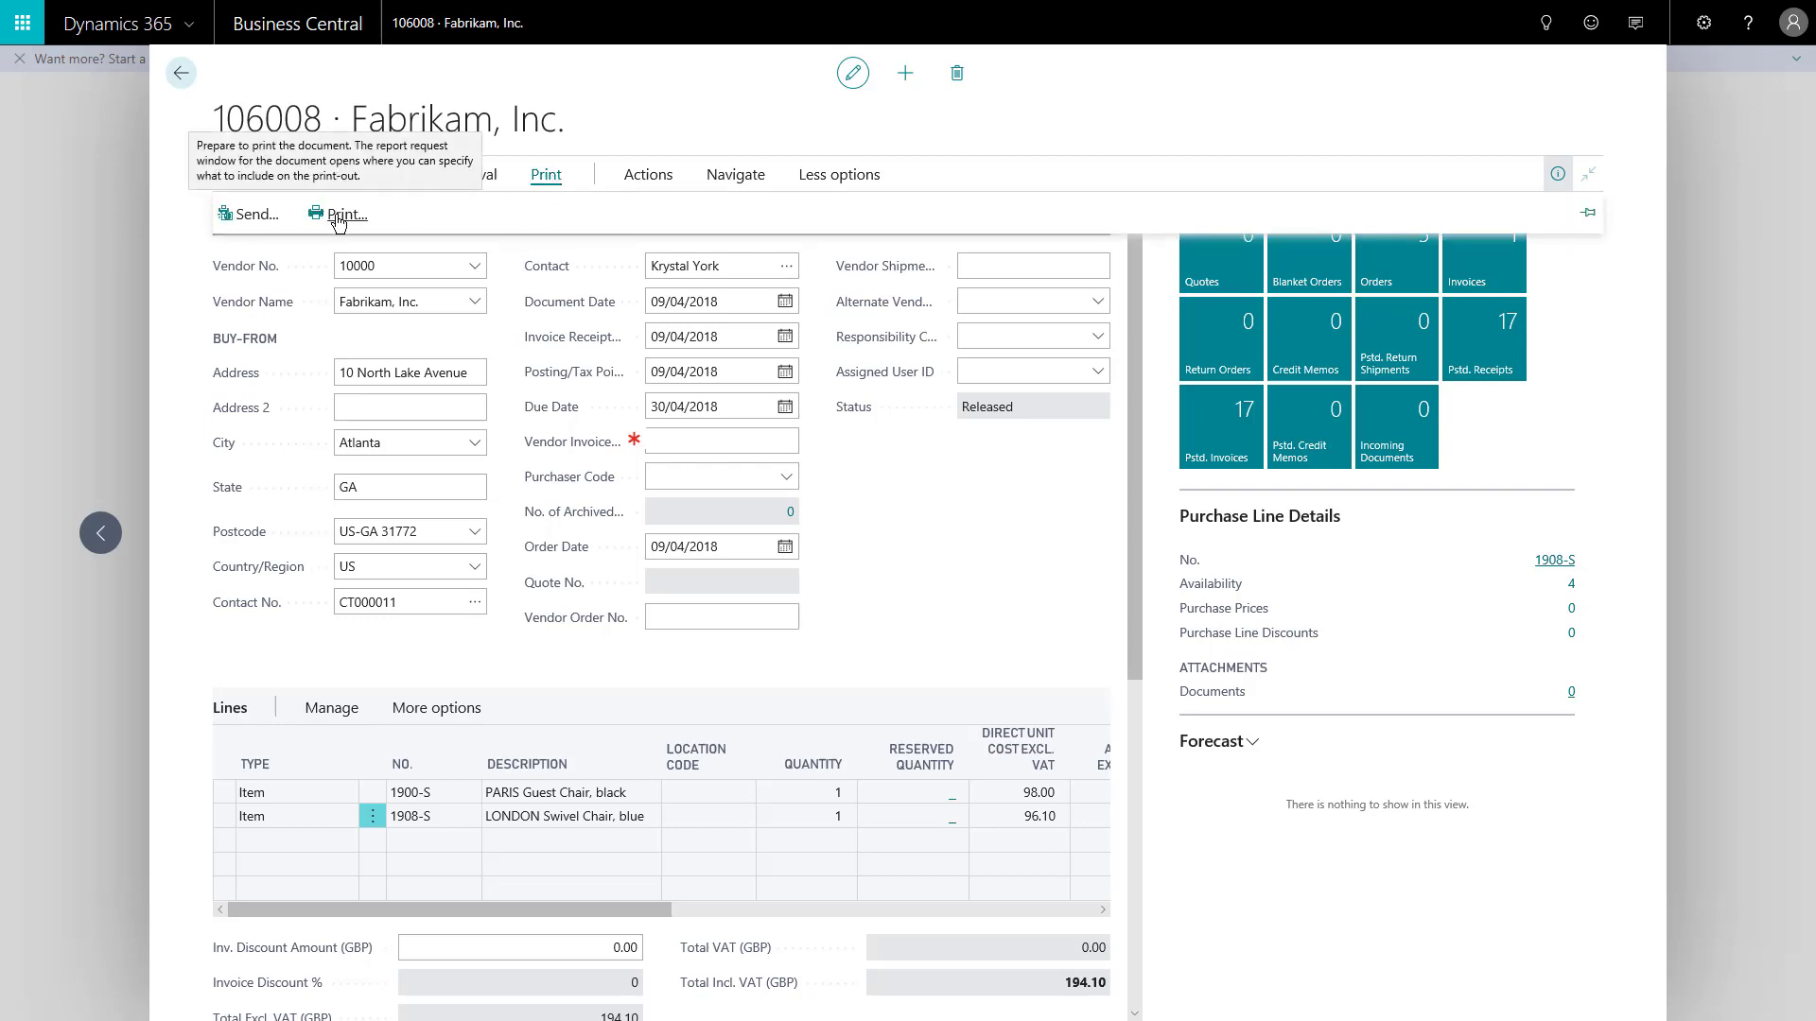
left_click(257, 215)
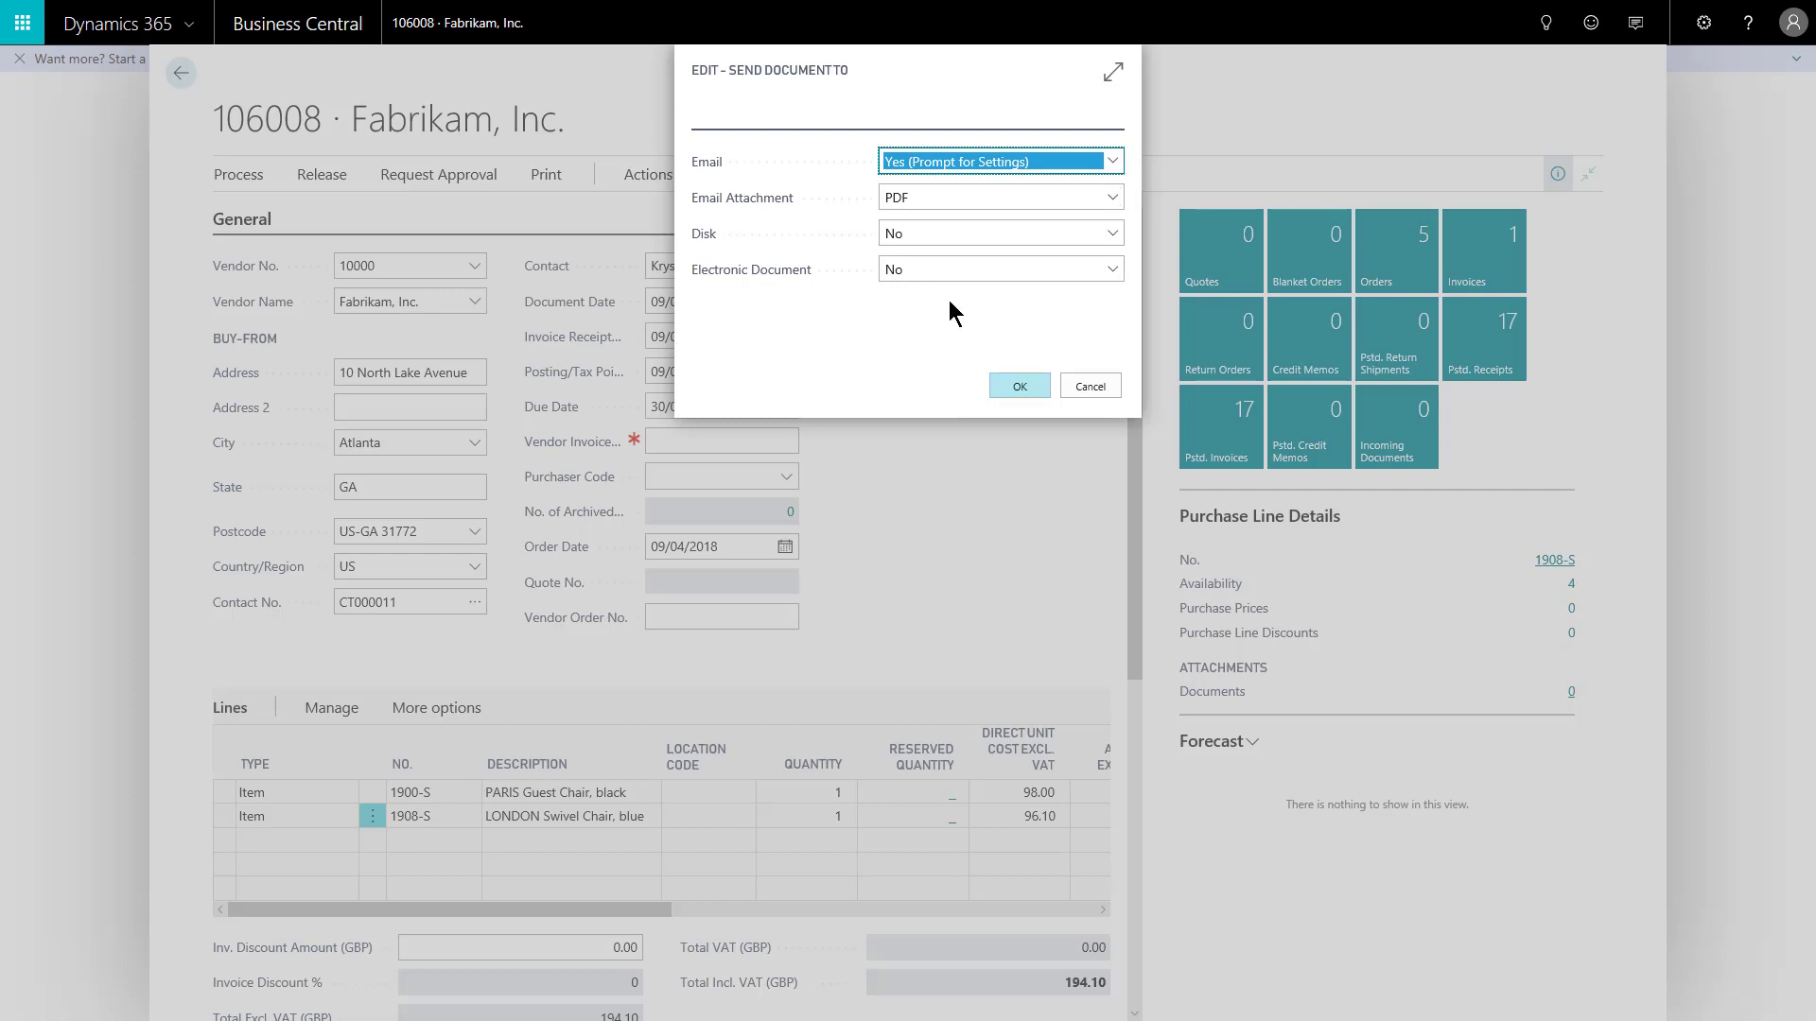
left_click(1090, 388)
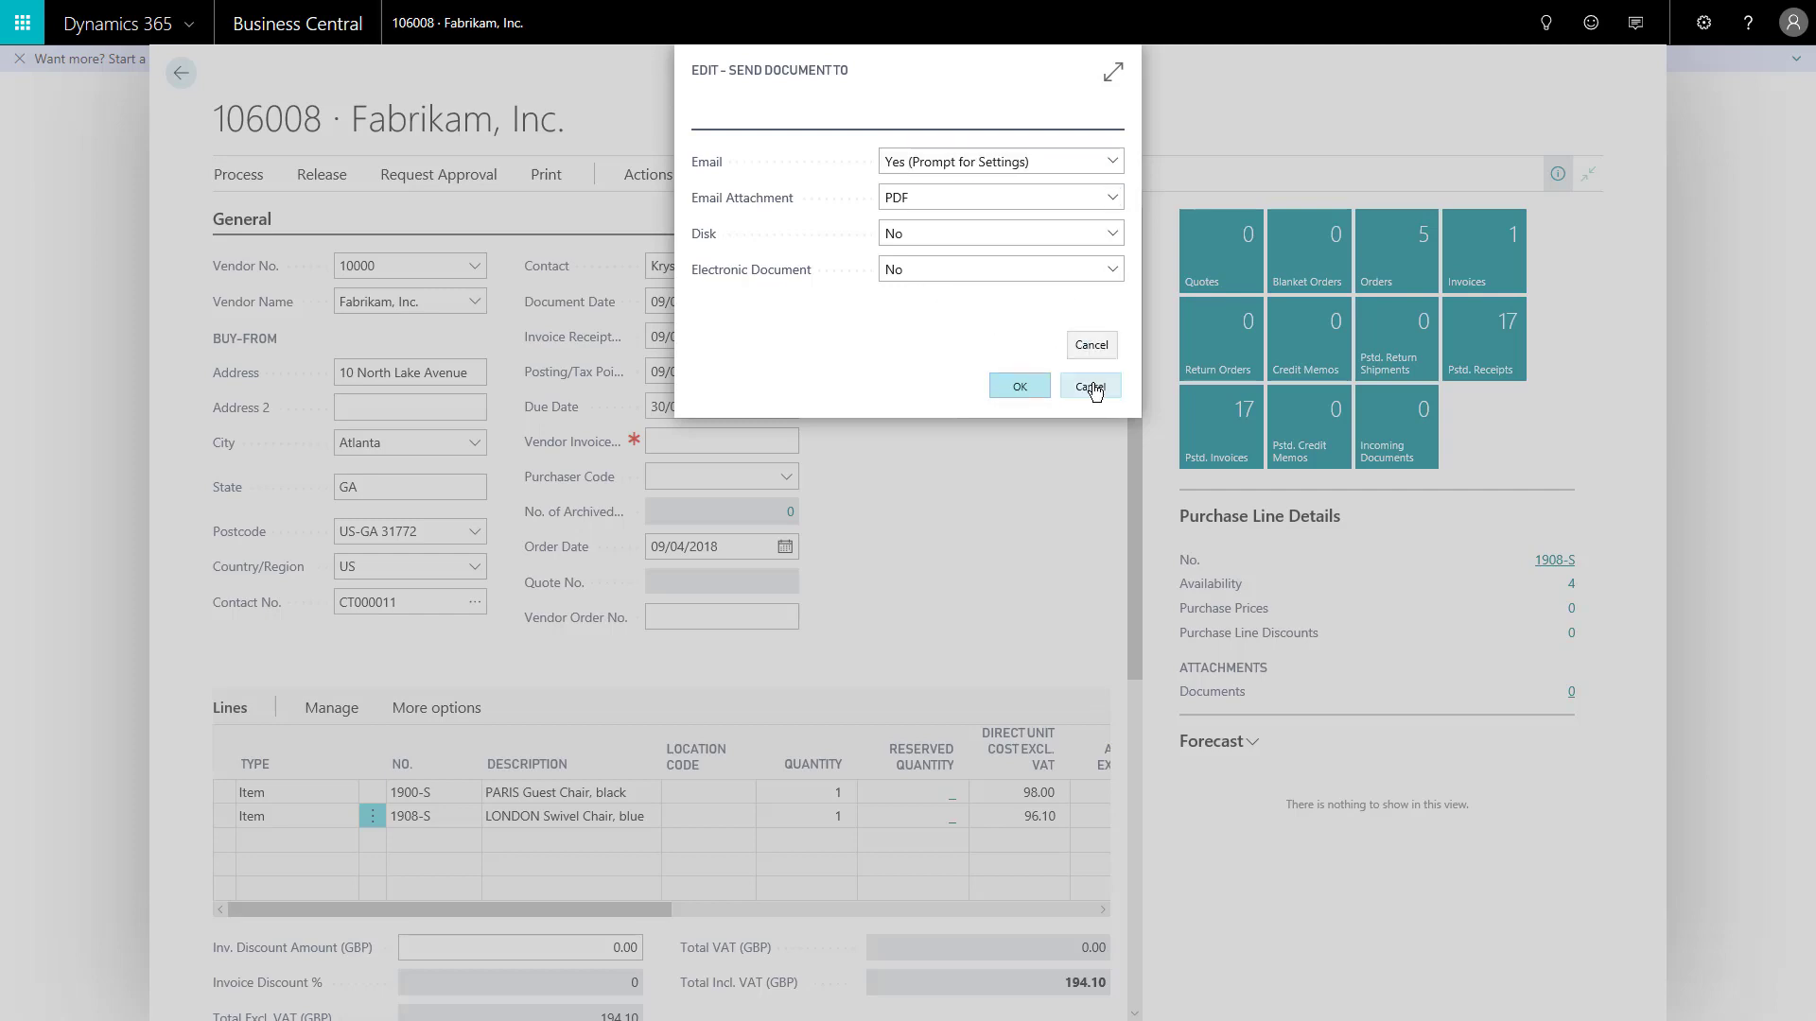
left_click(1090, 387)
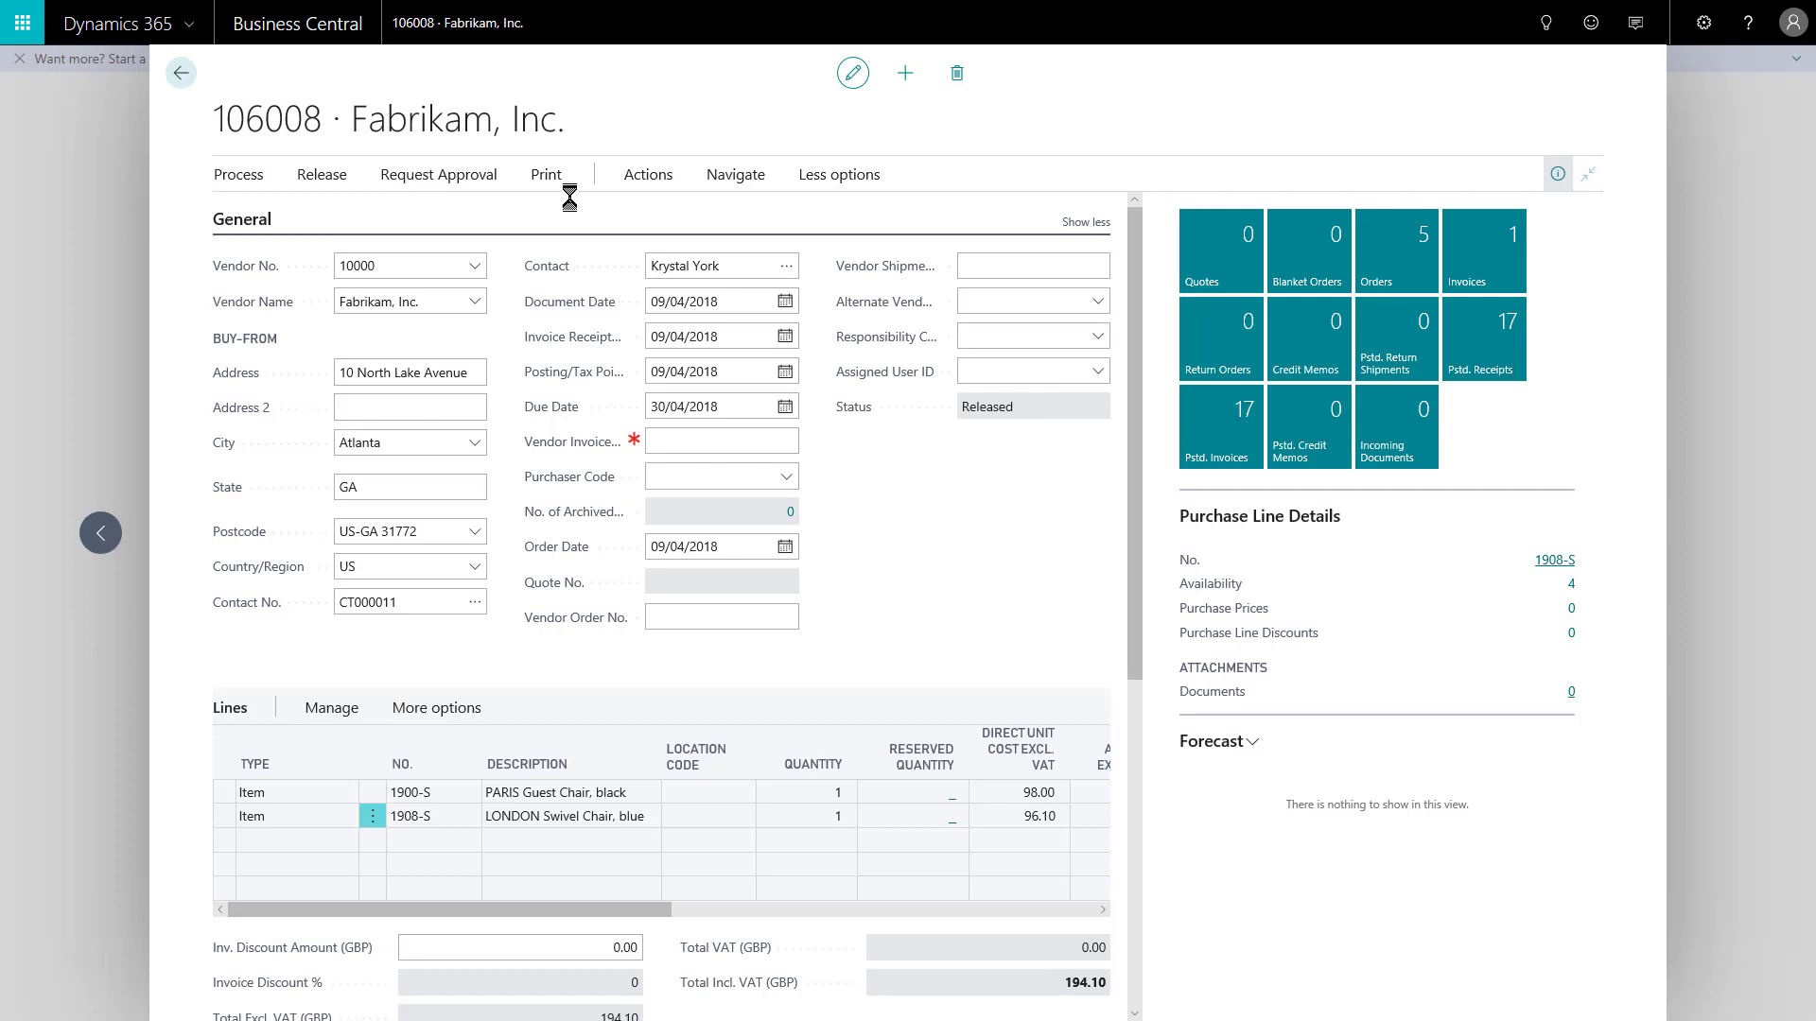
Preview purchase order 106008's printout with Archive Document switched on, then close the viewer.
left_click(544, 174)
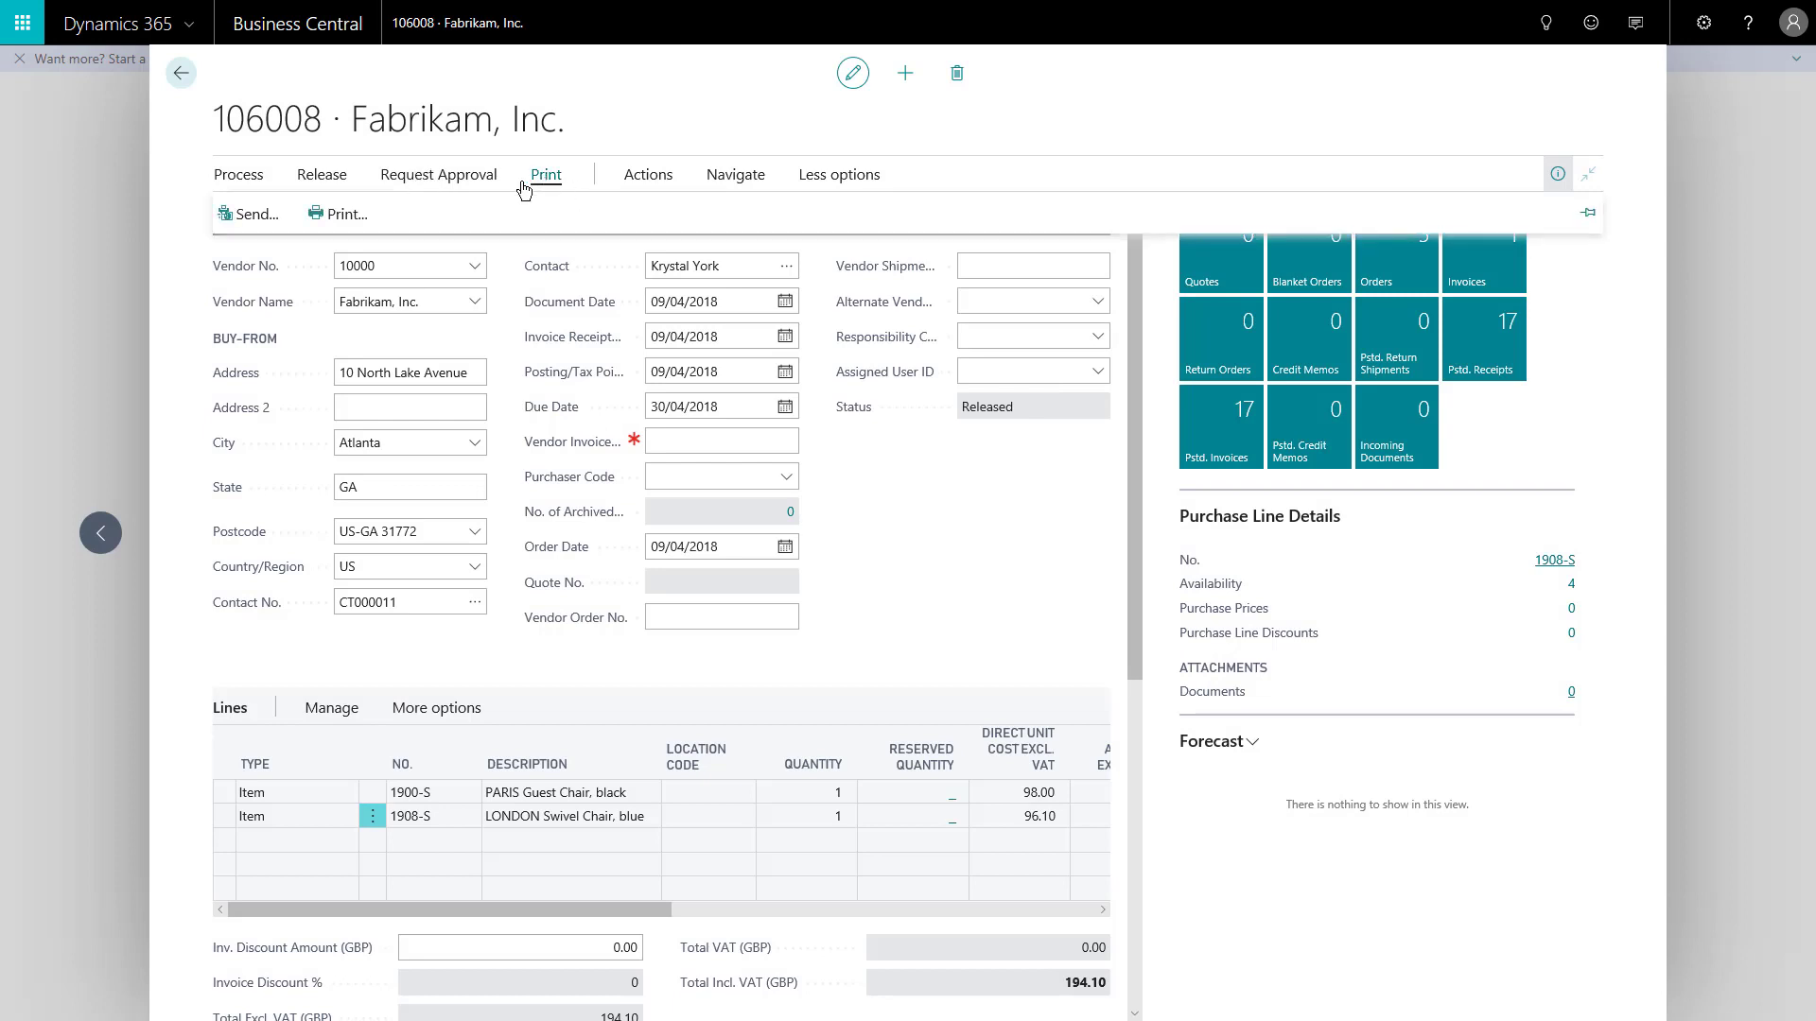
left_click(343, 221)
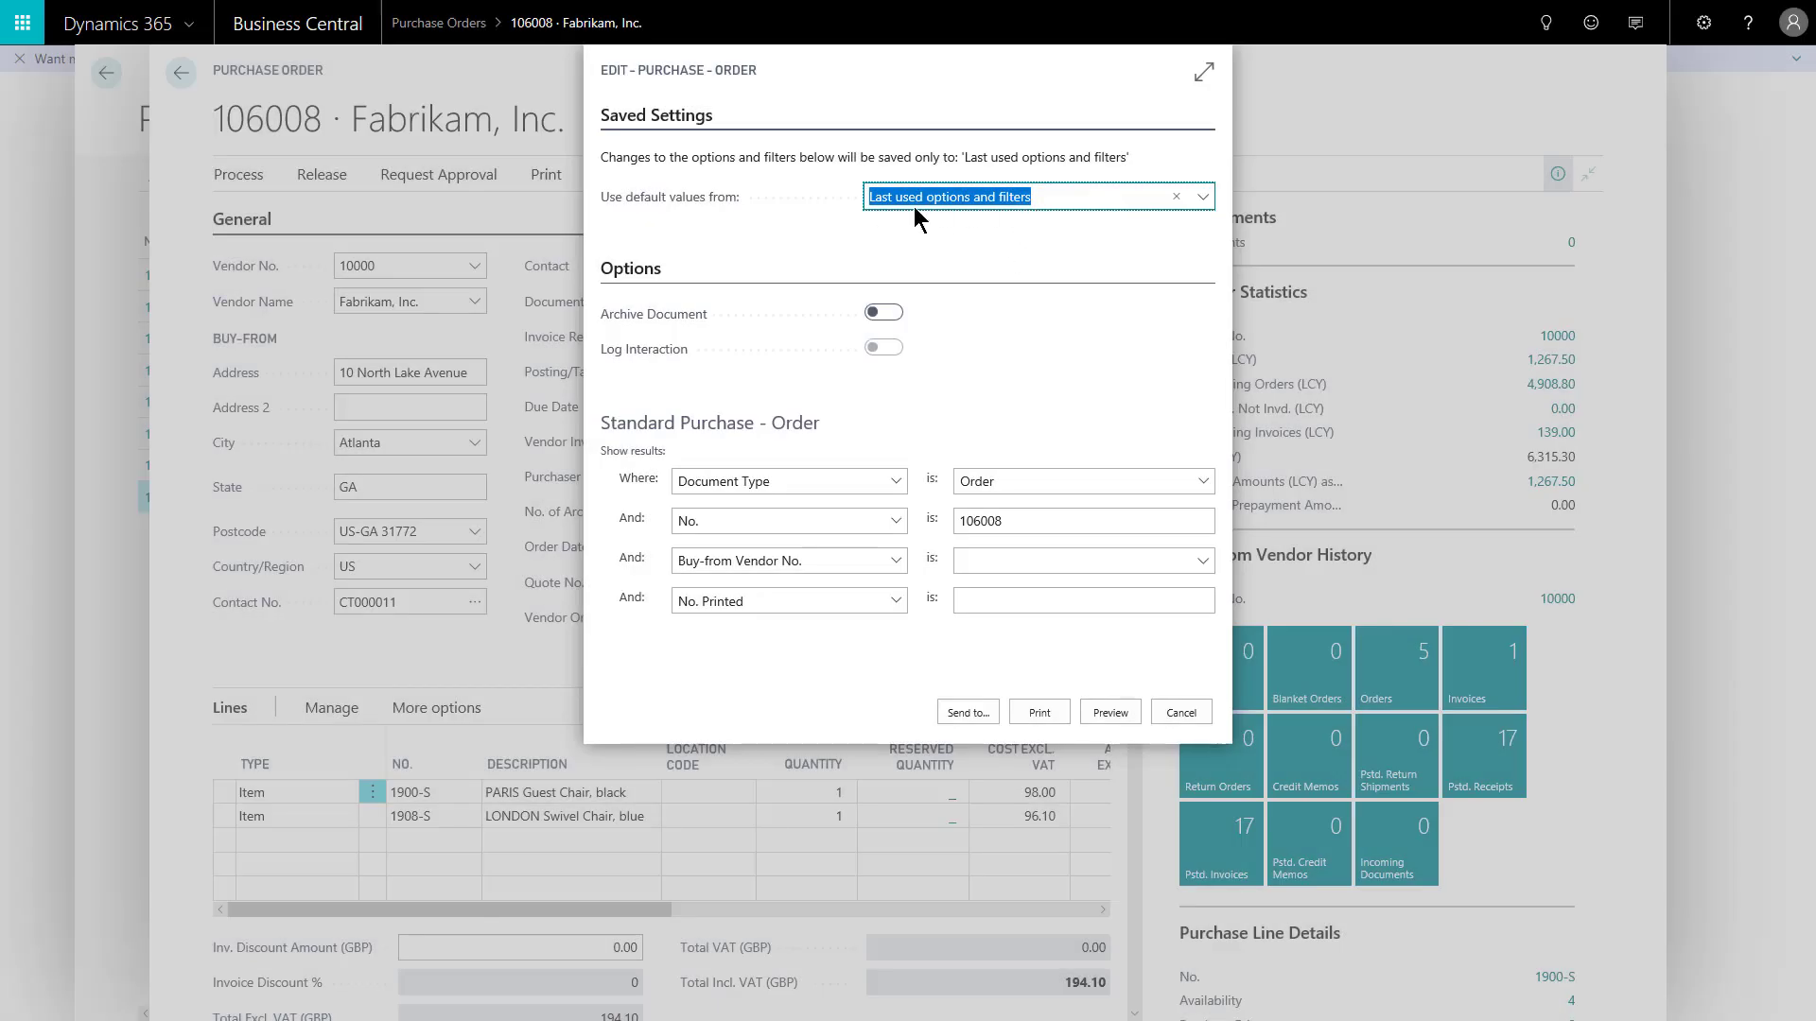
left_click(882, 314)
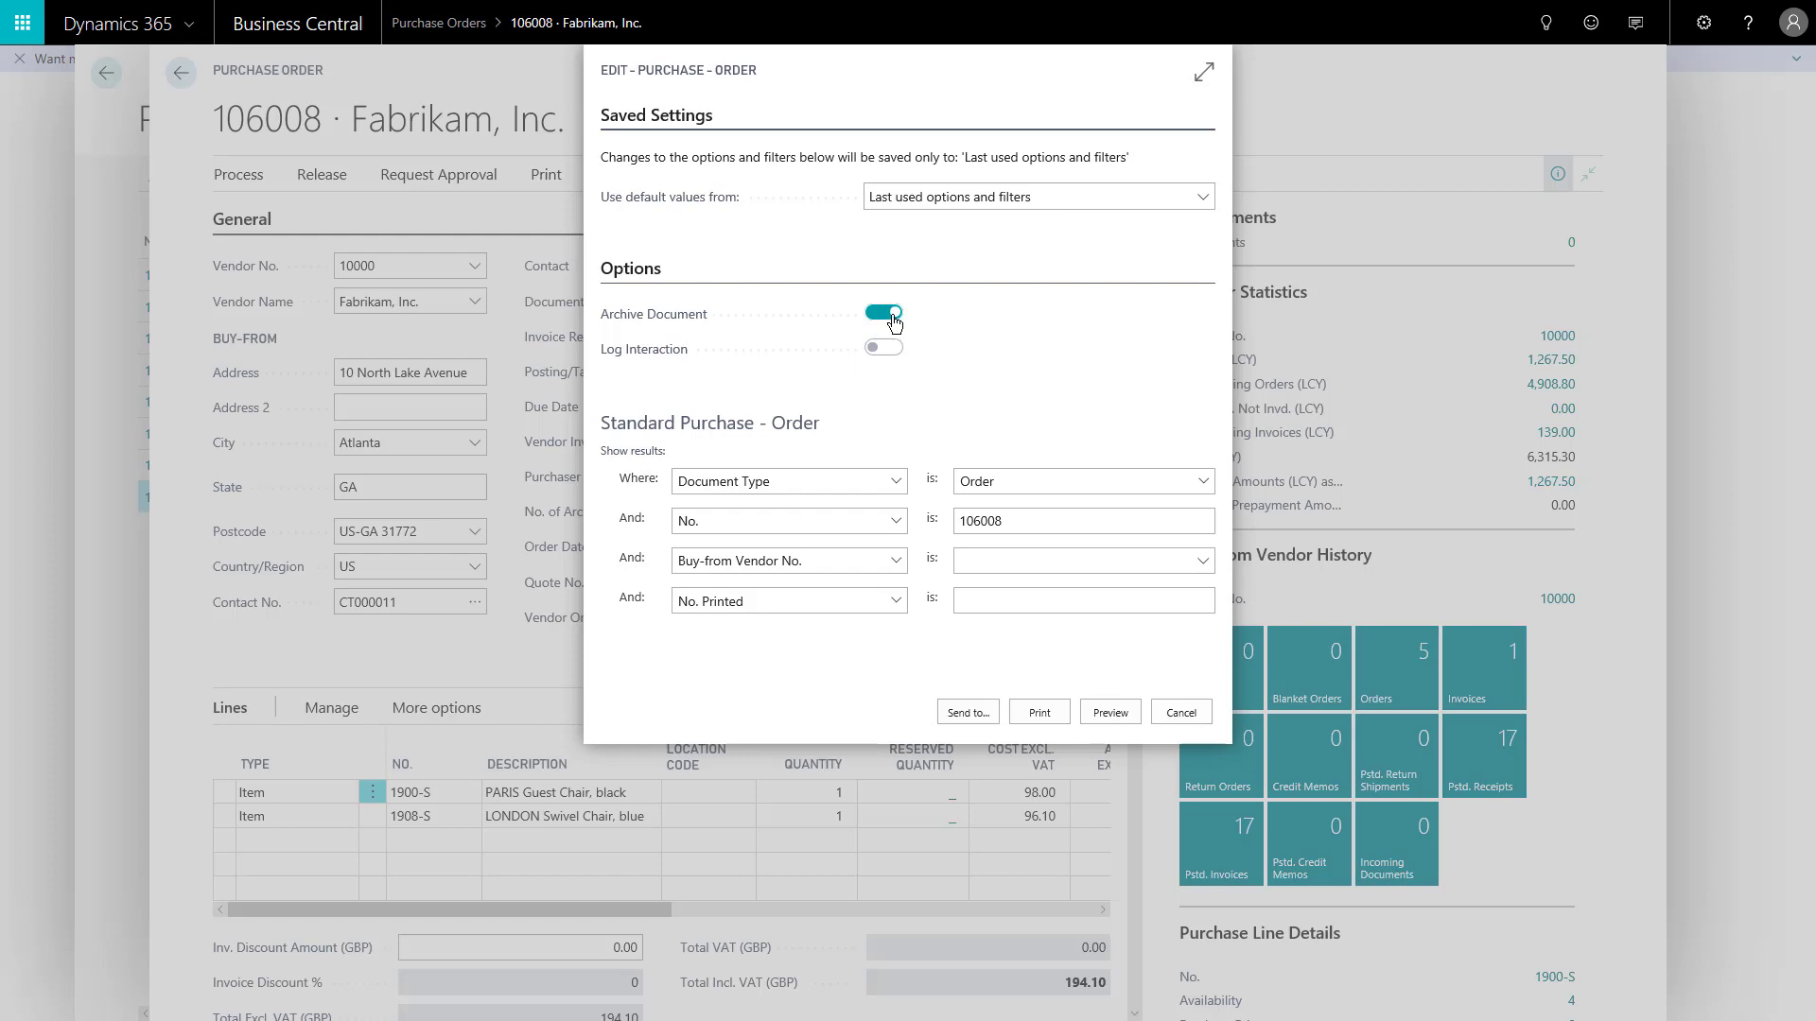
left_click(1111, 714)
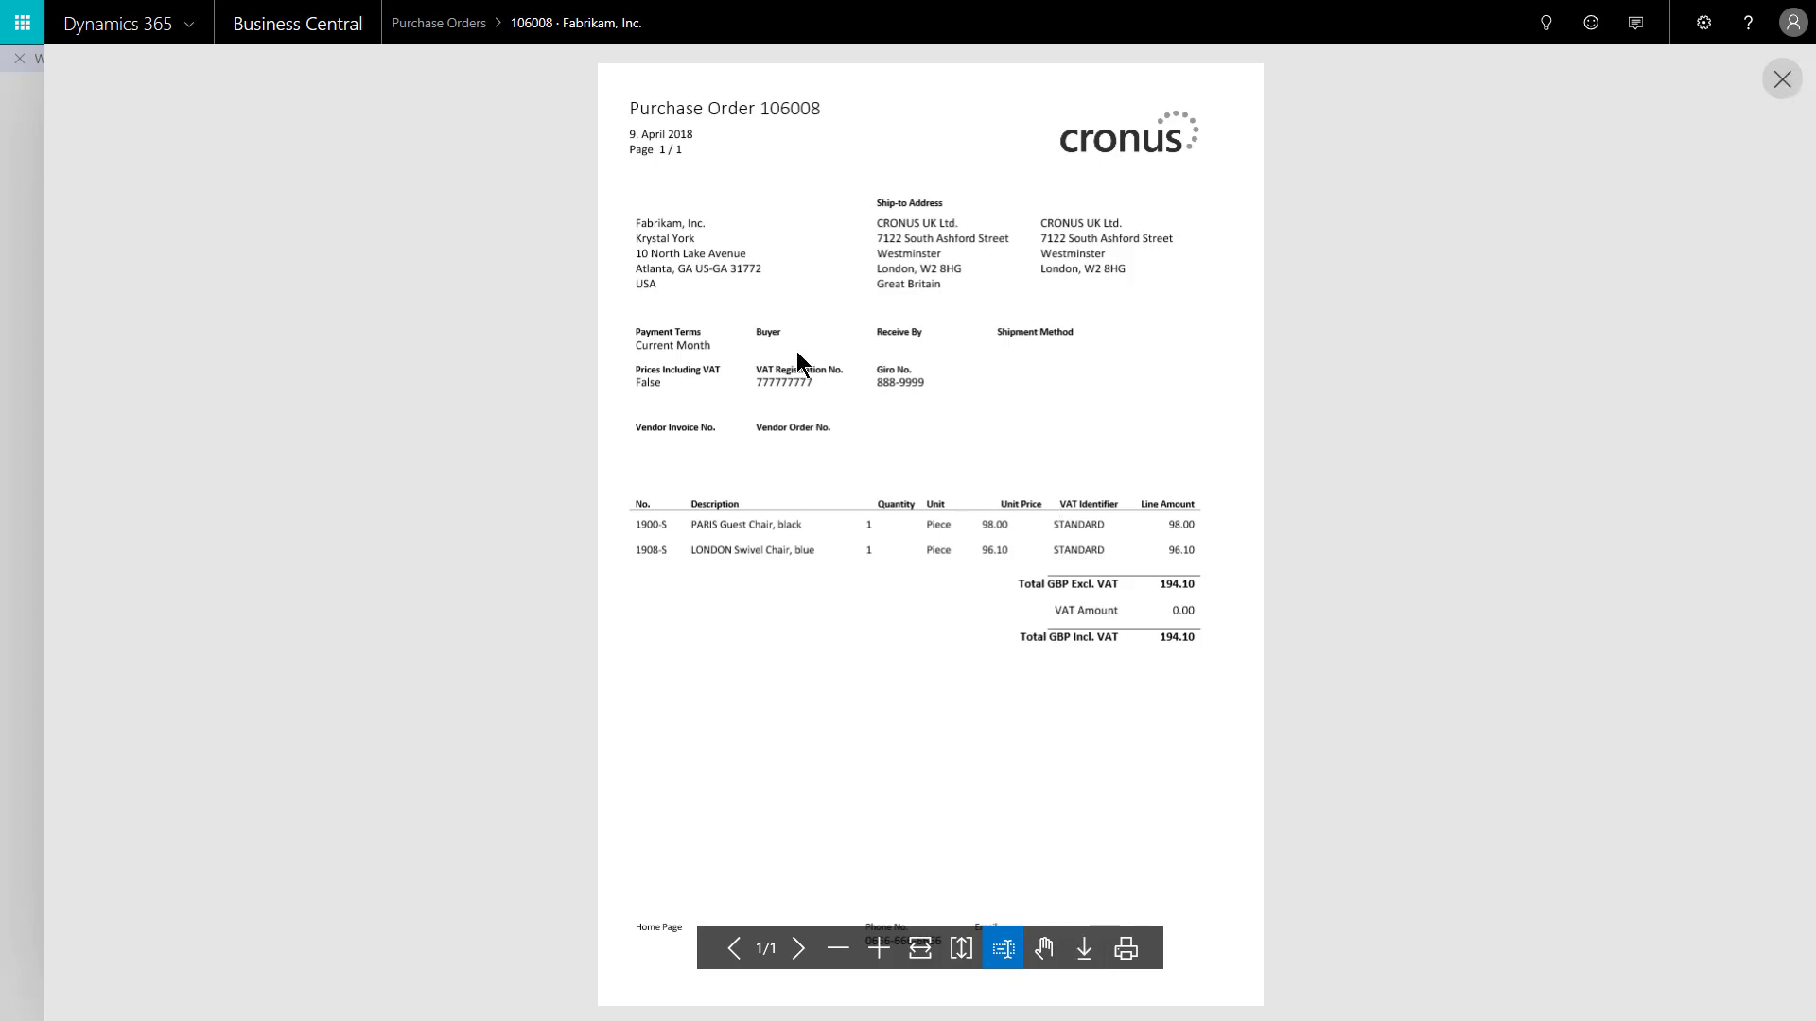
key("Escape")
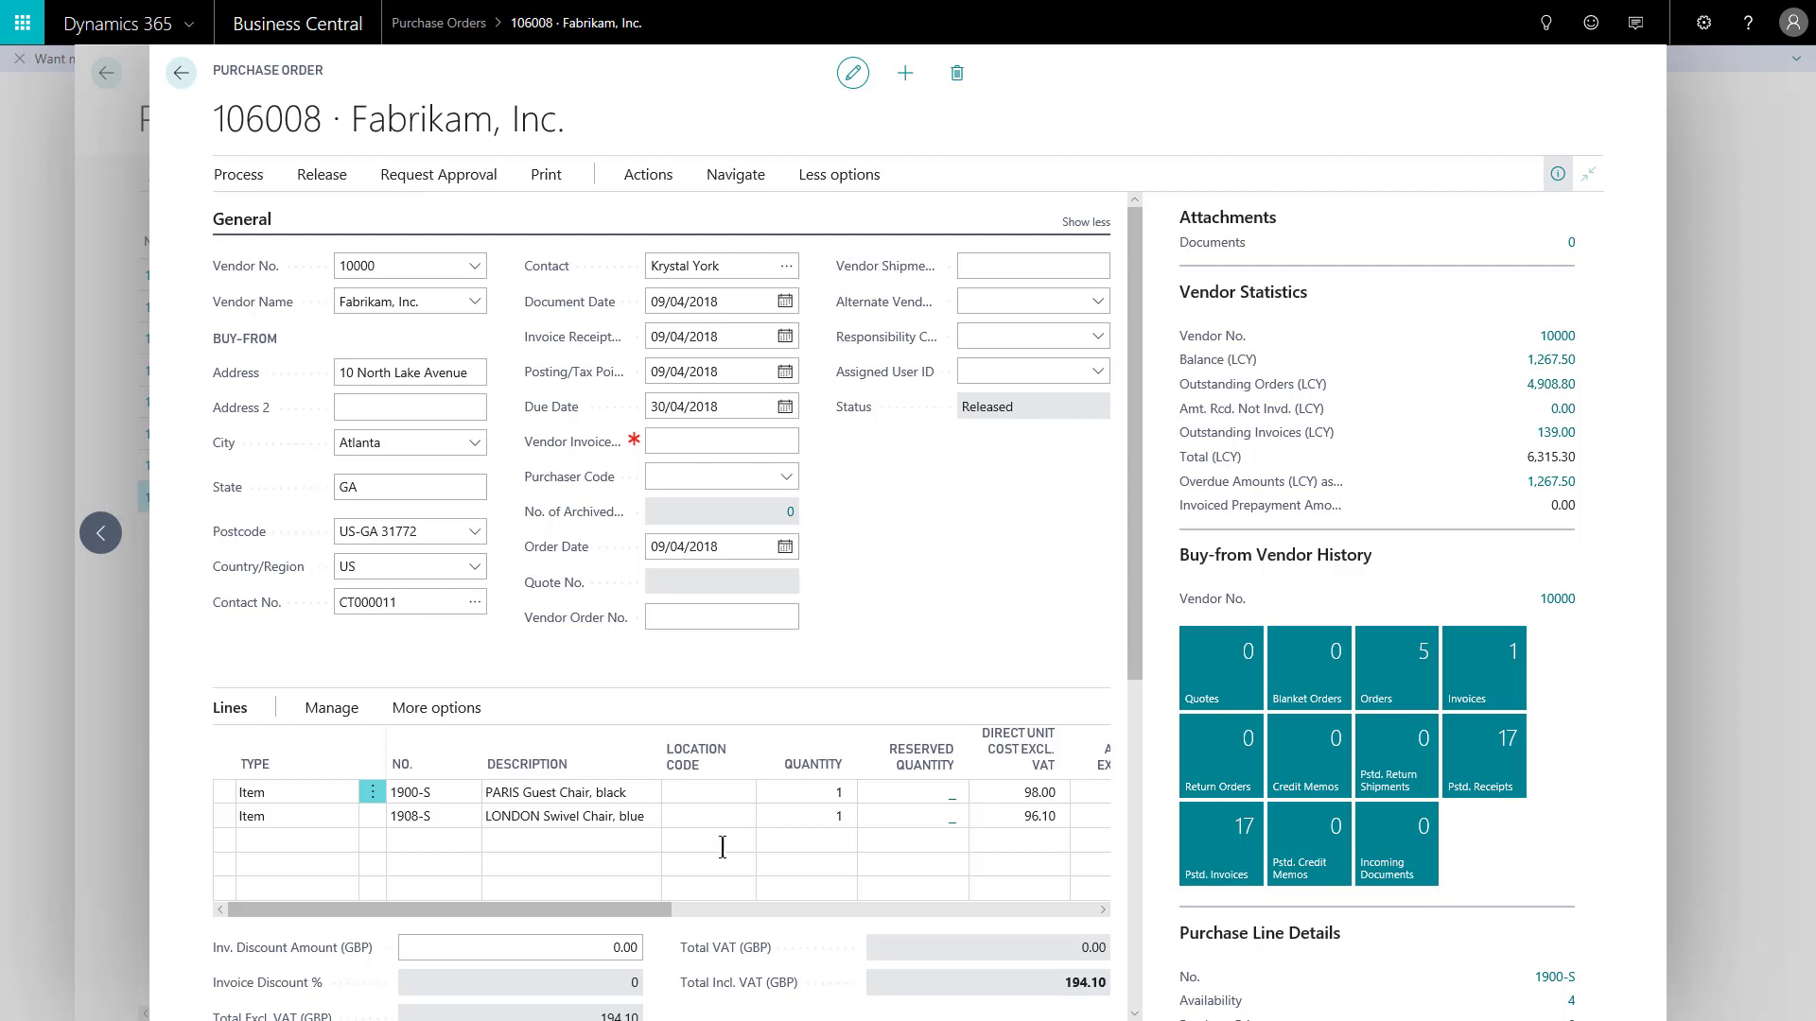
Post order 106008 as Receive only and check both chair lines show Quantity Received 1.
left_click_drag(614, 910, 925, 908)
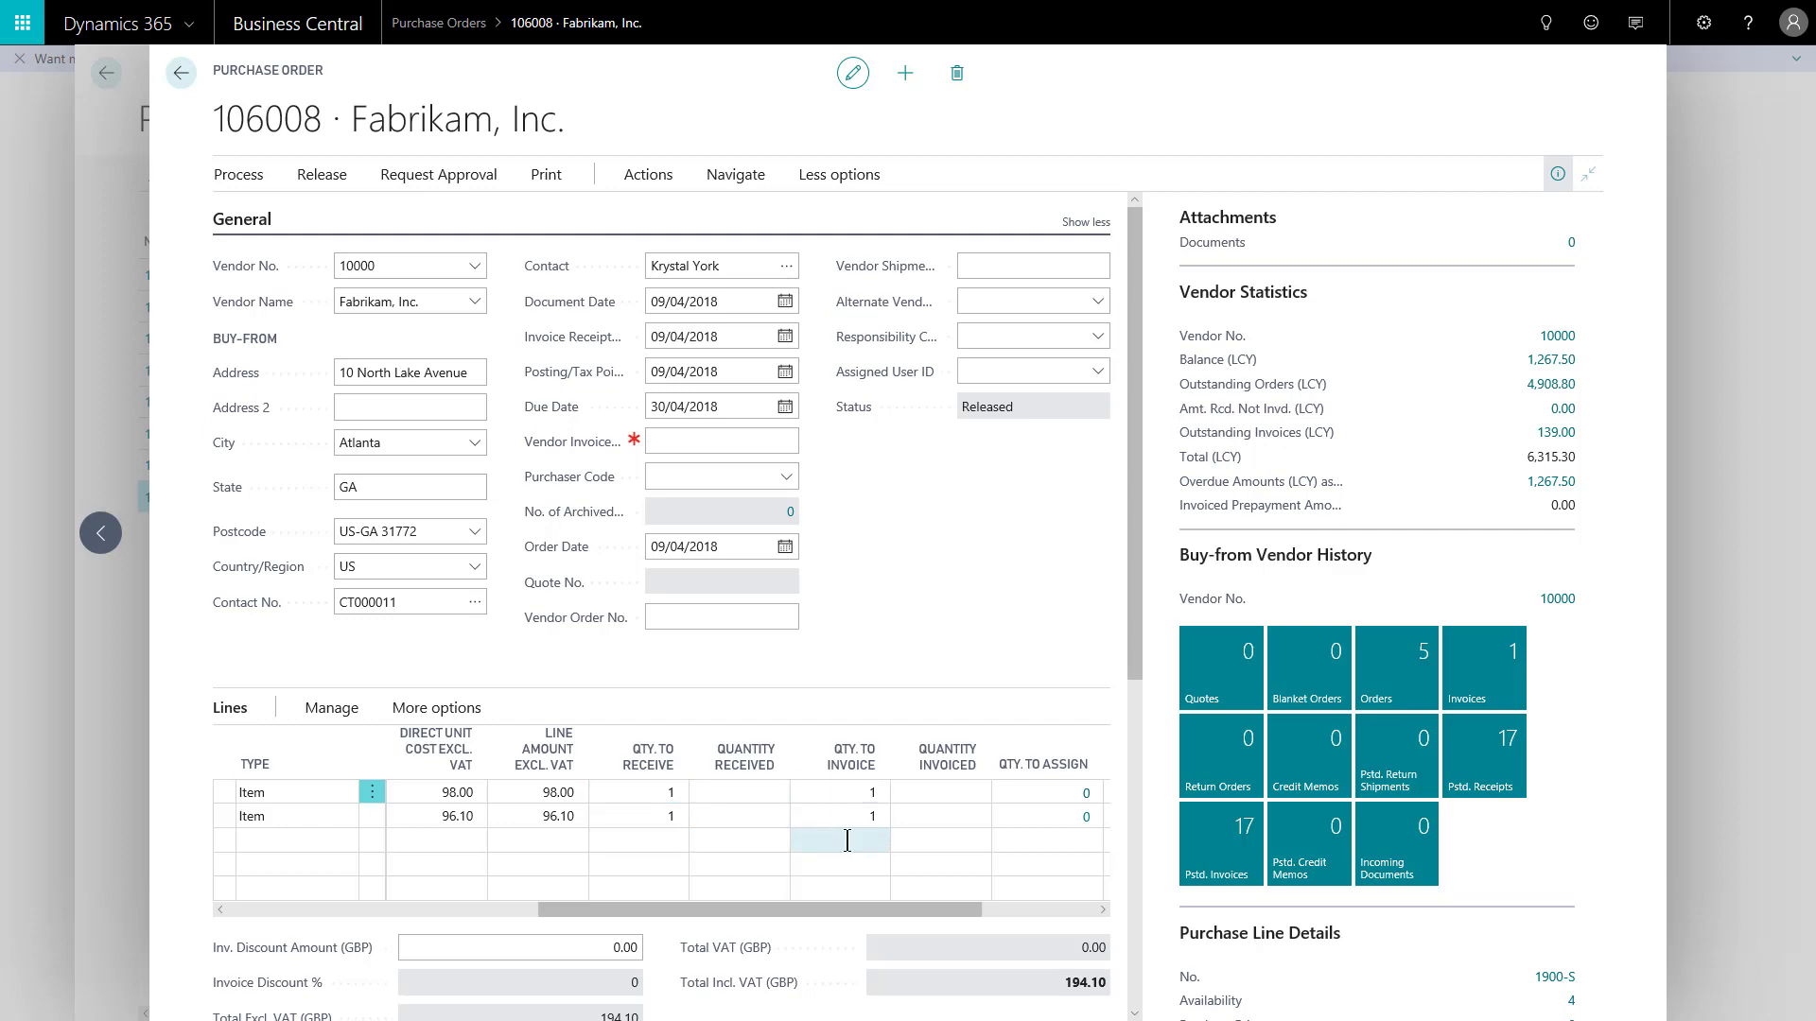
left_click_drag(859, 910, 494, 916)
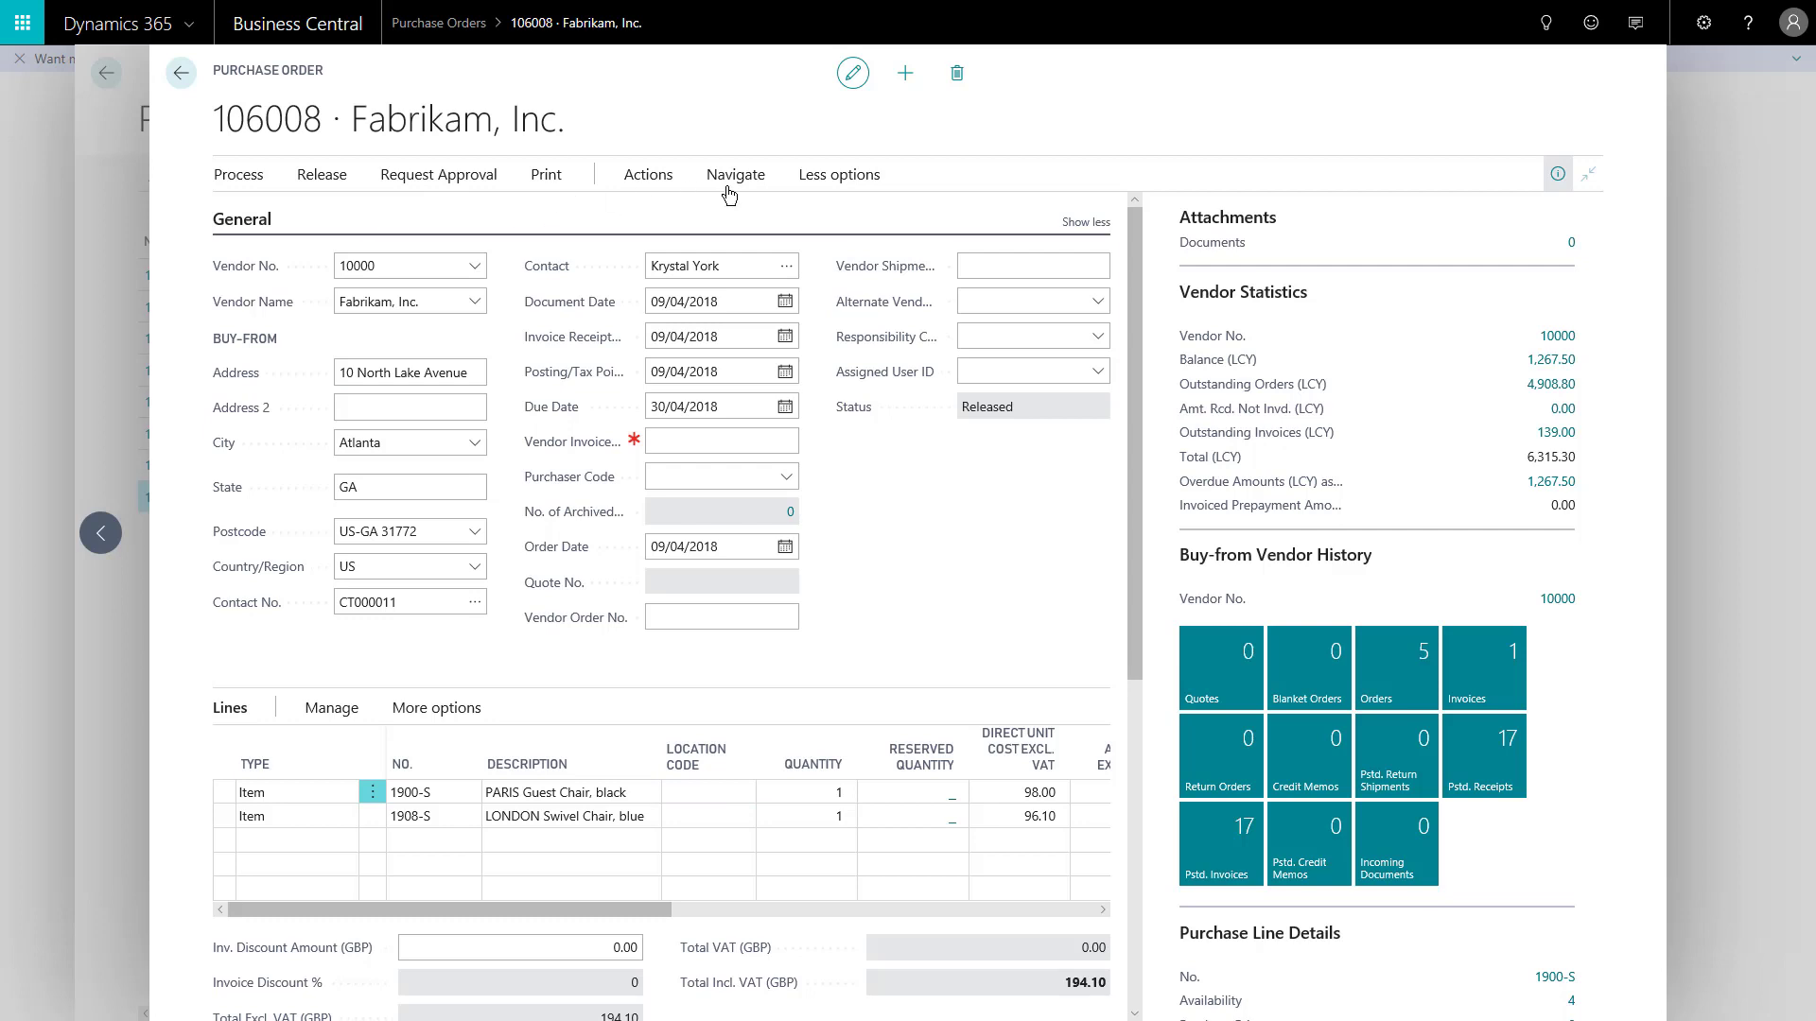
left_click(648, 175)
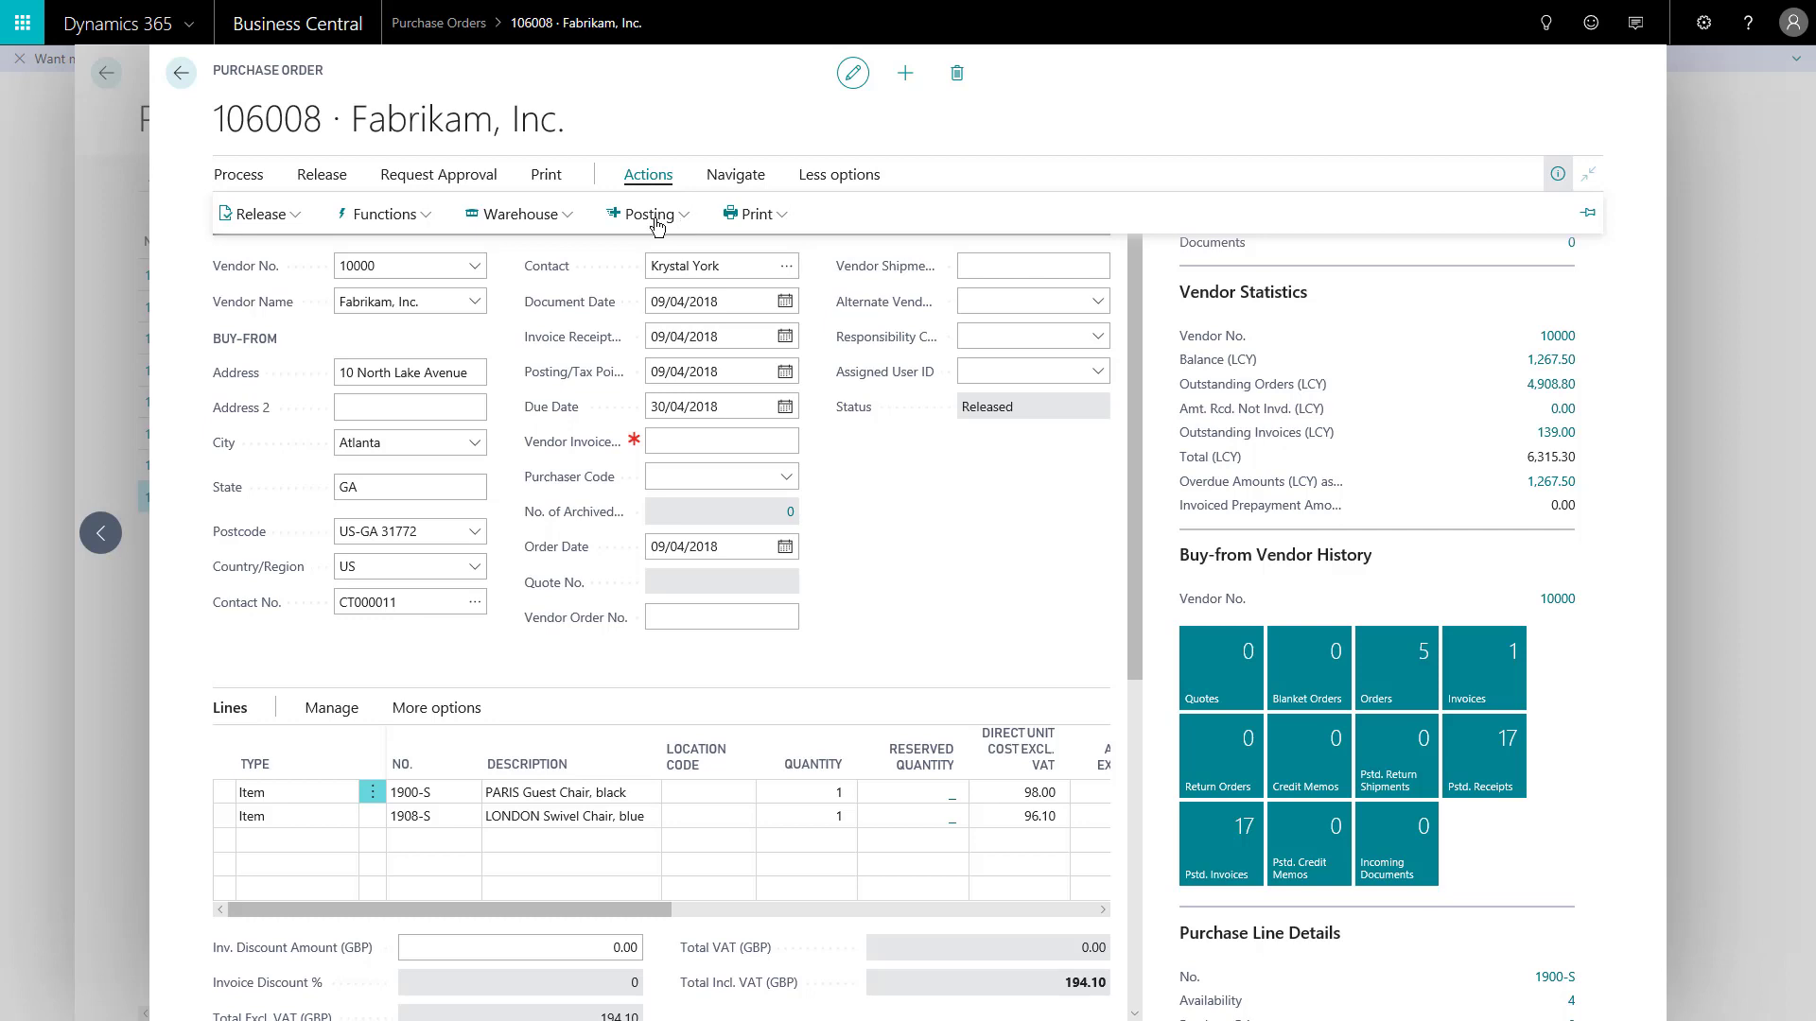
left_click(658, 224)
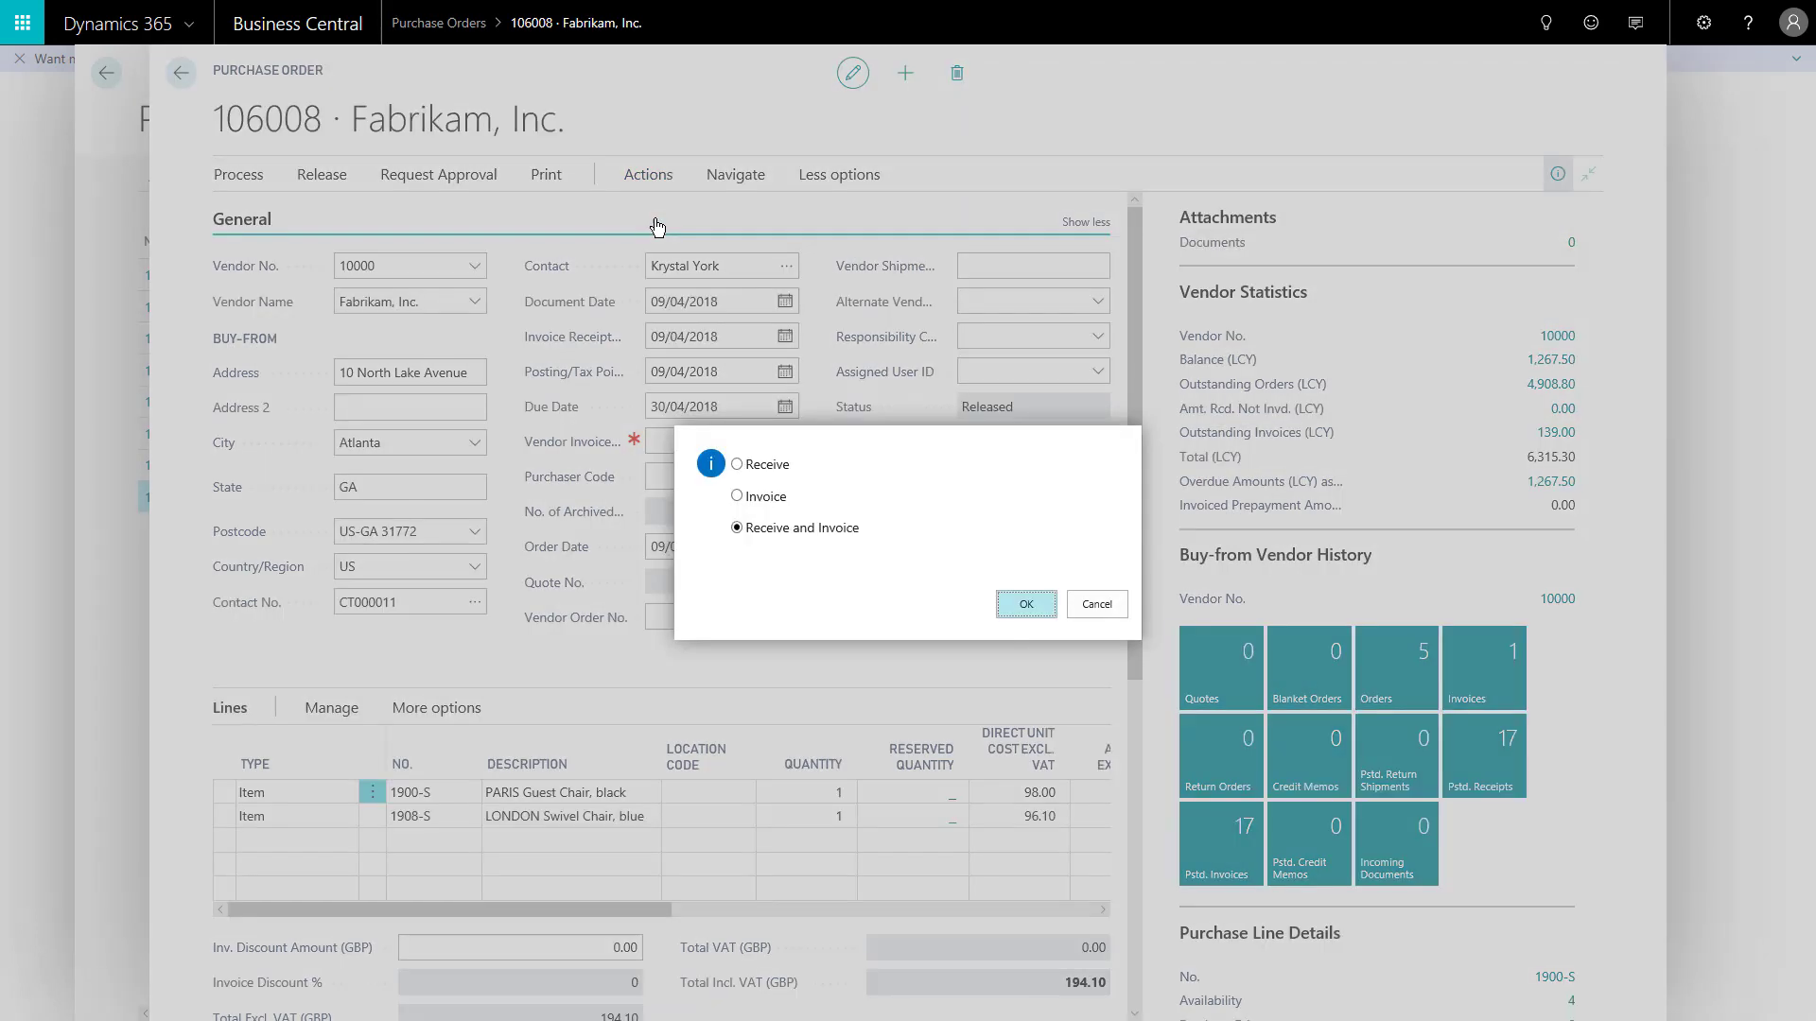
left_click(739, 465)
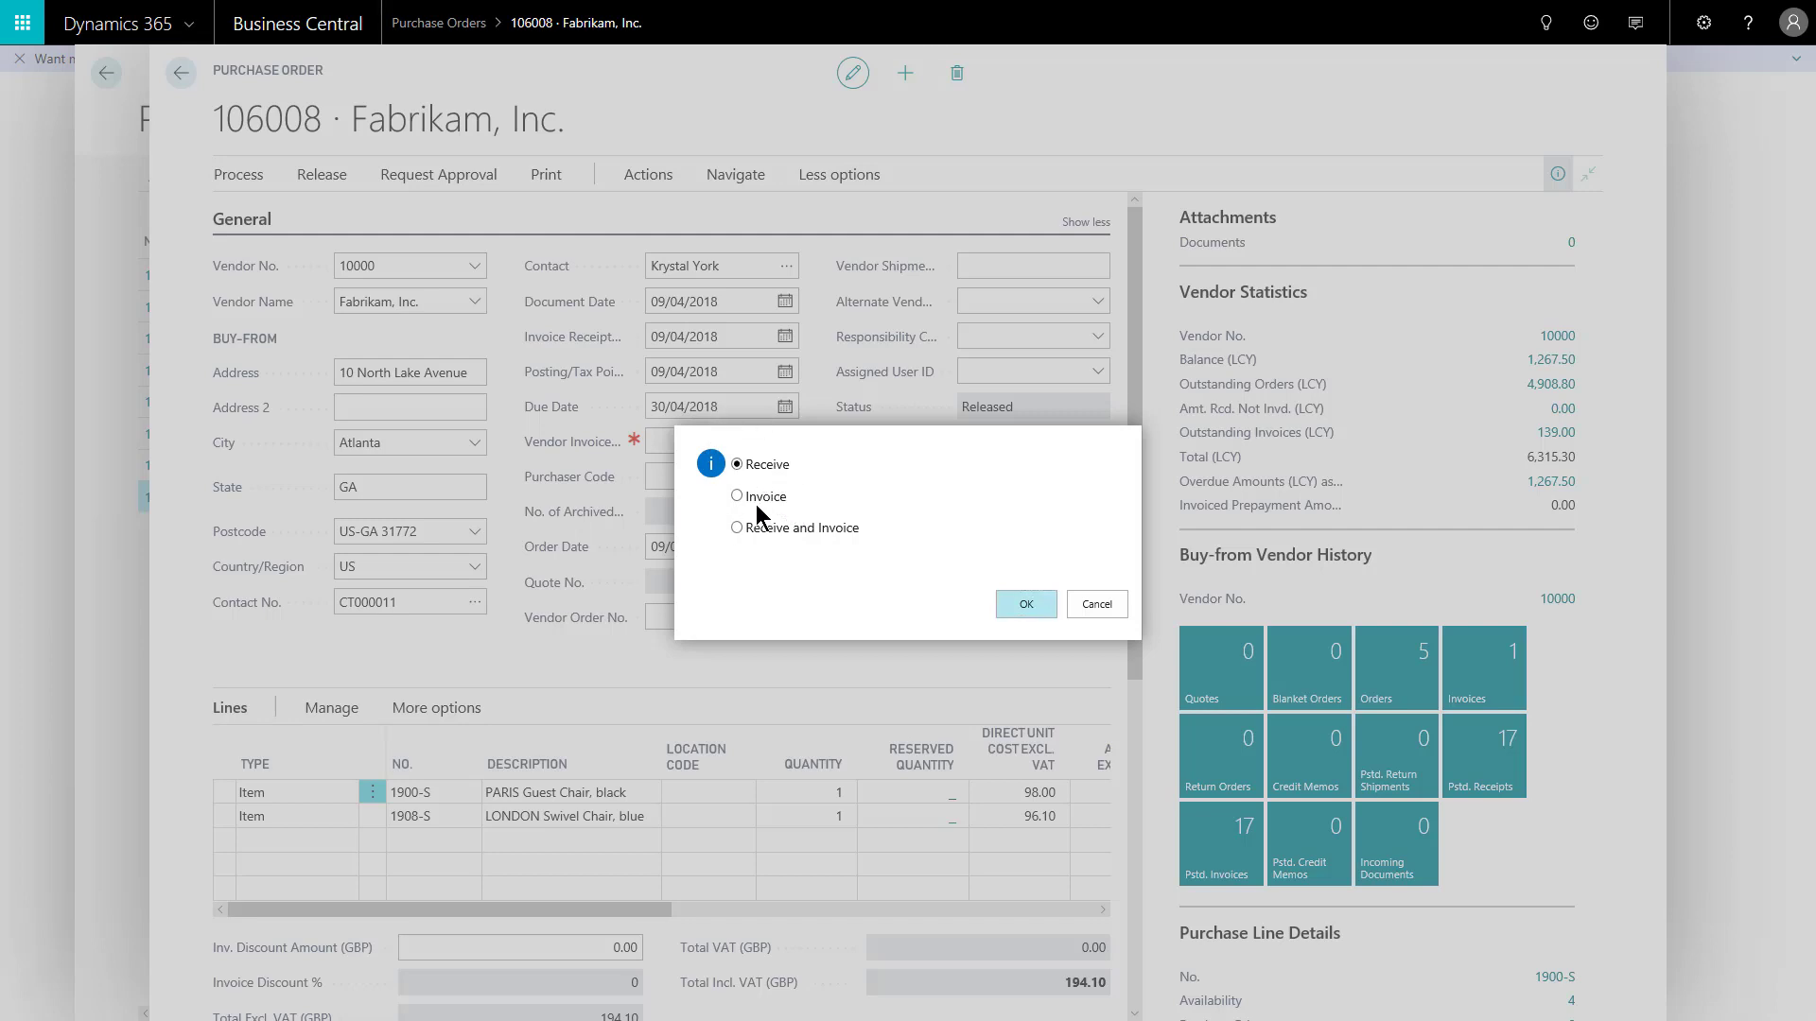
left_click(1020, 605)
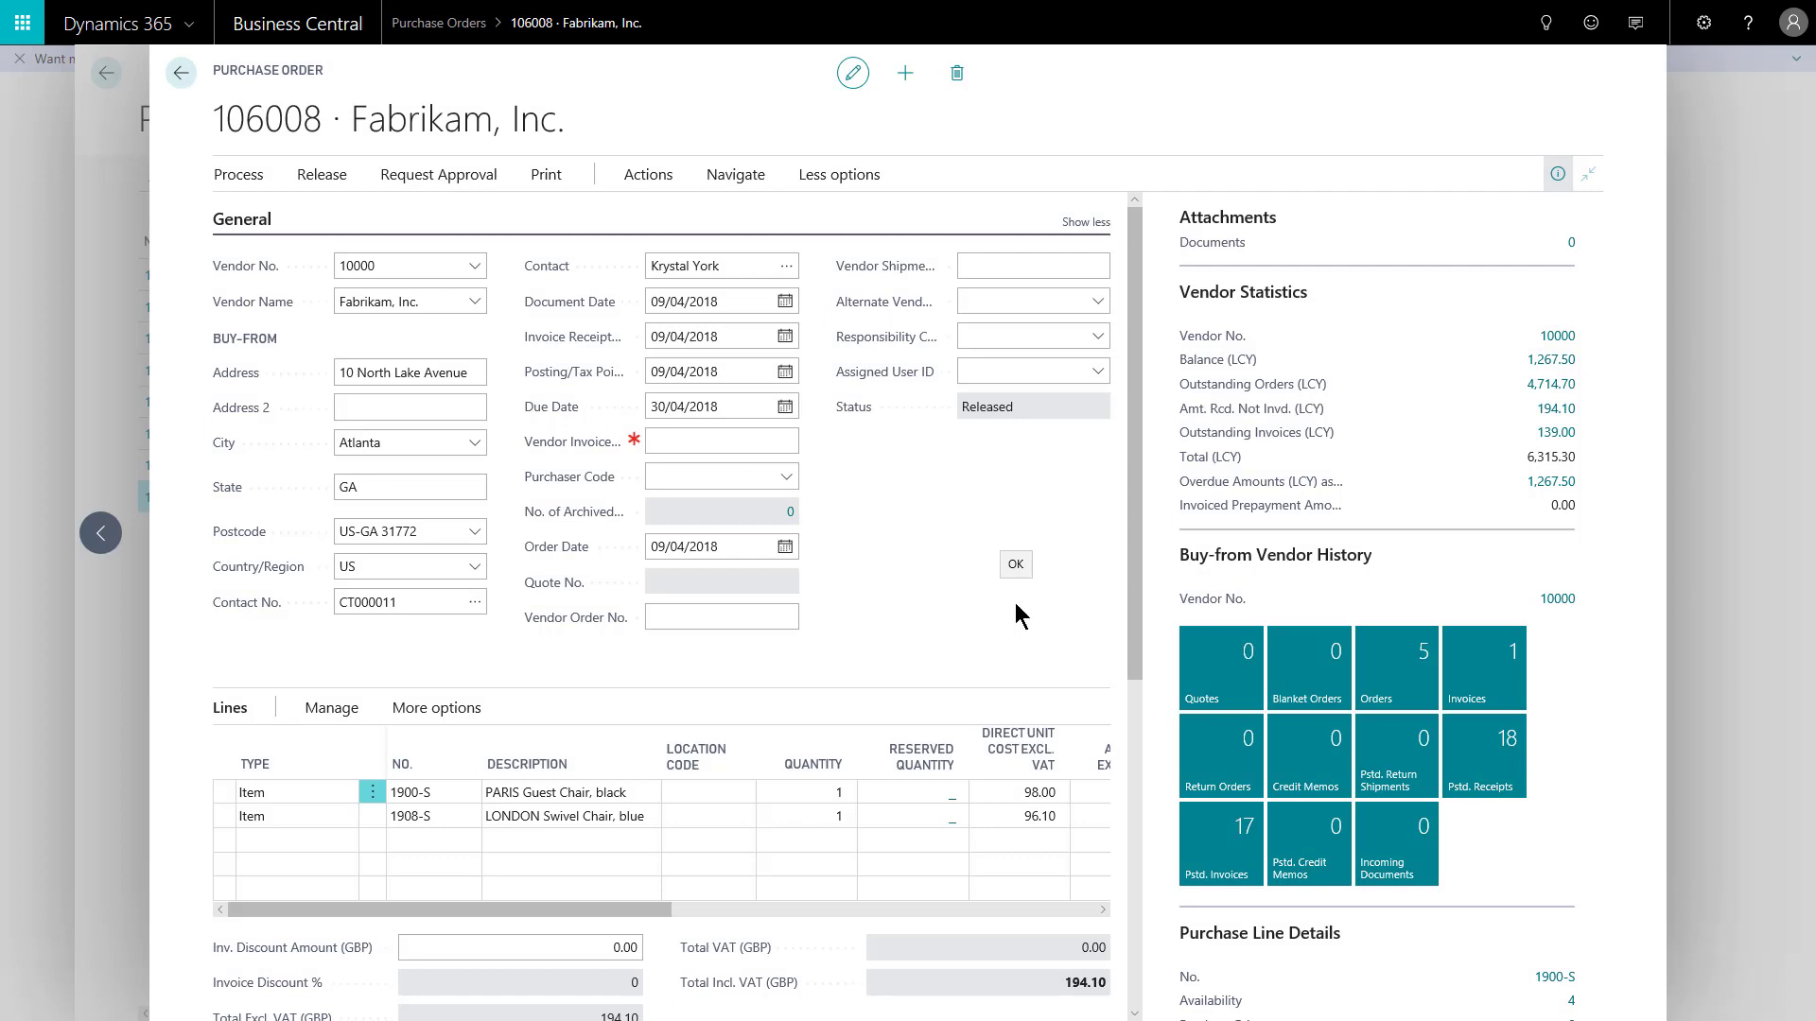
left_click_drag(621, 912, 978, 901)
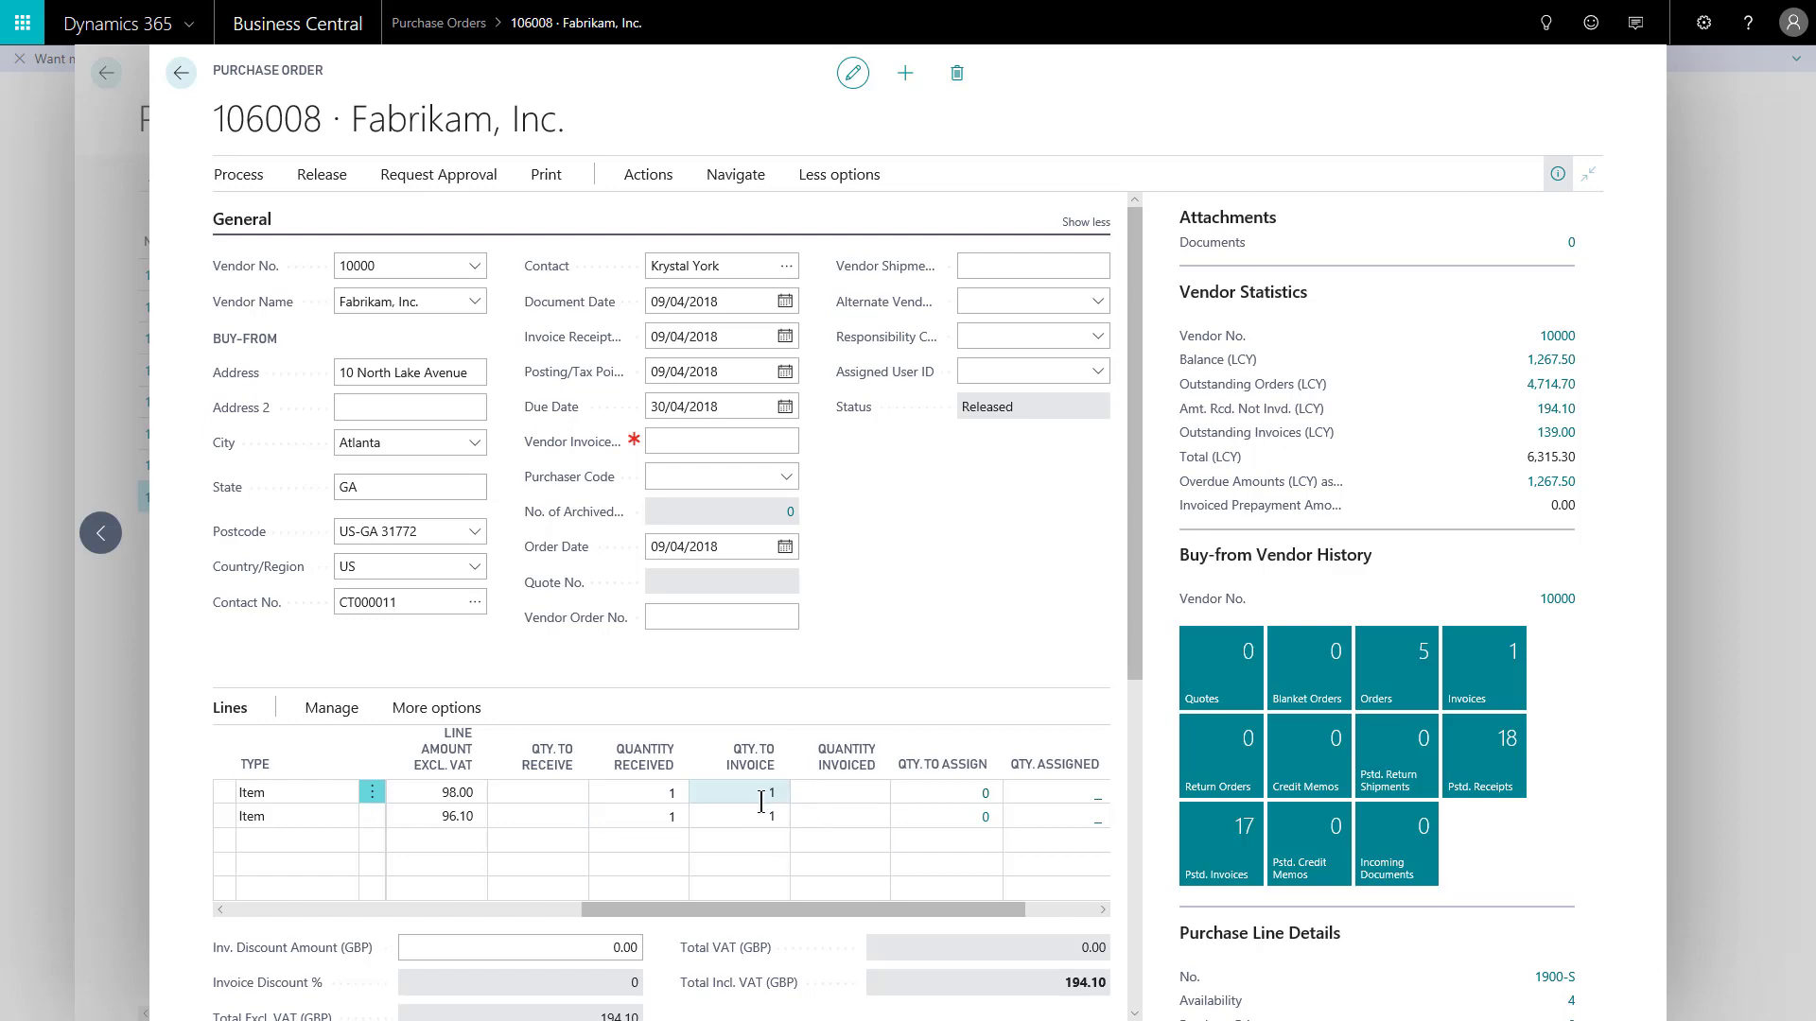
left_click(723, 184)
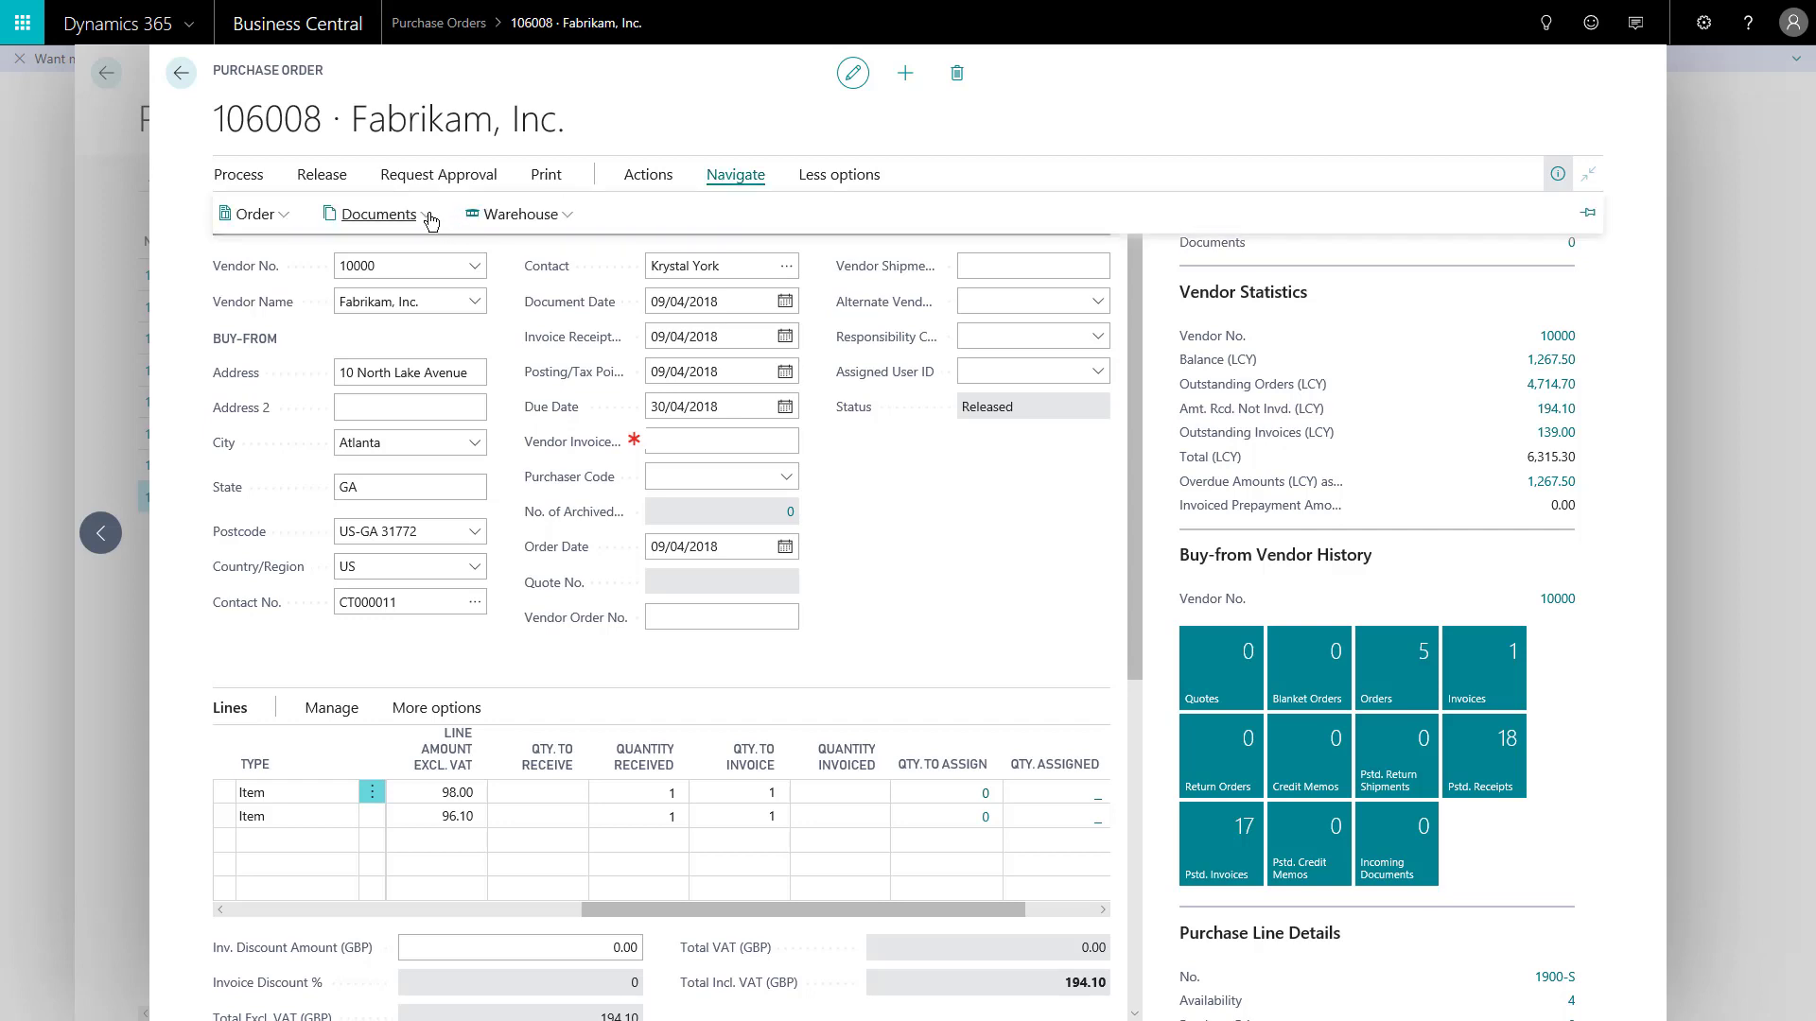
left_click(431, 219)
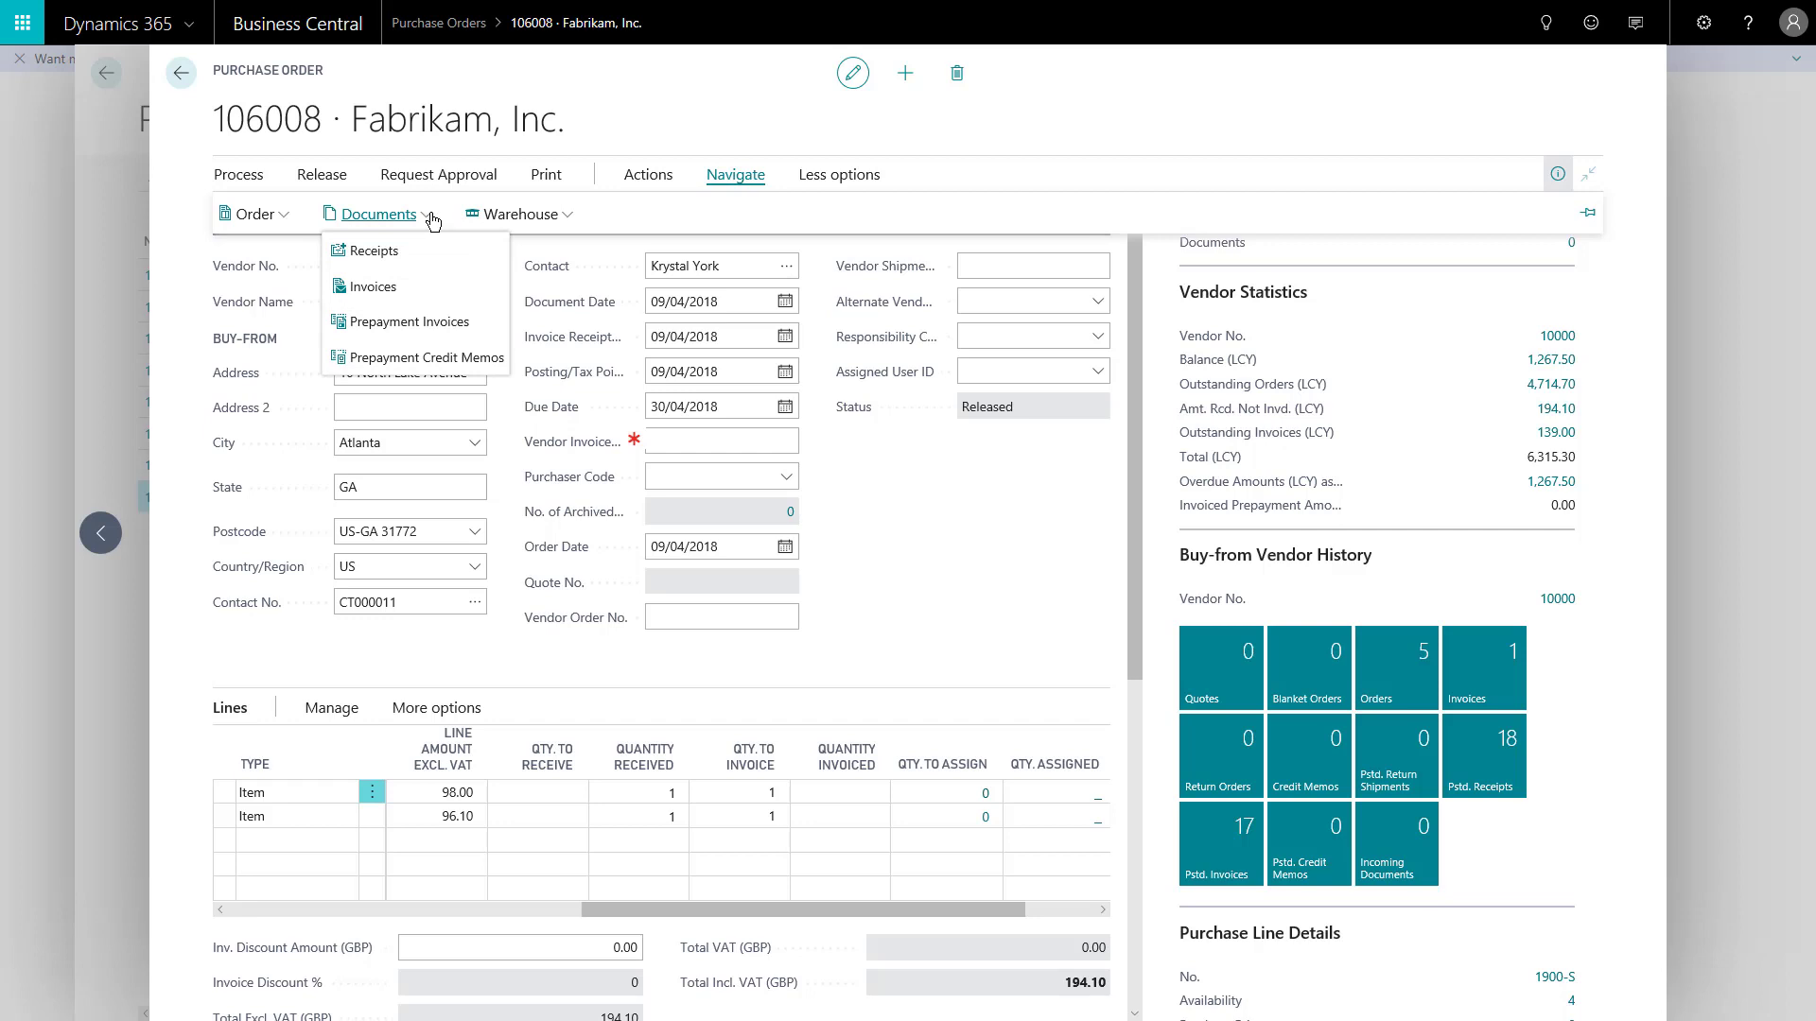
left_click(393, 254)
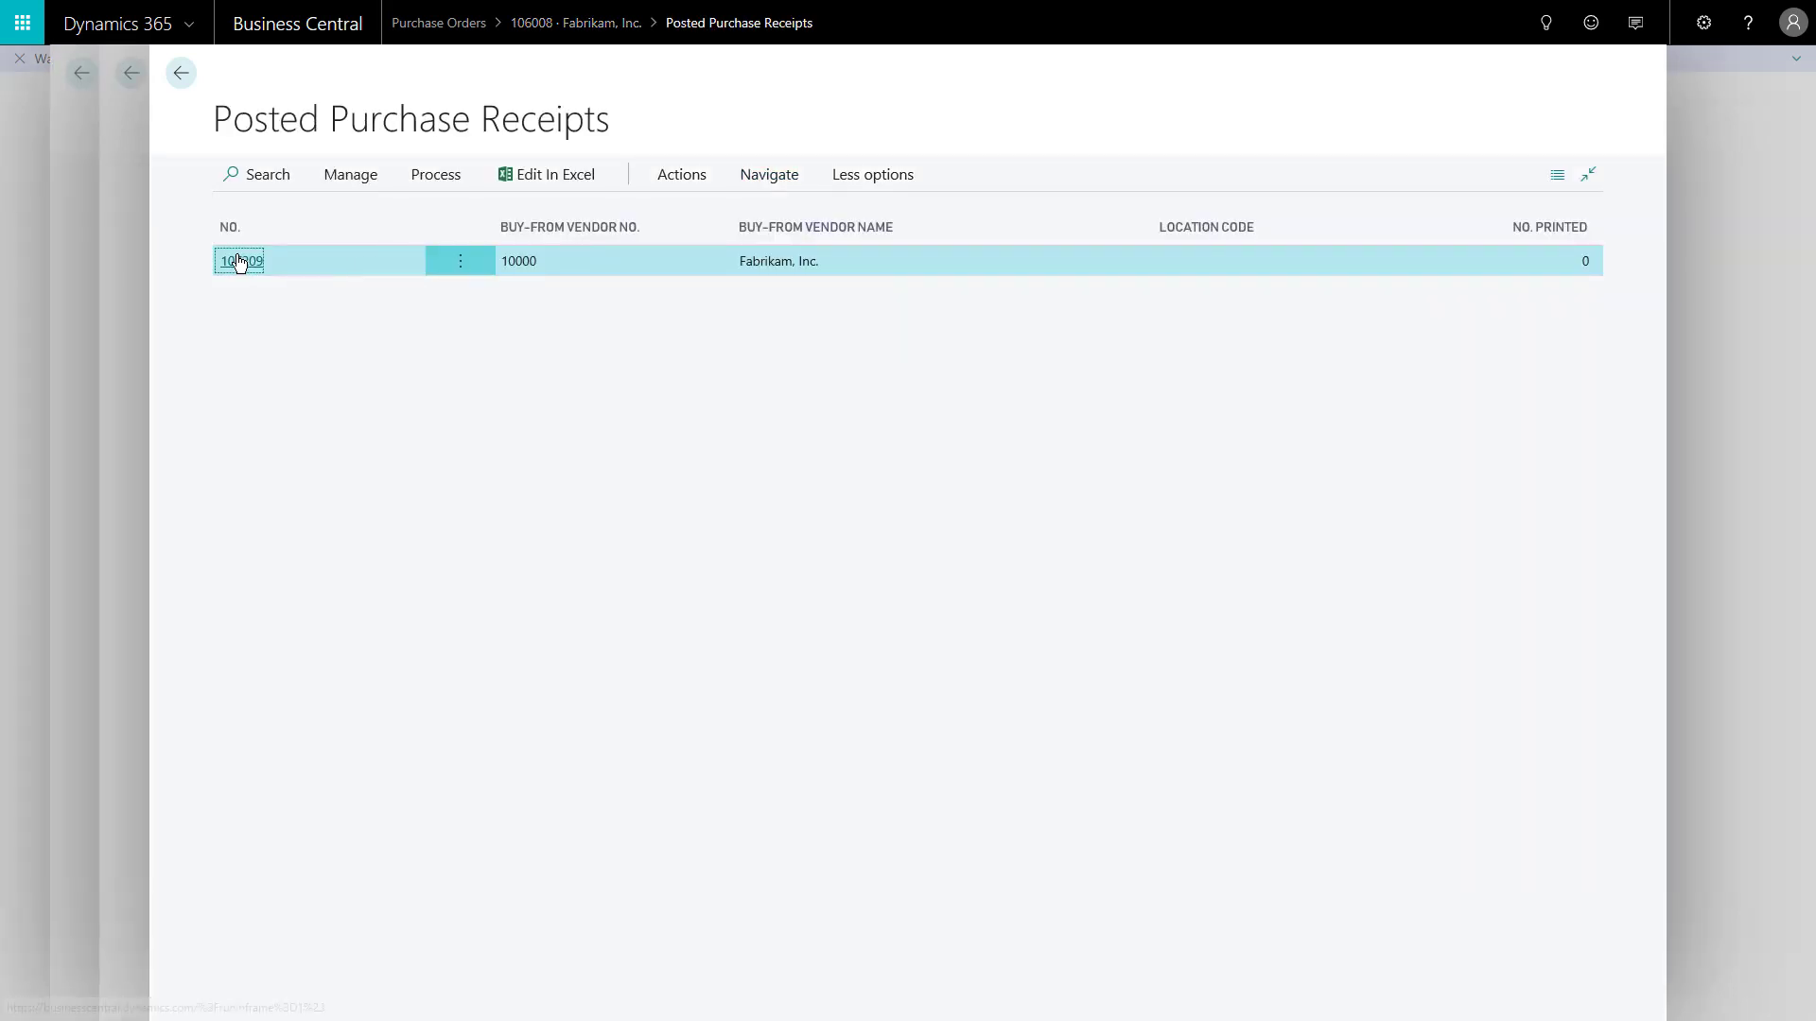
left_click(363, 182)
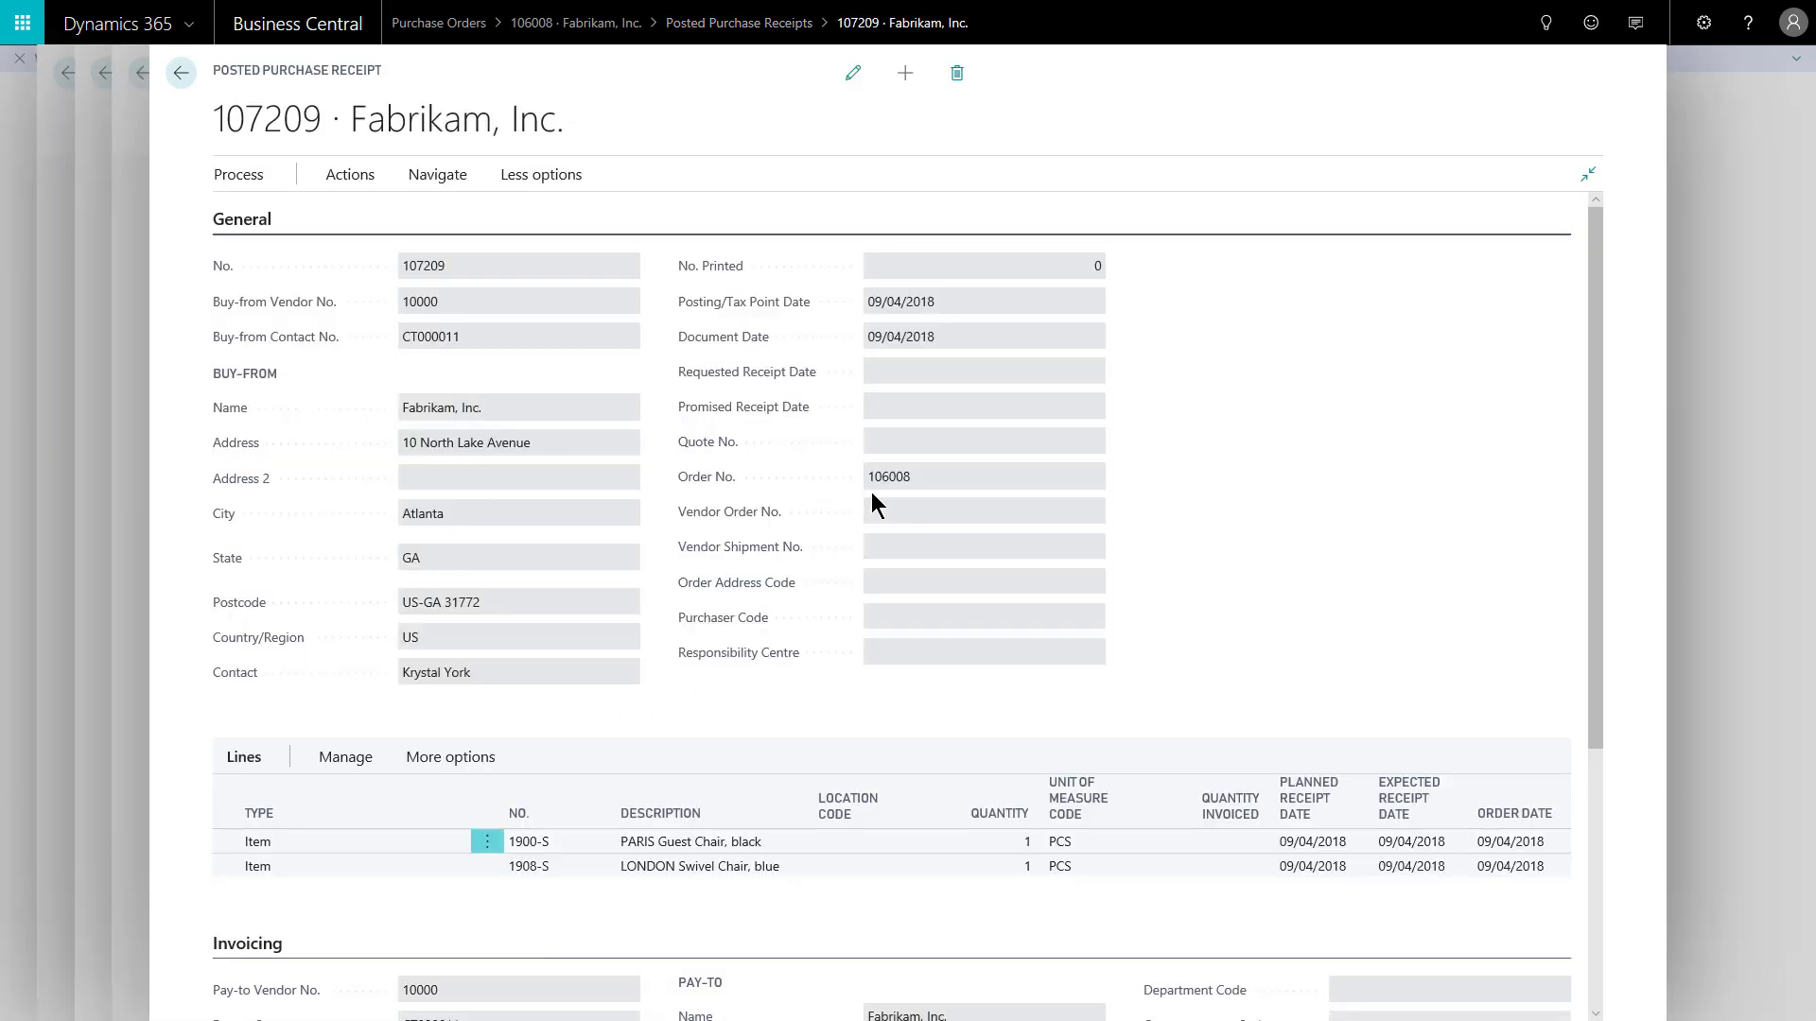
left_click(916, 475)
left_click(182, 75)
left_click(187, 74)
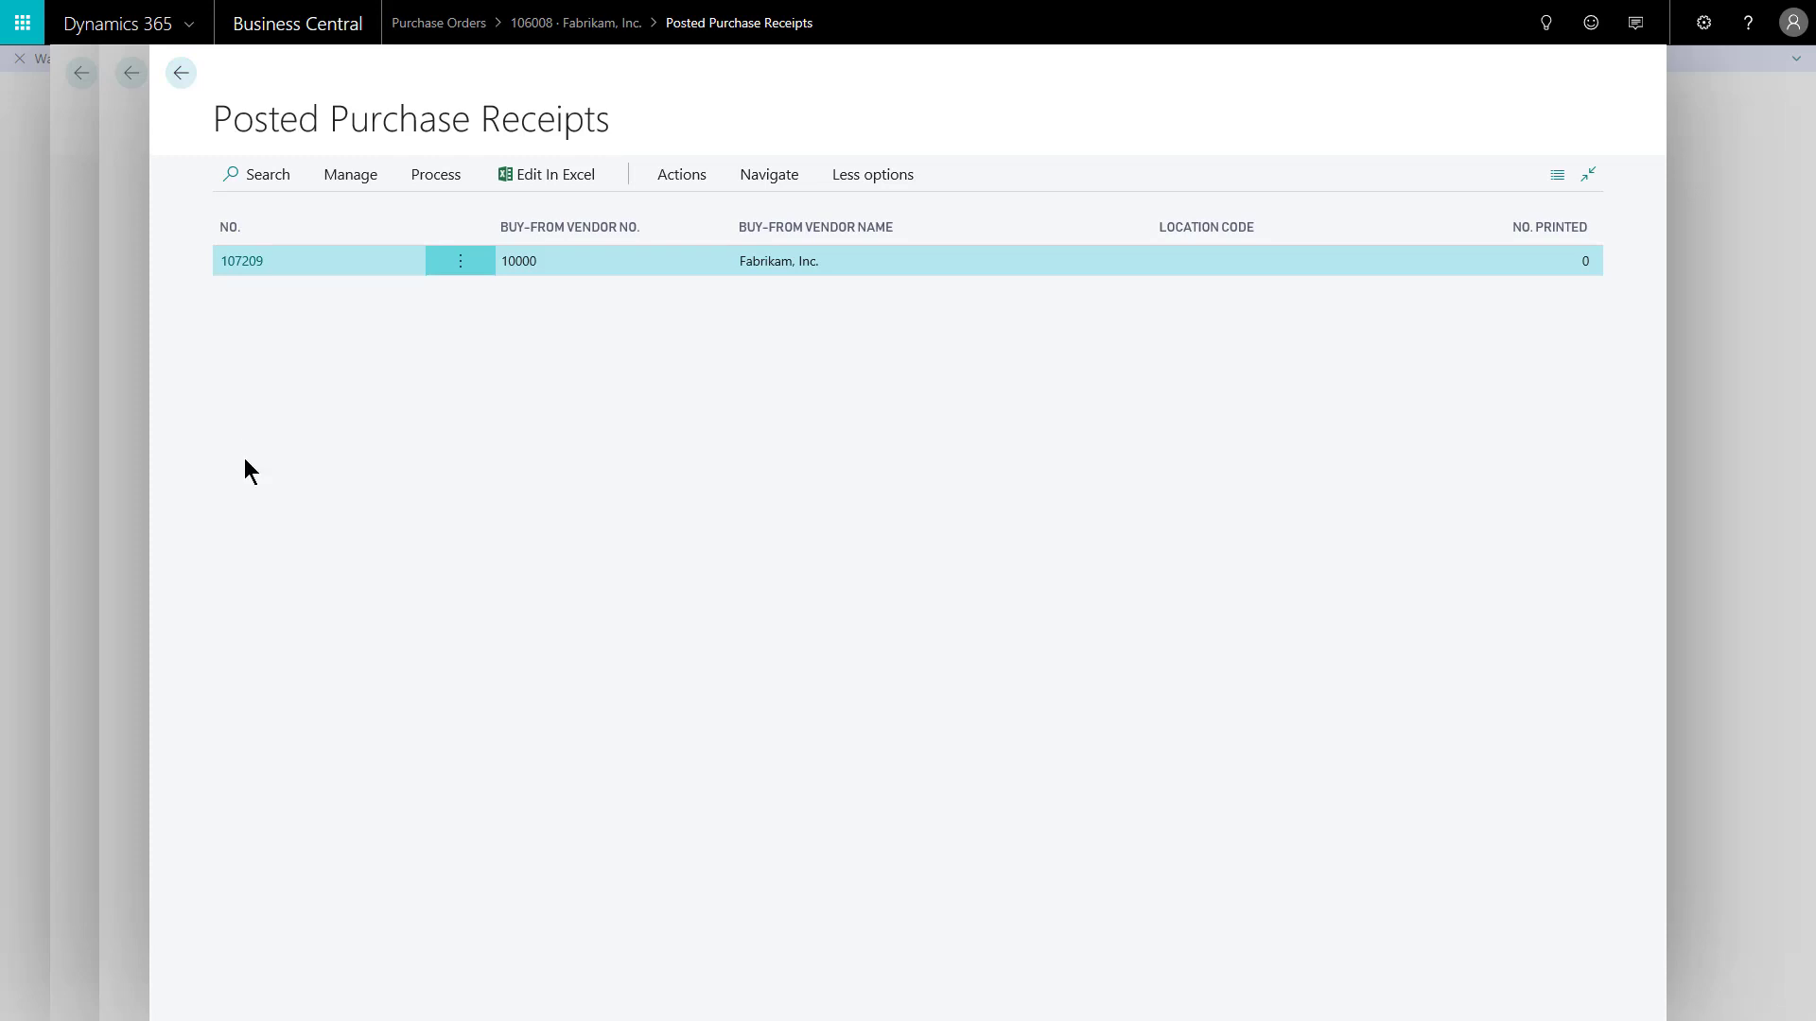
key("Escape")
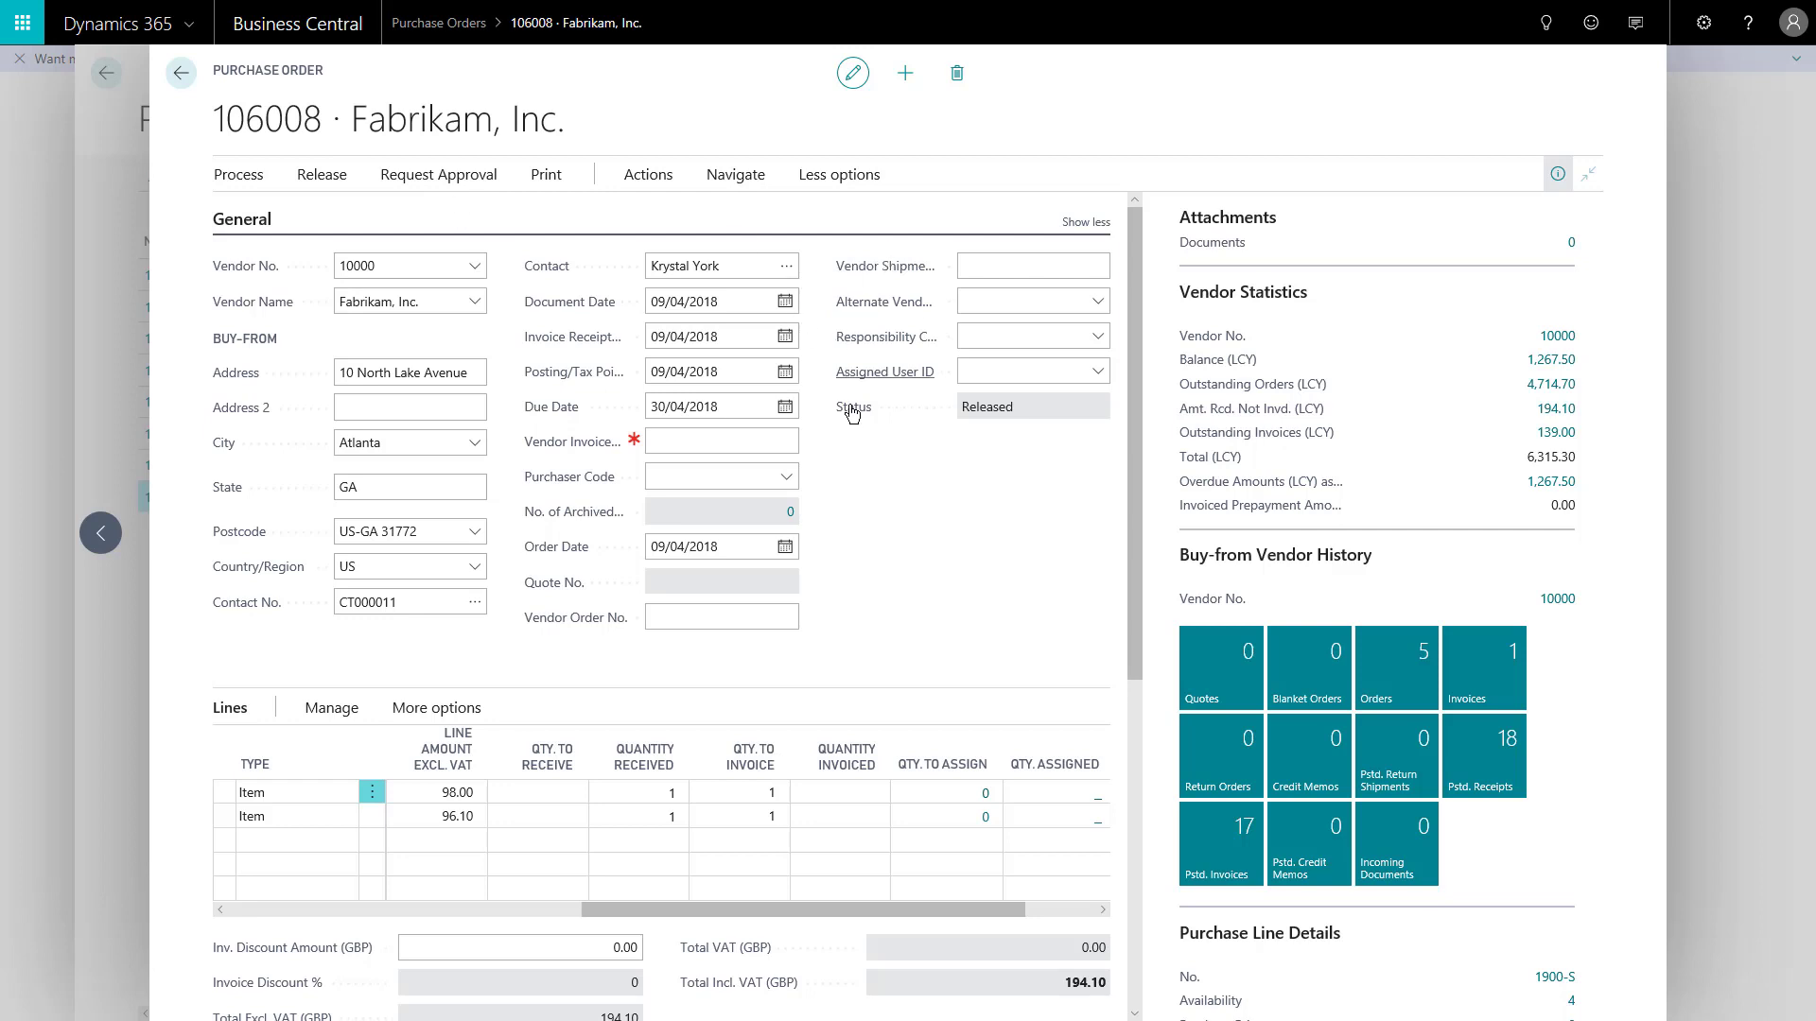
Enter vendor invoice number GHM111 on order 106008.
mouse_move(852, 412)
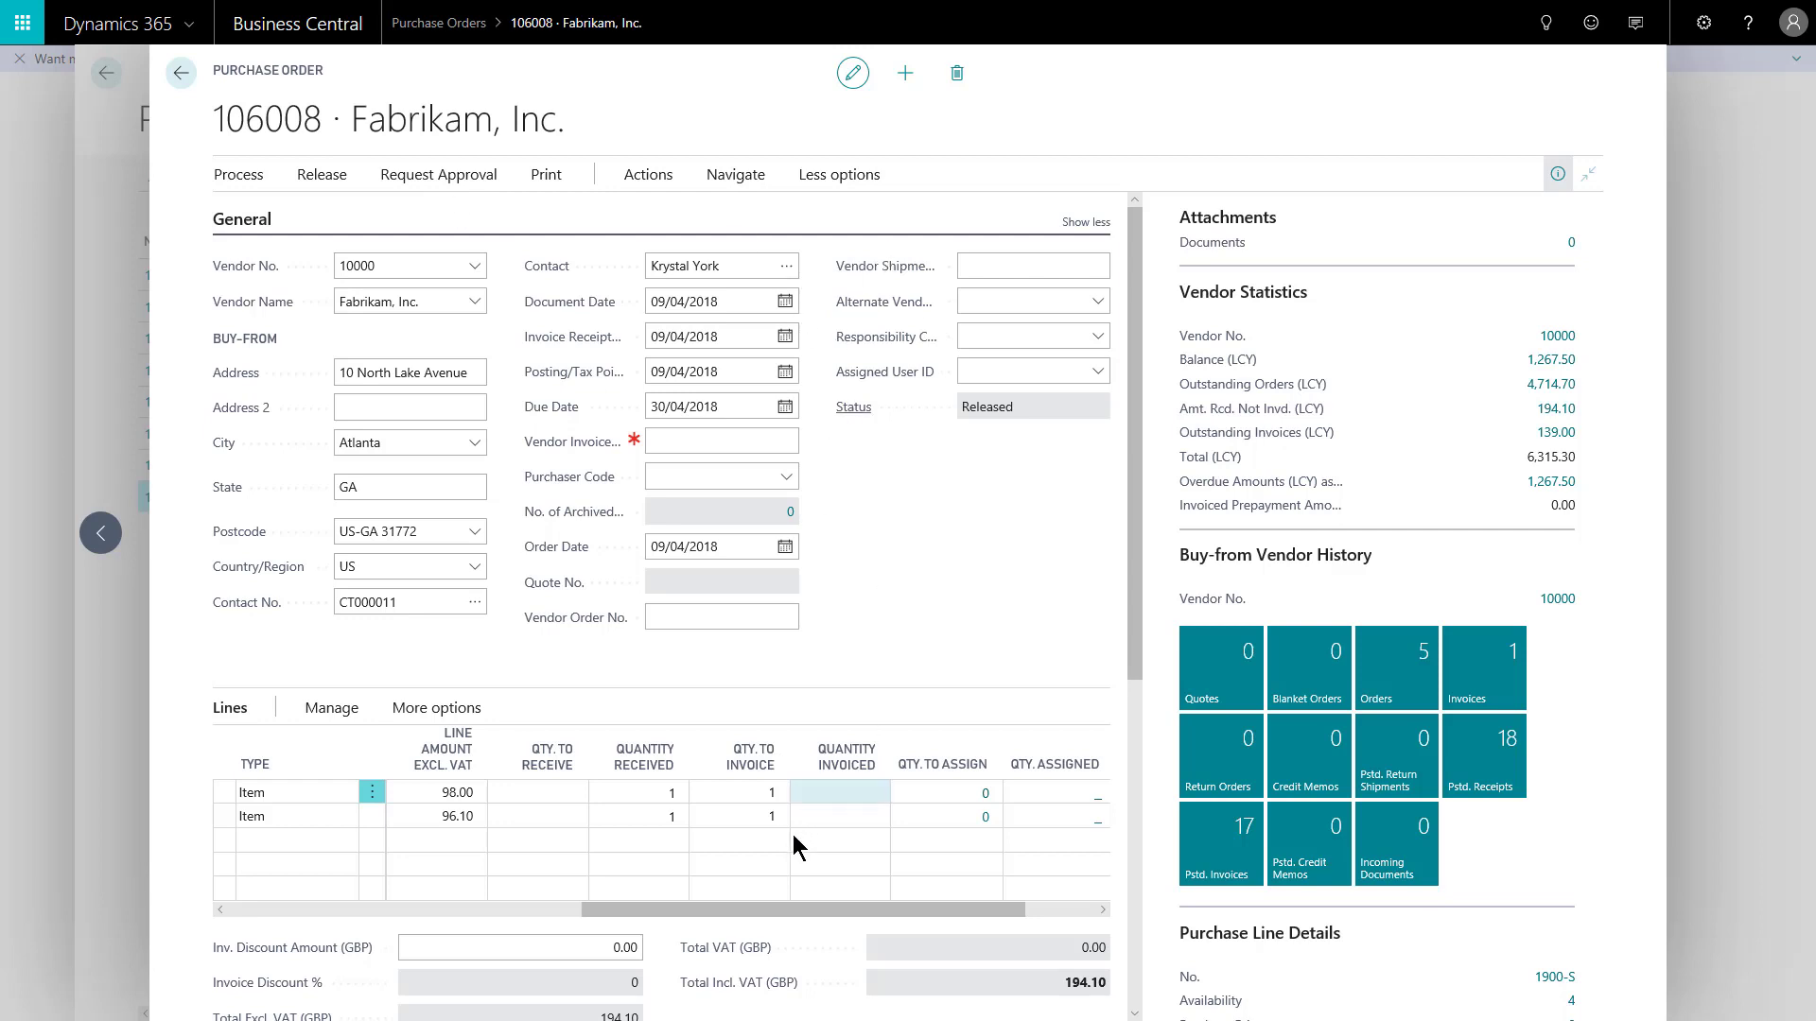
left_click_drag(782, 910, 830, 912)
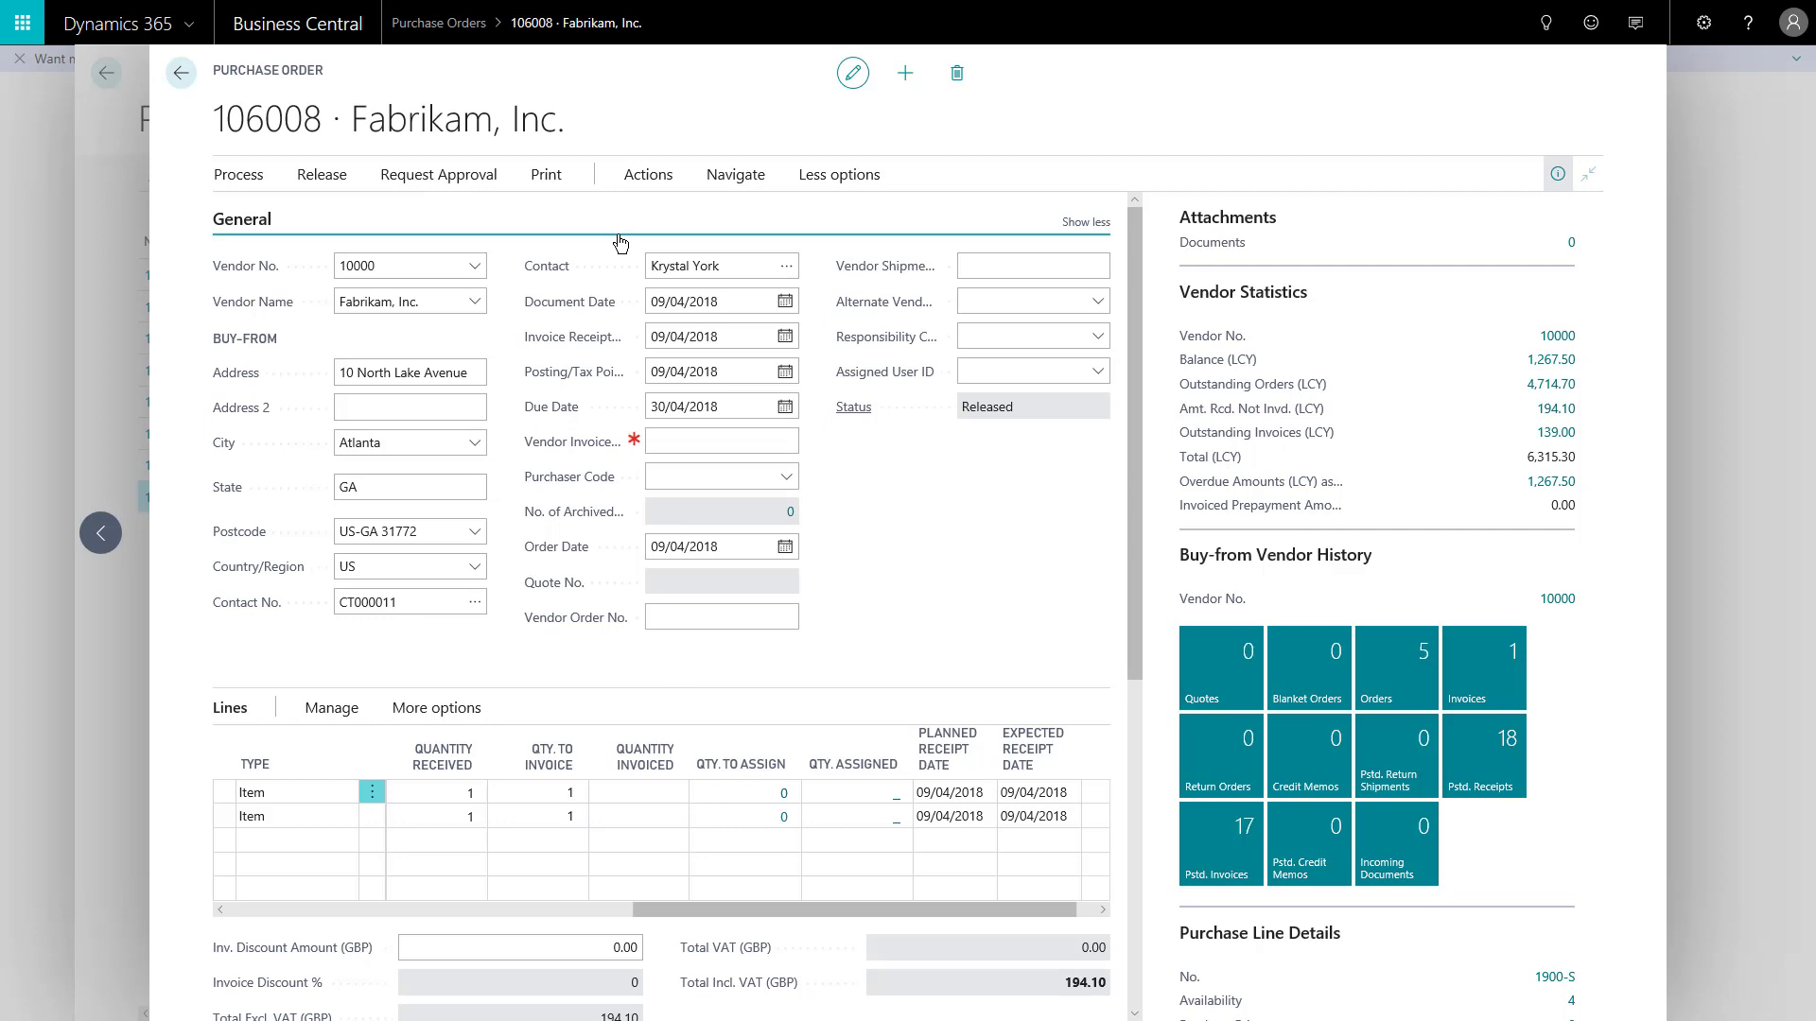
left_click(681, 441)
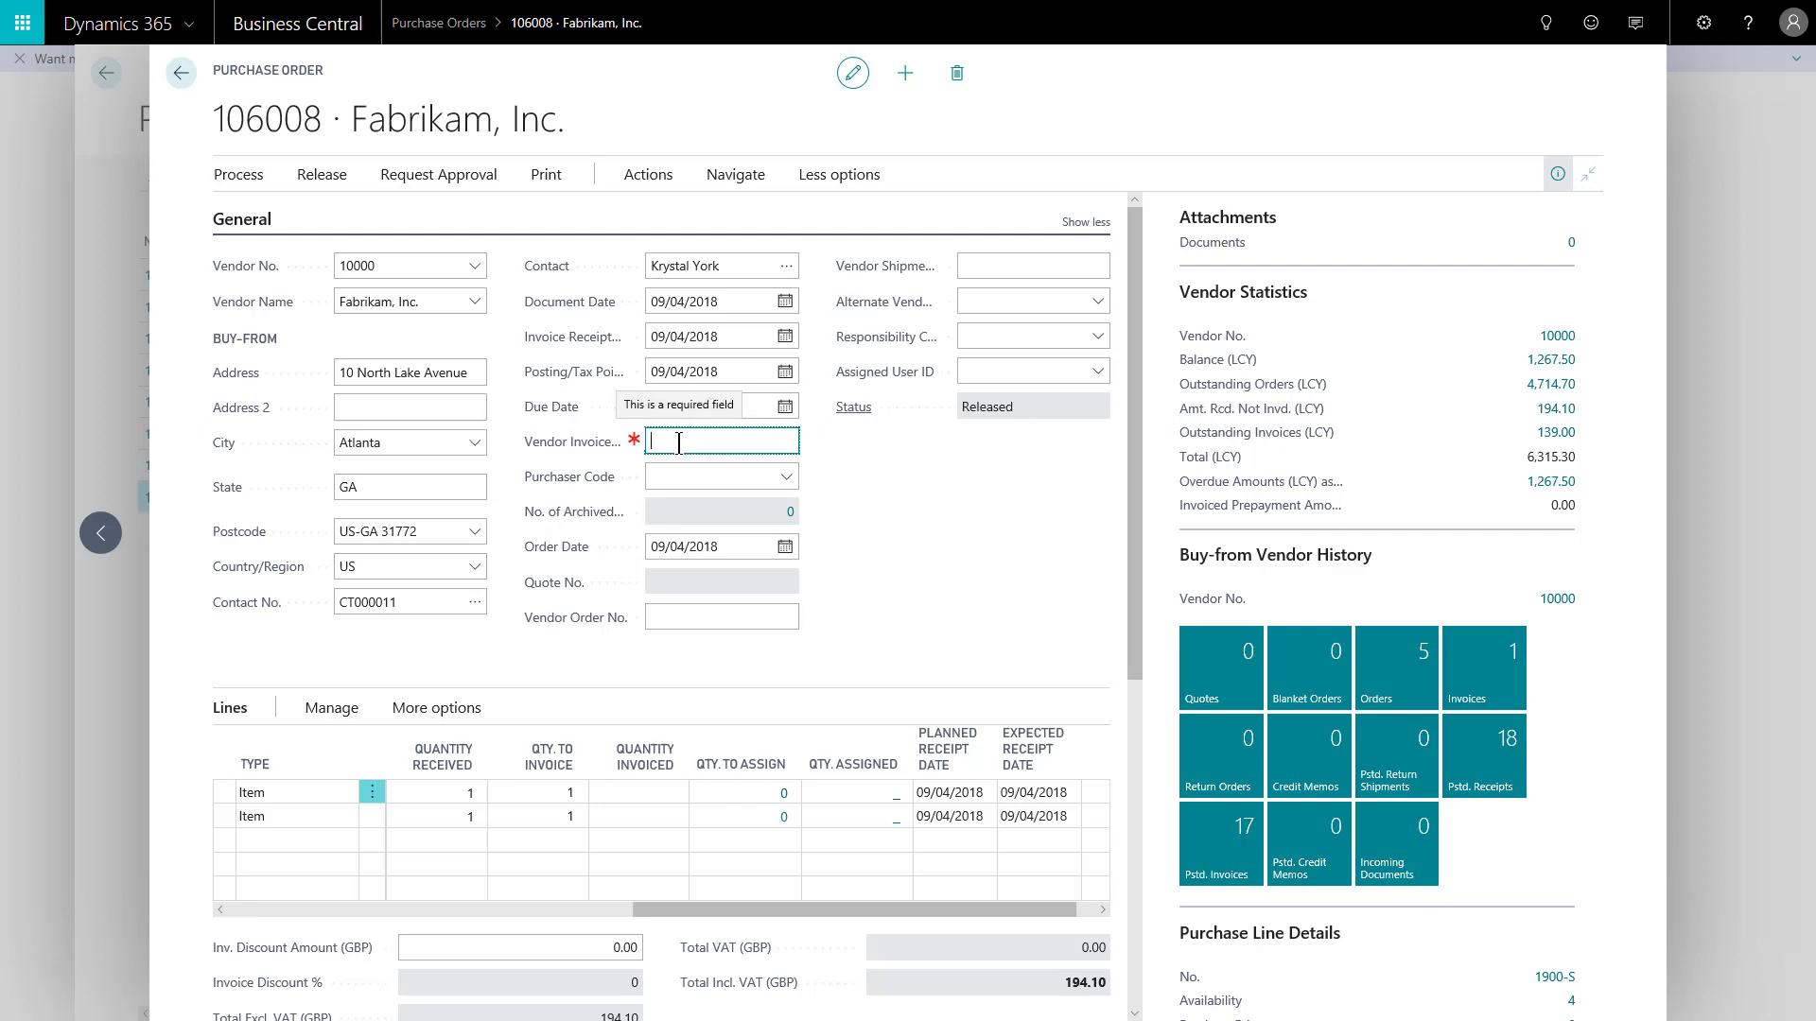
type("ghm 11")
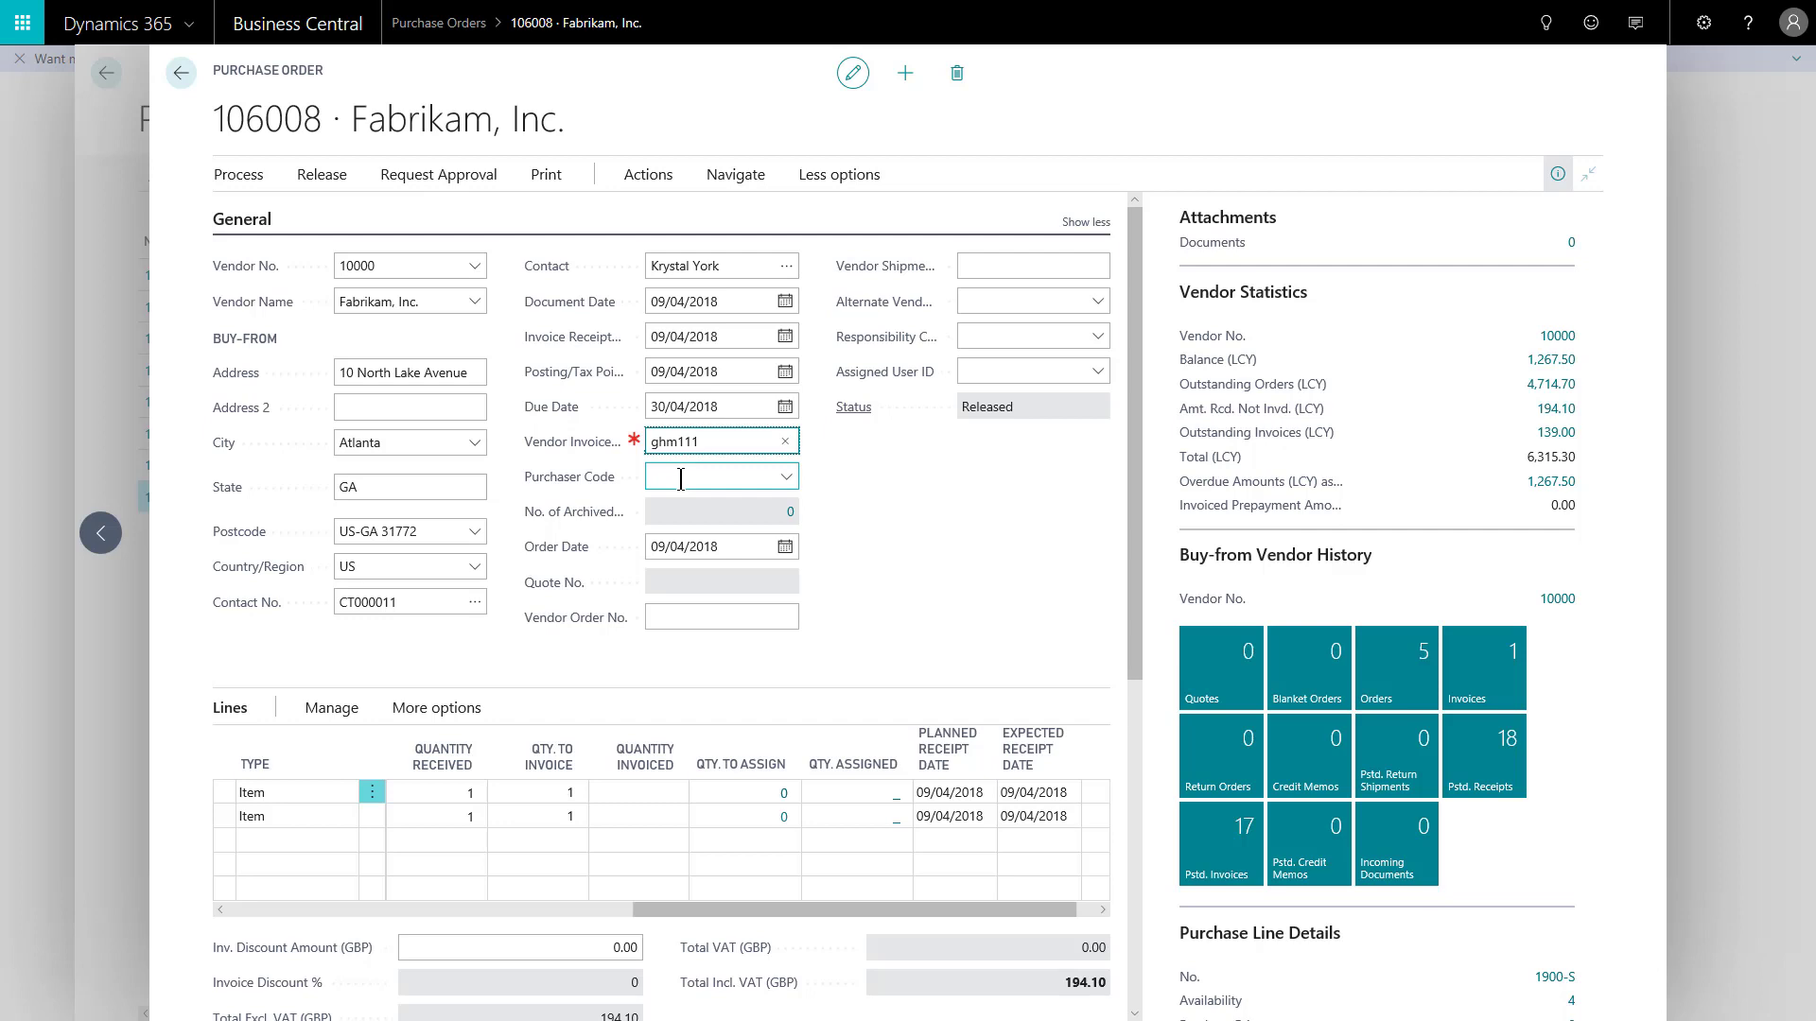
left_click(681, 479)
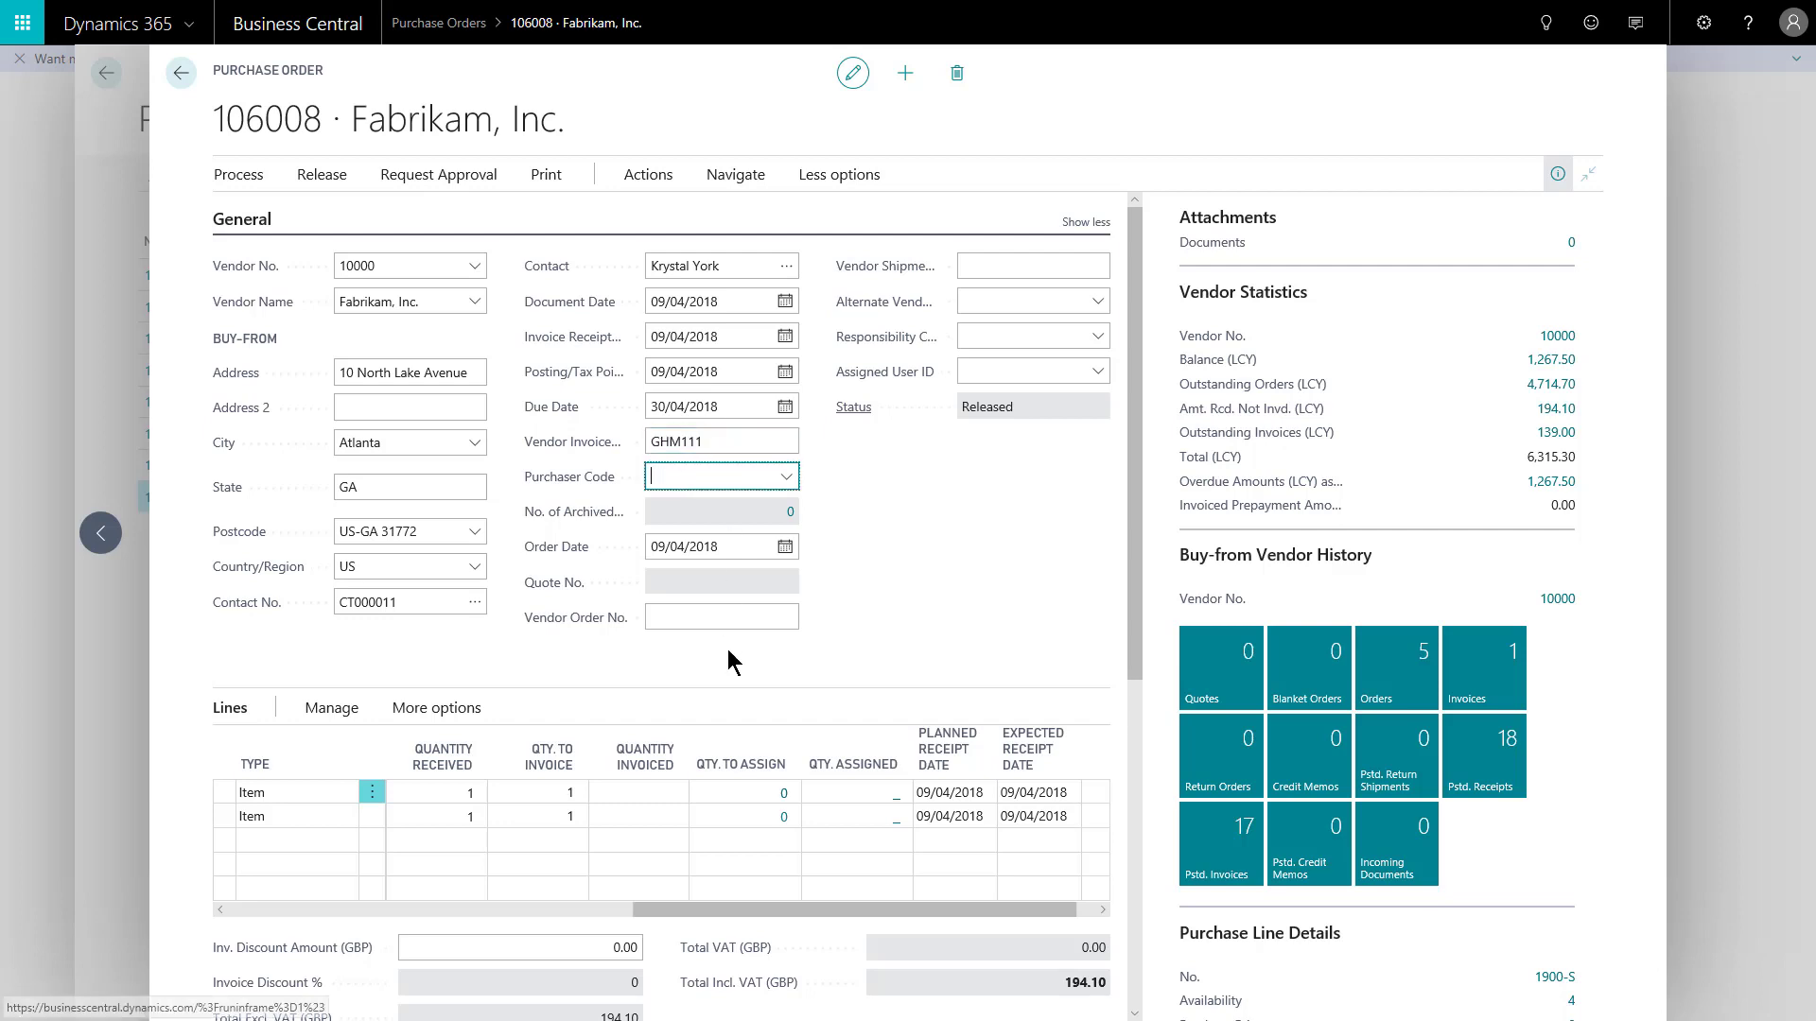
Post the order as Invoice only, creating posted invoice 108209.
left_click(662, 178)
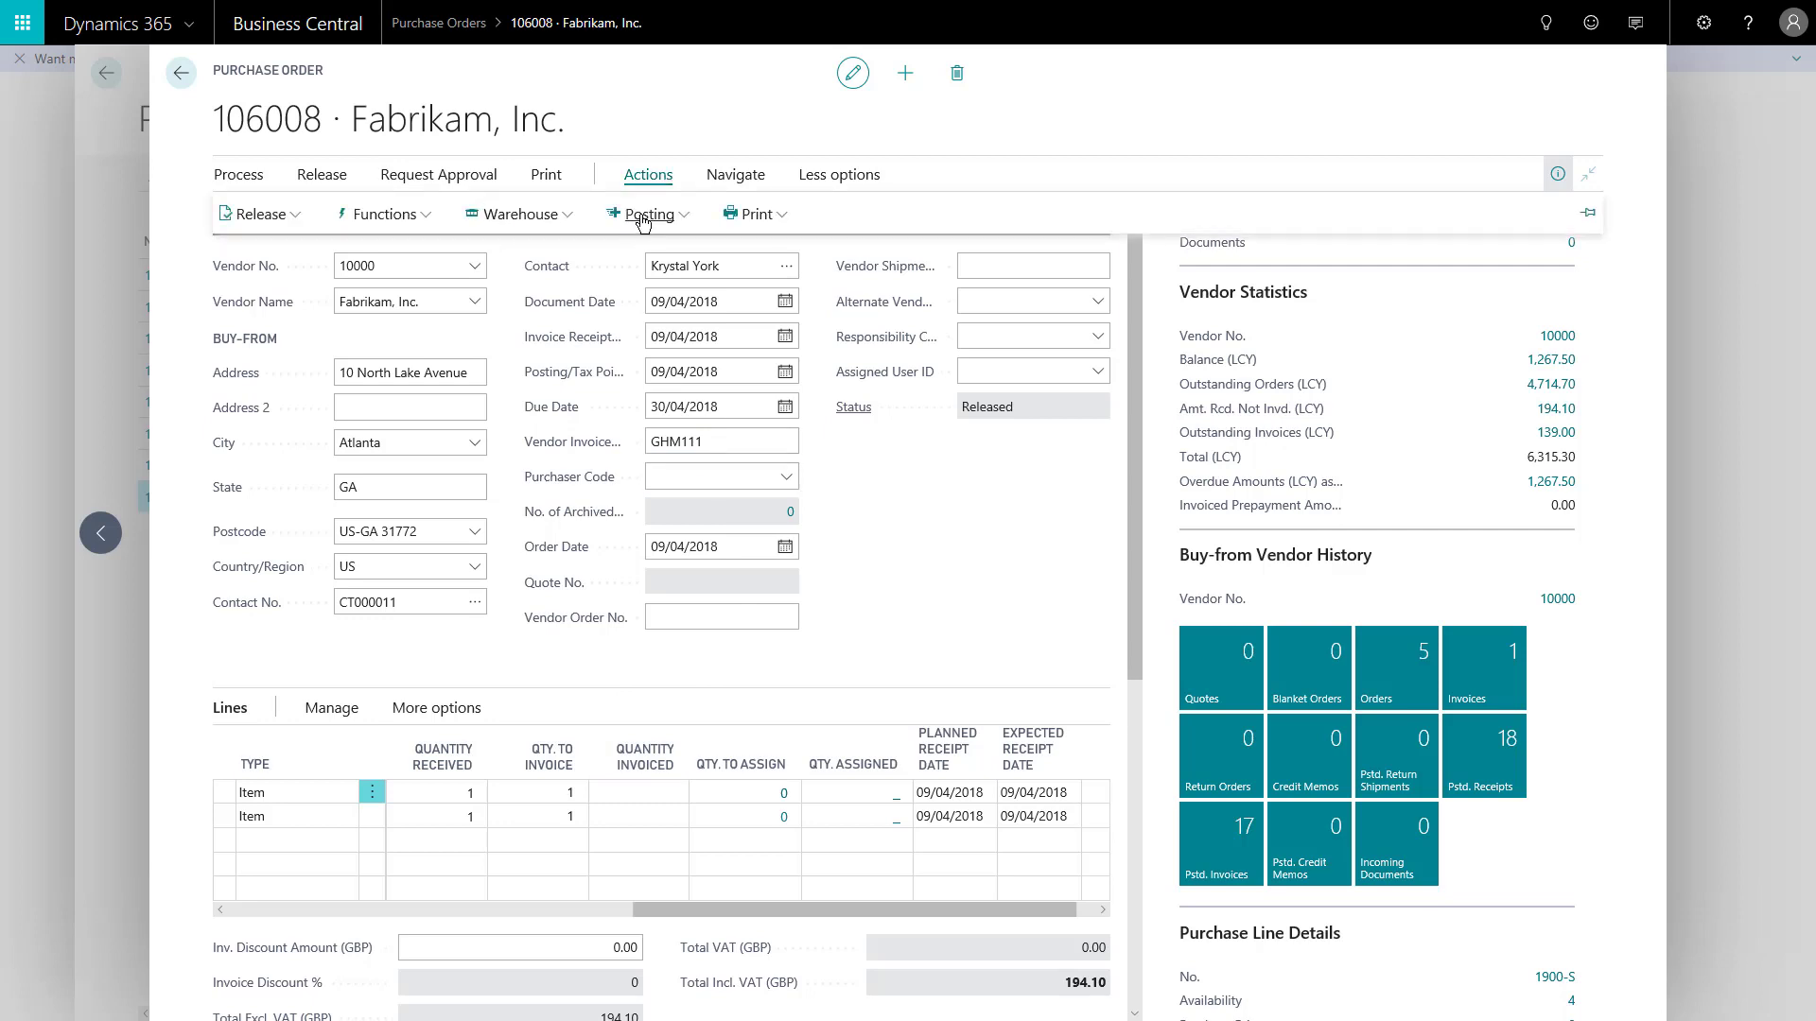
left_click(641, 218)
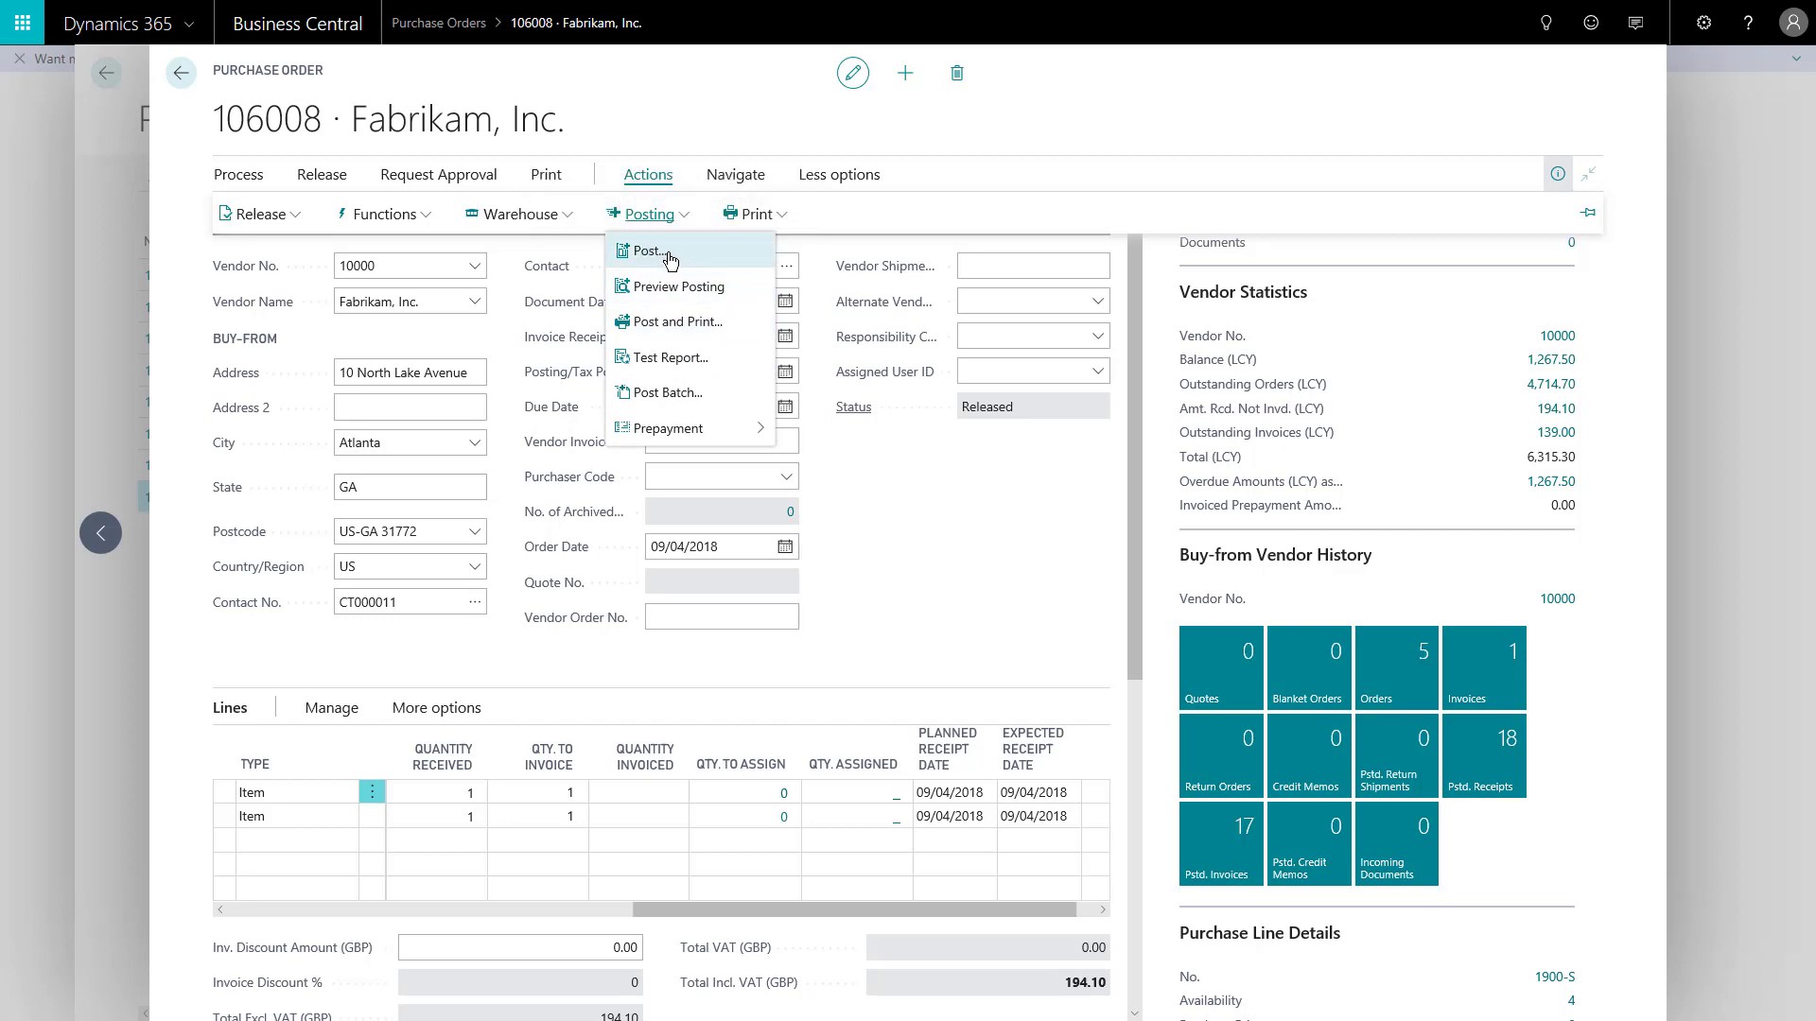
left_click(668, 252)
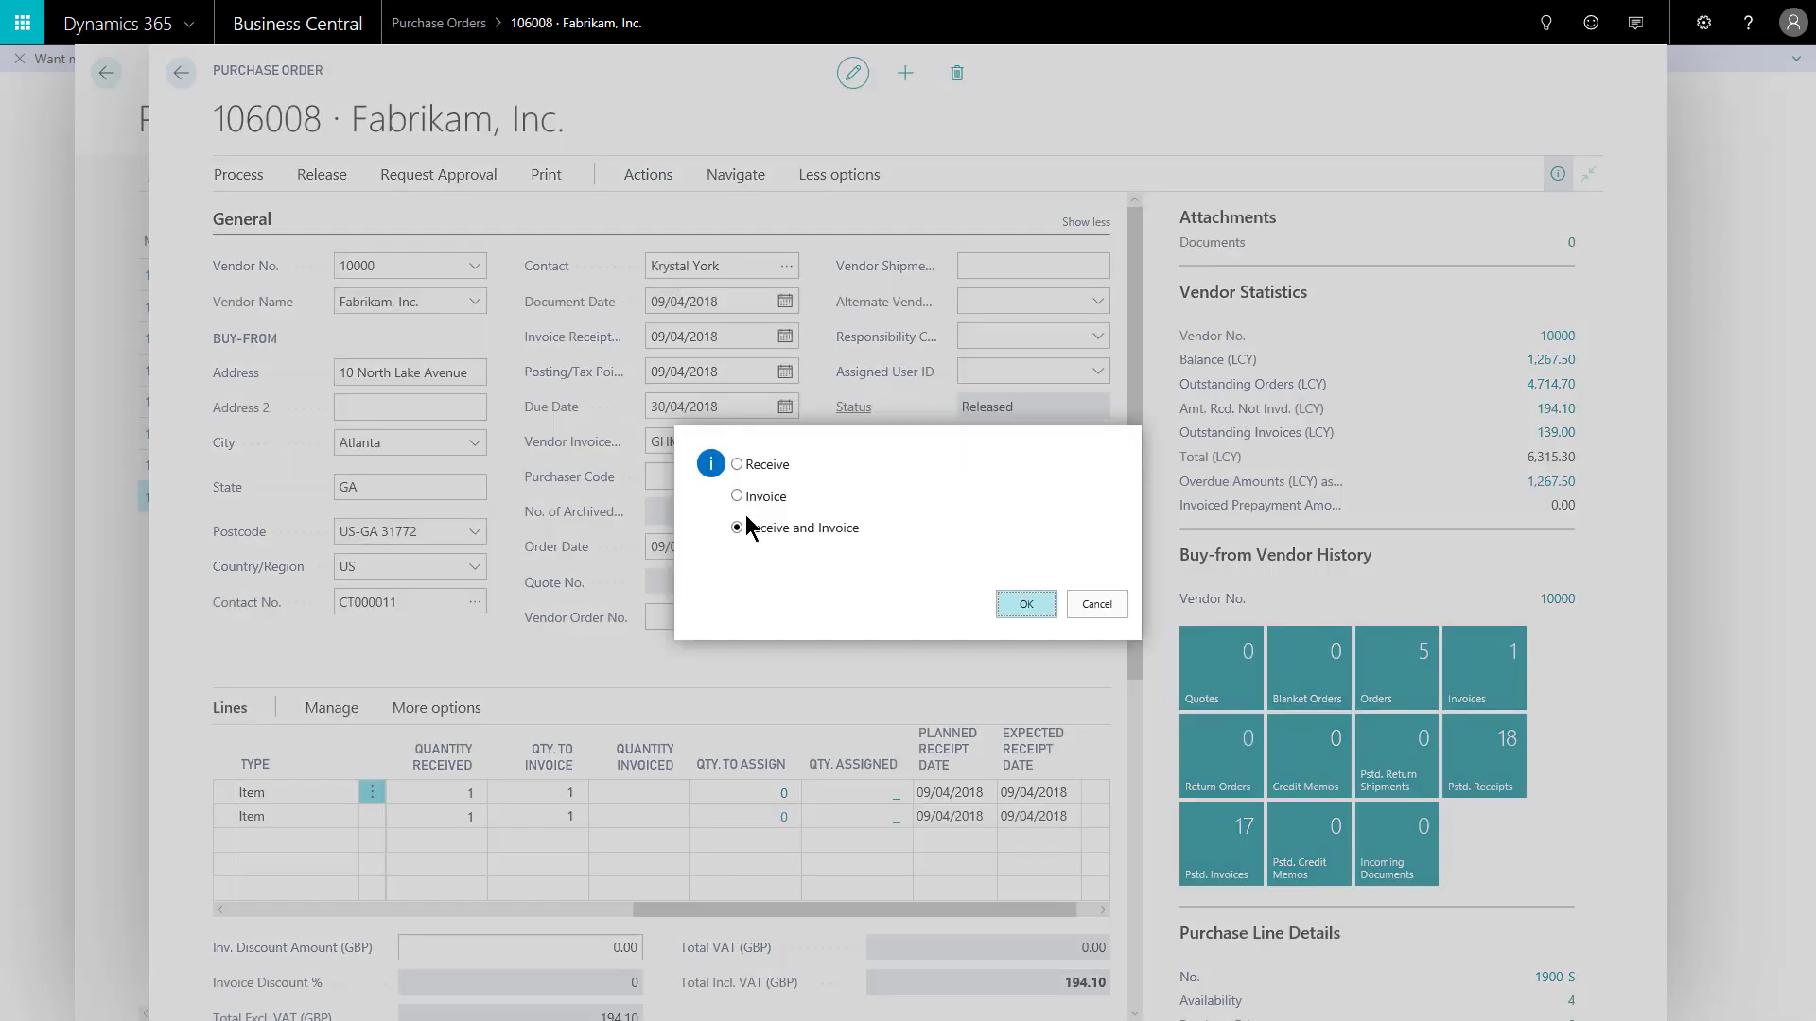
left_click(740, 495)
left_click(1021, 605)
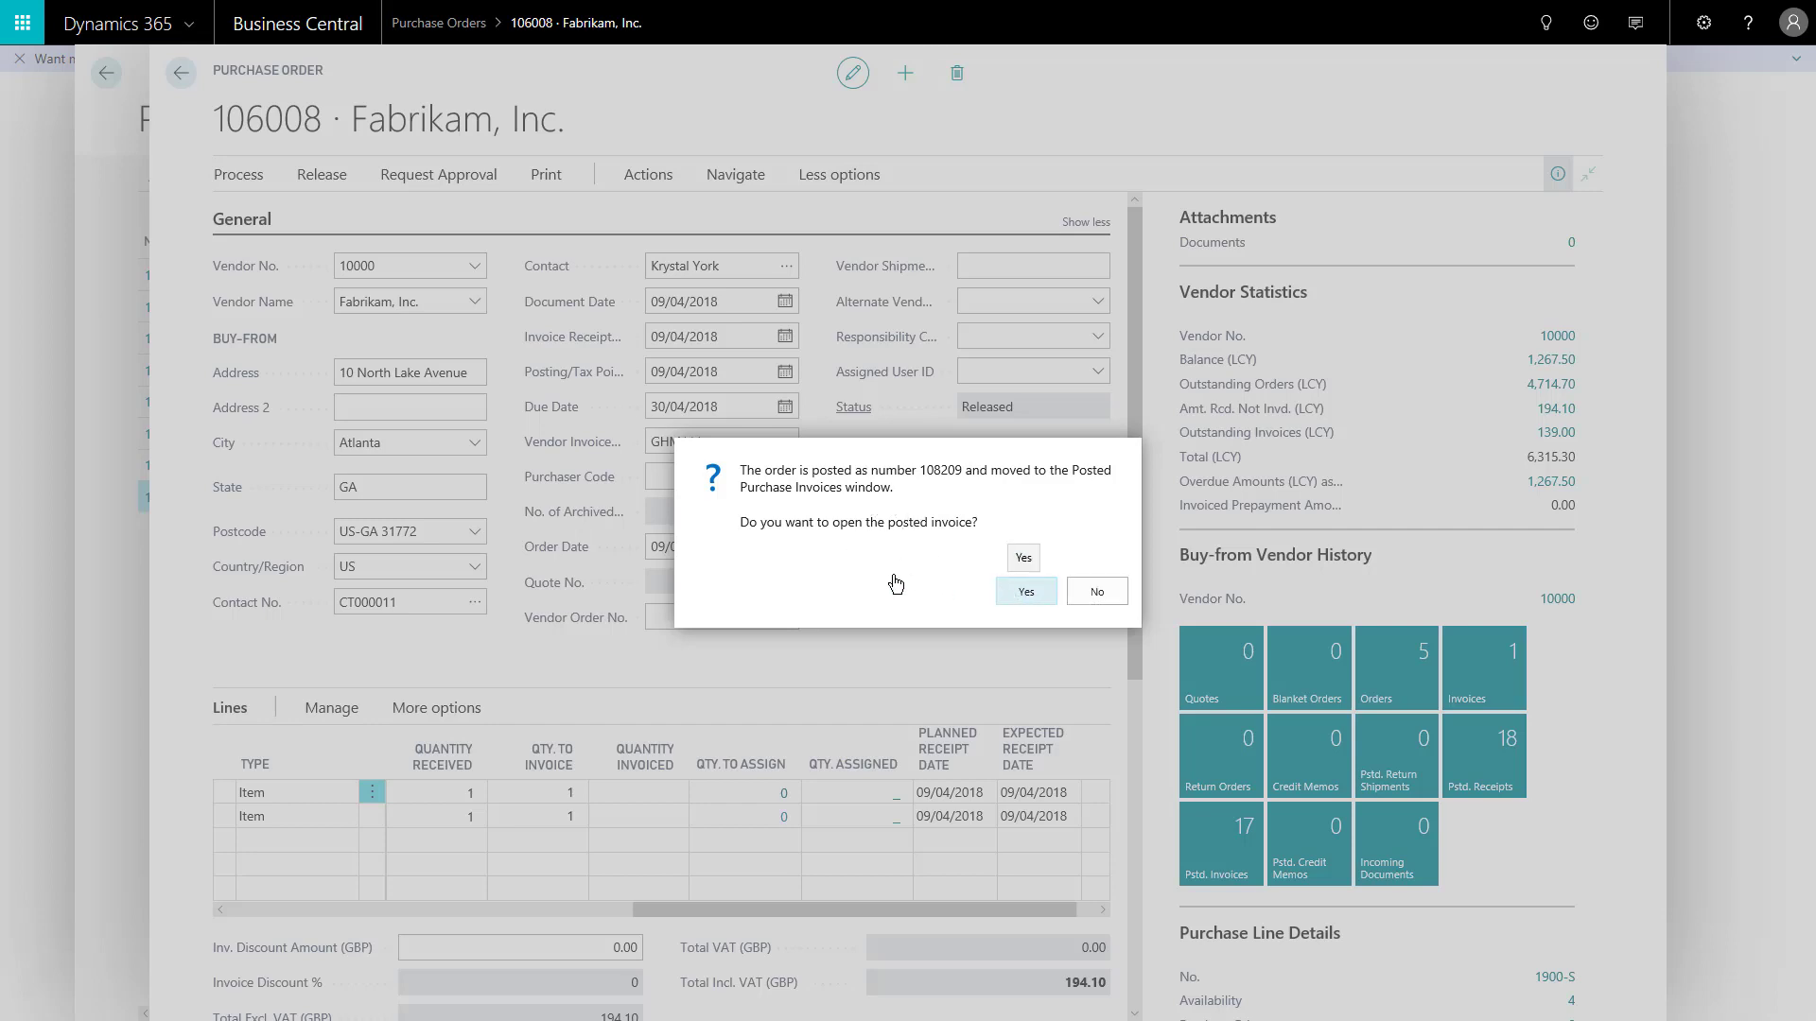
Open posted invoice 108209 and view the item receipt lines behind its invoice line.
left_click(1022, 594)
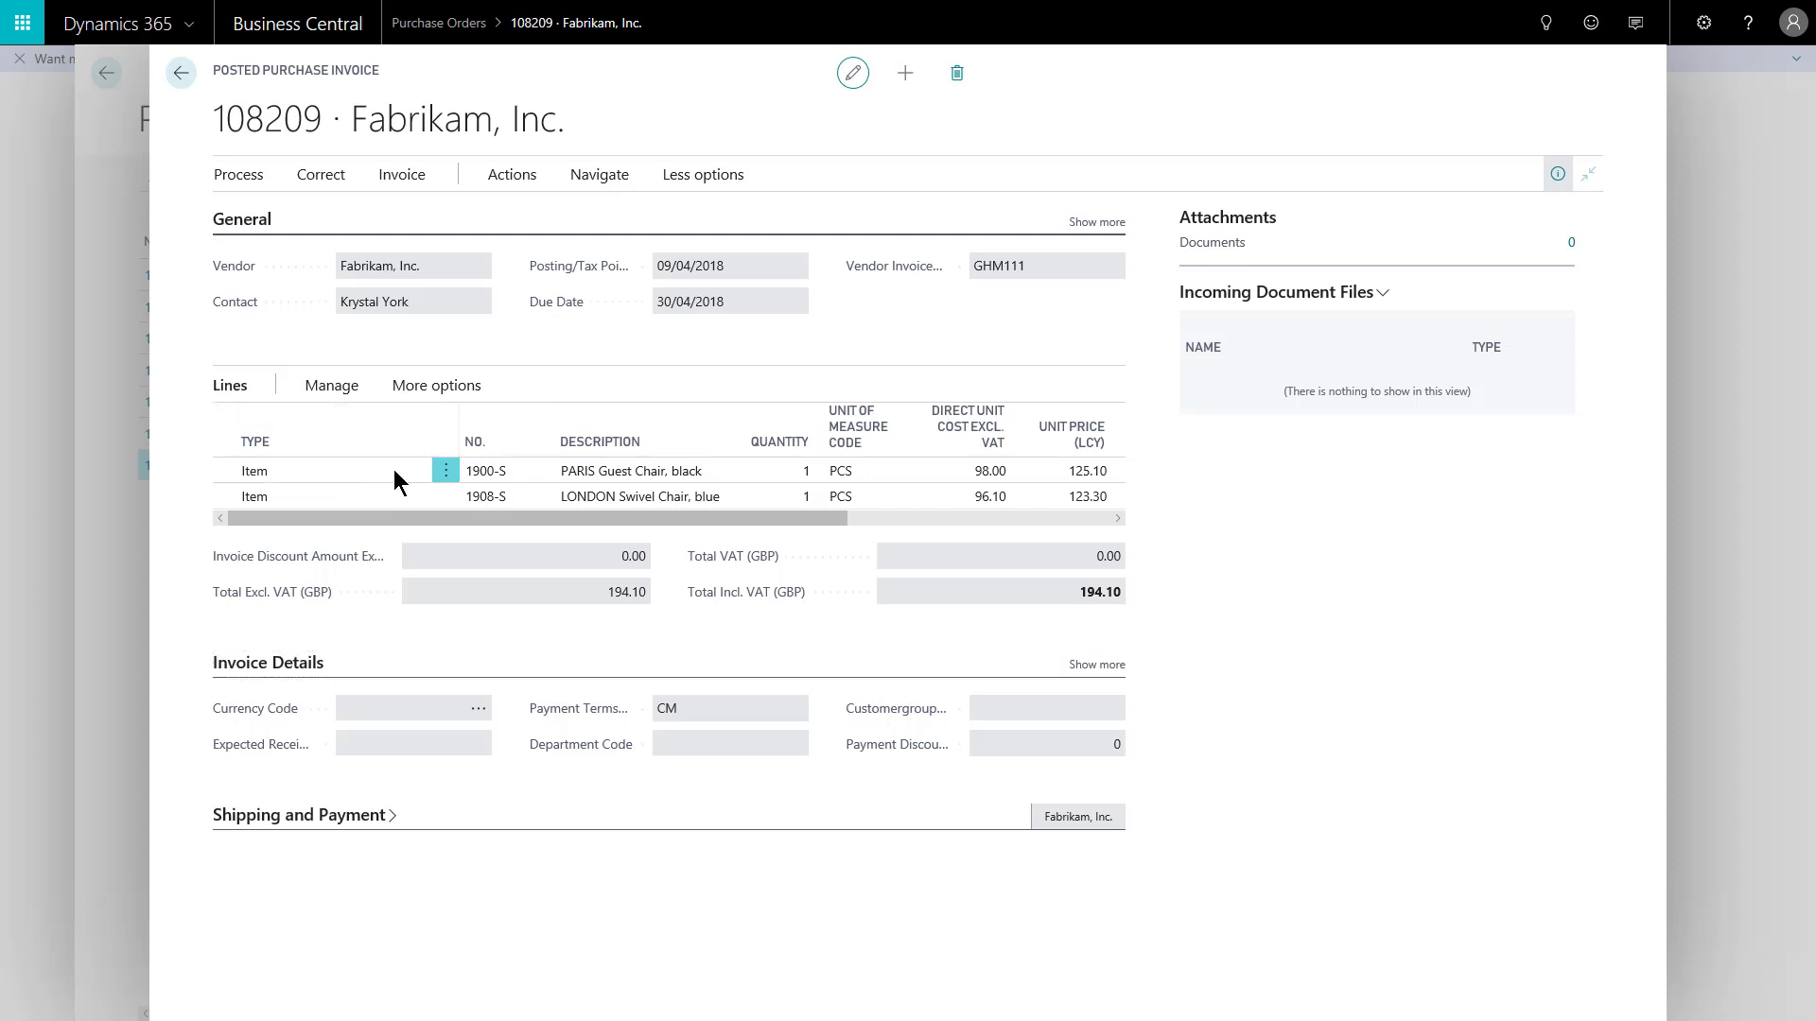
left_click(426, 393)
left_click(426, 387)
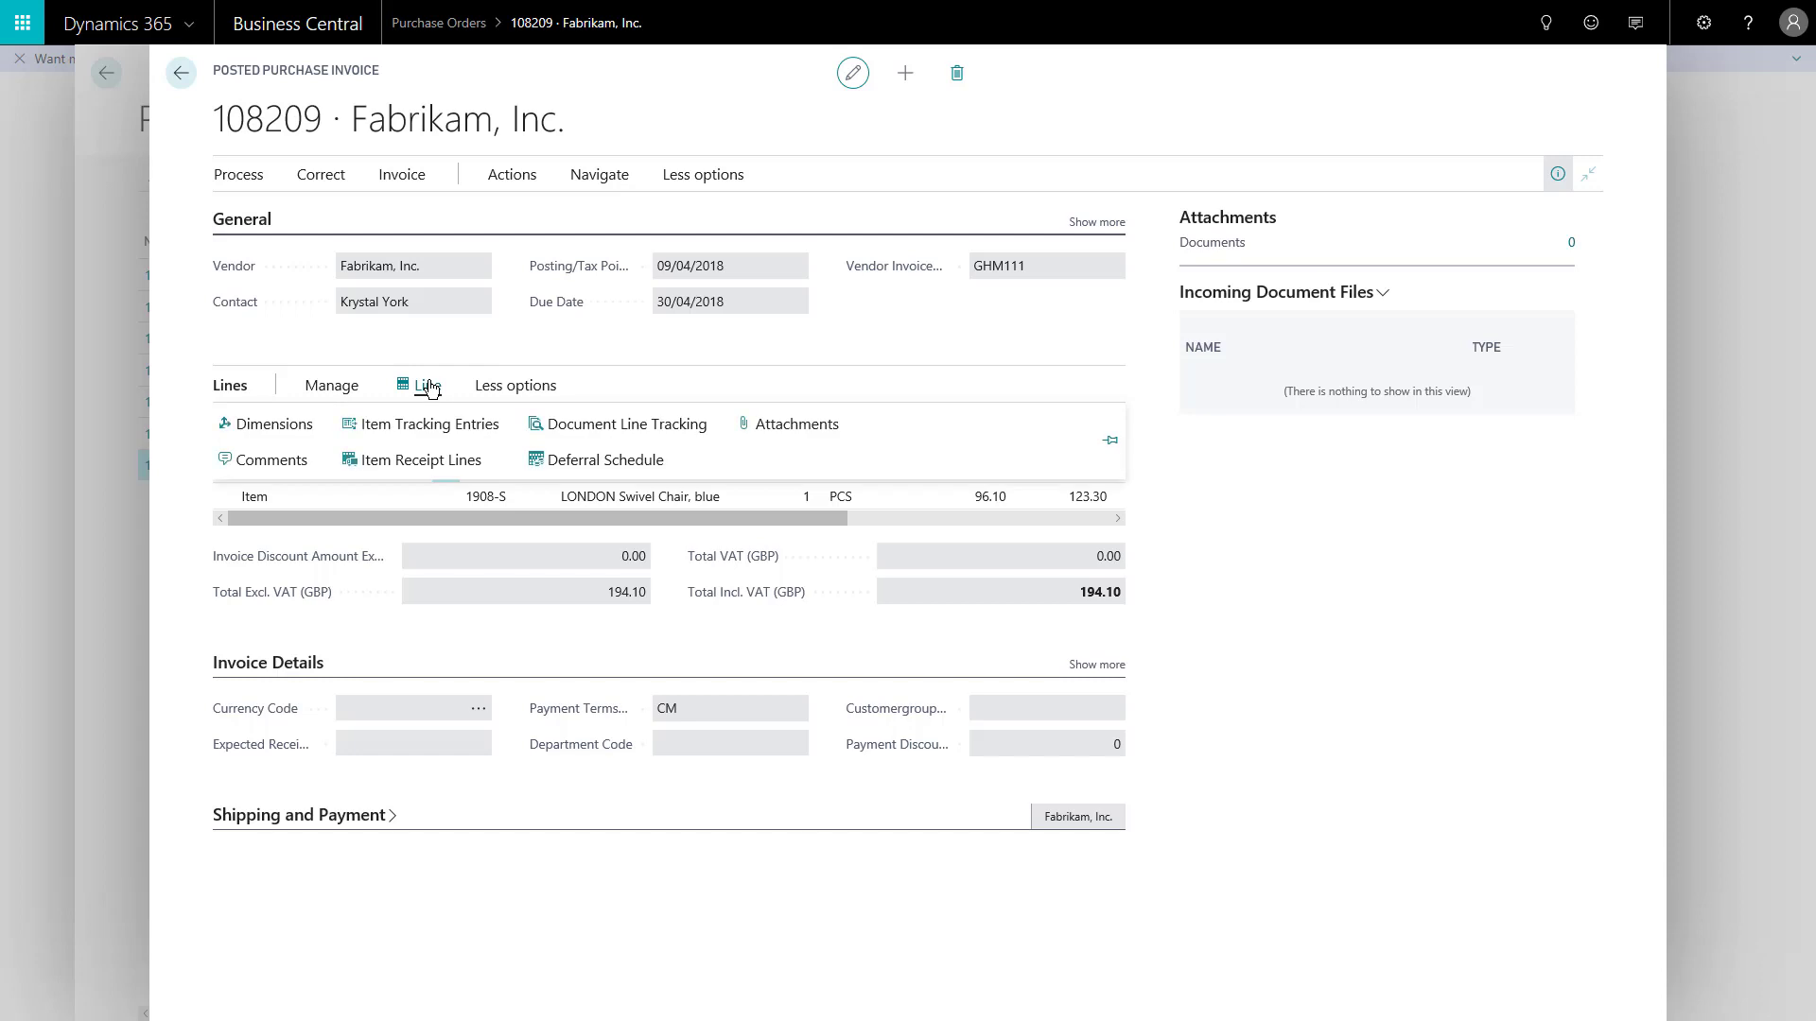
left_click(414, 462)
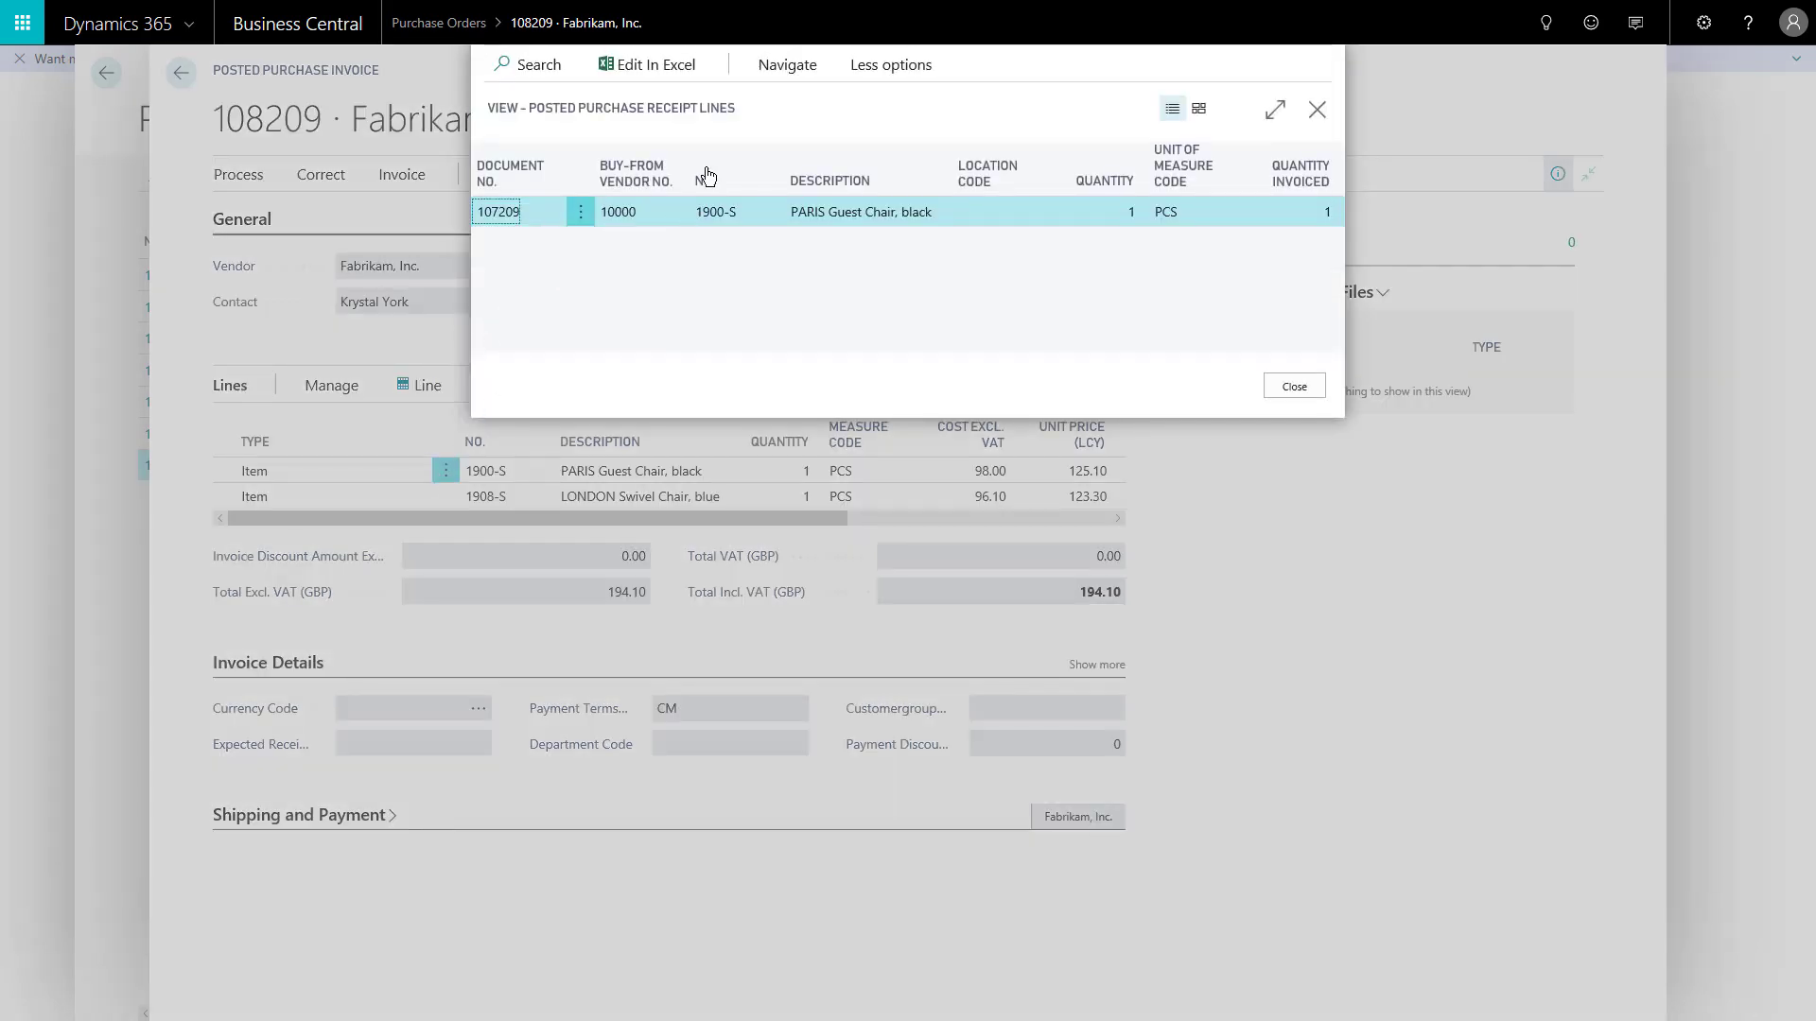
Show the posted receipt 107209 document for the receipt line, then return to the invoice.
left_click(787, 64)
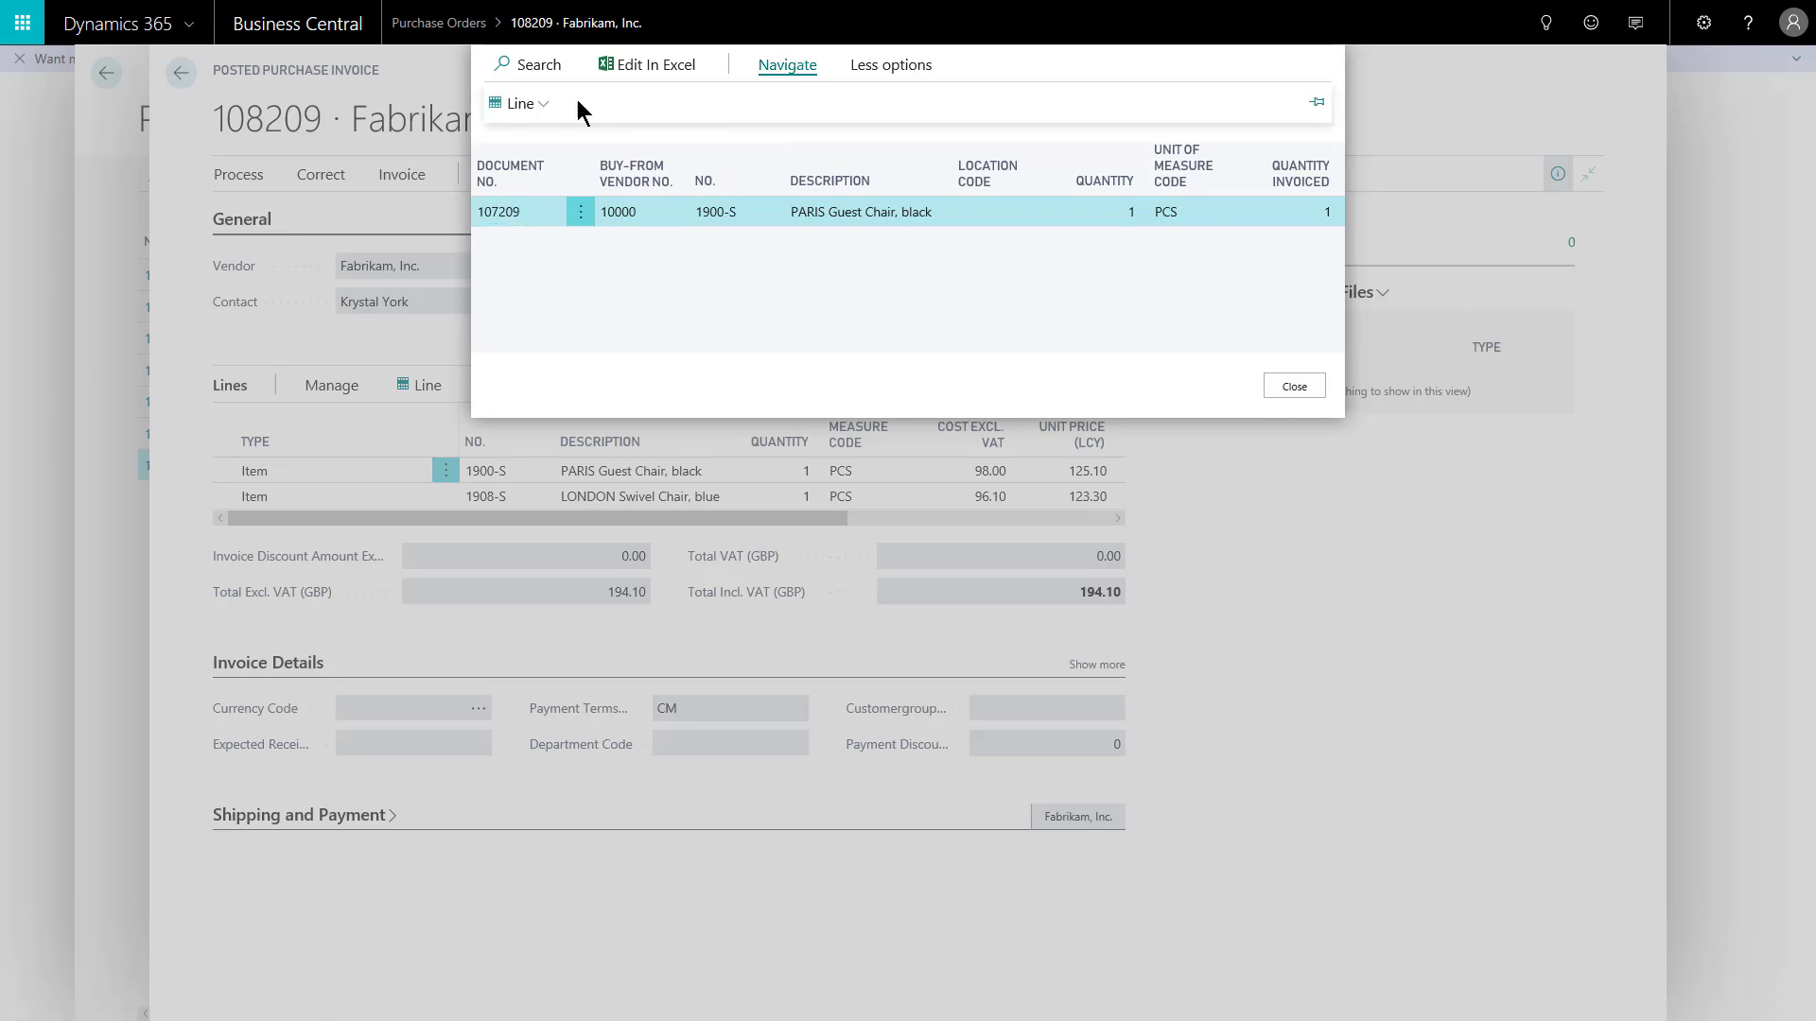
left_click(521, 104)
left_click(548, 142)
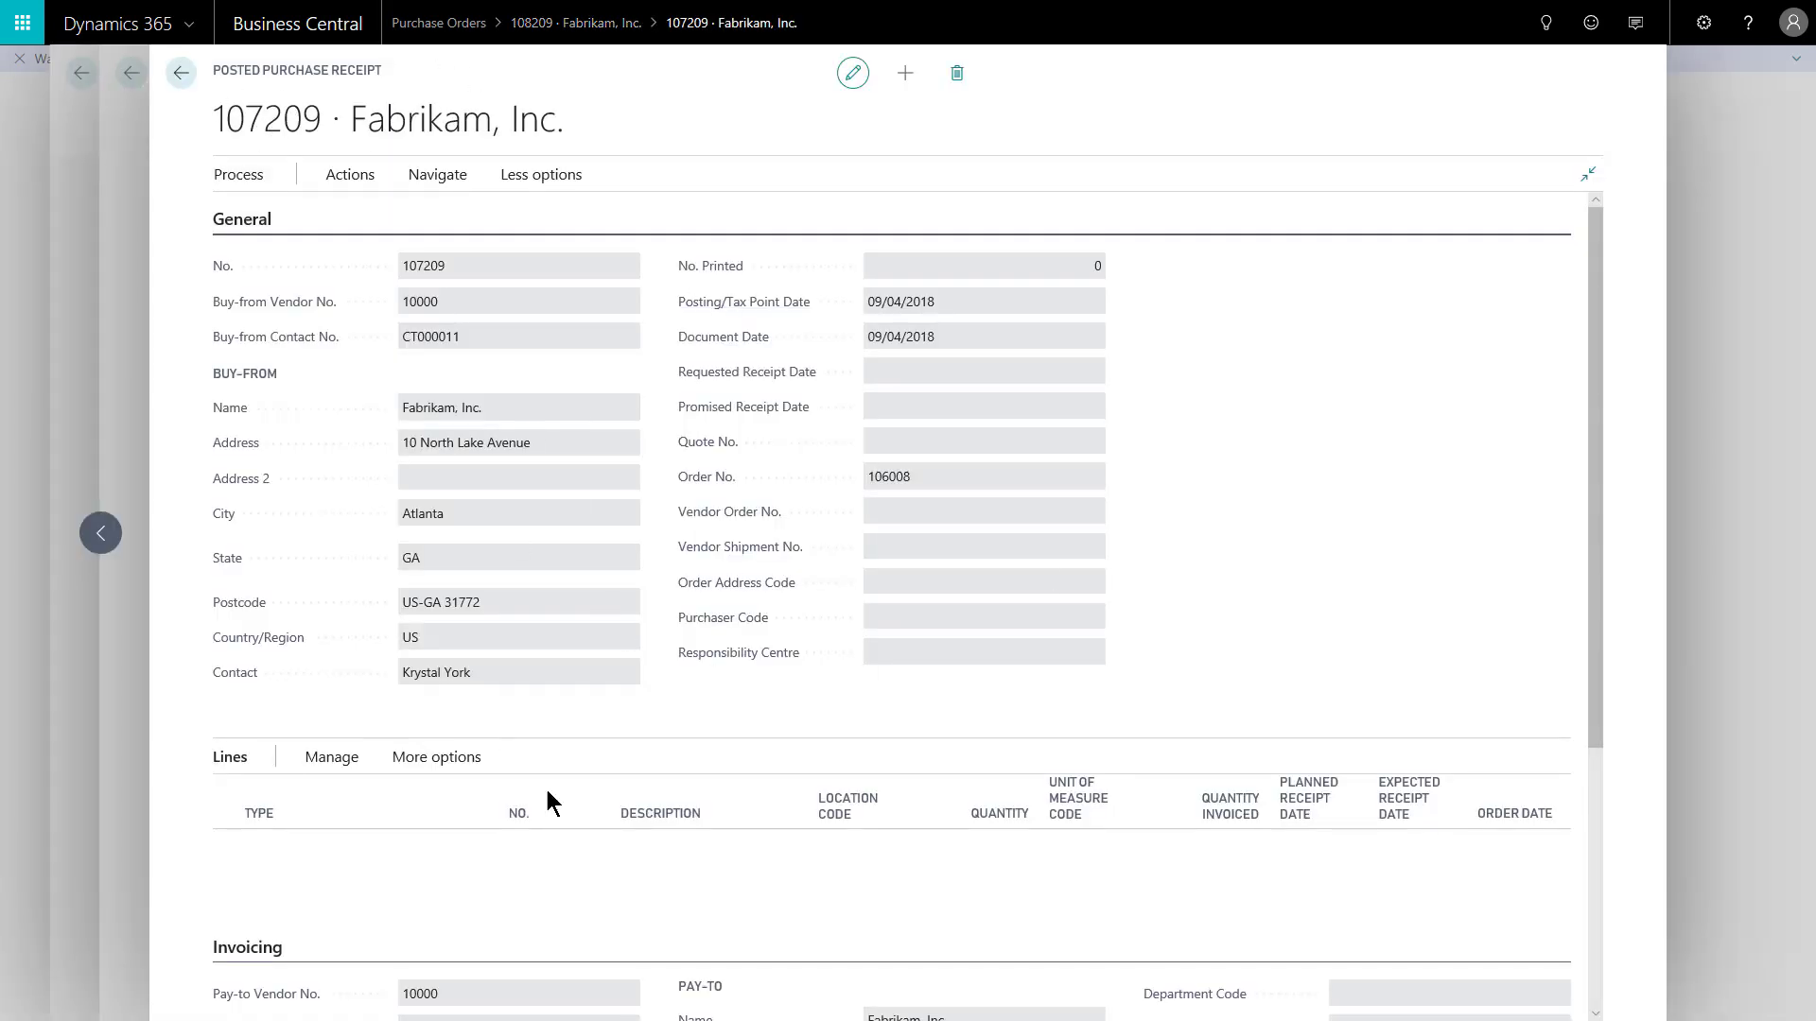
left_click(180, 73)
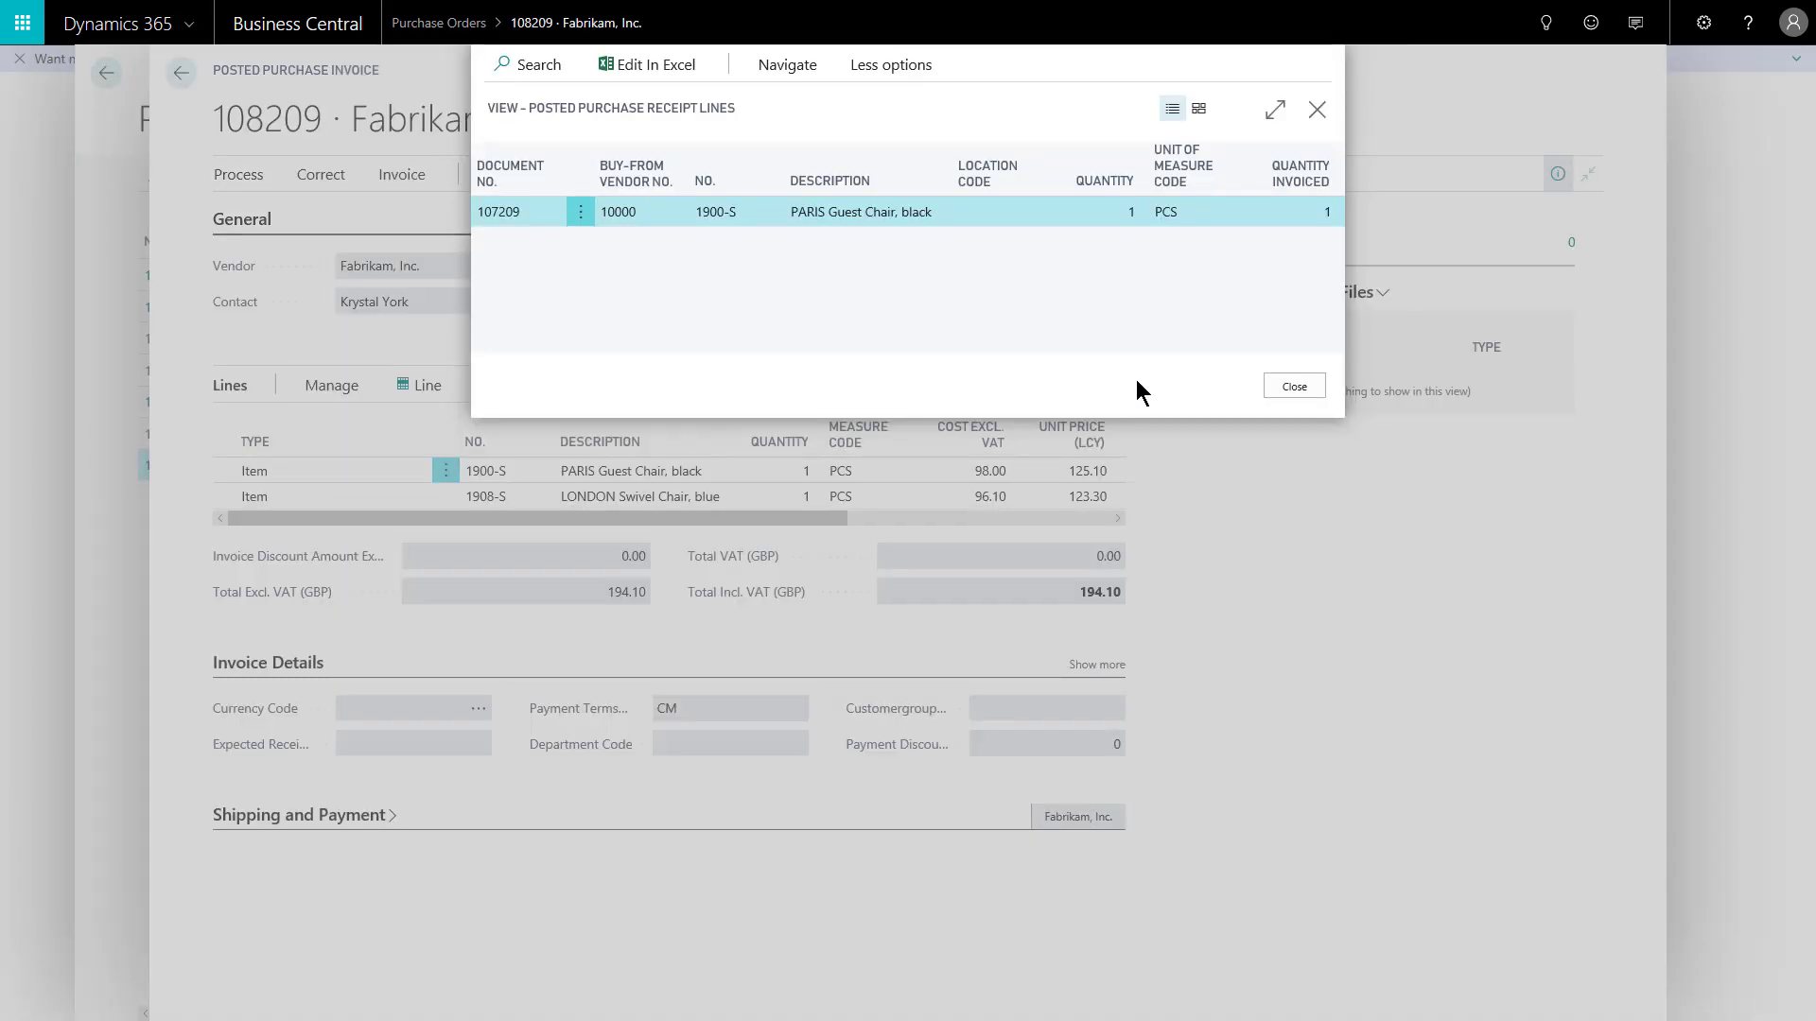
left_click(1291, 390)
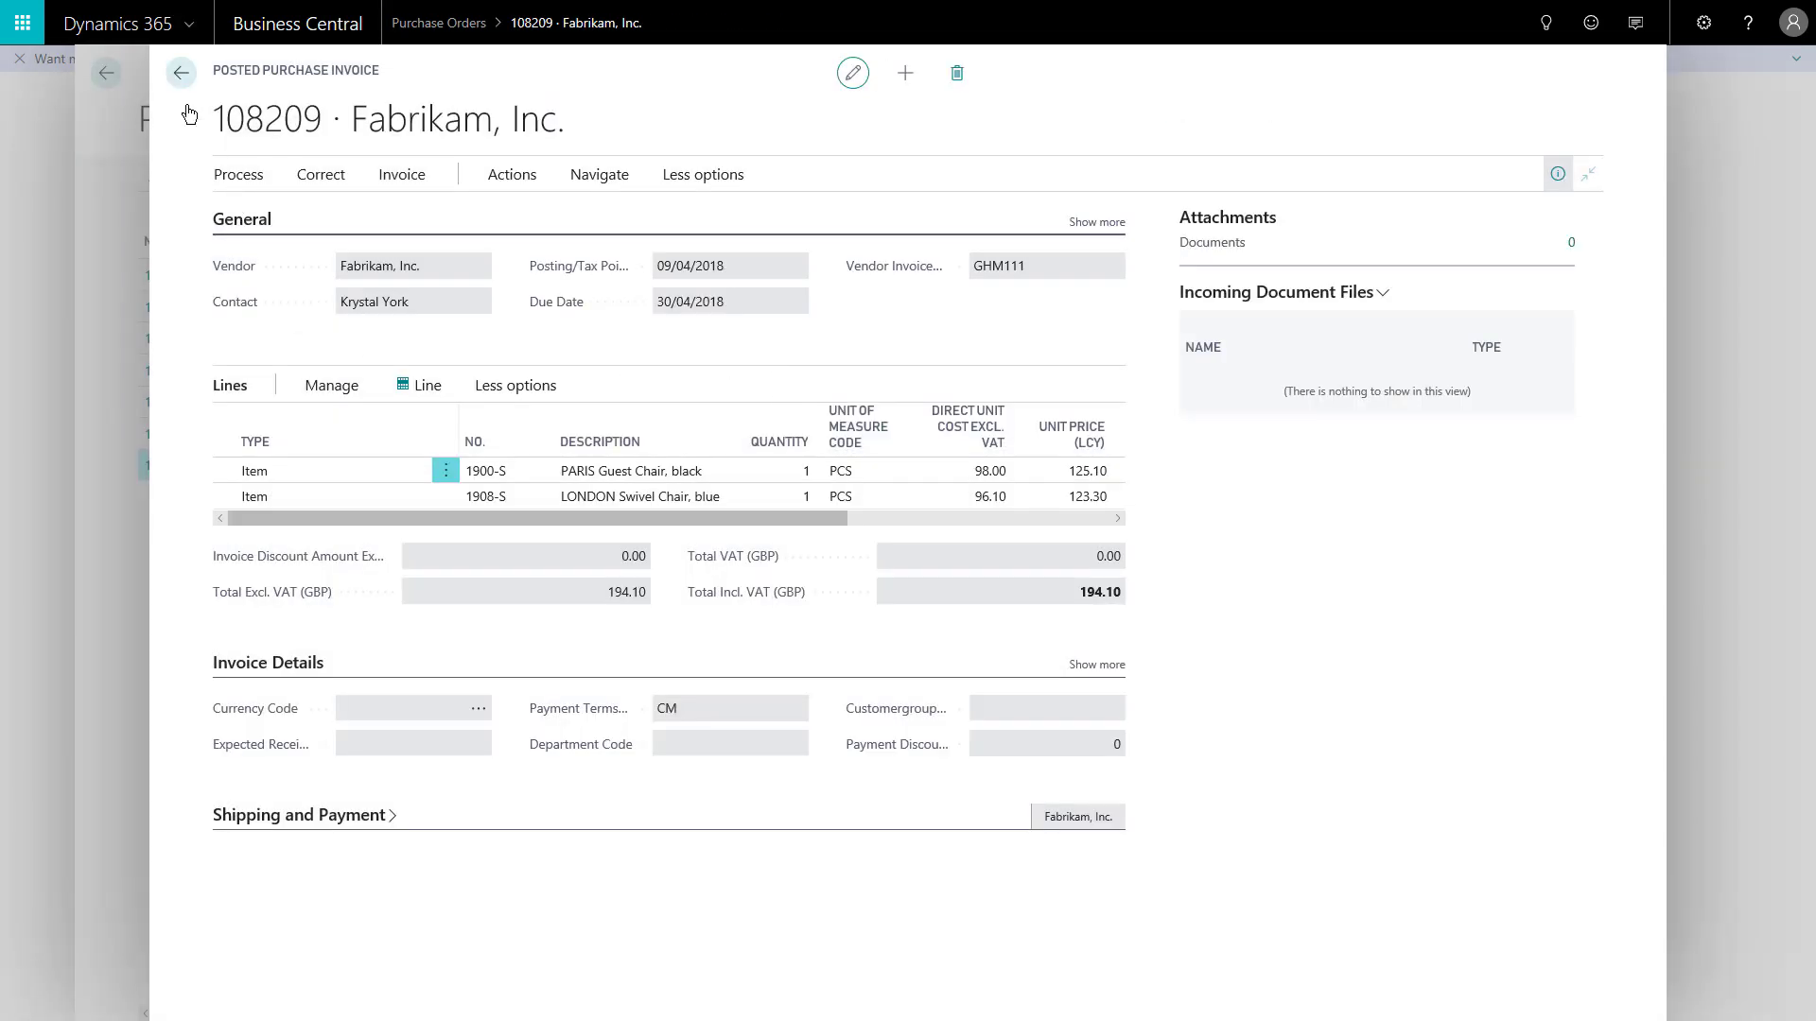
left_click(183, 74)
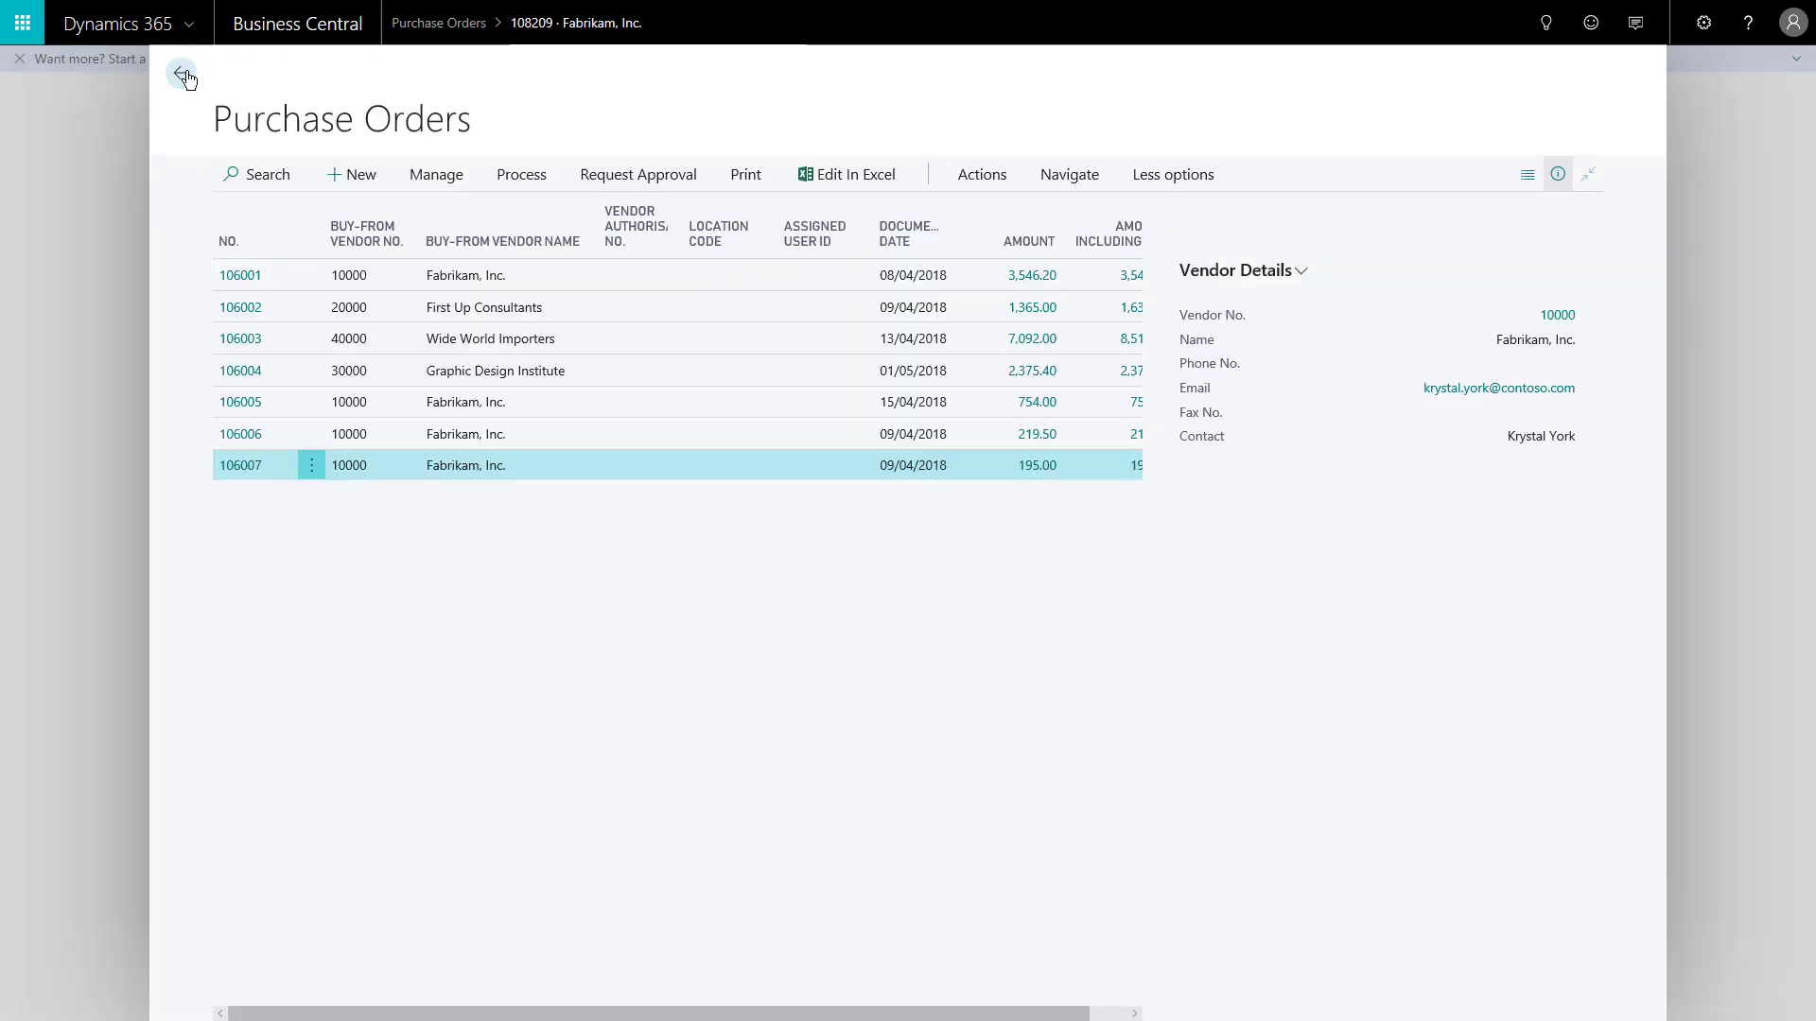